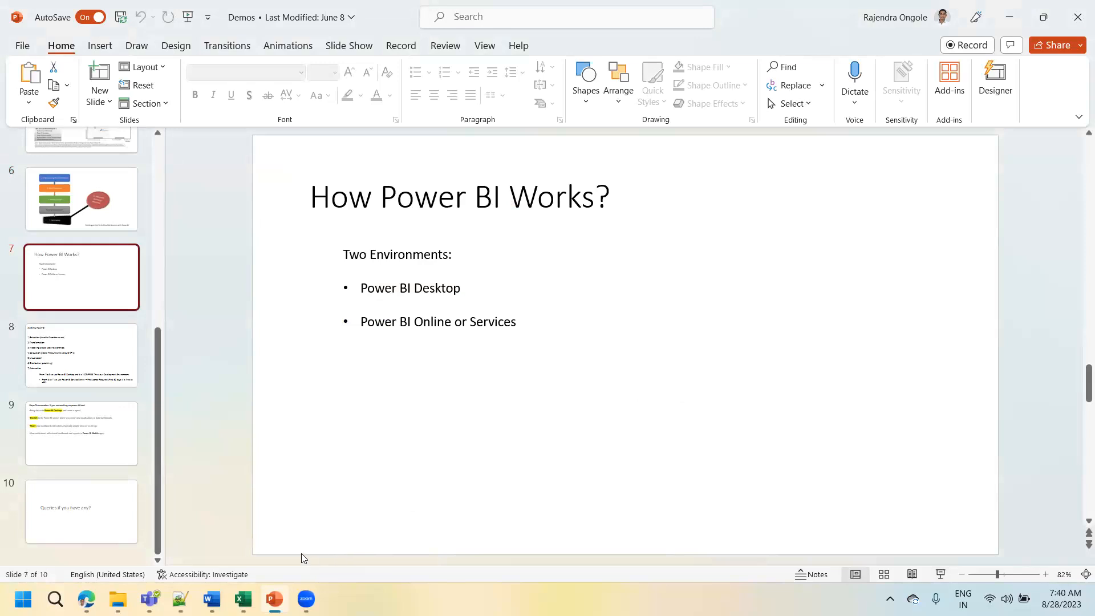
Step: Switch to the travel insurance workbook in Excel and examine its Agency Type and Distribution Channel columns
{"action": "left_click", "coordinate": [243, 599]}
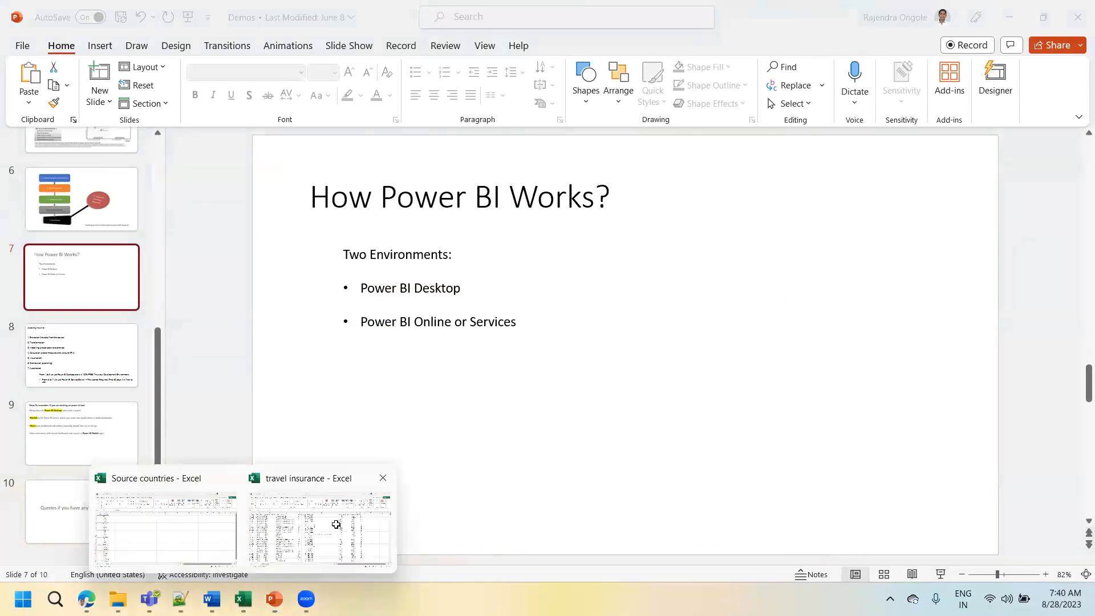
{"action": "left_click", "coordinate": [336, 524]}
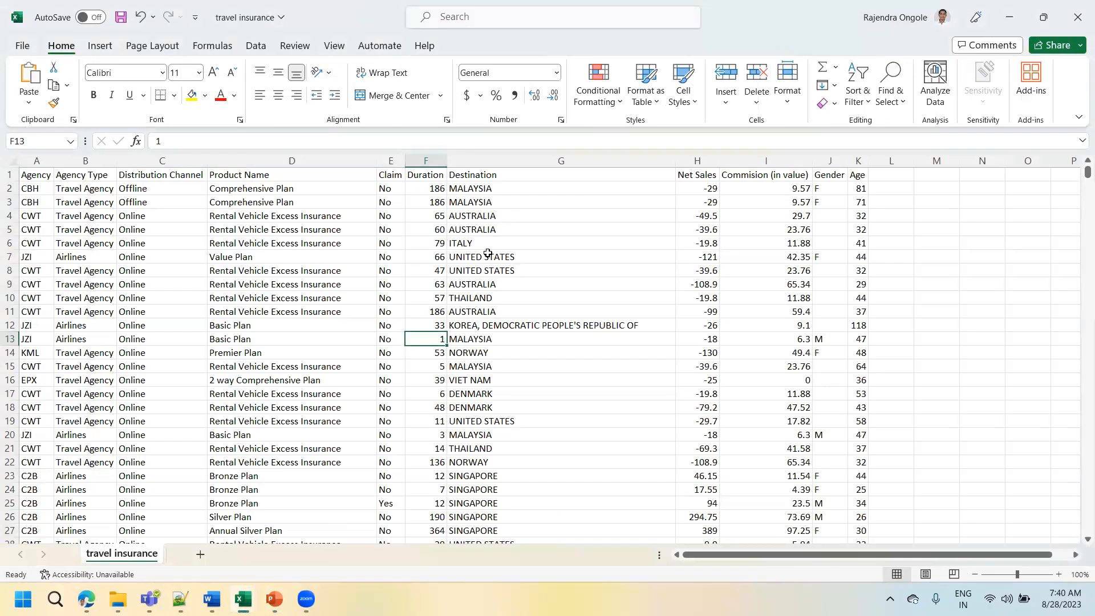
{"action": "left_click_drag", "start_coordinate": [696, 554], "coordinate": [502, 422]}
{"action": "left_click", "coordinate": [159, 179]}
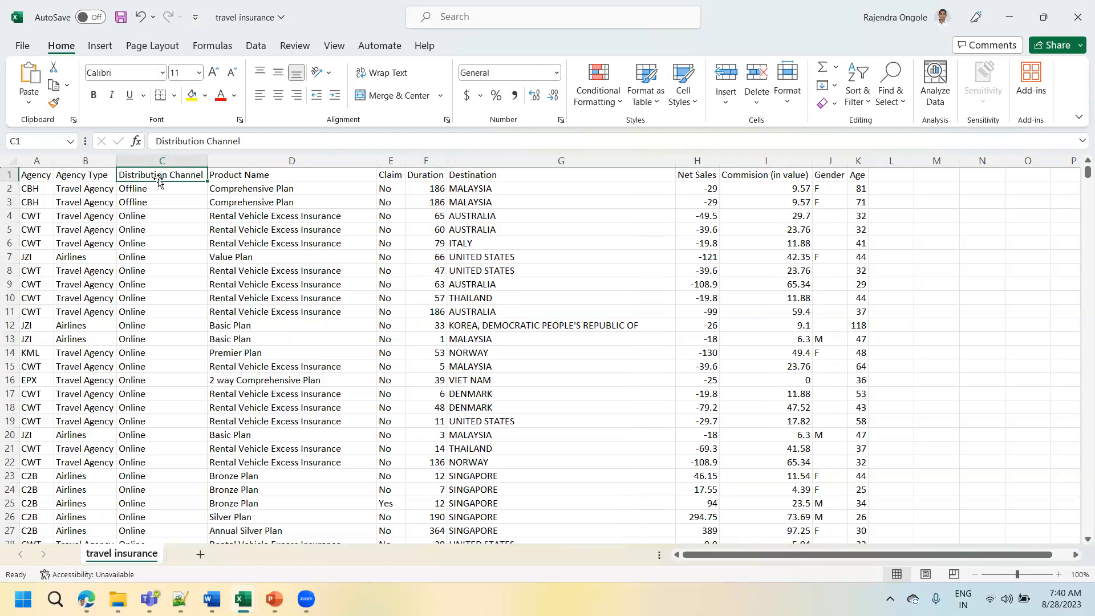
{"action": "left_click", "coordinate": [86, 172]}
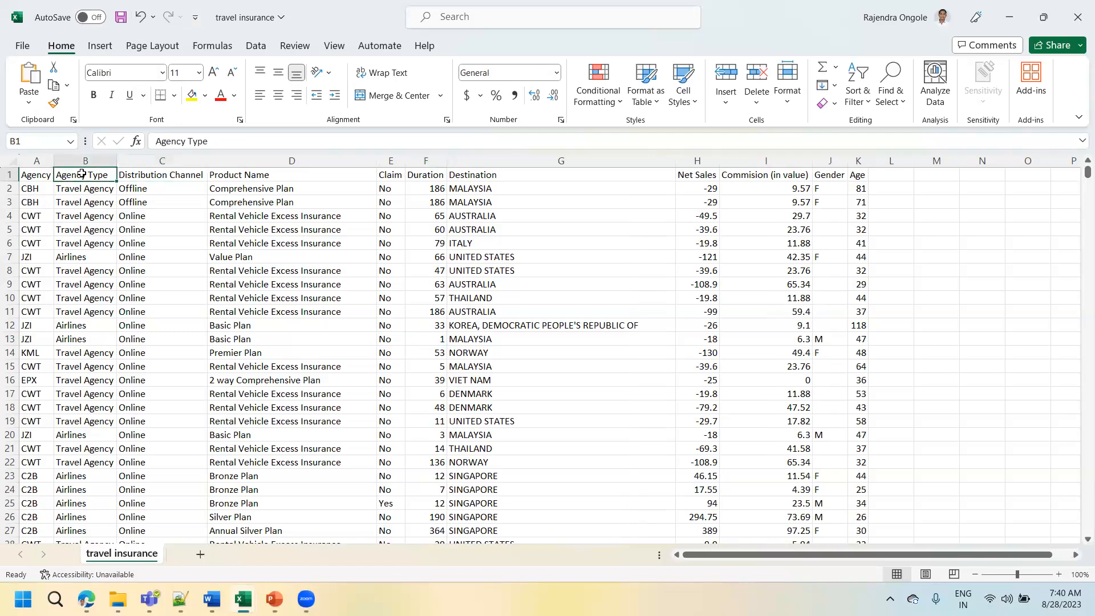
{"action": "left_click", "coordinate": [141, 172]}
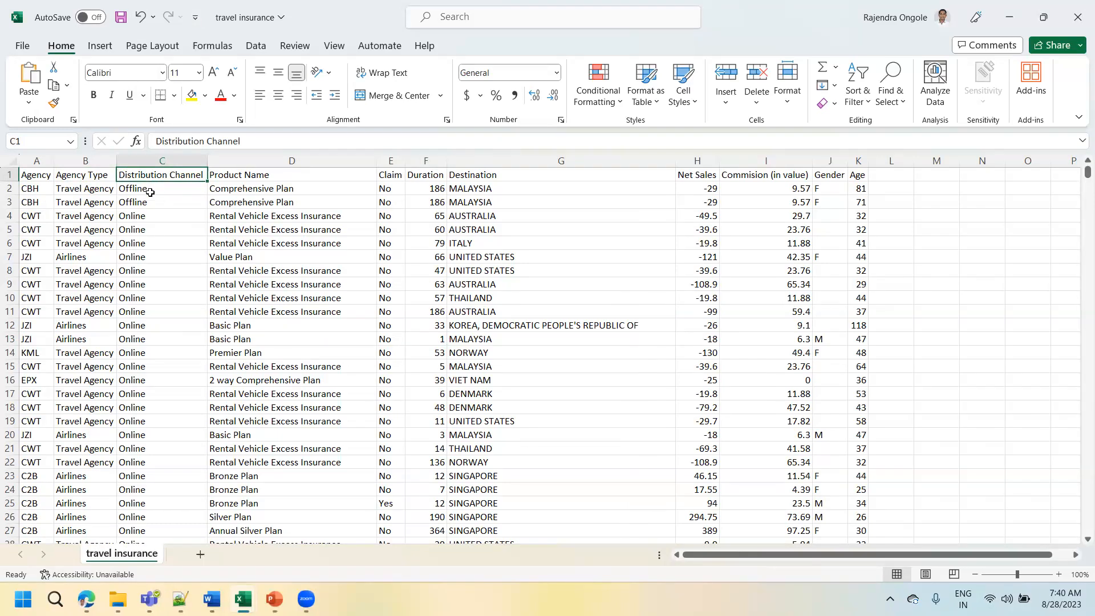
{"action": "left_click", "coordinate": [144, 189]}
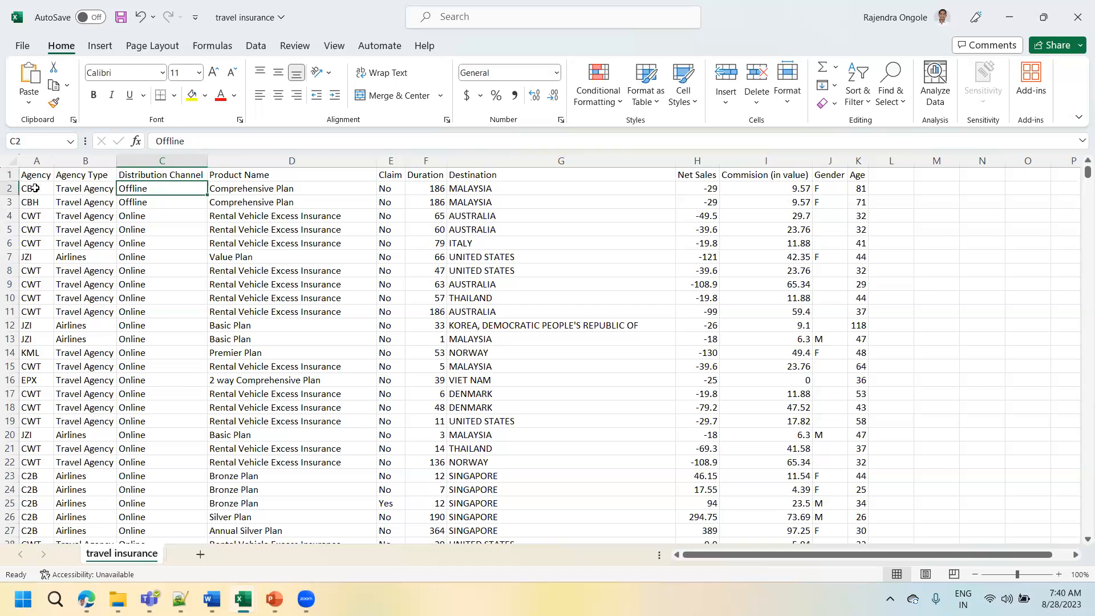
Step: Add filters to the header row of the travel insurance sheet
{"action": "left_click", "coordinate": [10, 175]}
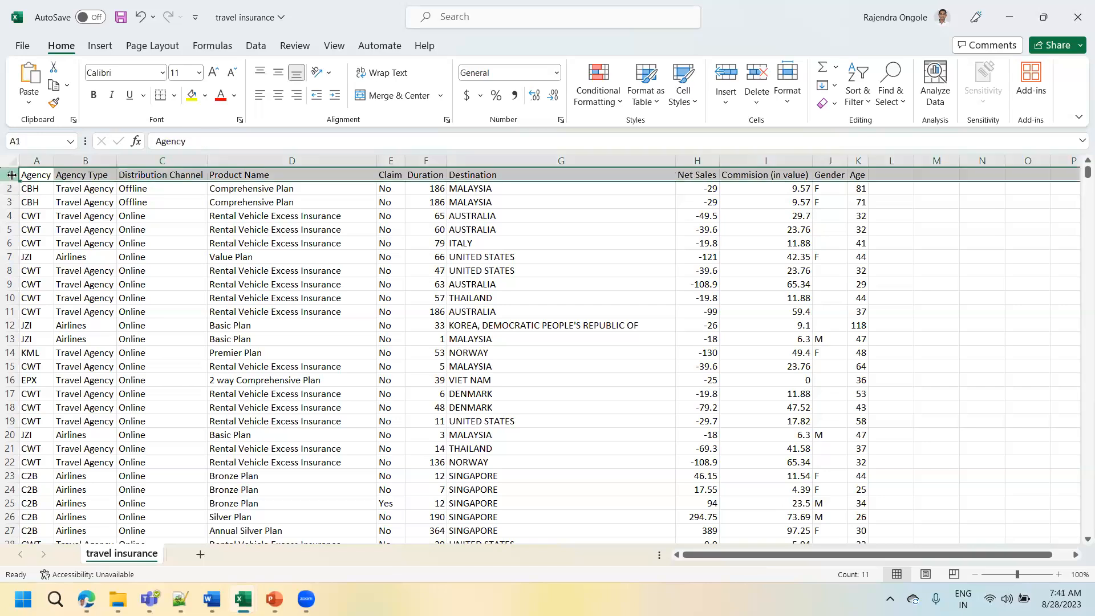
{"action": "left_click", "coordinate": [255, 45]}
{"action": "left_click", "coordinate": [607, 85]}
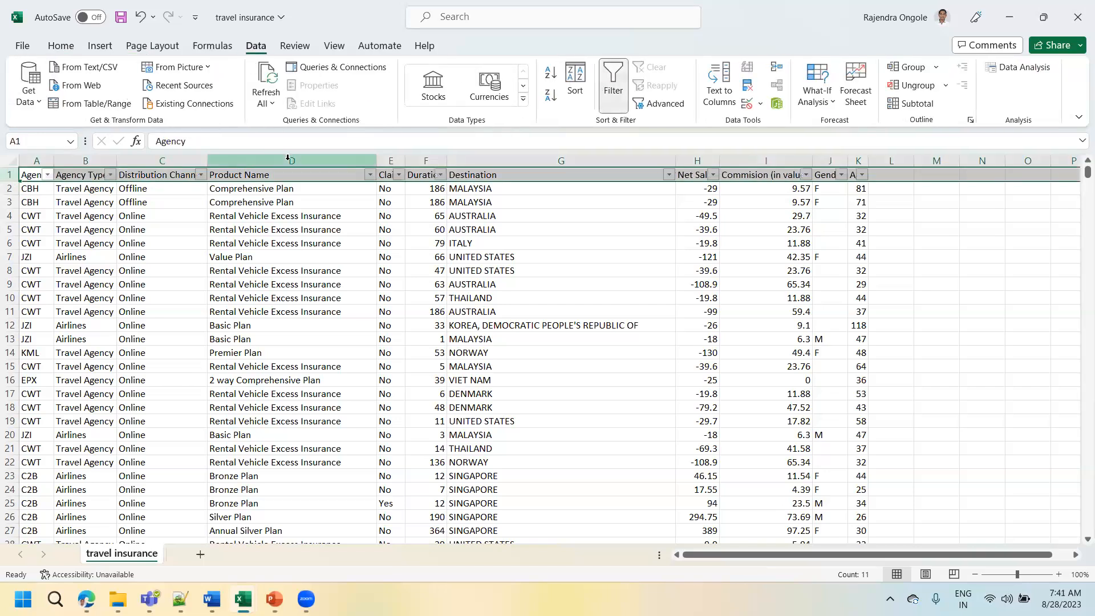
Step: Review the available filter values for Distribution Channel and Product Name, leaving all values selected
{"action": "left_click", "coordinate": [201, 176]}
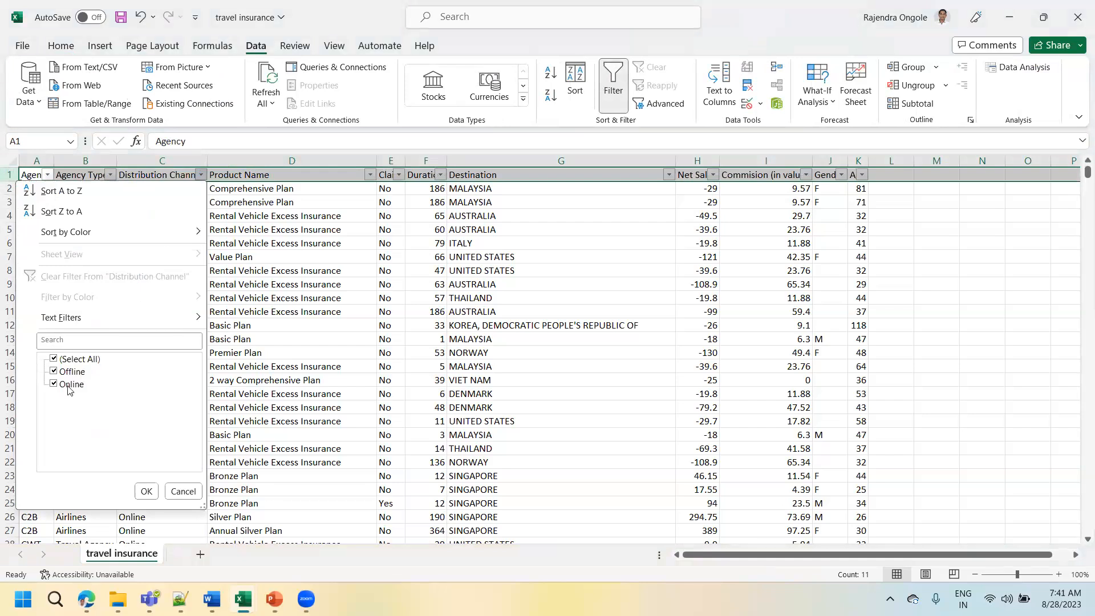
{"action": "left_click", "coordinate": [305, 347]}
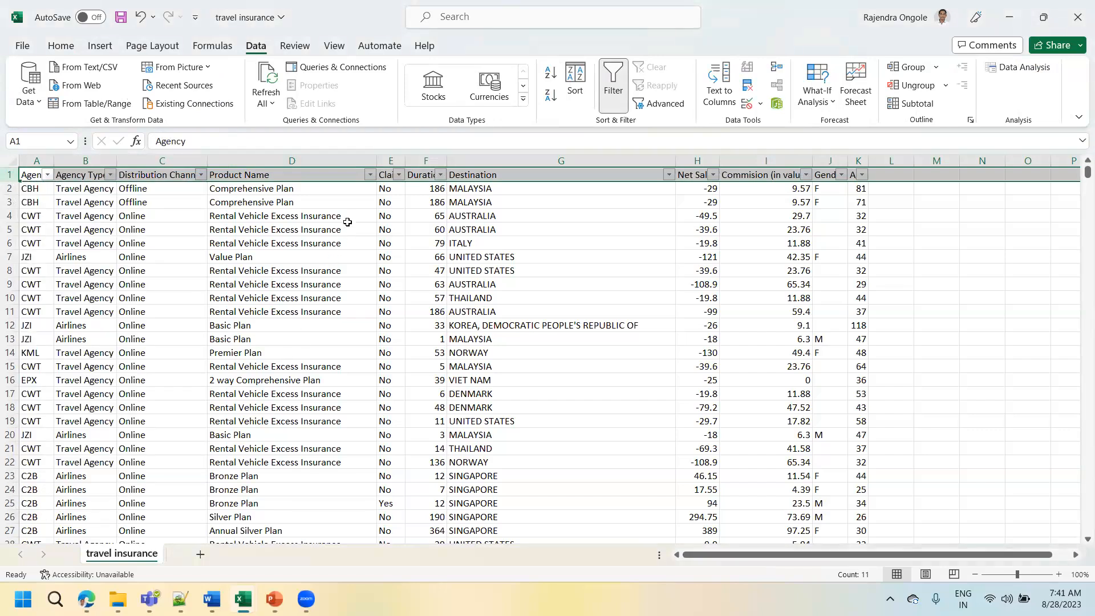
{"action": "left_click", "coordinate": [370, 175]}
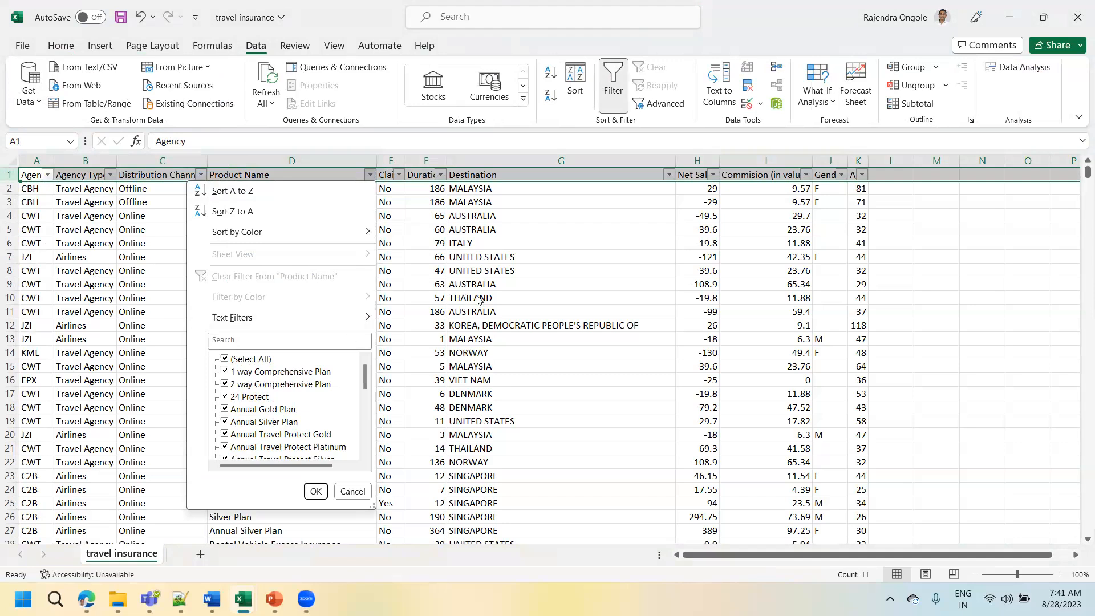
{"action": "left_click", "coordinate": [315, 490]}
Step: Autofit the Claim column's width and review the filter values for Claim and Duration
{"action": "double_click", "coordinate": [404, 160]}
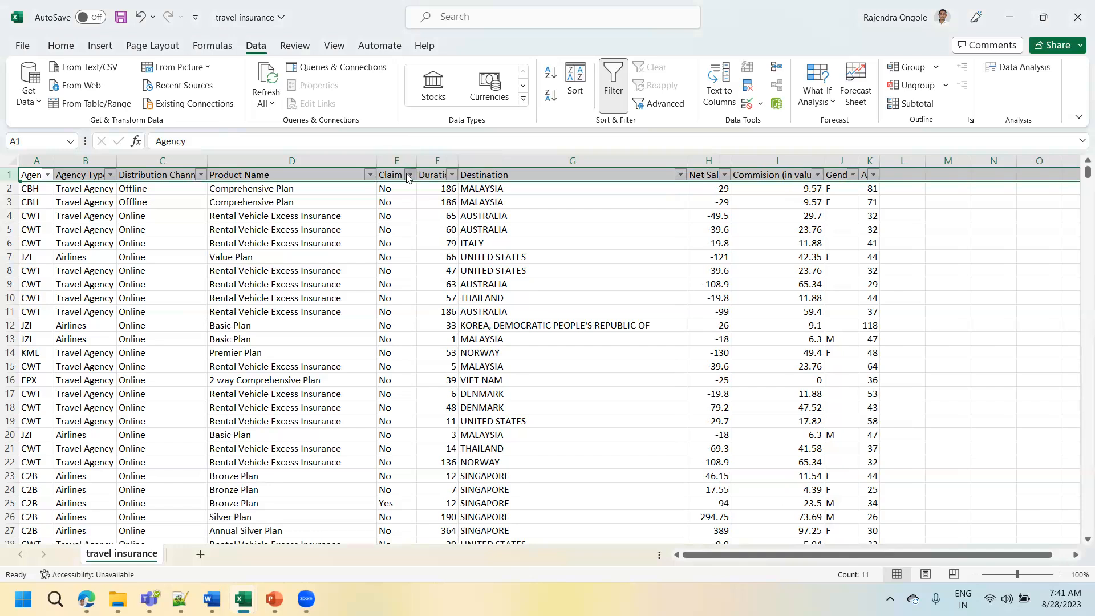
{"action": "left_click", "coordinate": [410, 174]}
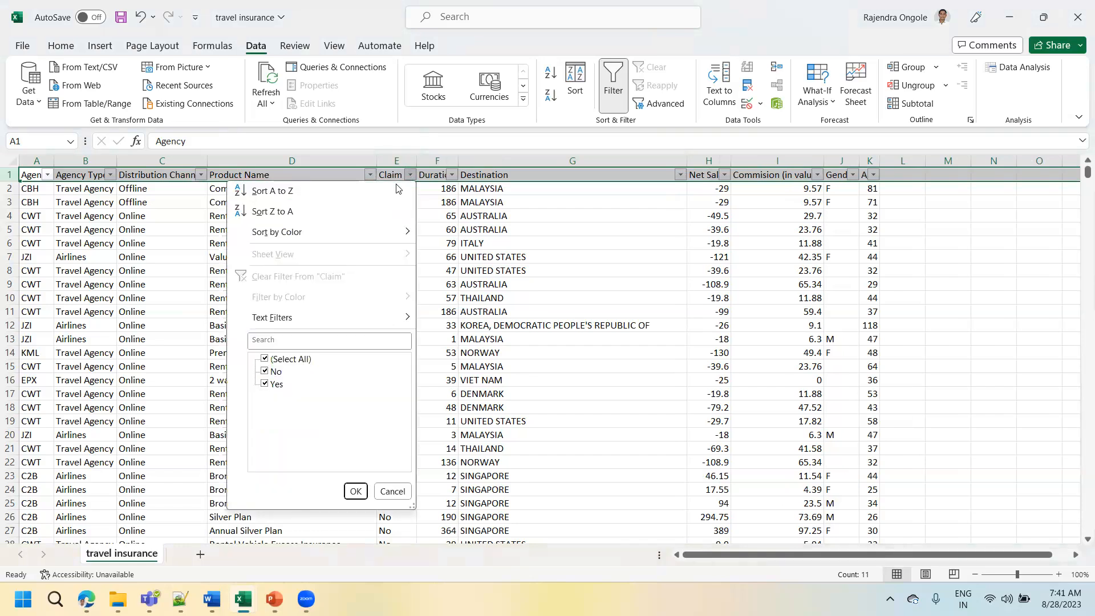
{"action": "left_click", "coordinate": [438, 161]}
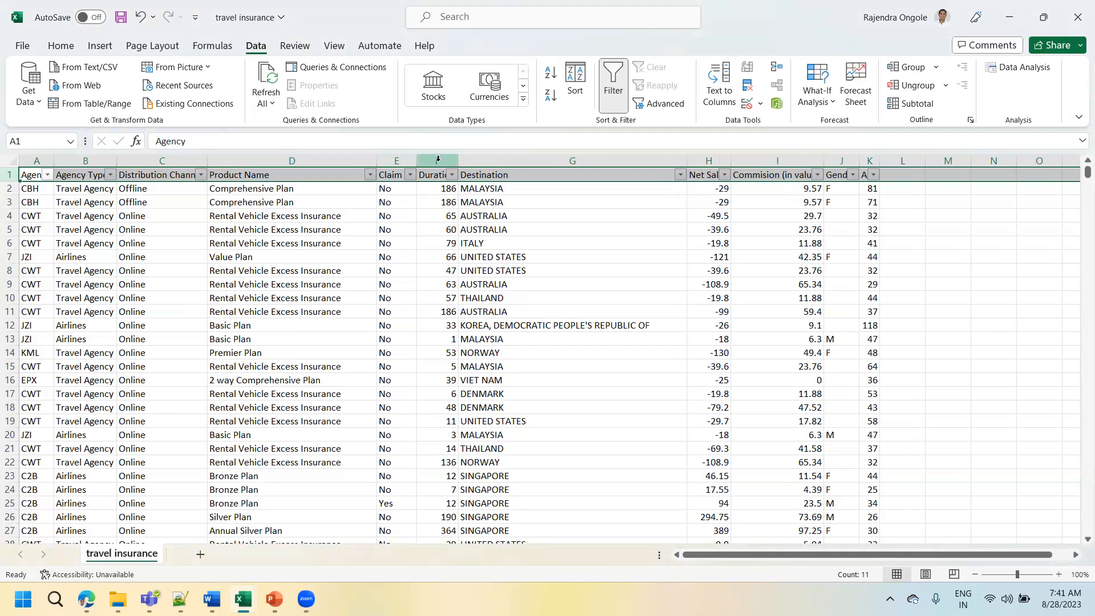
{"action": "left_click", "coordinate": [453, 175]}
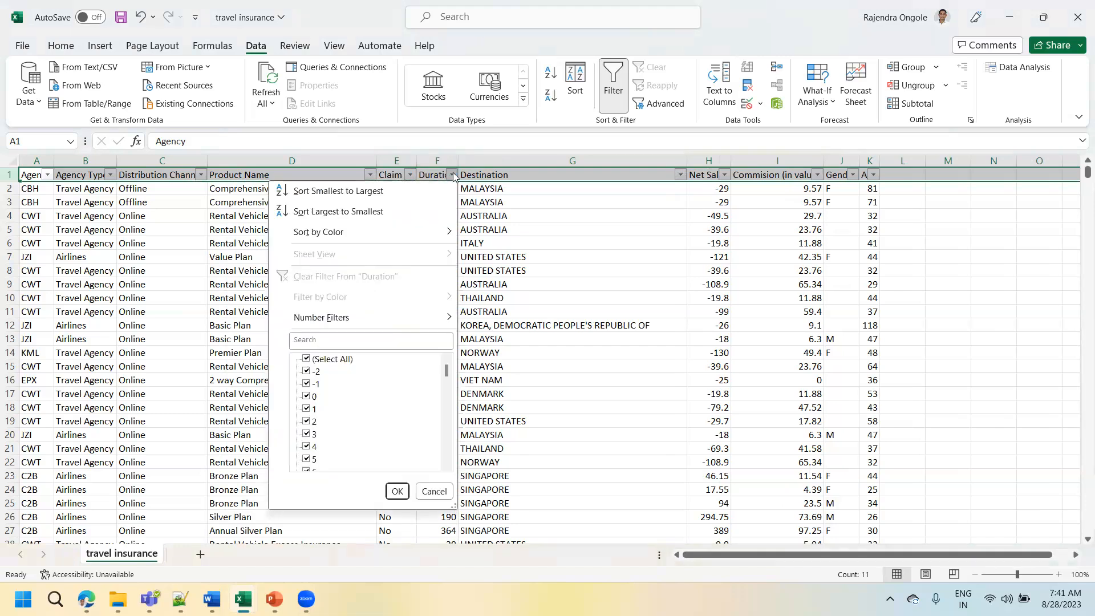
{"action": "left_click", "coordinate": [484, 216]}
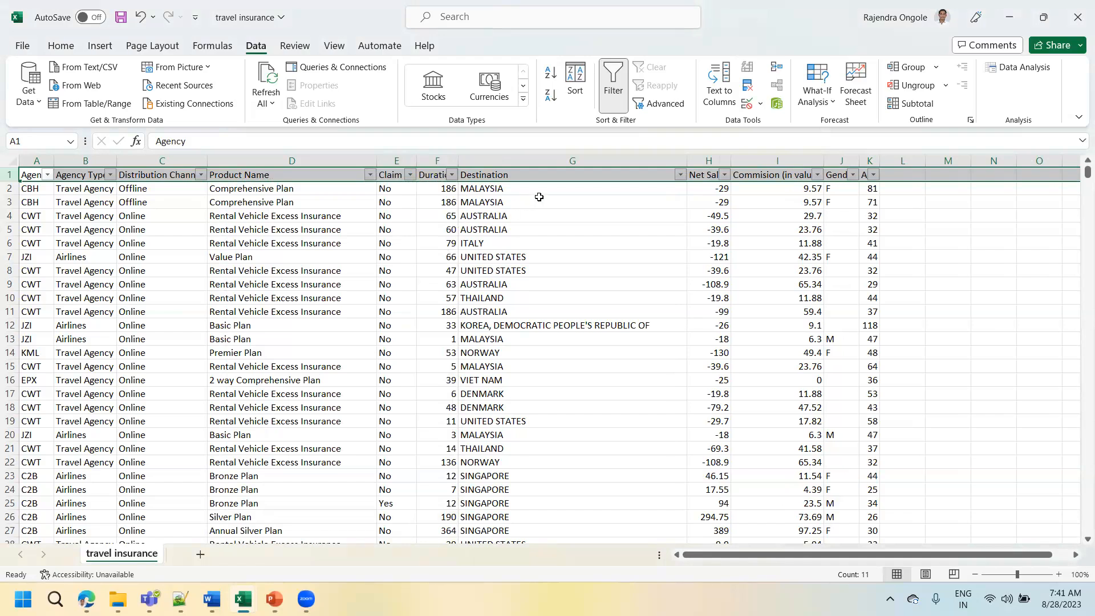
Step: Examine the Destination, Net Sales and Commision columns and the filter values for Gender and Age
{"action": "left_click", "coordinate": [538, 197]}
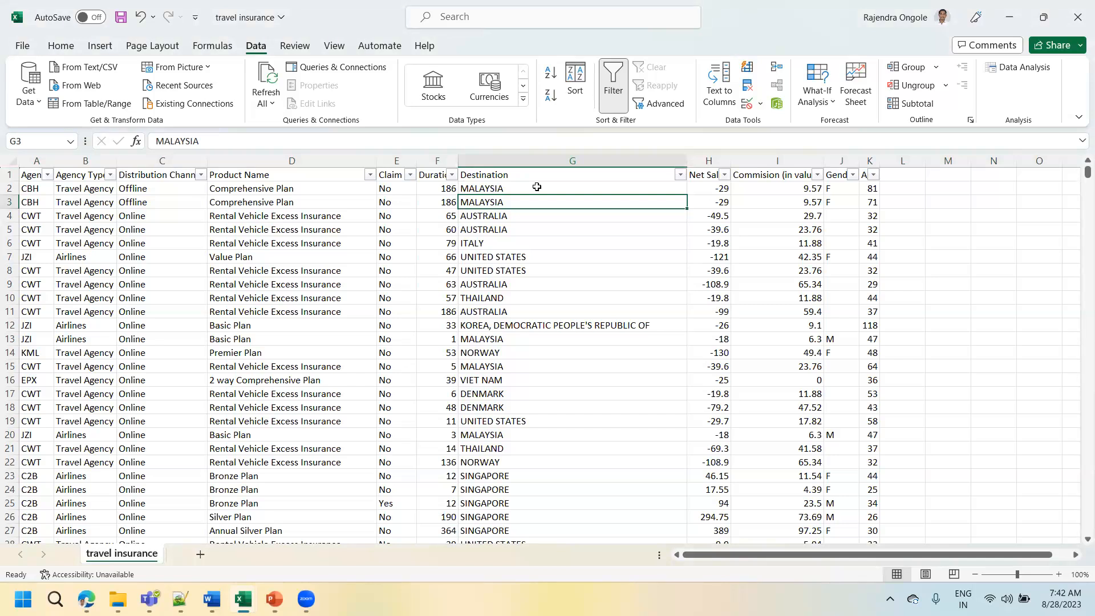
{"action": "left_click", "coordinate": [709, 161]}
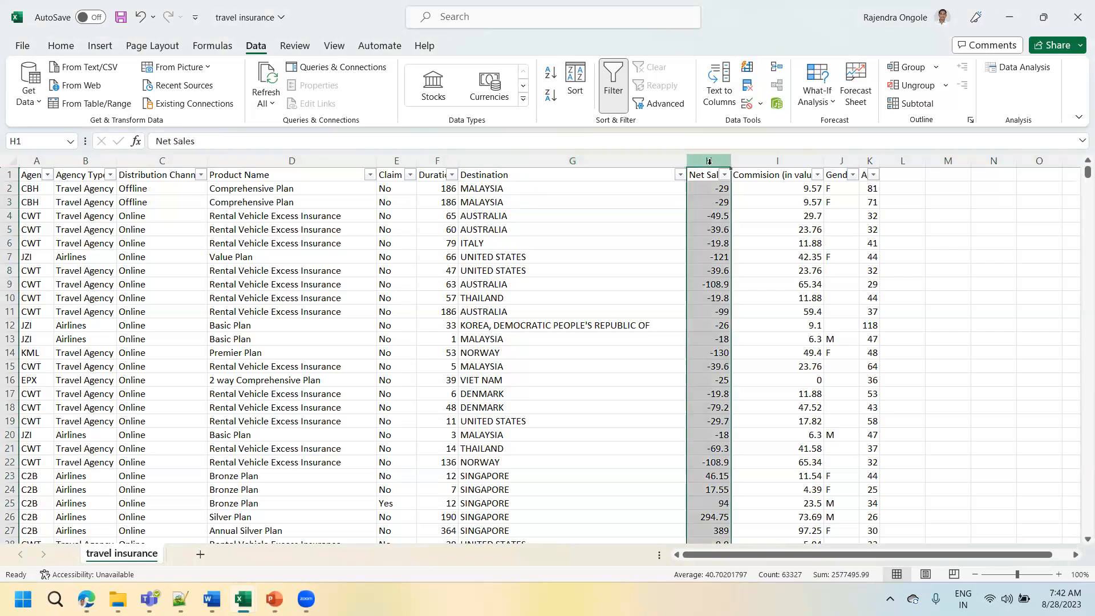
{"action": "left_click", "coordinate": [769, 157]}
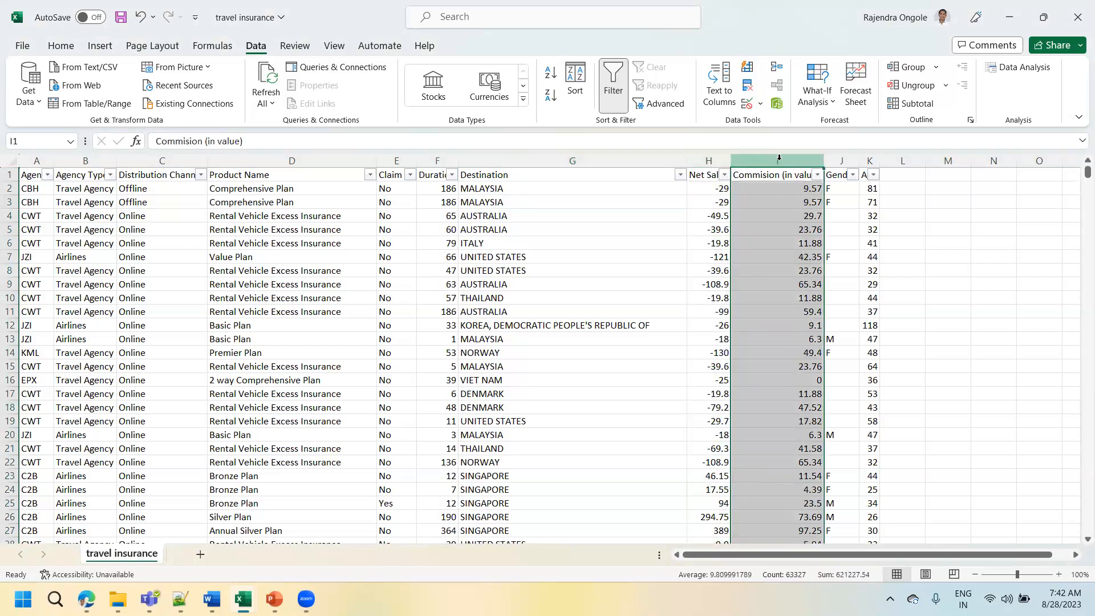
{"action": "left_click", "coordinate": [852, 174]}
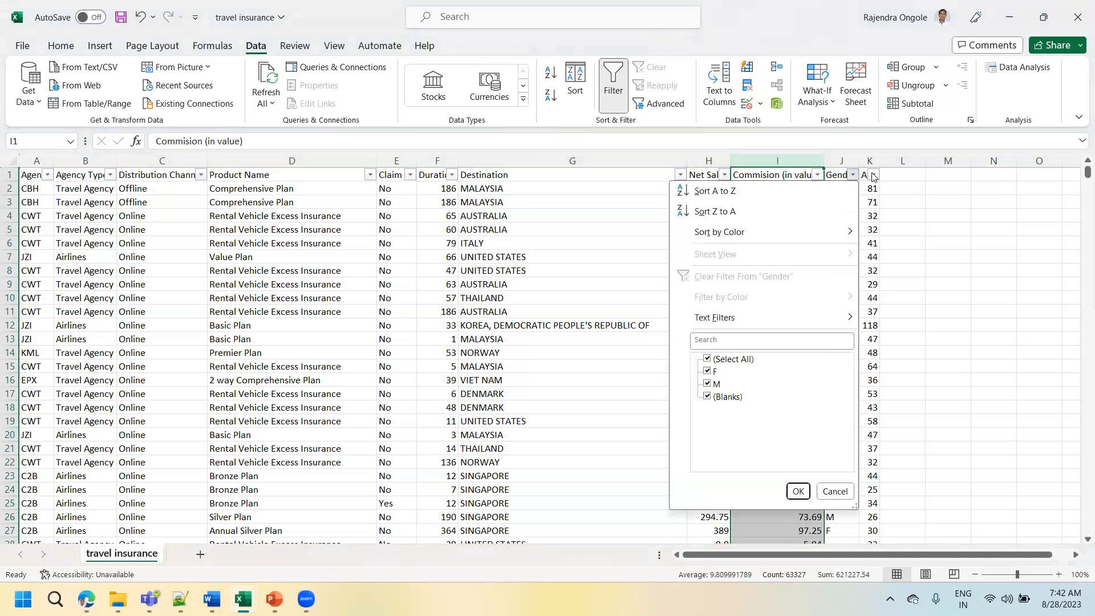
{"action": "left_click", "coordinate": [871, 176]}
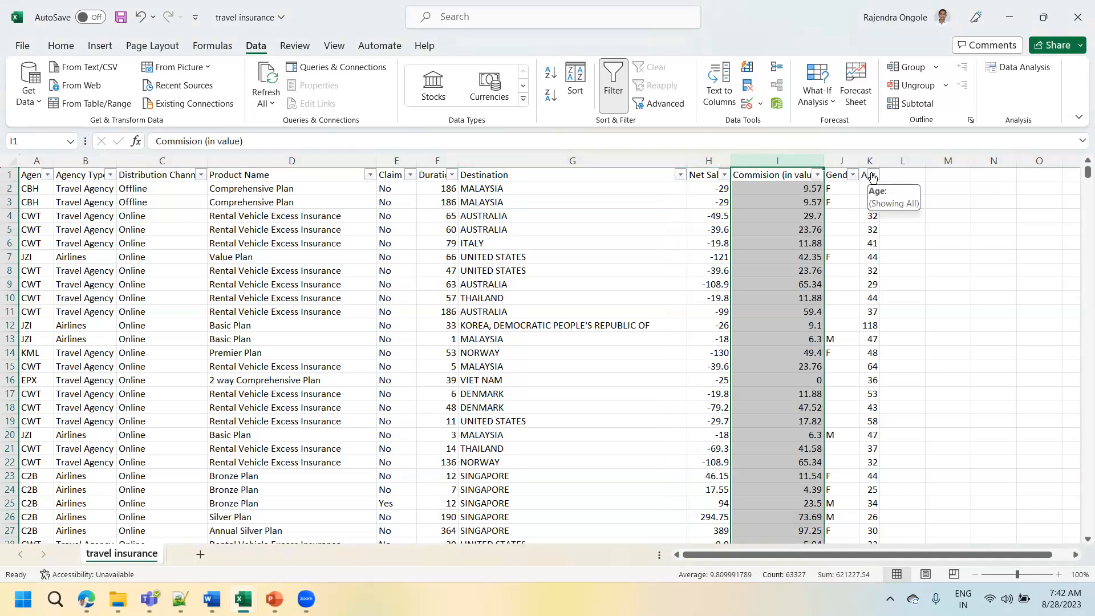
{"action": "left_click", "coordinate": [873, 176]}
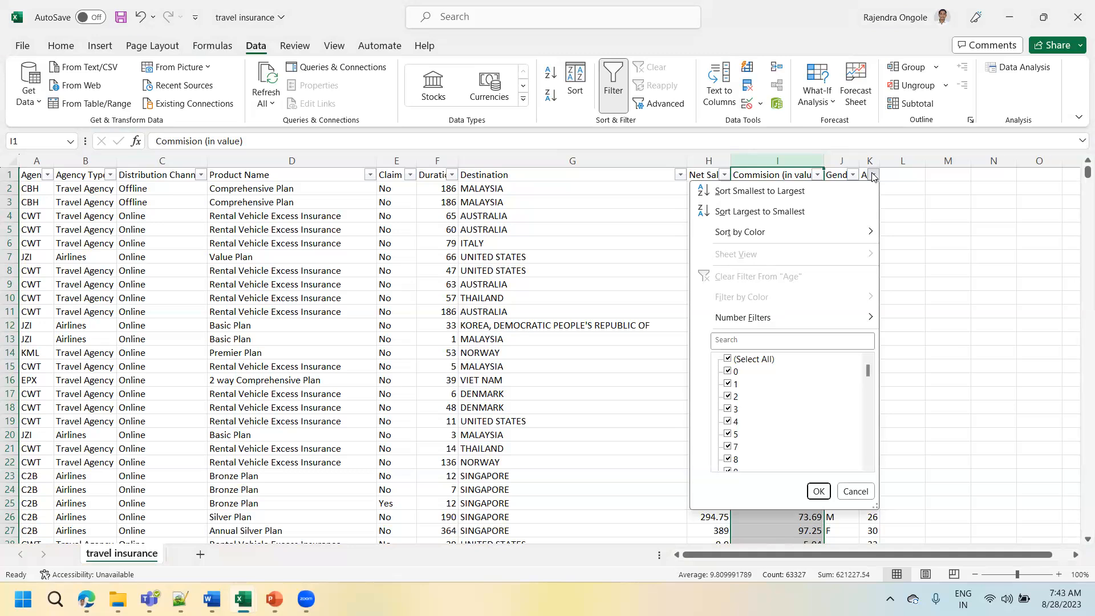
{"action": "key", "text": "Escape"}
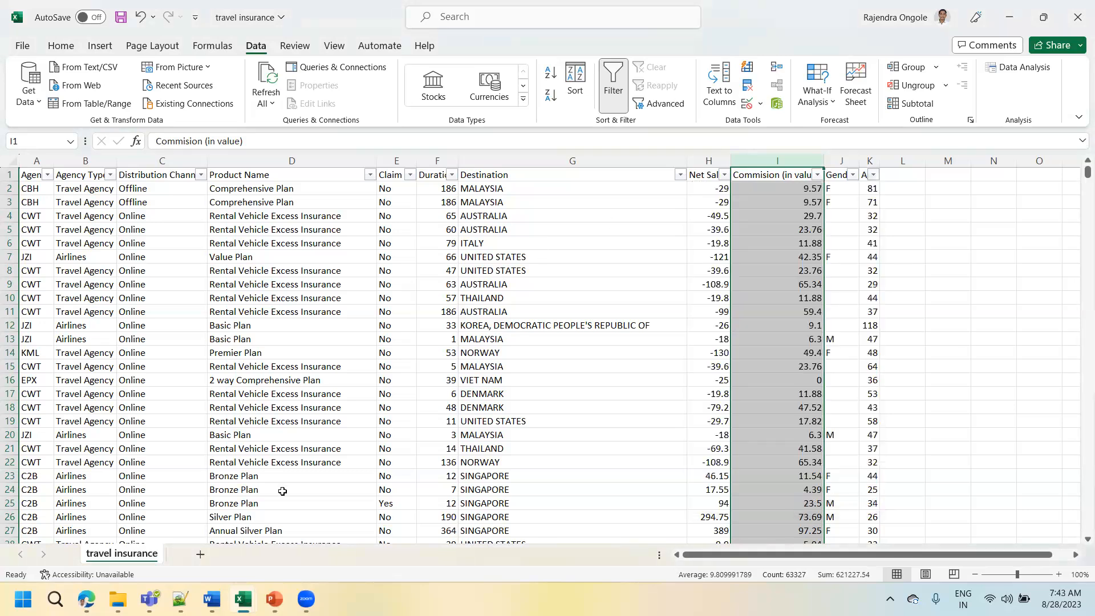
Step: Switch to the Source countries workbook and look through its list of countries
{"action": "mouse_move", "coordinate": [243, 598]}
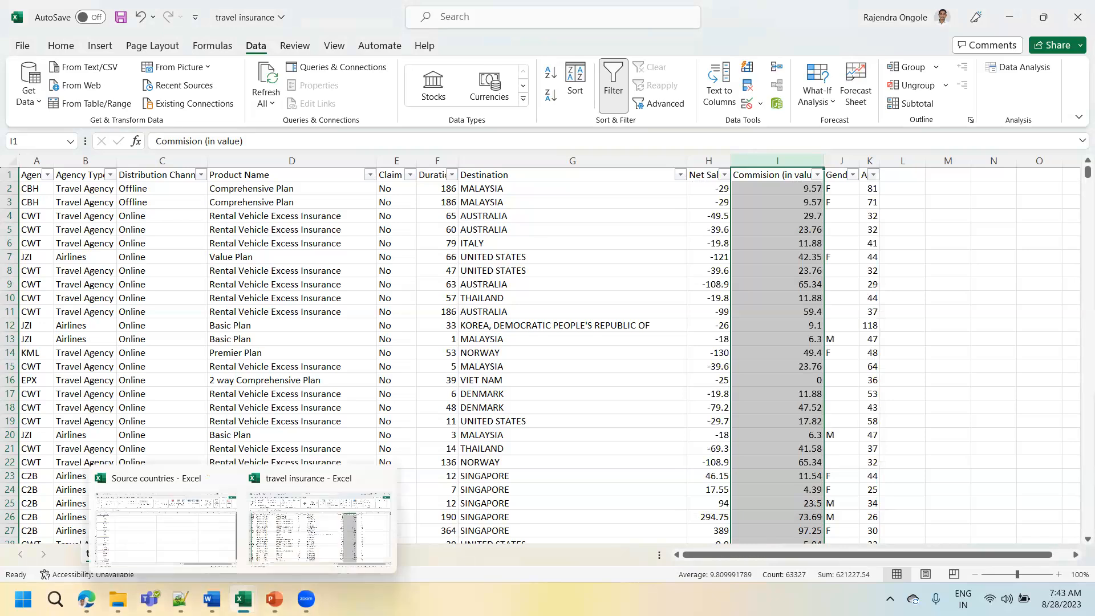
{"action": "left_click", "coordinate": [206, 550]}
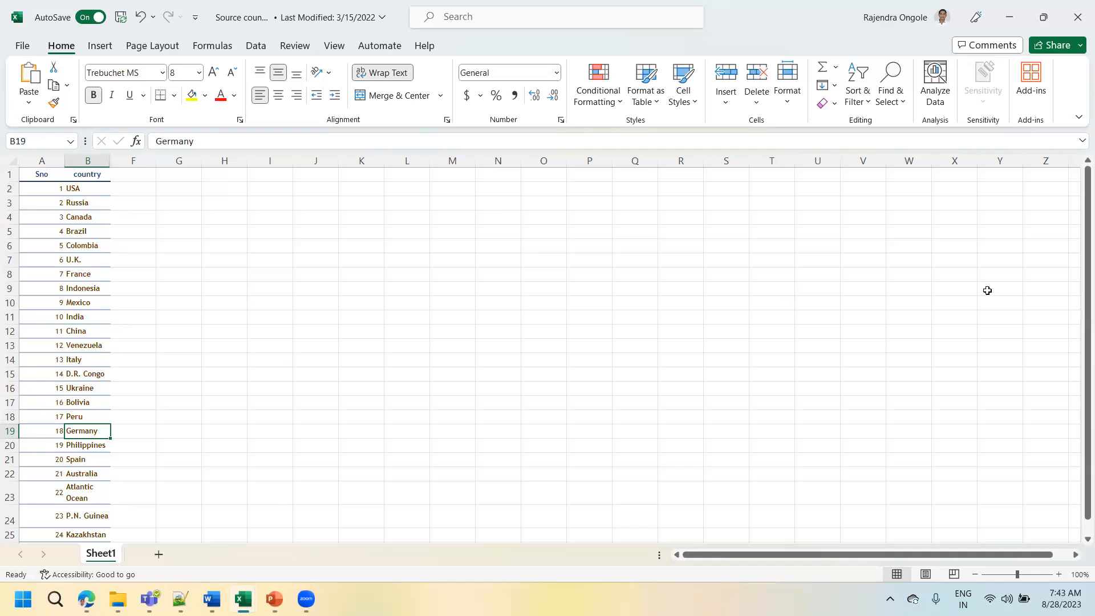
{"action": "scroll", "coordinate": [1080, 335], "scroll_direction": "down", "scroll_amount": 1}
{"action": "scroll", "coordinate": [1079, 334], "scroll_direction": "up", "scroll_amount": 1}
Step: Switch to the Demos presentation in PowerPoint, view slide 6 on building an end-to-end analytic solution, and minimize the presentation
{"action": "left_click", "coordinate": [274, 598]}
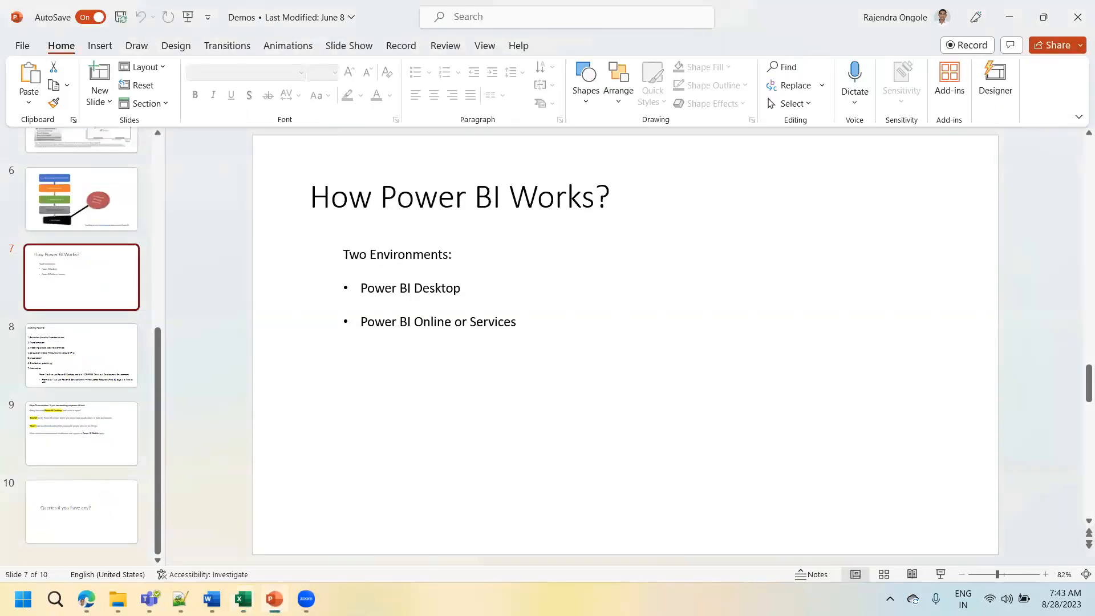
{"action": "left_click", "coordinate": [95, 212]}
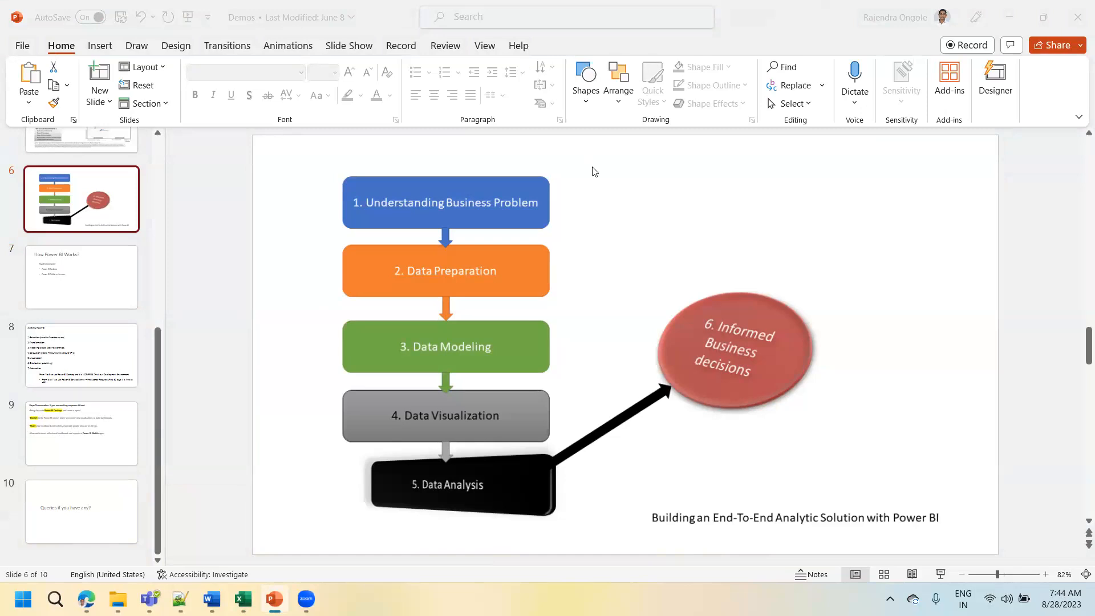
{"action": "left_click", "coordinate": [1010, 16]}
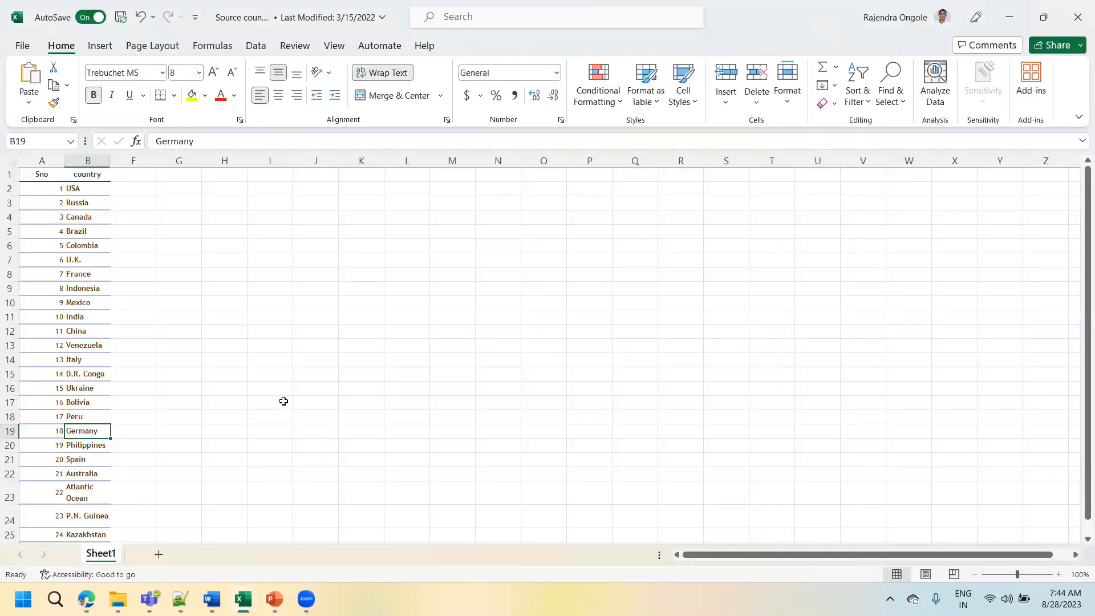
Step: Switch to File Explorer and open the unzipped travel insurance.csv folder inside Demos to view its source files
{"action": "left_click", "coordinate": [283, 401]}
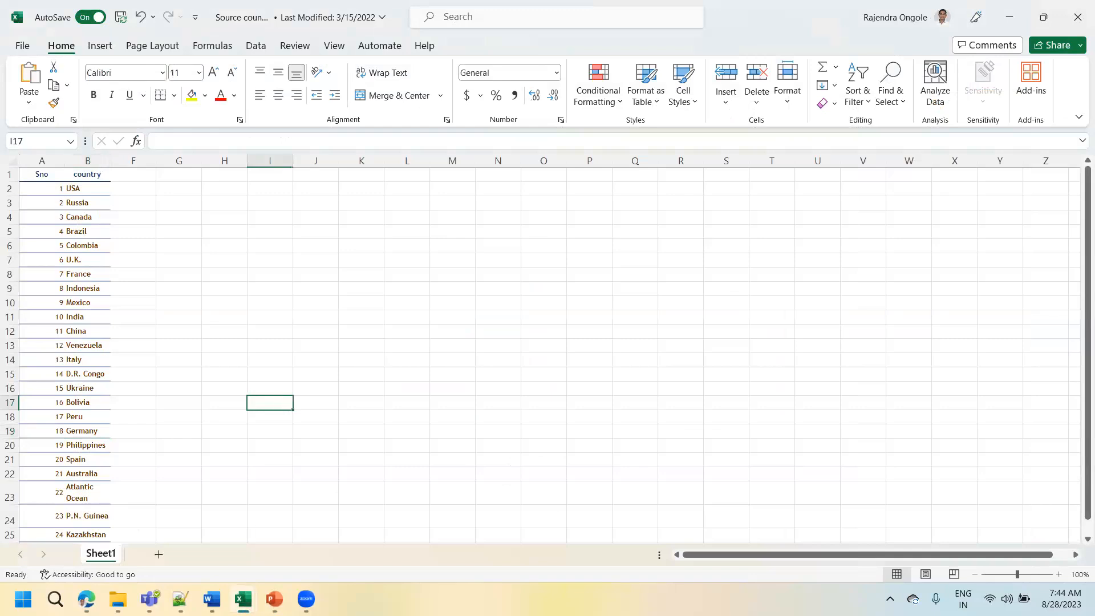
{"action": "left_click", "coordinate": [118, 599]}
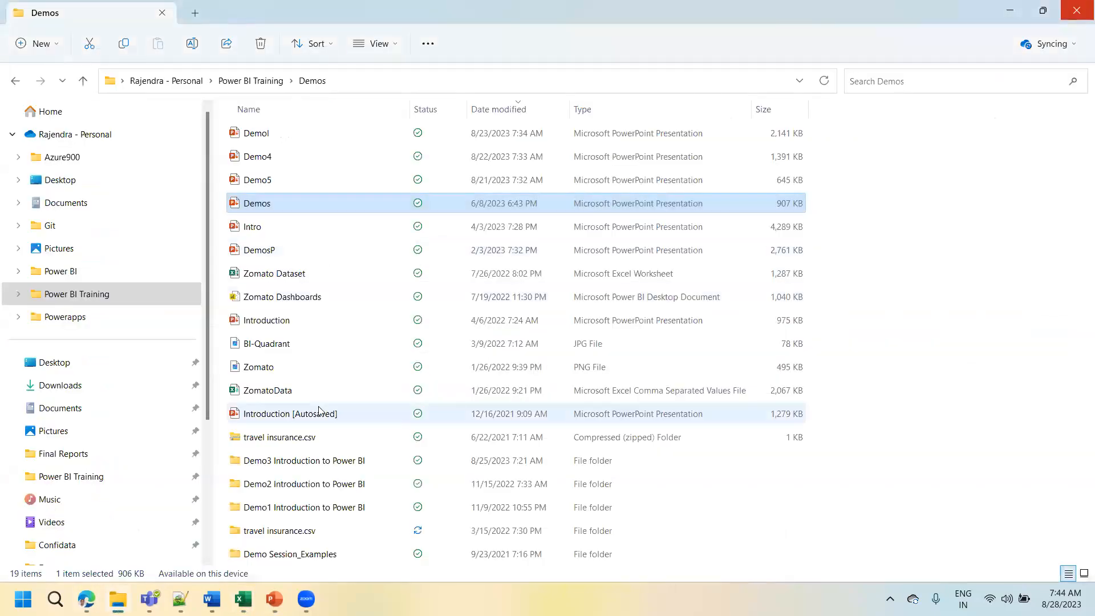
{"action": "double_click", "coordinate": [300, 436]}
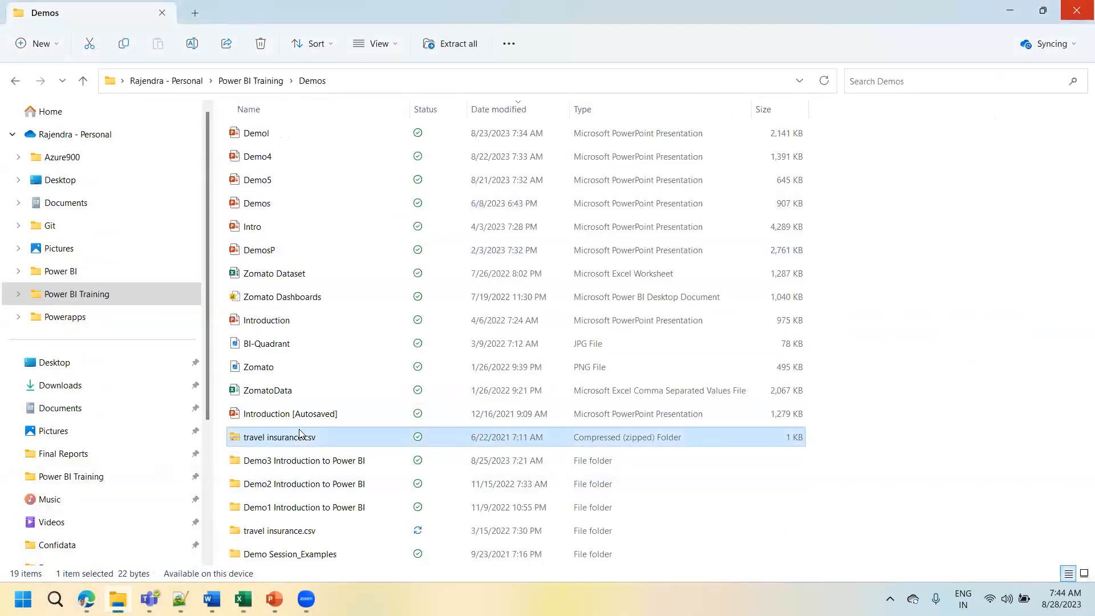
{"action": "left_click", "coordinate": [311, 80]}
{"action": "double_click", "coordinate": [289, 530]}
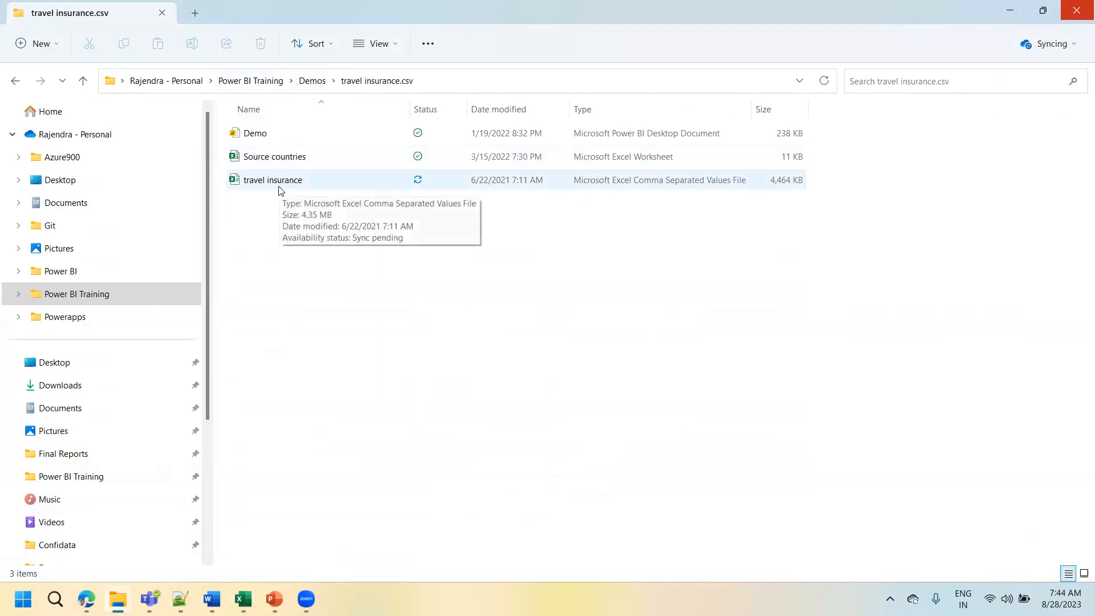
Step: Switch to Excel and view the travel insurance workbook followed by the Source countries workbook
{"action": "mouse_move", "coordinate": [251, 597]}
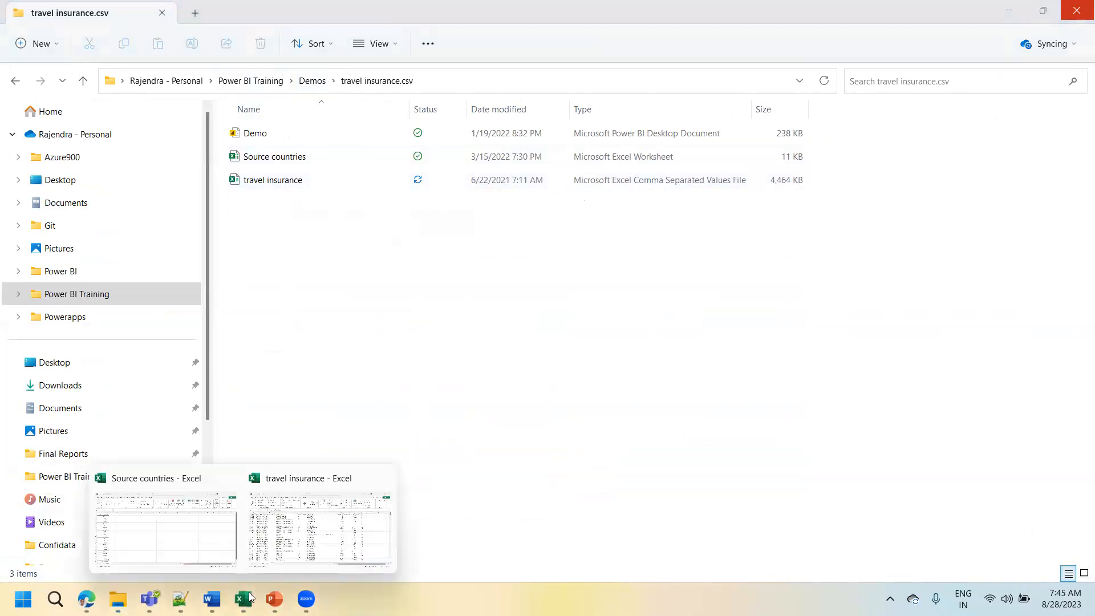
{"action": "left_click", "coordinate": [292, 525]}
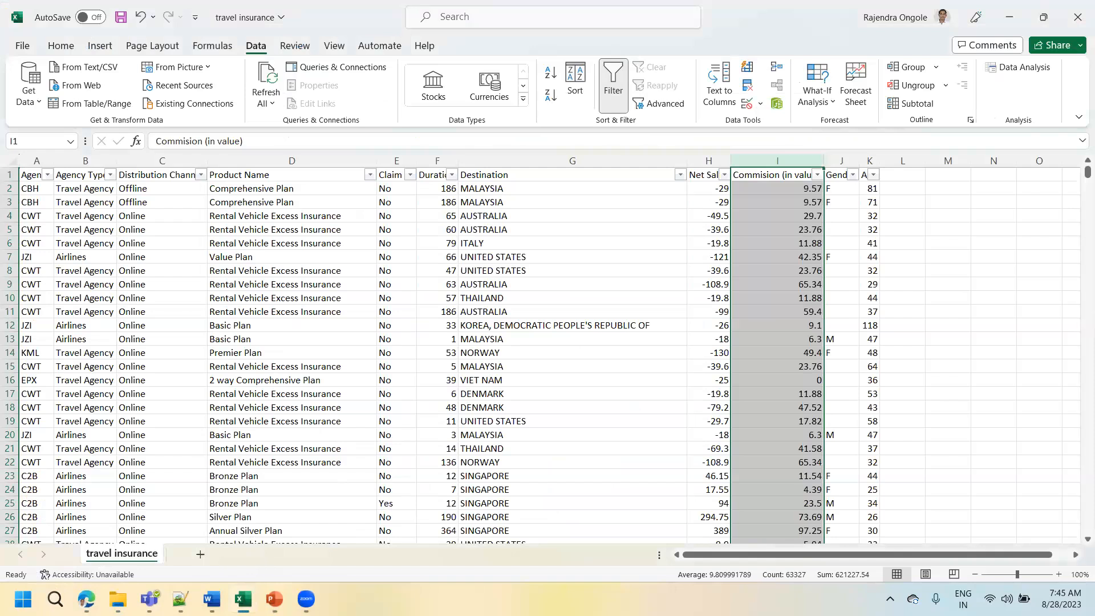
{"action": "mouse_move", "coordinate": [243, 598]}
{"action": "left_click", "coordinate": [191, 551]}
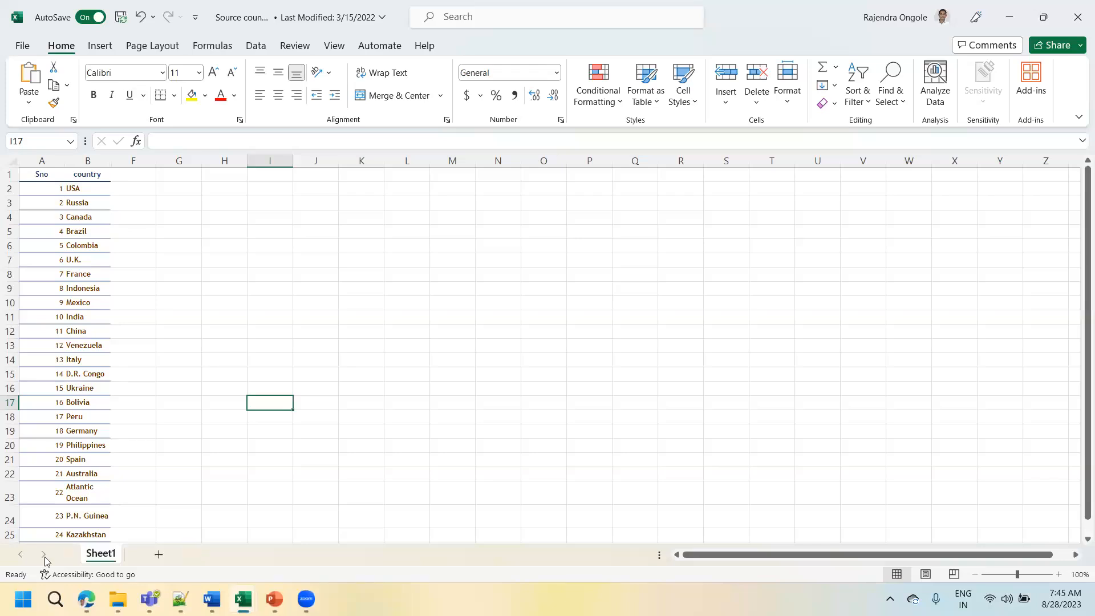
Step: Launch Power BI Desktop in a maximized window and remove the auto-recovered files
{"action": "left_click", "coordinate": [55, 599]}
{"action": "type", "text": "power bi"}
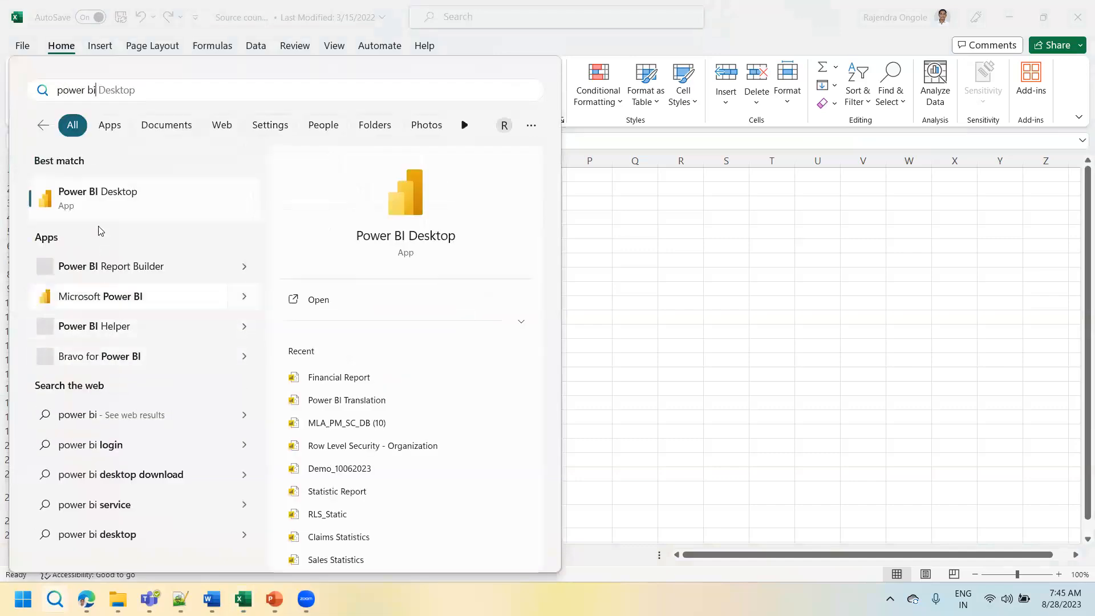
{"action": "left_click", "coordinate": [98, 193]}
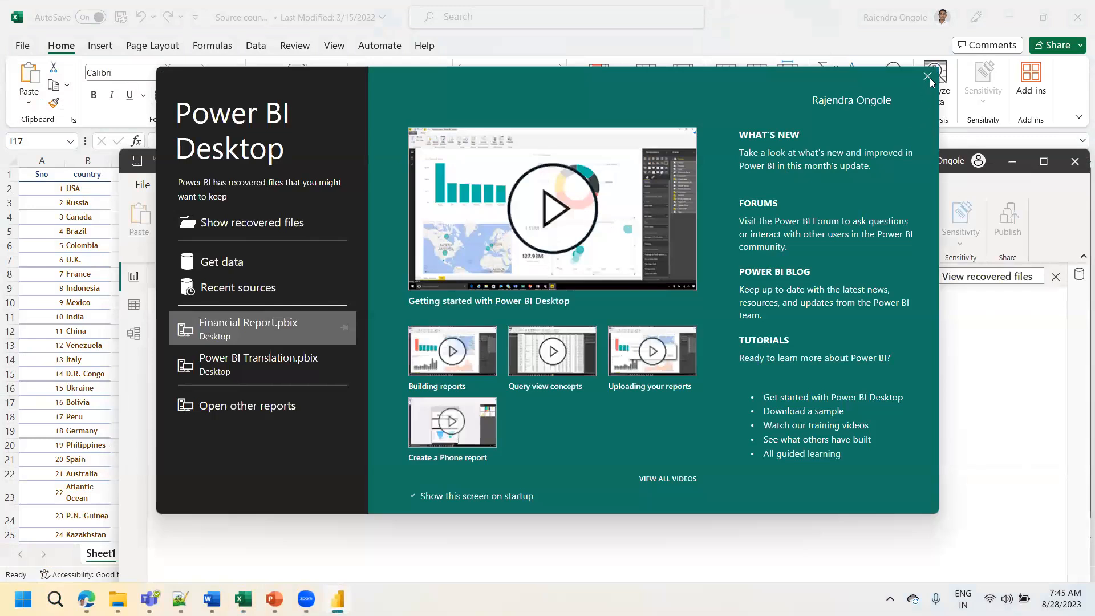
{"action": "left_click", "coordinate": [927, 77]}
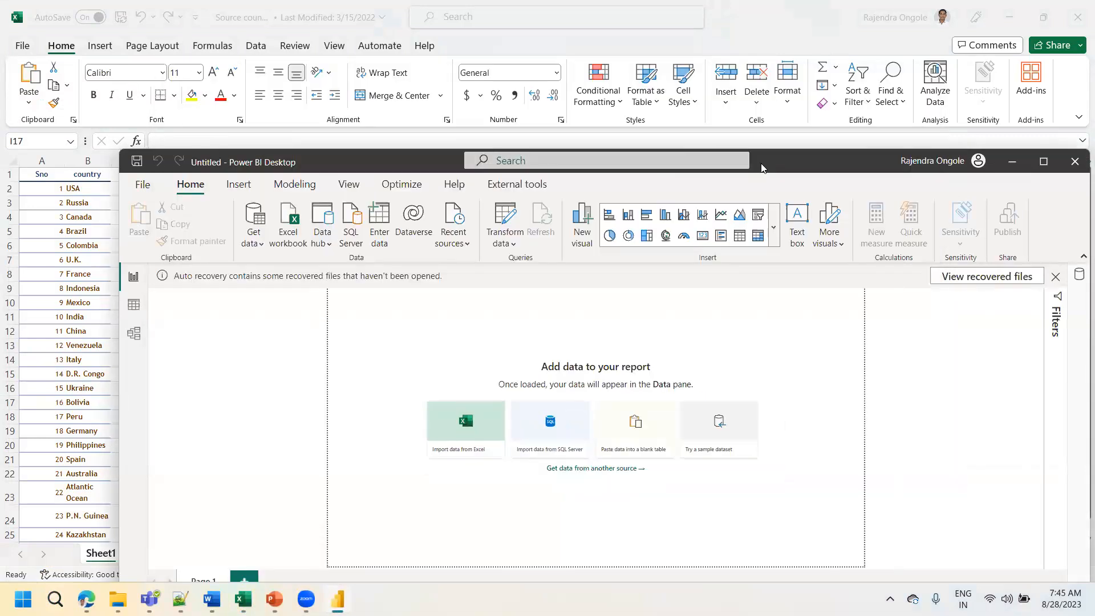
{"action": "double_click", "coordinate": [761, 168]}
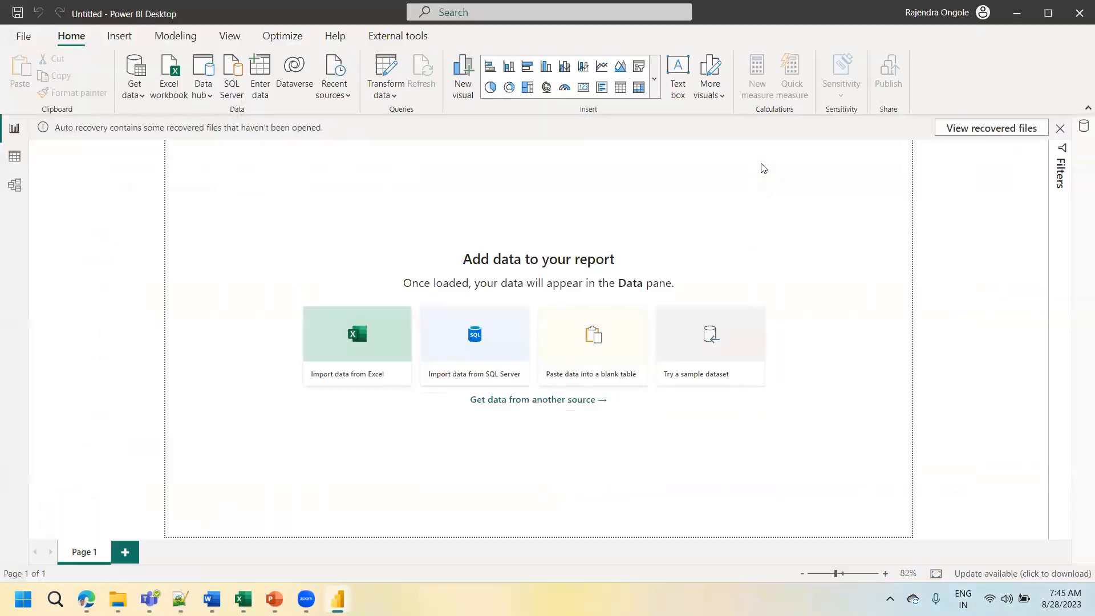
{"action": "left_click", "coordinate": [1060, 129]}
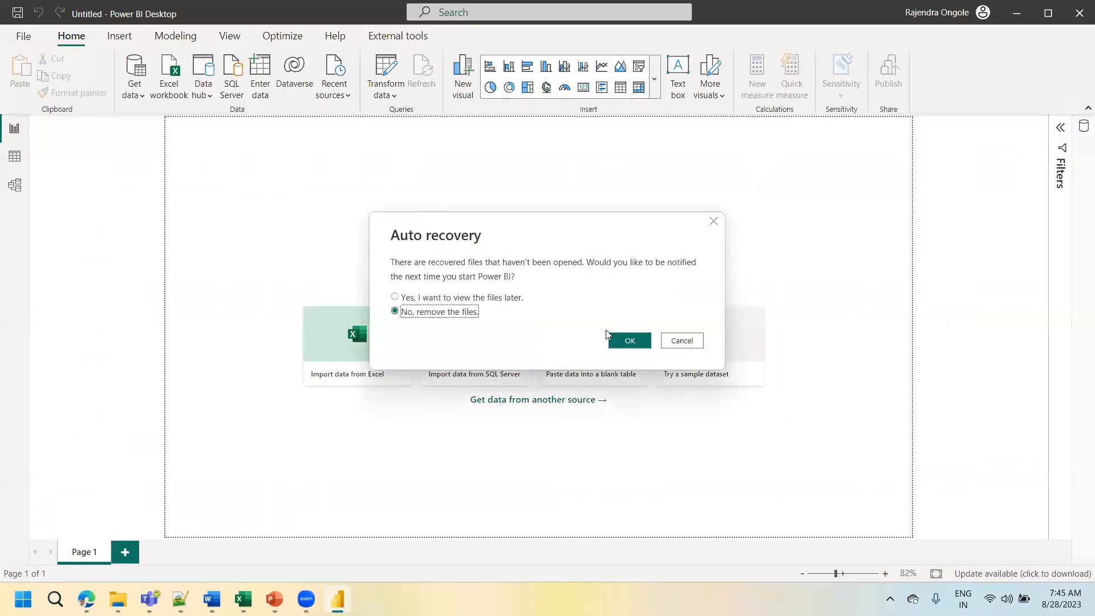
{"action": "left_click", "coordinate": [626, 342]}
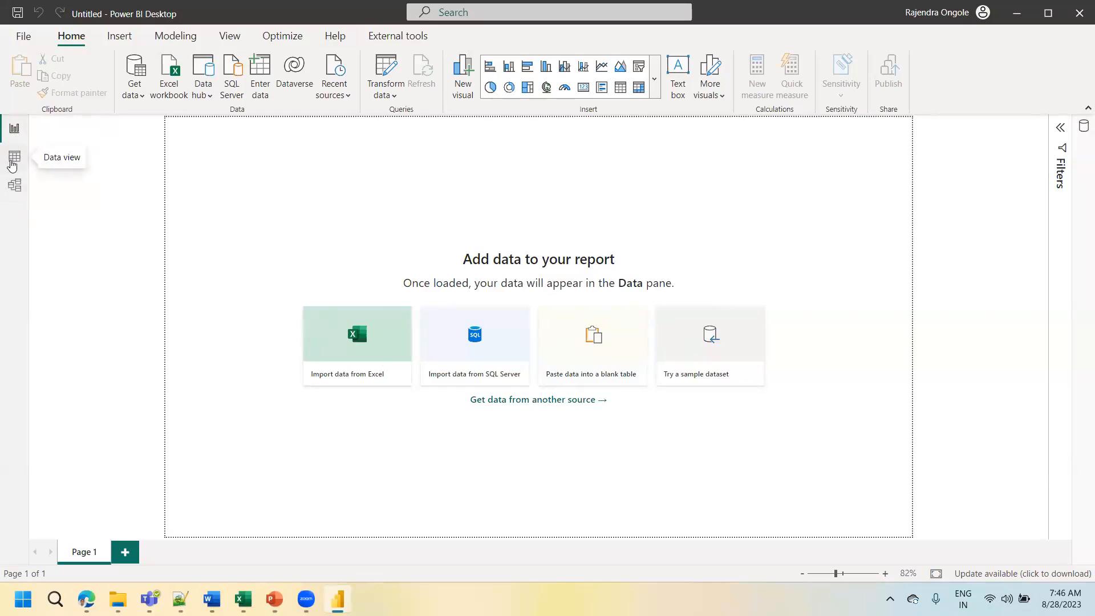
Step: Look through the empty Data, Model and Report views and the gallery of available visuals
{"action": "left_click", "coordinate": [14, 157]}
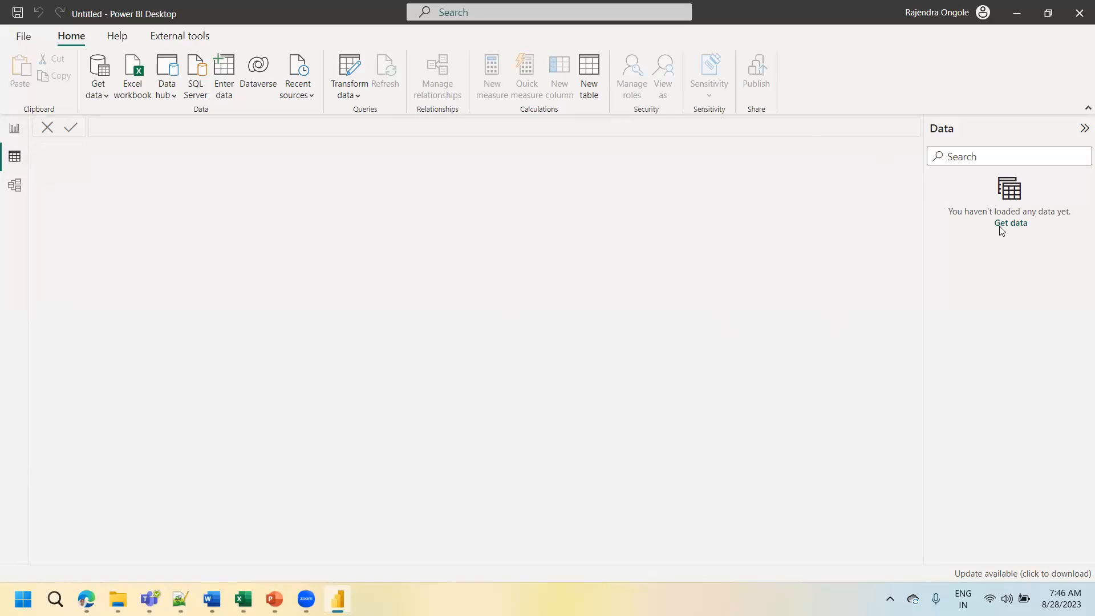
{"action": "left_click", "coordinate": [16, 193]}
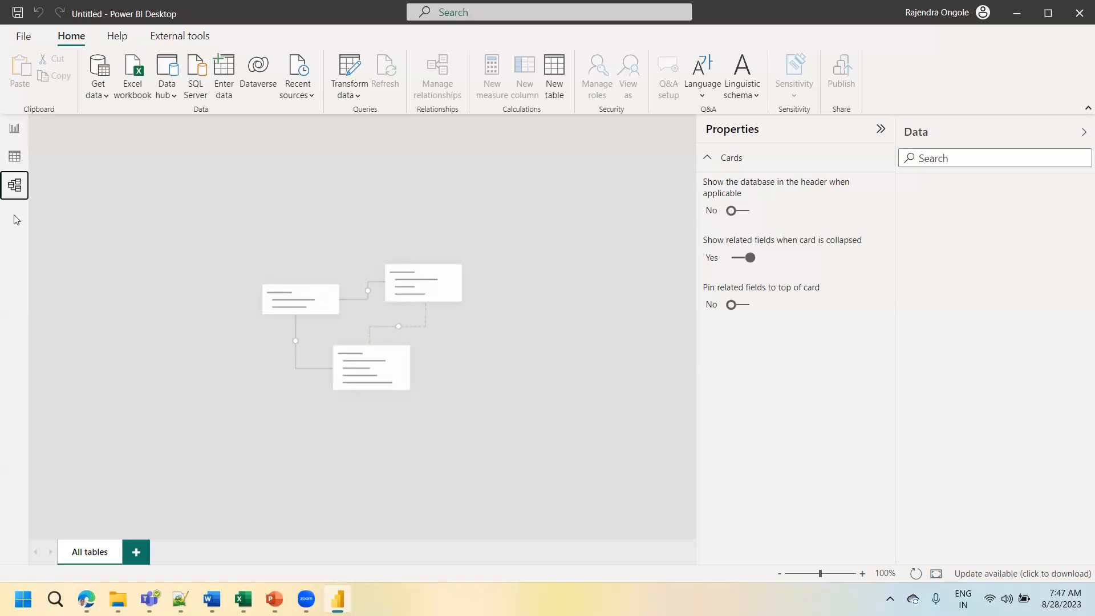
{"action": "left_click", "coordinate": [14, 128]}
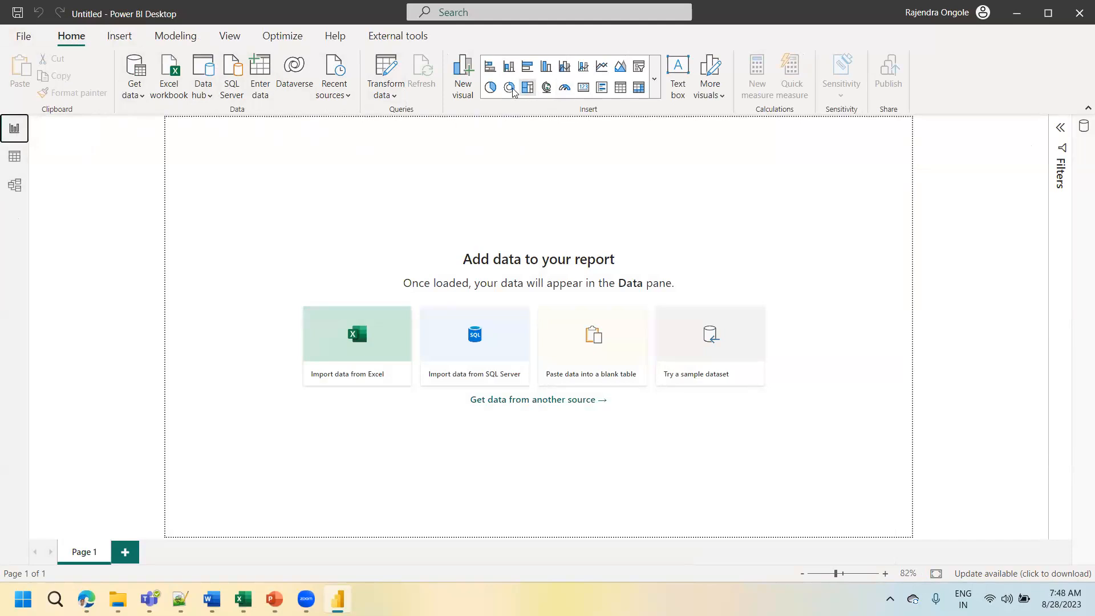
{"action": "left_click", "coordinate": [658, 98]}
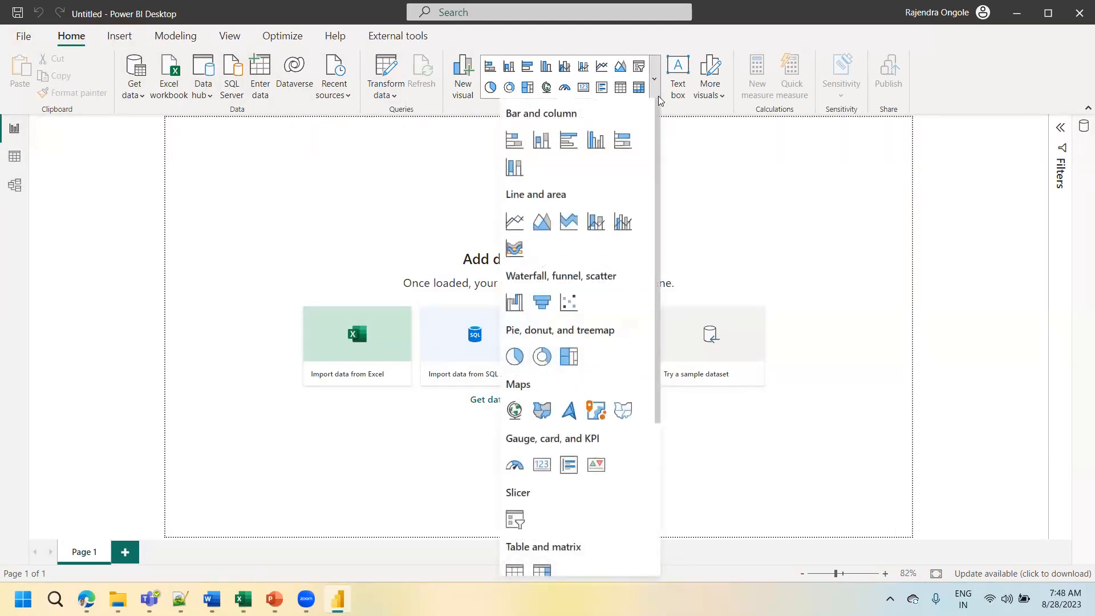
{"action": "left_click", "coordinate": [749, 128]}
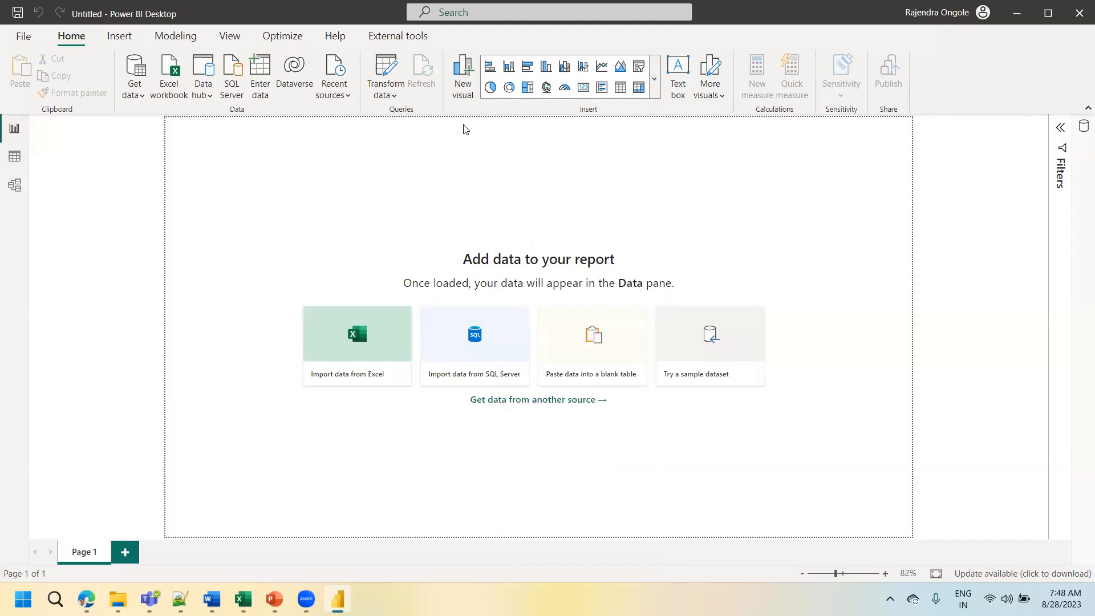
Step: Open the Power Query Editor, look over the common new source types, and maximize the editor window
{"action": "left_click", "coordinate": [386, 74]}
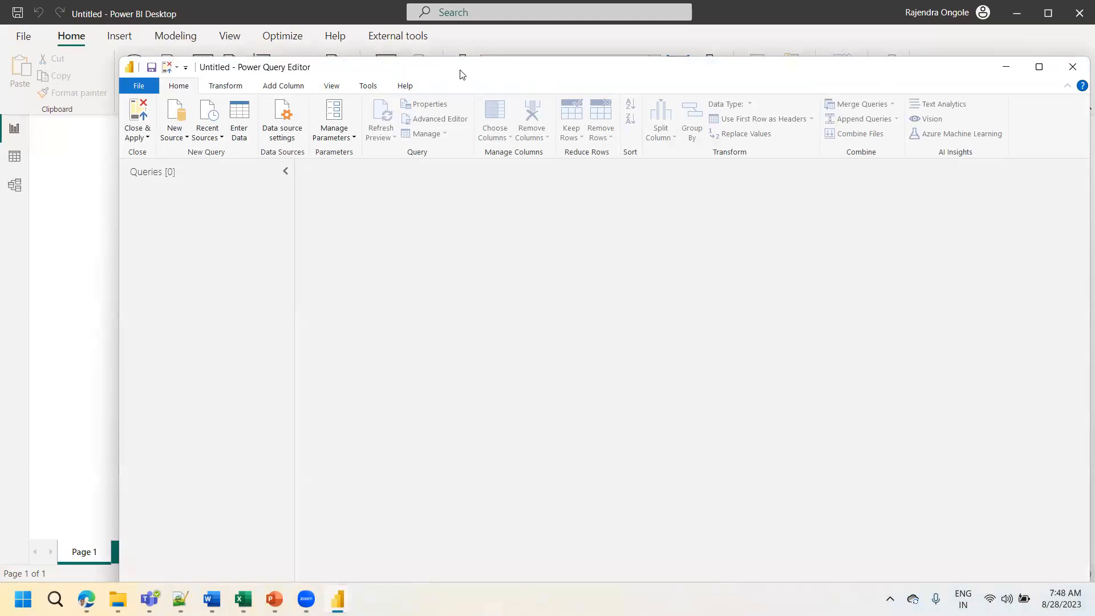
{"action": "left_click_drag", "start_coordinate": [462, 74], "coordinate": [476, 116]}
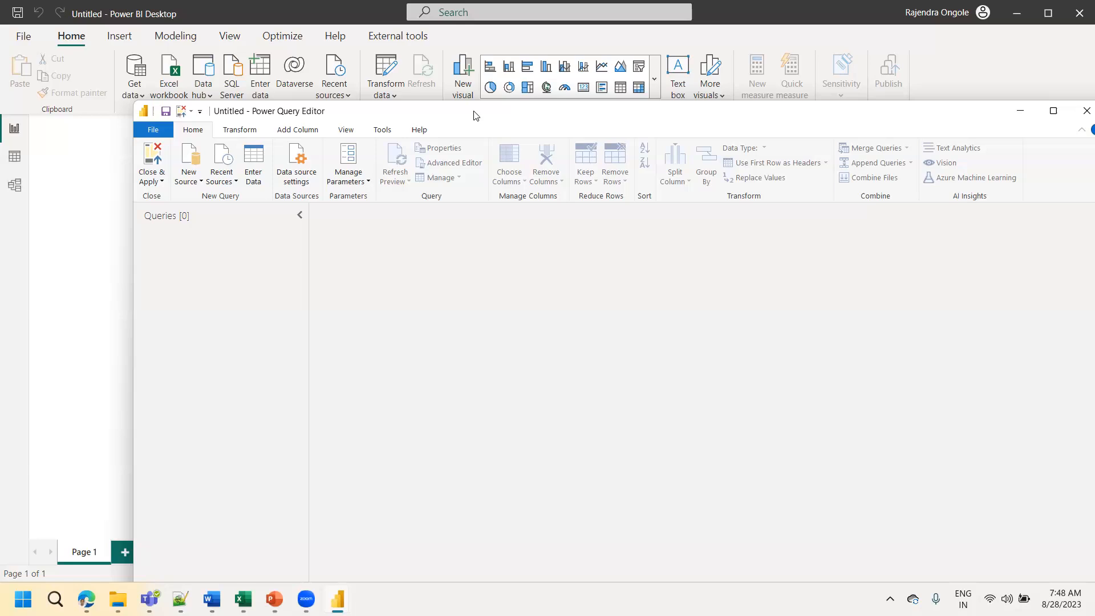
{"action": "left_click", "coordinate": [199, 185]}
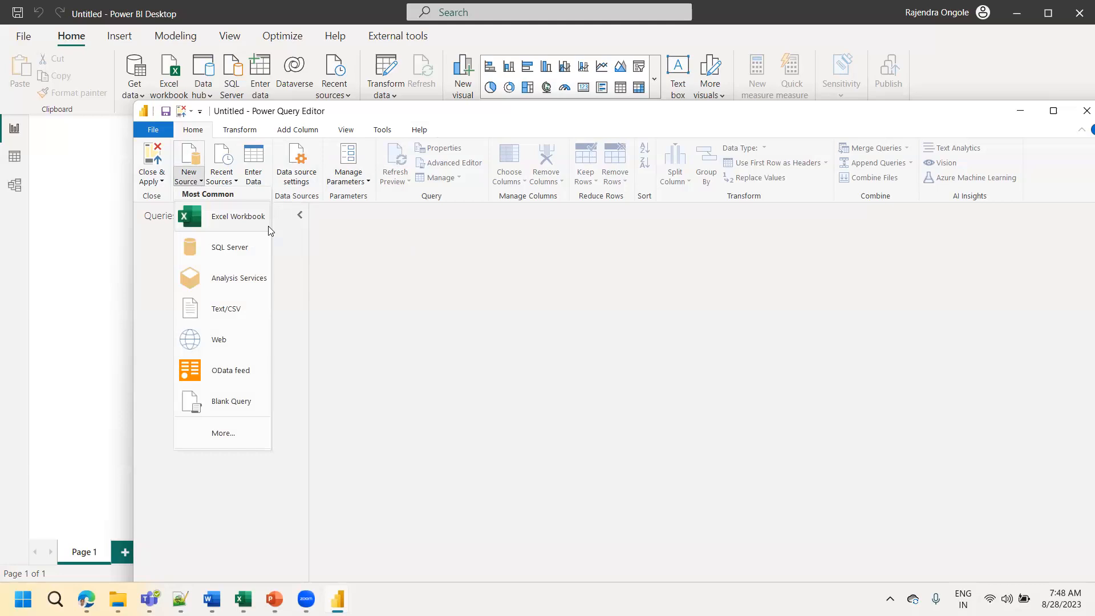
{"action": "left_click", "coordinate": [95, 192]}
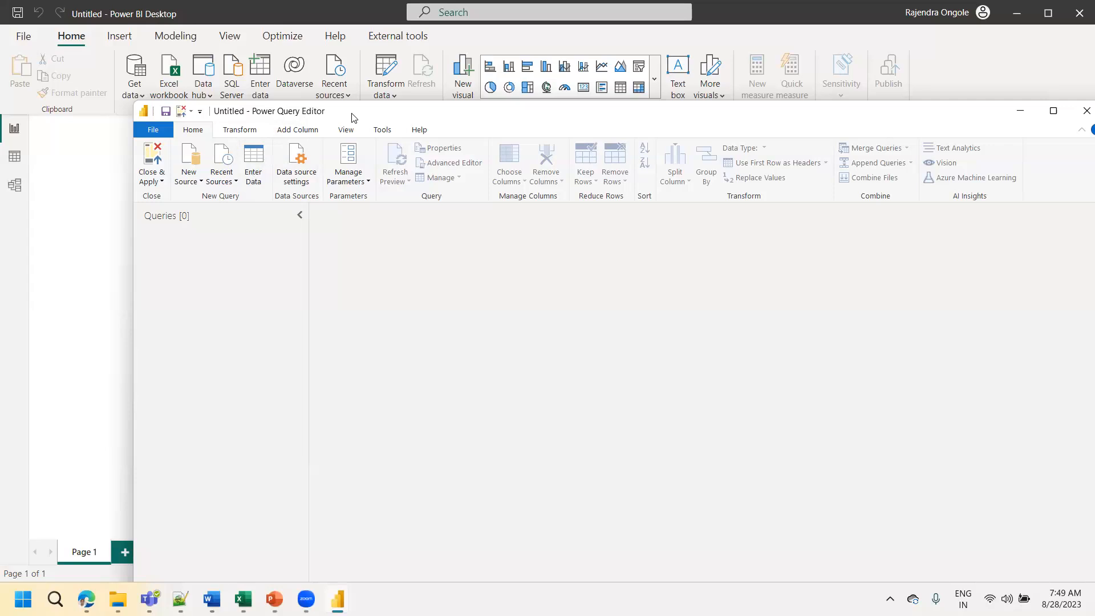
{"action": "double_click", "coordinate": [386, 115]}
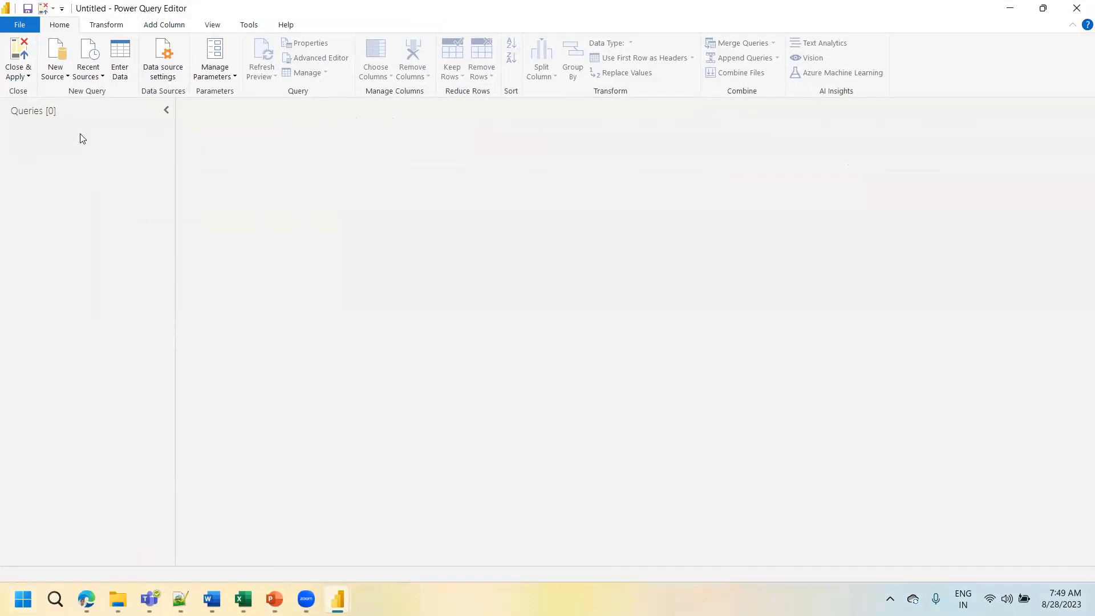
Step: Start a new Text/CSV source, browse to the travel insurance.csv folder using its path from File Explorer, and select the travel insurance file
{"action": "left_click", "coordinate": [59, 83]}
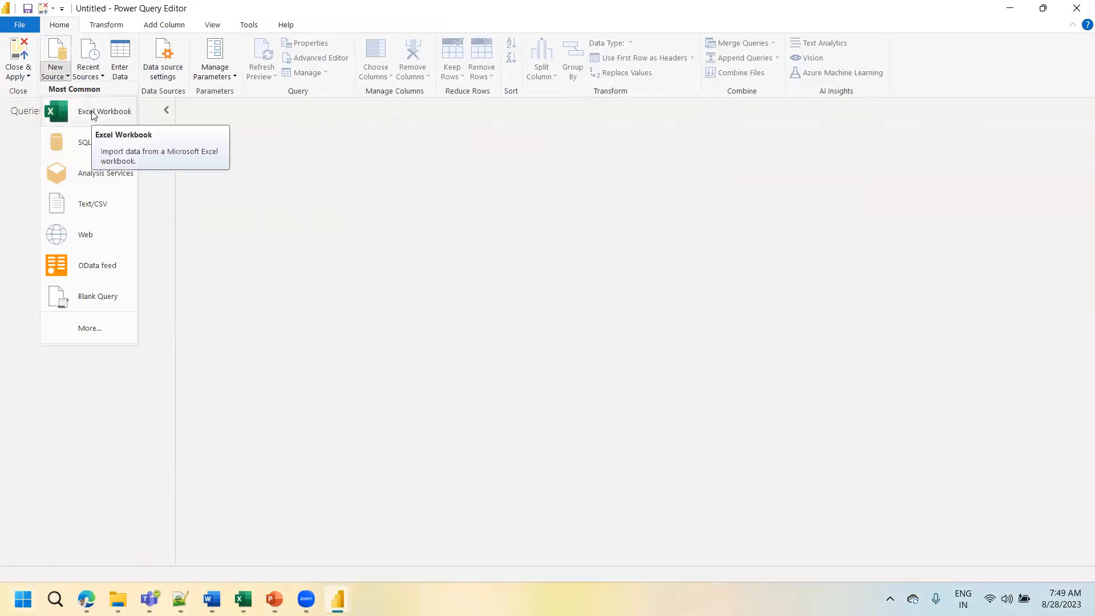
{"action": "left_click", "coordinate": [97, 213]}
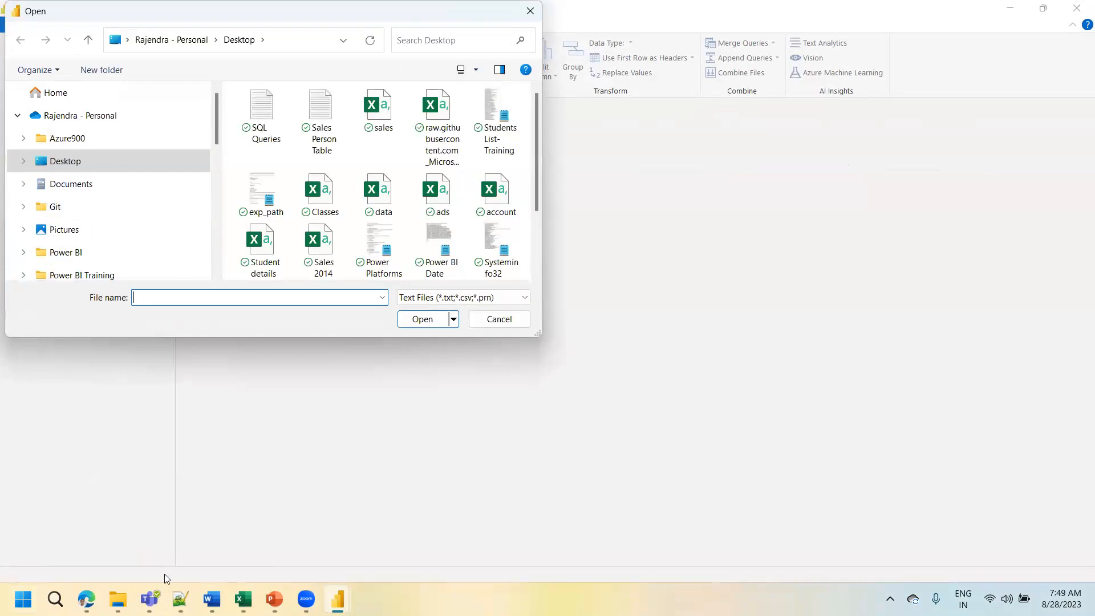
{"action": "left_click", "coordinate": [118, 598]}
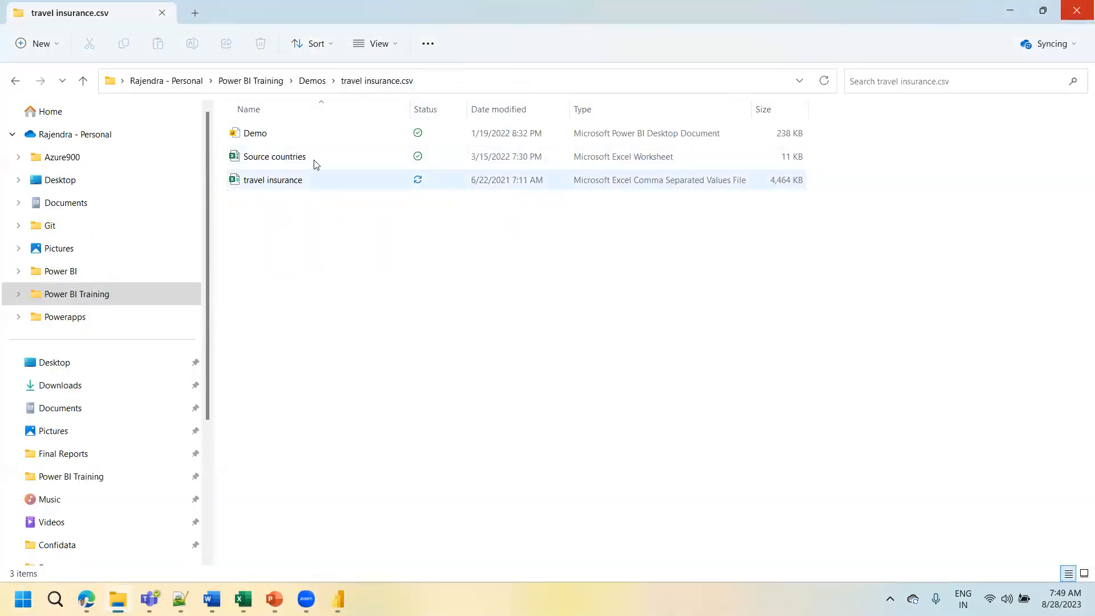
{"action": "left_click", "coordinate": [457, 84]}
{"action": "key", "text": "ctrl+c"}
{"action": "key", "text": "alt+Tab"}
{"action": "left_click", "coordinate": [288, 41]}
{"action": "key", "text": "ctrl+v"}
{"action": "key", "text": "Return"}
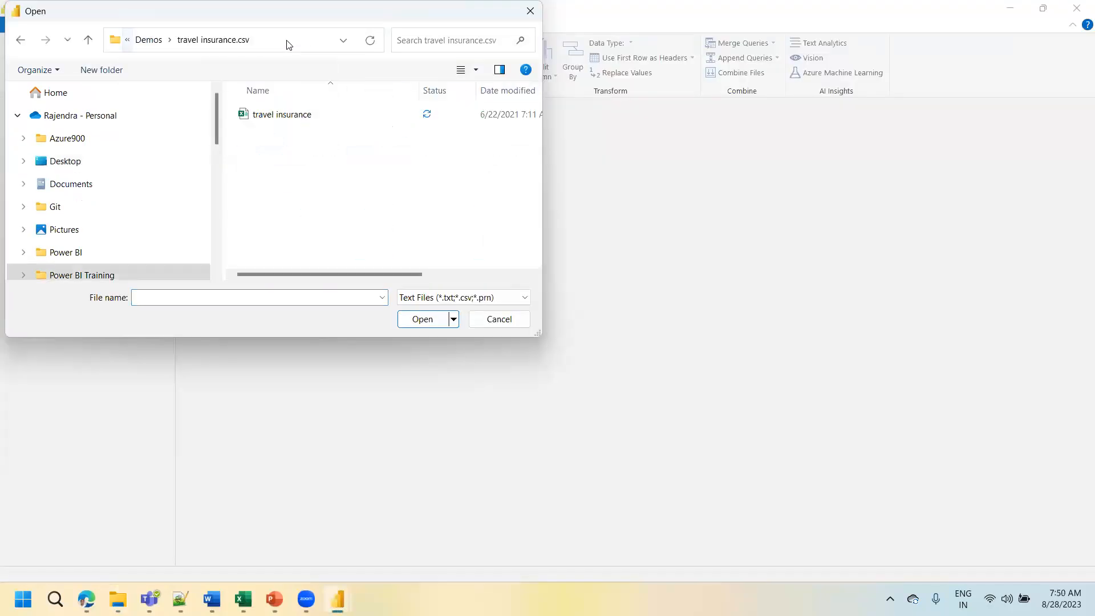
{"action": "left_click", "coordinate": [286, 117]}
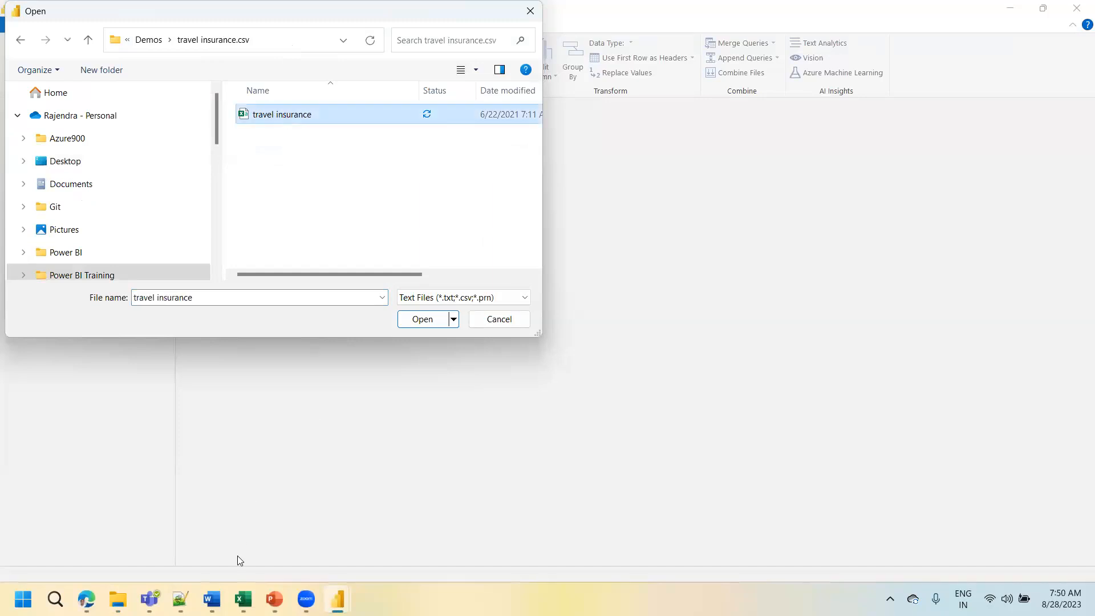
Step: Switch to Excel and close the travel insurance workbook without saving, along with the Source countries workbook
{"action": "left_click", "coordinate": [244, 598]}
{"action": "left_click", "coordinate": [314, 544]}
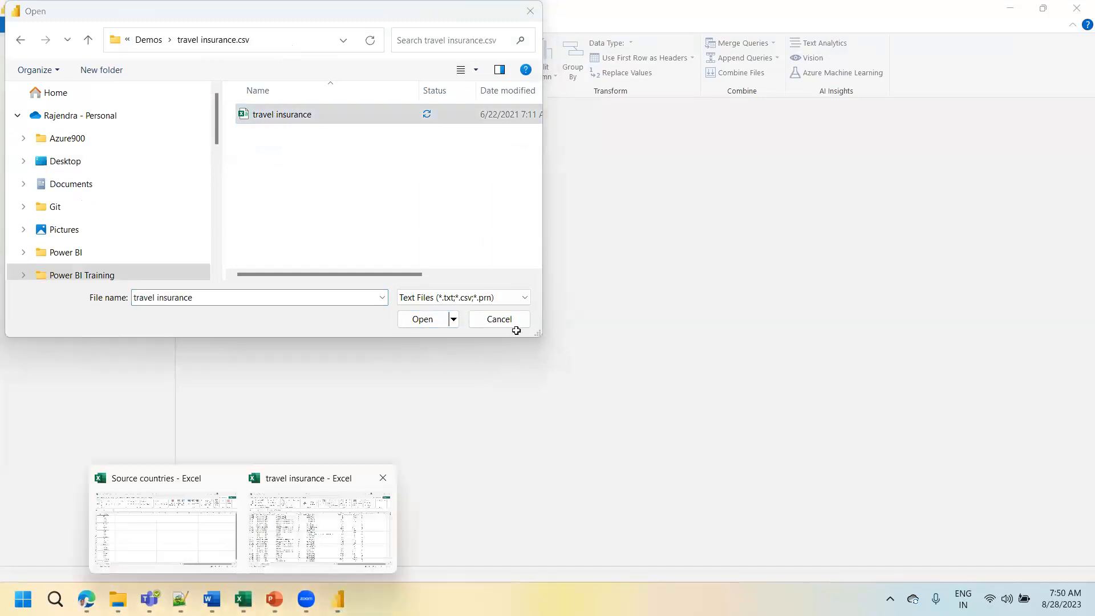
{"action": "left_click", "coordinate": [1077, 17]}
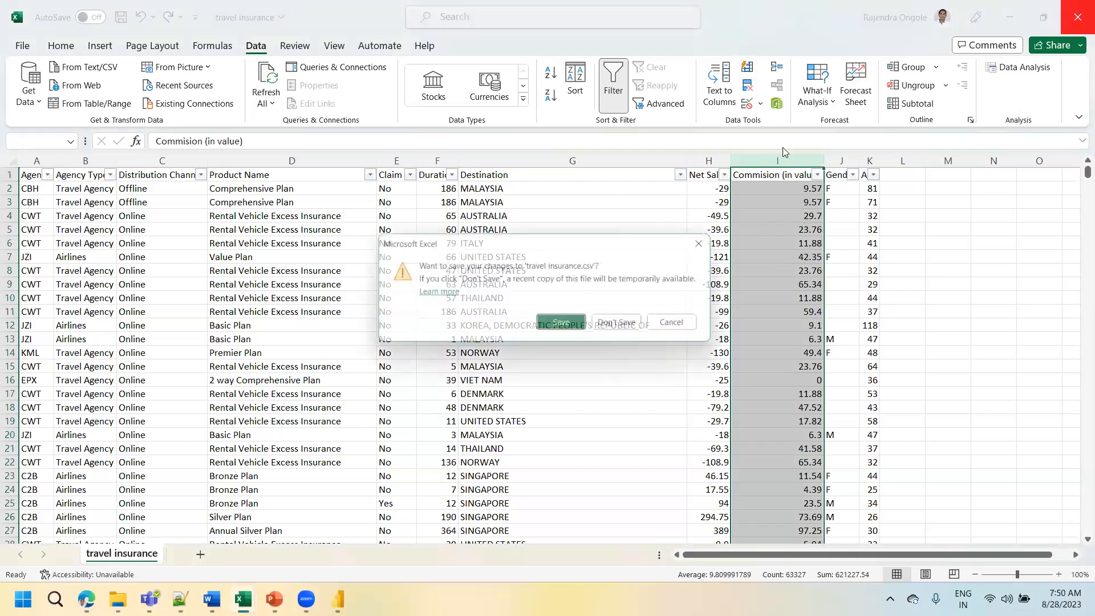
{"action": "left_click", "coordinate": [623, 330]}
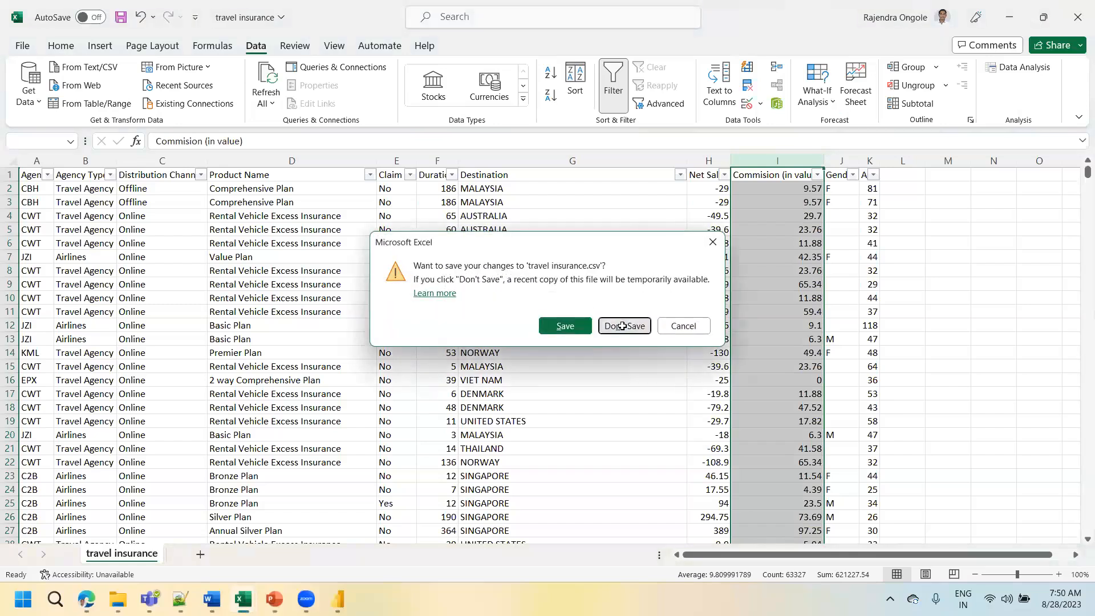
{"action": "left_click", "coordinate": [243, 599]}
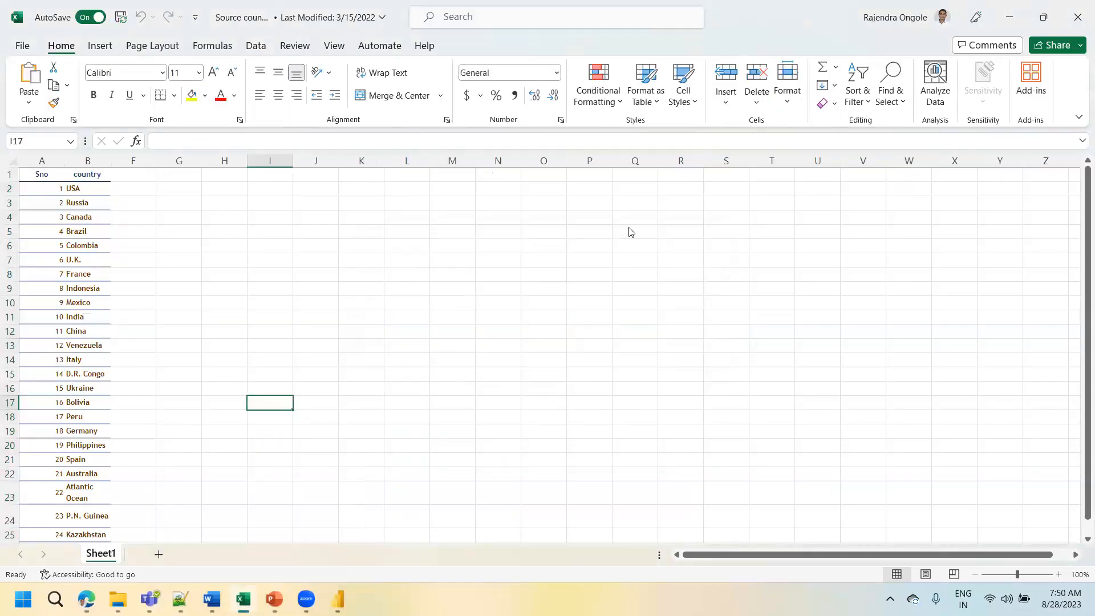
{"action": "left_click", "coordinate": [243, 599]}
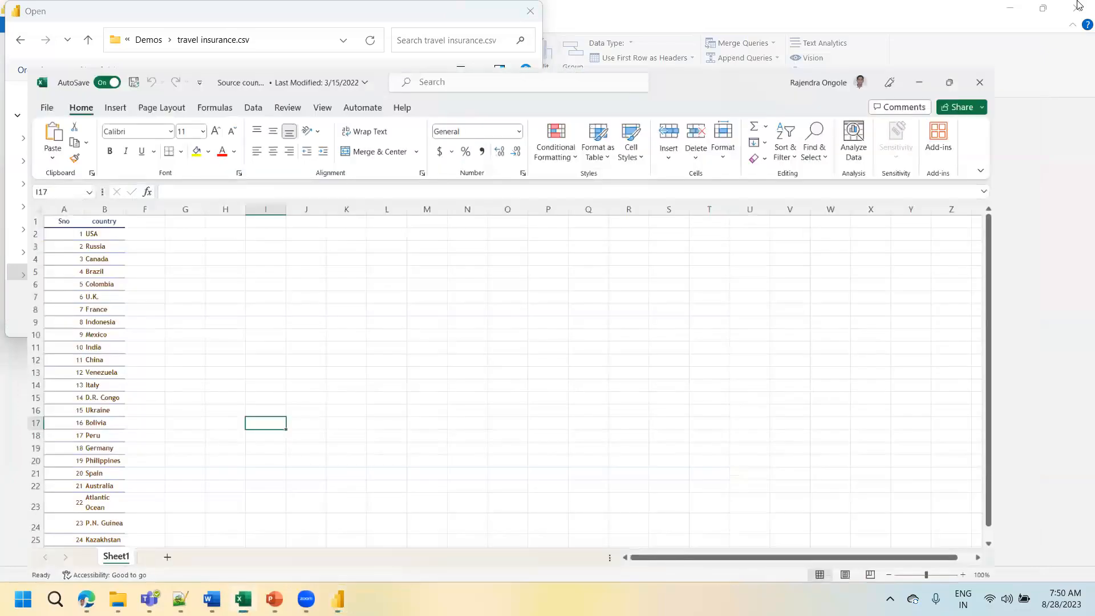
{"action": "left_click", "coordinate": [1076, 18]}
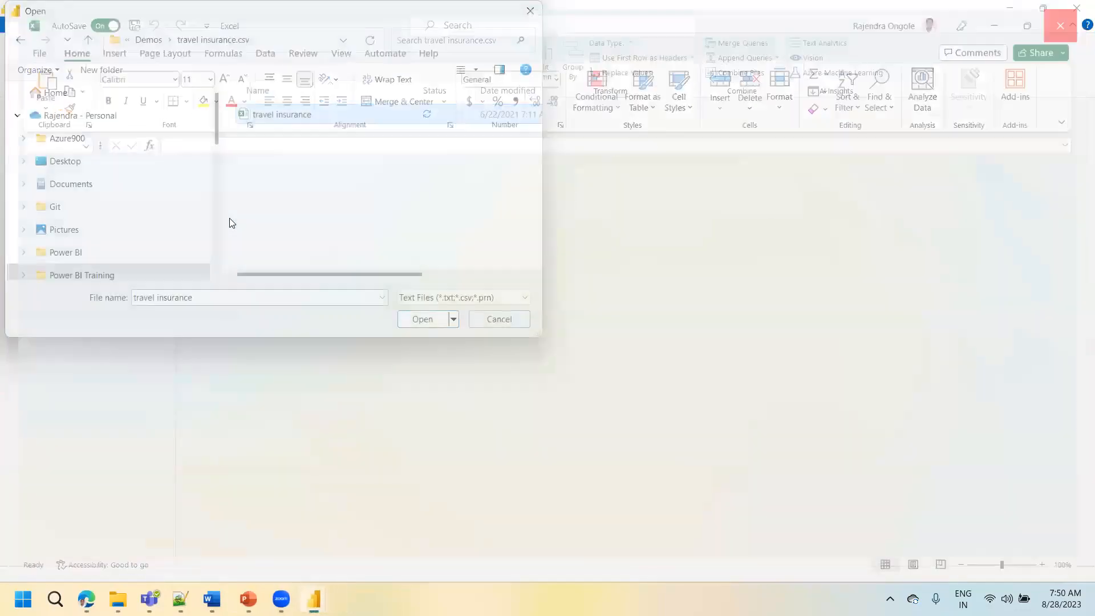
Step: Open the selected travel insurance file and load it as a query with the default comma delimiter and type detection settings
{"action": "left_click", "coordinate": [429, 319]}
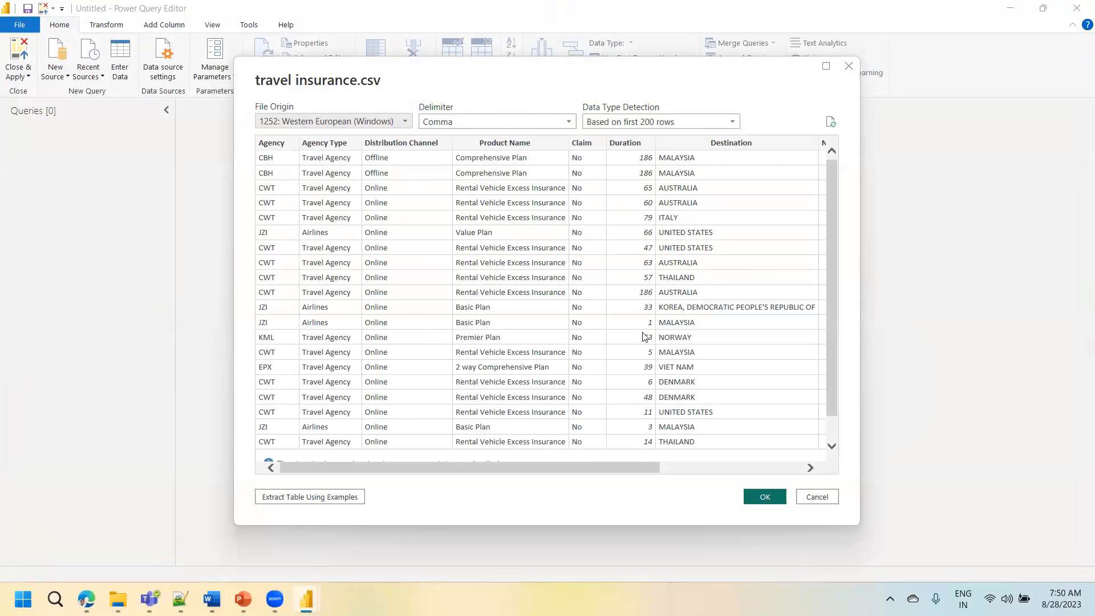
{"action": "left_click_drag", "start_coordinate": [602, 466], "coordinate": [587, 399]}
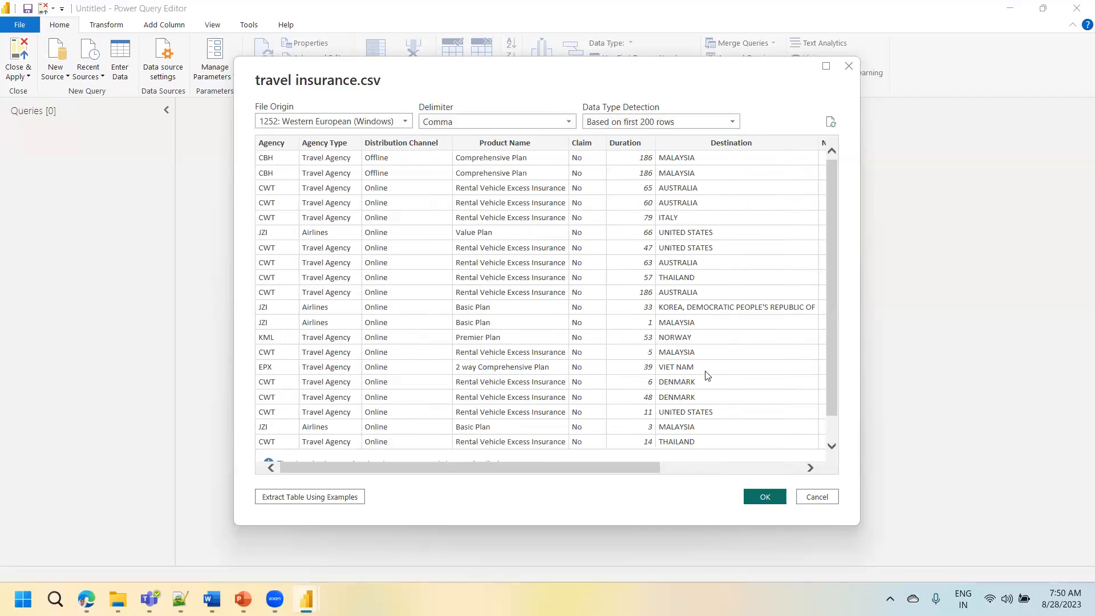
{"action": "left_click", "coordinate": [762, 497]}
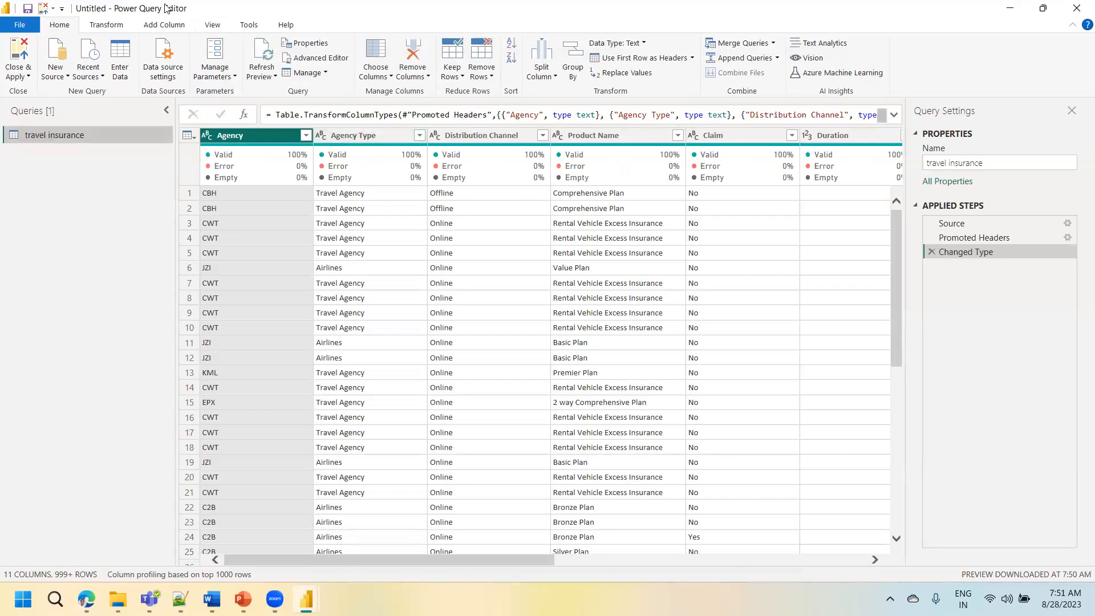
Step: Check the Power BI Desktop report window, return to the Power Query Editor, and examine the travel insurance columns from Destination to Age
{"action": "mouse_move", "coordinate": [306, 599]}
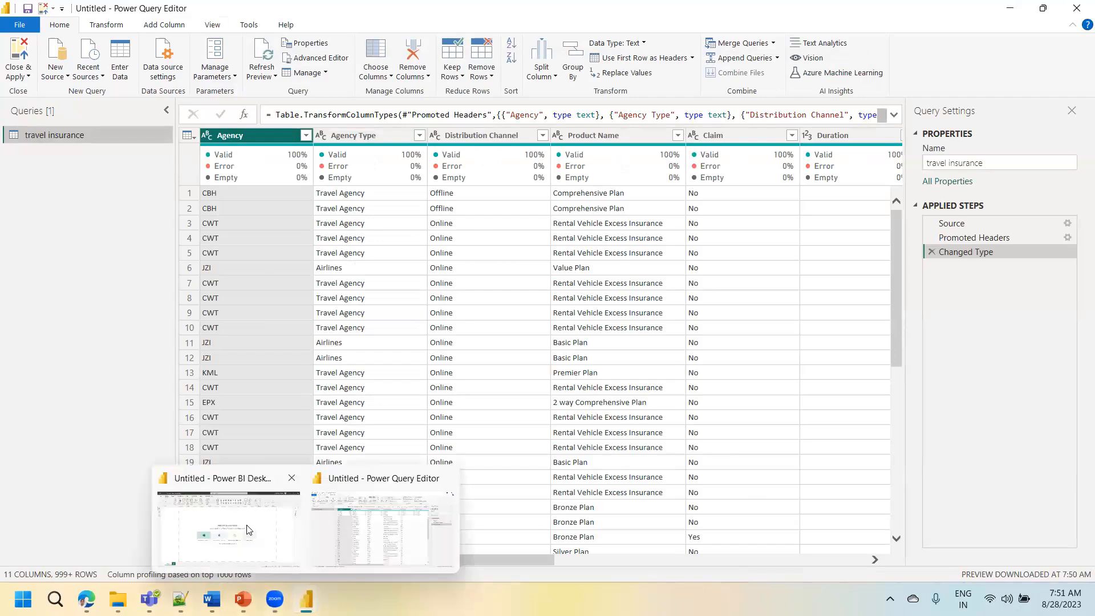
{"action": "left_click", "coordinate": [249, 529]}
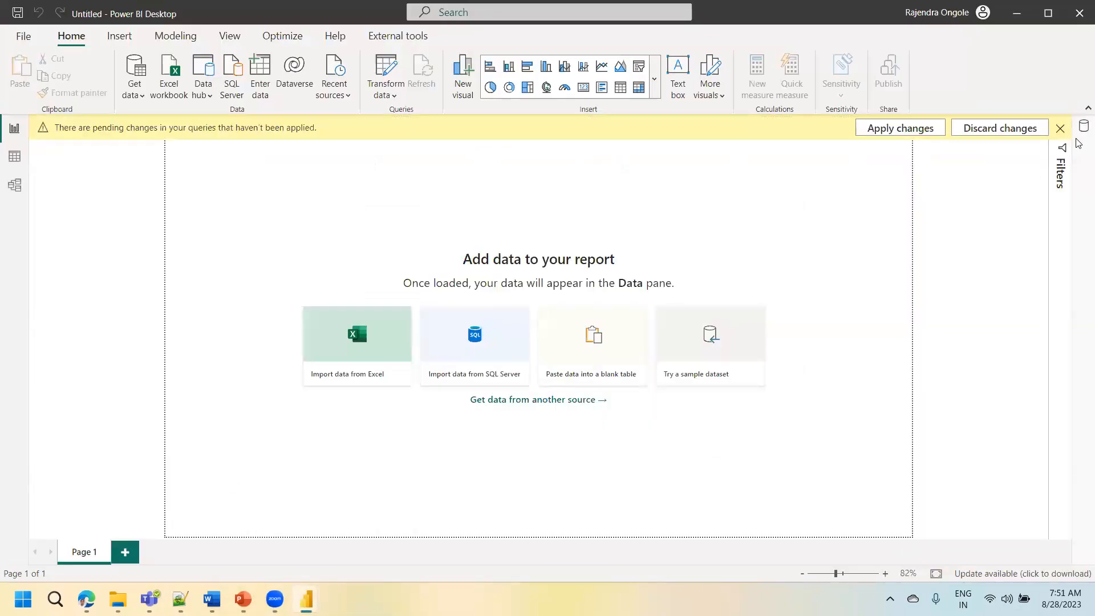
{"action": "mouse_move", "coordinate": [306, 599]}
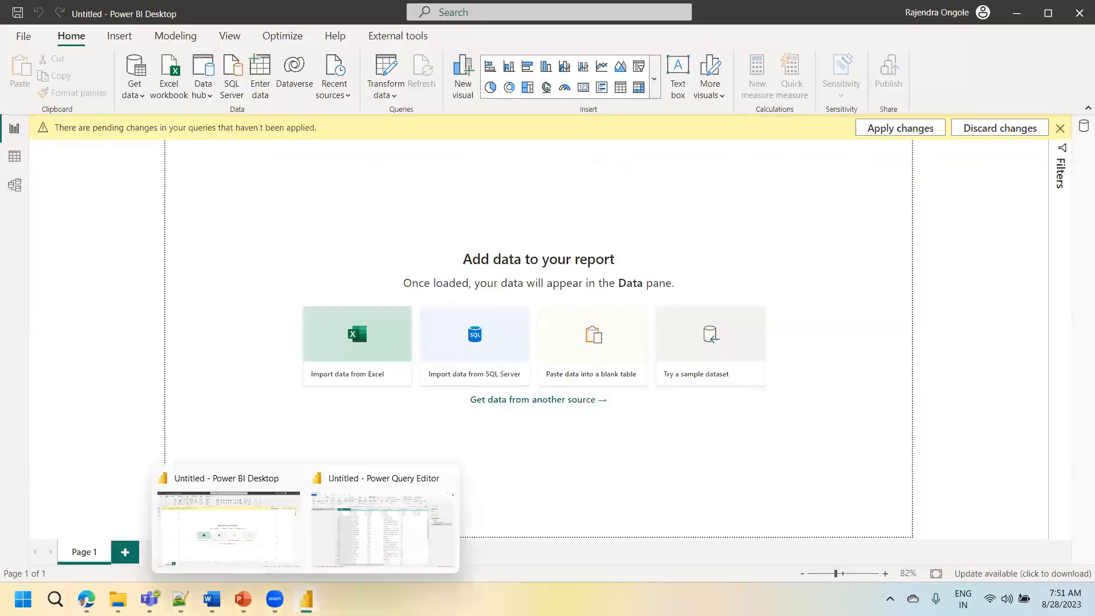
{"action": "left_click", "coordinate": [376, 543]}
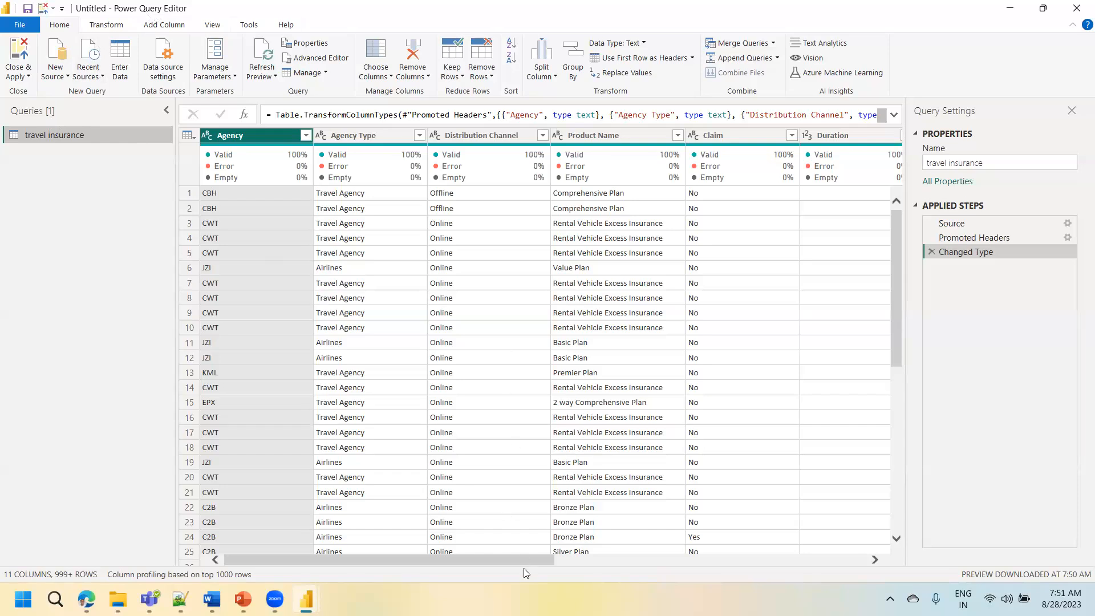
{"action": "left_click_drag", "start_coordinate": [523, 562], "coordinate": [864, 549]}
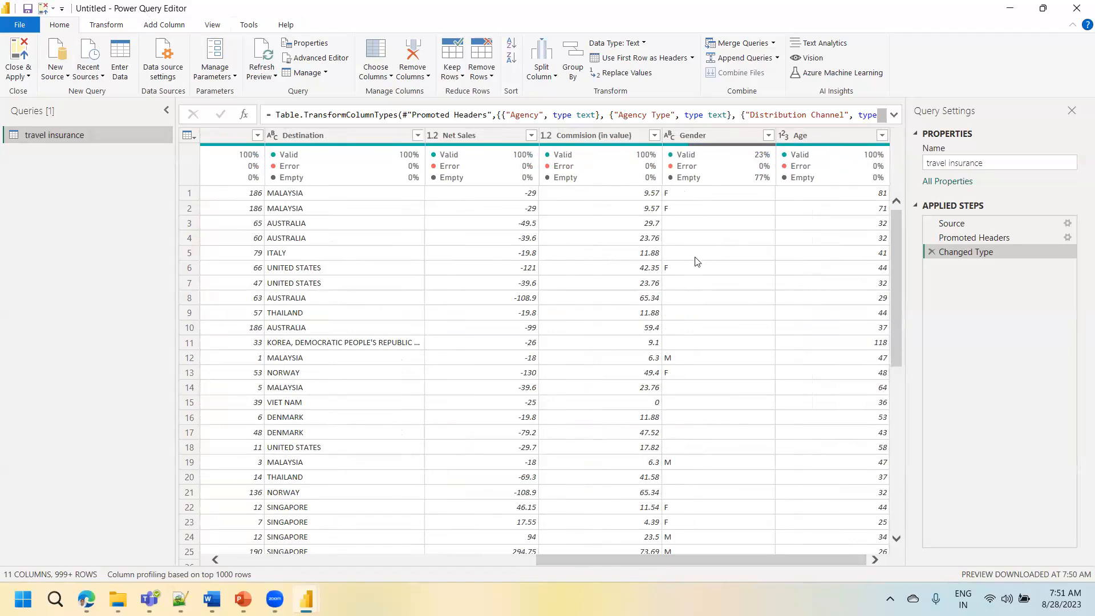
Step: Check the Gender column's distinct values and replace its blank entries with NA
{"action": "left_click", "coordinate": [768, 136]}
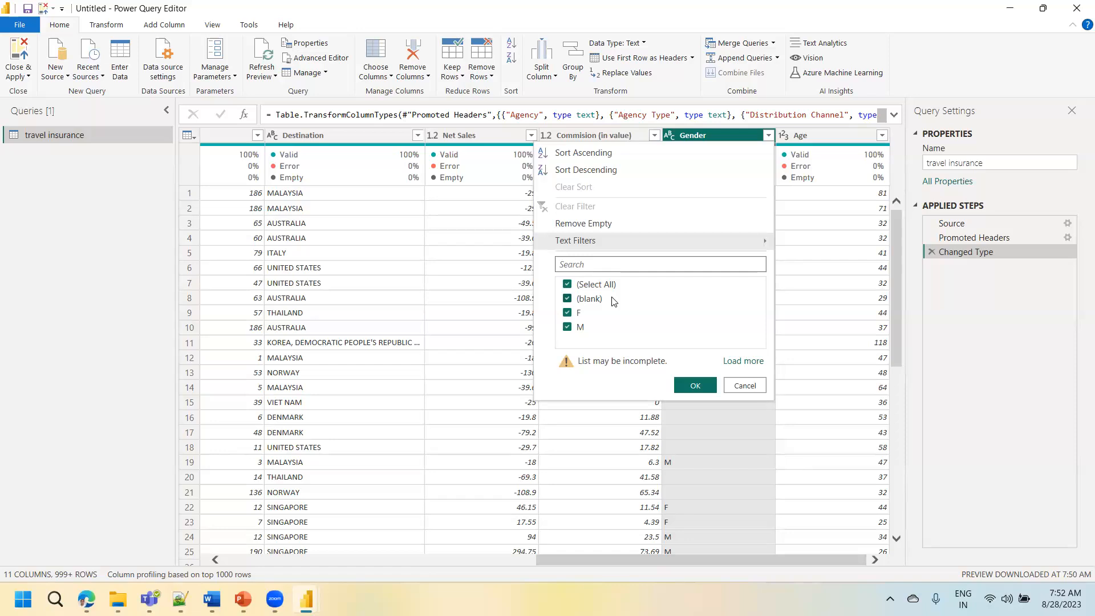
{"action": "left_click", "coordinate": [802, 239]}
{"action": "right_click", "coordinate": [703, 139]}
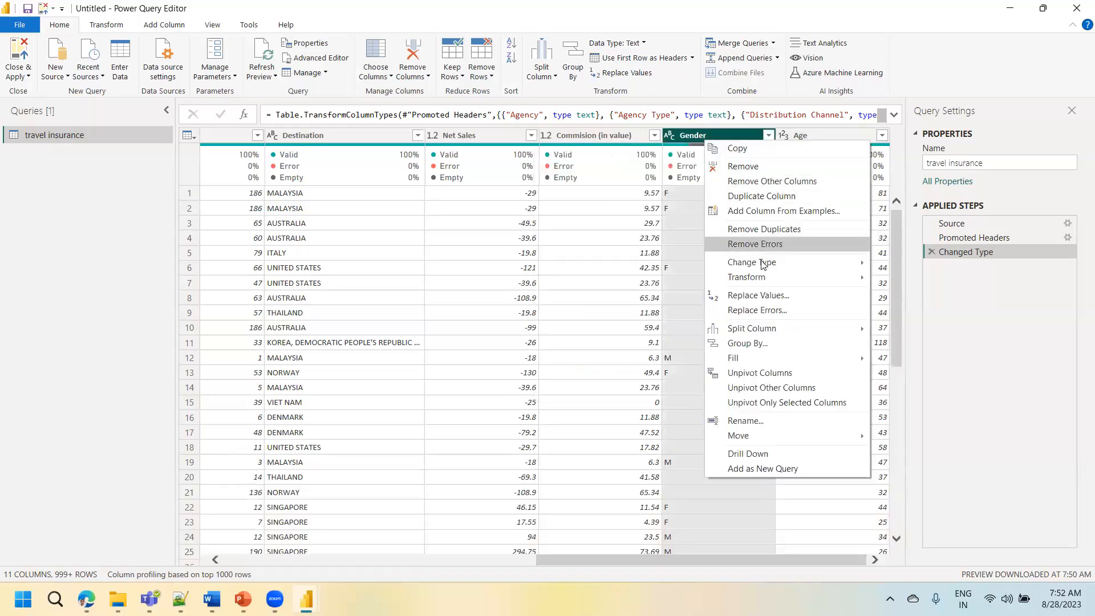
{"action": "left_click", "coordinate": [757, 294]}
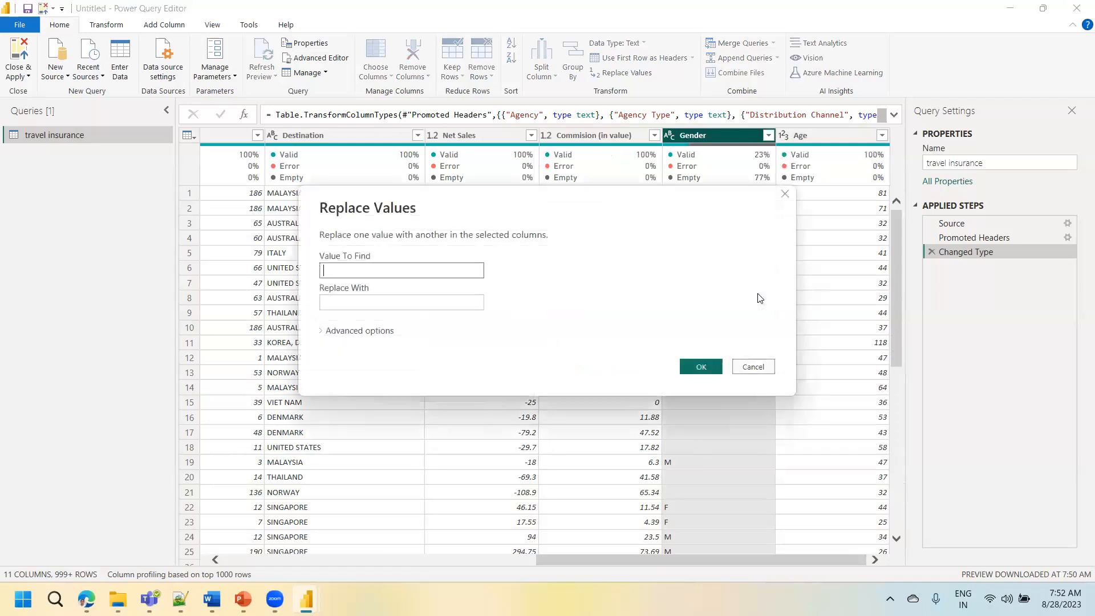
{"action": "left_click", "coordinate": [374, 304]}
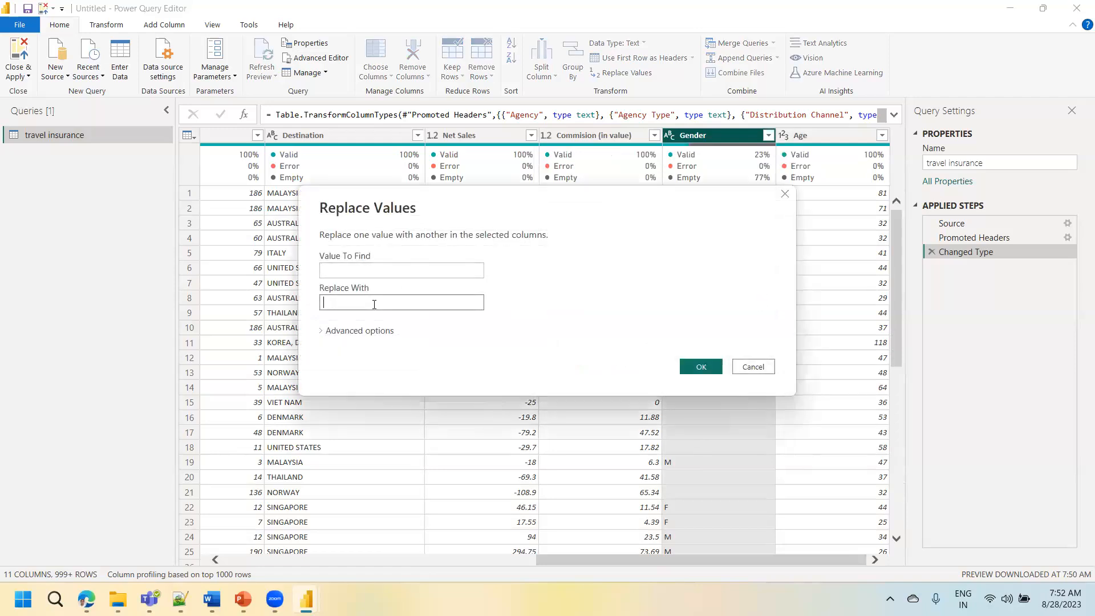
{"action": "type", "text": "NA"}
{"action": "left_click", "coordinate": [690, 369]}
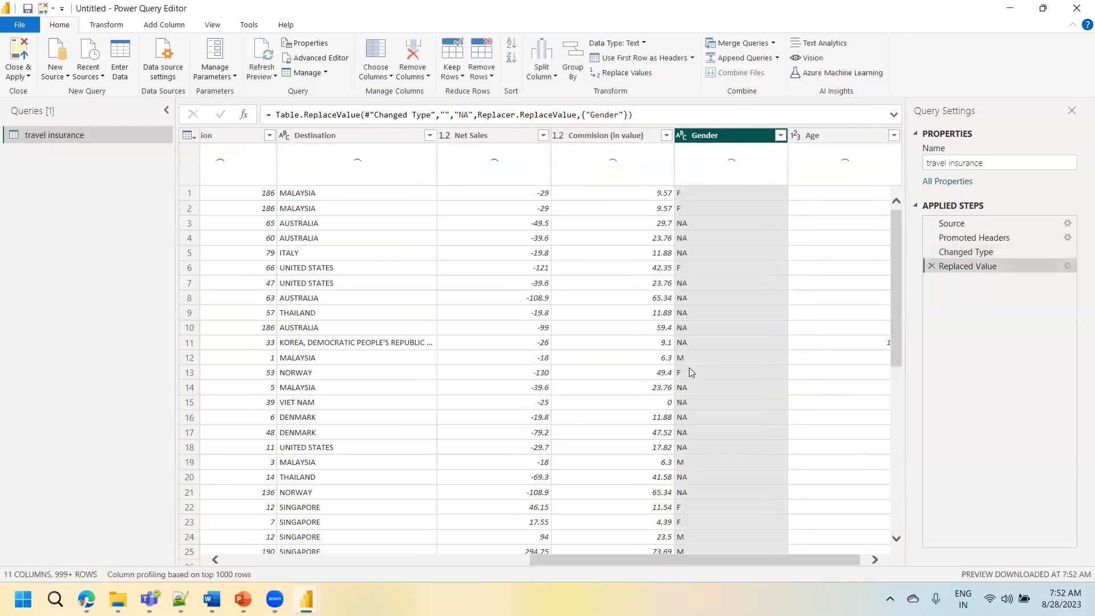
Step: Review the Gender column's filter values and examine the query's applied steps from Source through Replaced Value
{"action": "left_click", "coordinate": [780, 136]}
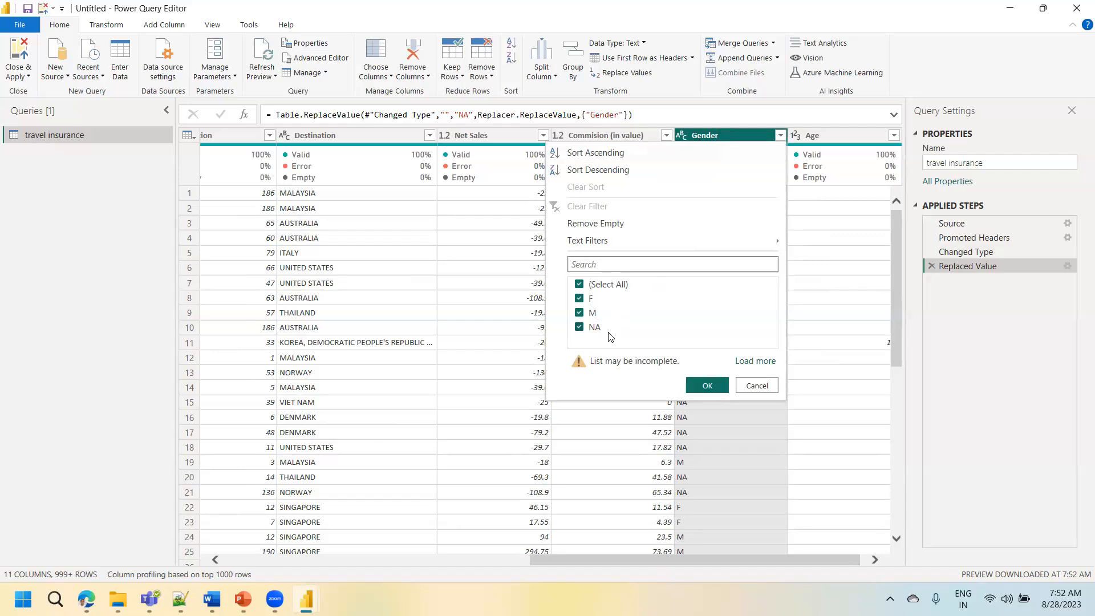
{"action": "left_click", "coordinate": [853, 254]}
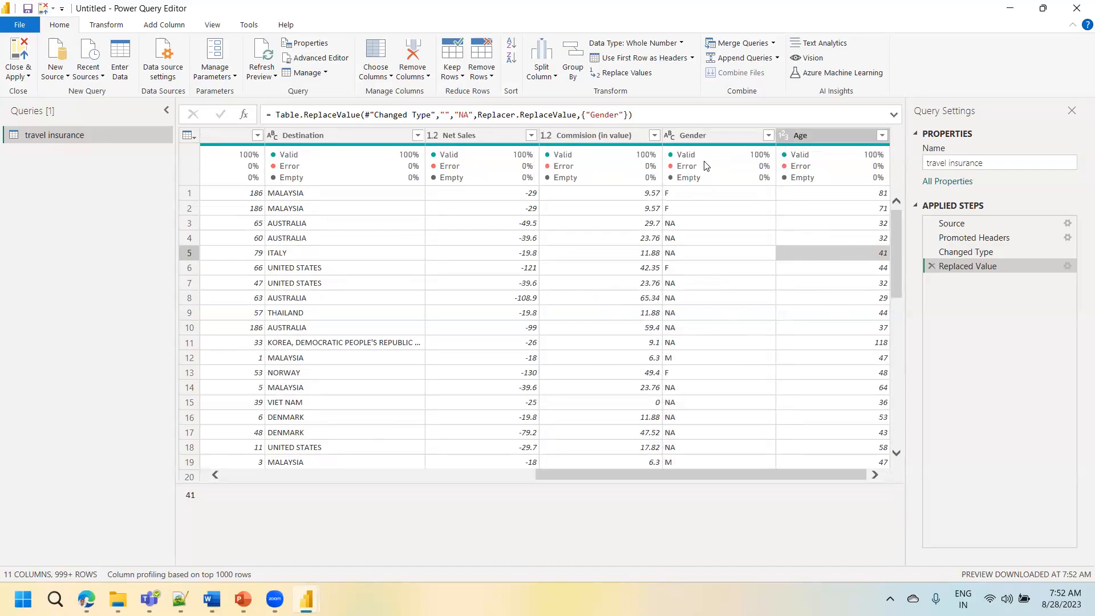
{"action": "mouse_move", "coordinate": [705, 164]}
{"action": "left_click", "coordinate": [962, 227]}
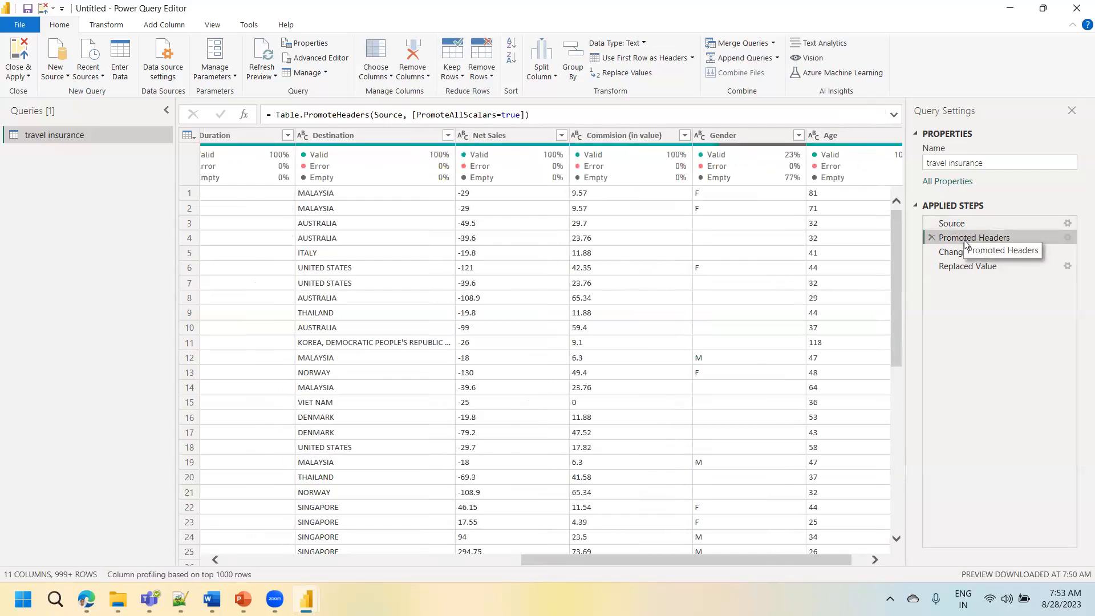
{"action": "left_click", "coordinate": [967, 253]}
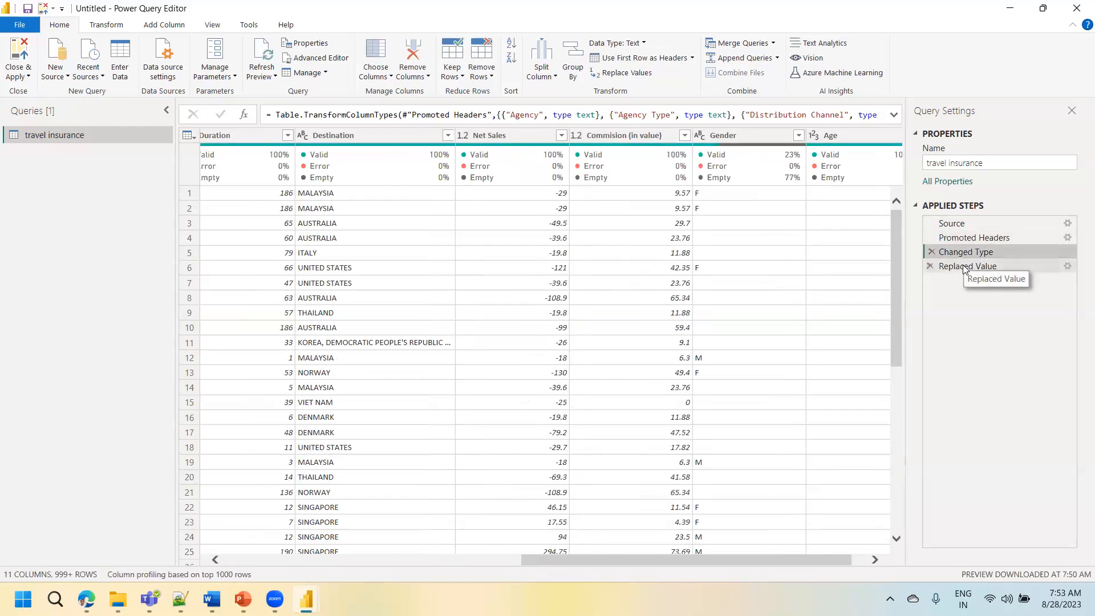
{"action": "left_click", "coordinate": [963, 268]}
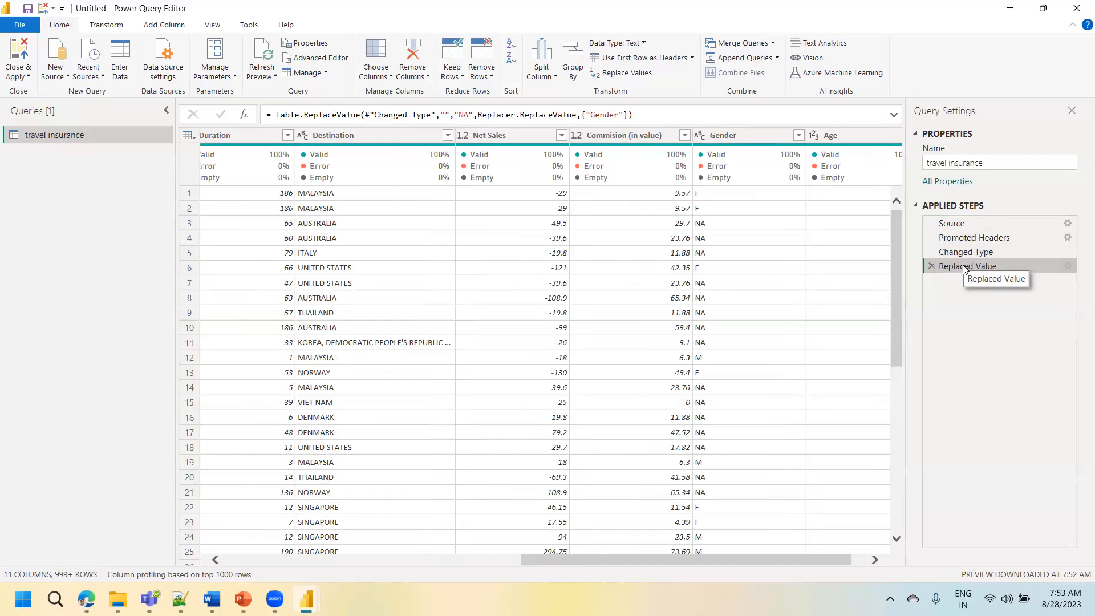
Step: Import Sheet1 from the Source countries.xlsx Excel workbook as a new query
{"action": "left_click", "coordinate": [61, 78]}
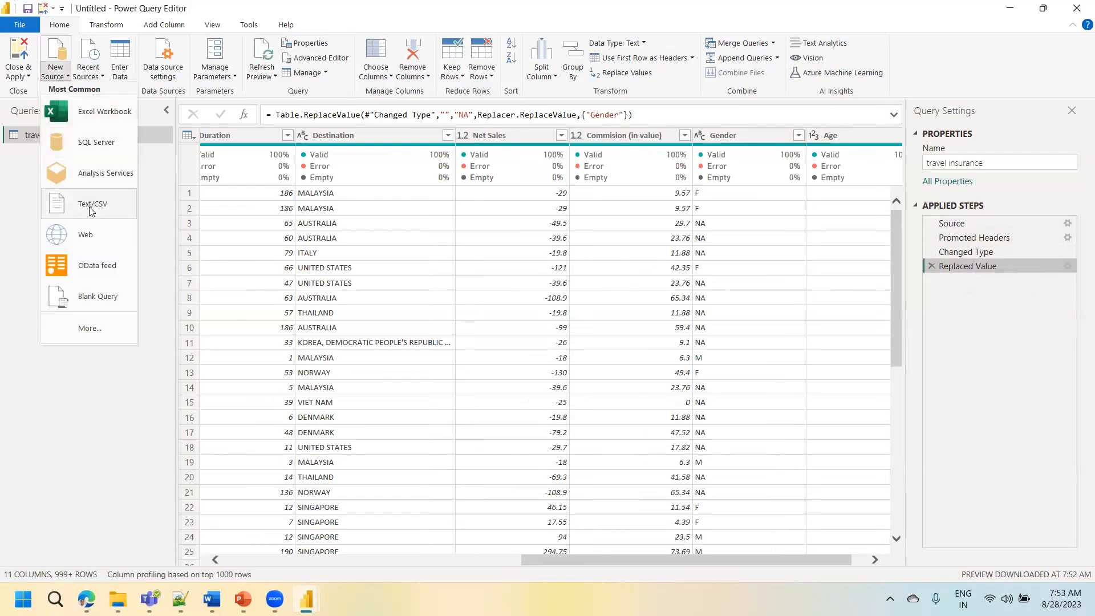
{"action": "left_click", "coordinate": [92, 120]}
{"action": "left_click", "coordinate": [281, 116]}
{"action": "left_click", "coordinate": [420, 317]}
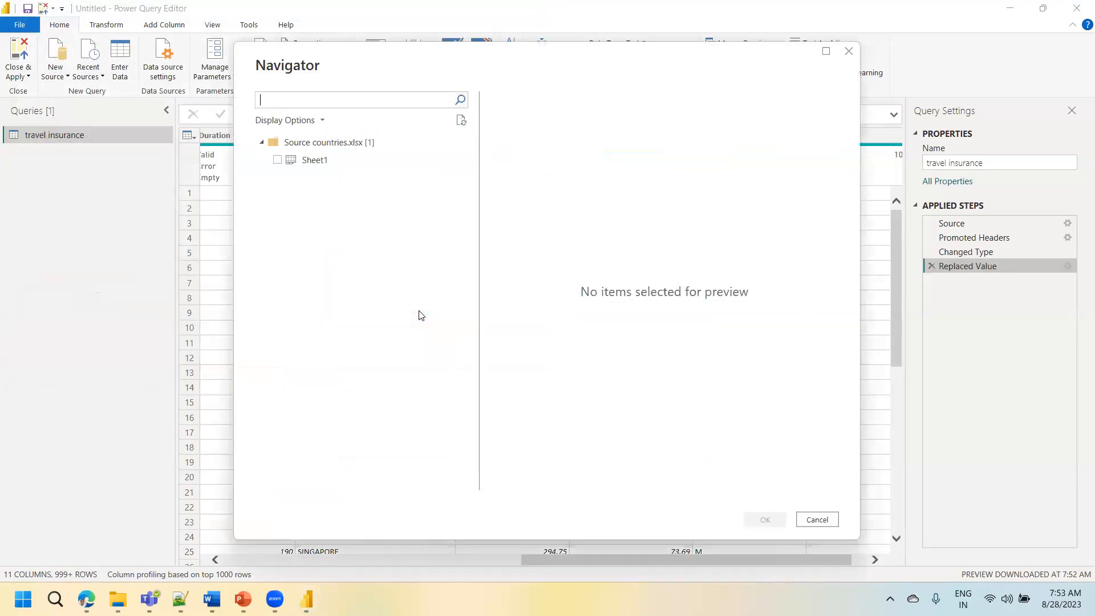
{"action": "left_click", "coordinate": [278, 166]}
{"action": "left_click", "coordinate": [278, 160]}
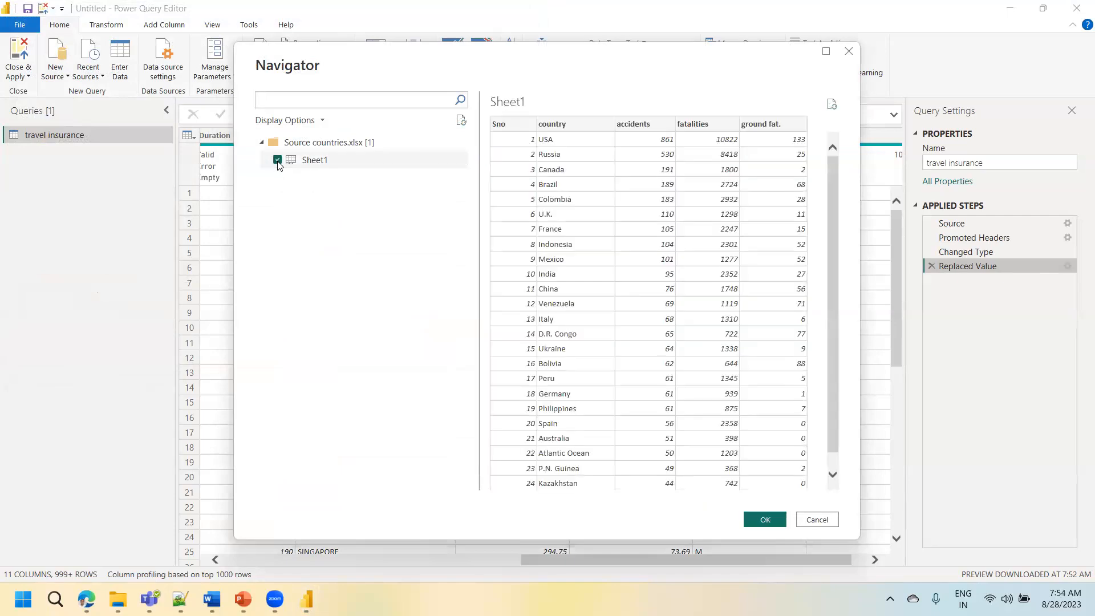
{"action": "left_click", "coordinate": [278, 160]}
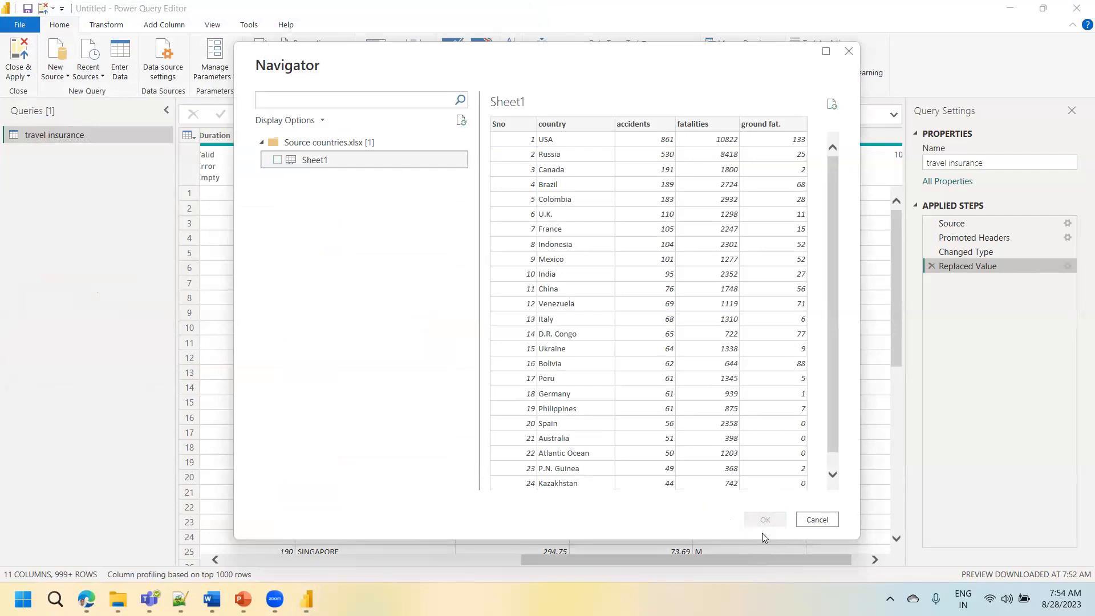
{"action": "left_click", "coordinate": [277, 160]}
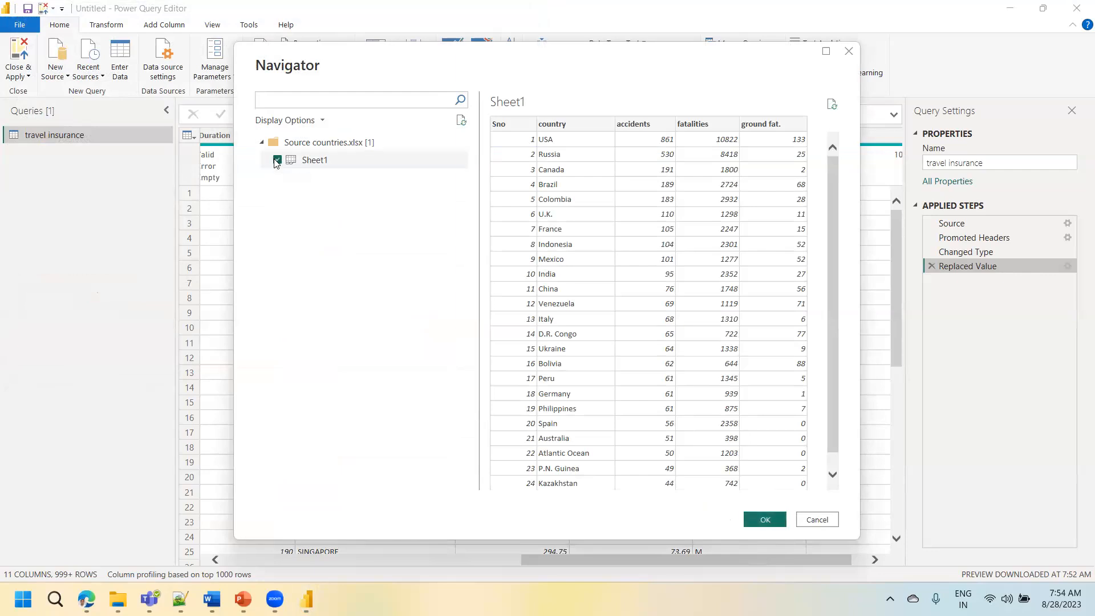
{"action": "left_click", "coordinate": [764, 517]}
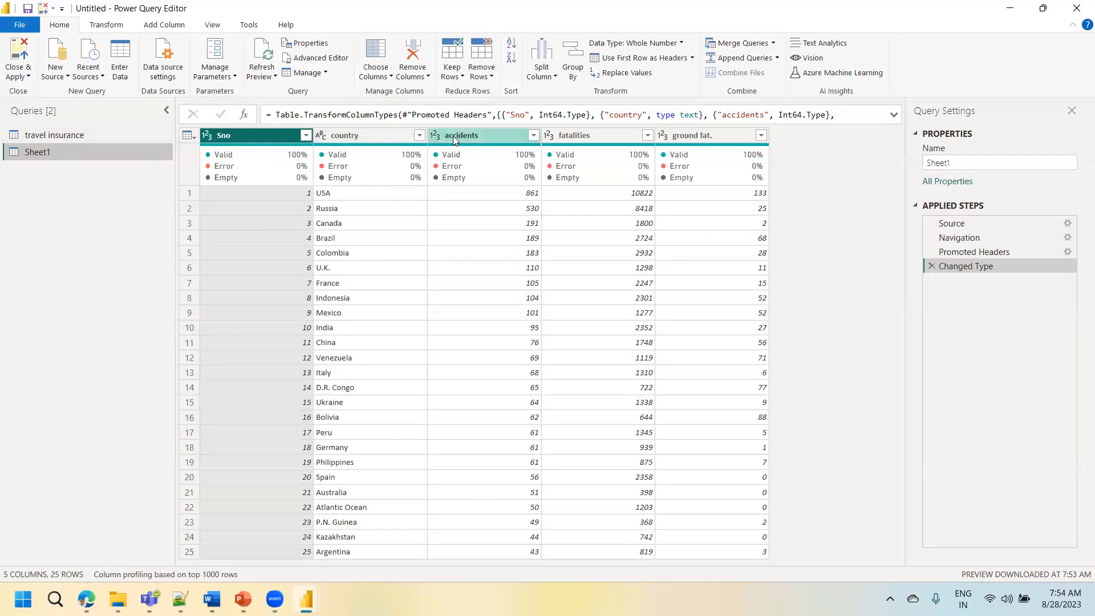
Step: Close the Power Query Editor and apply the pending changes to load both queries into the report
{"action": "mouse_move", "coordinate": [727, 172]}
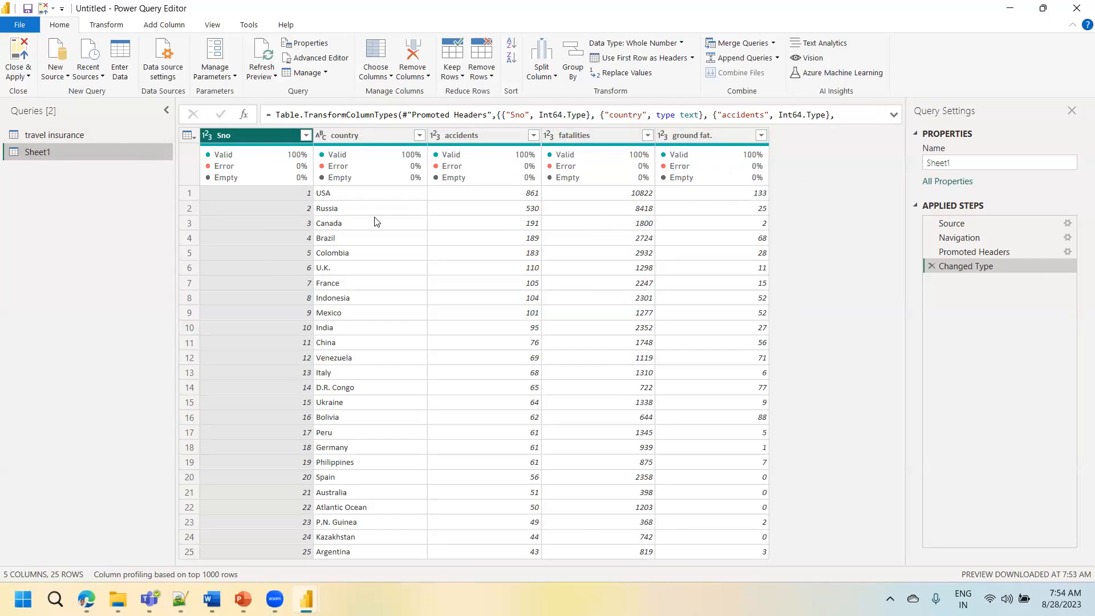
{"action": "left_click", "coordinate": [18, 79]}
{"action": "left_click", "coordinate": [43, 92]}
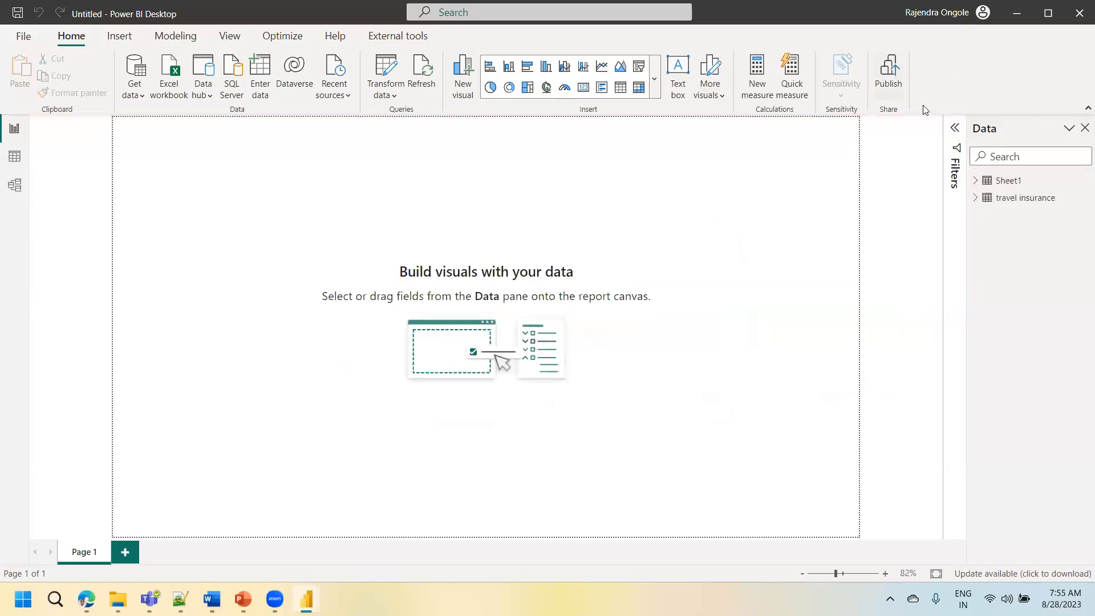
Step: Rename the Sheet1 table as Source Details
{"action": "double_click", "coordinate": [1015, 180]}
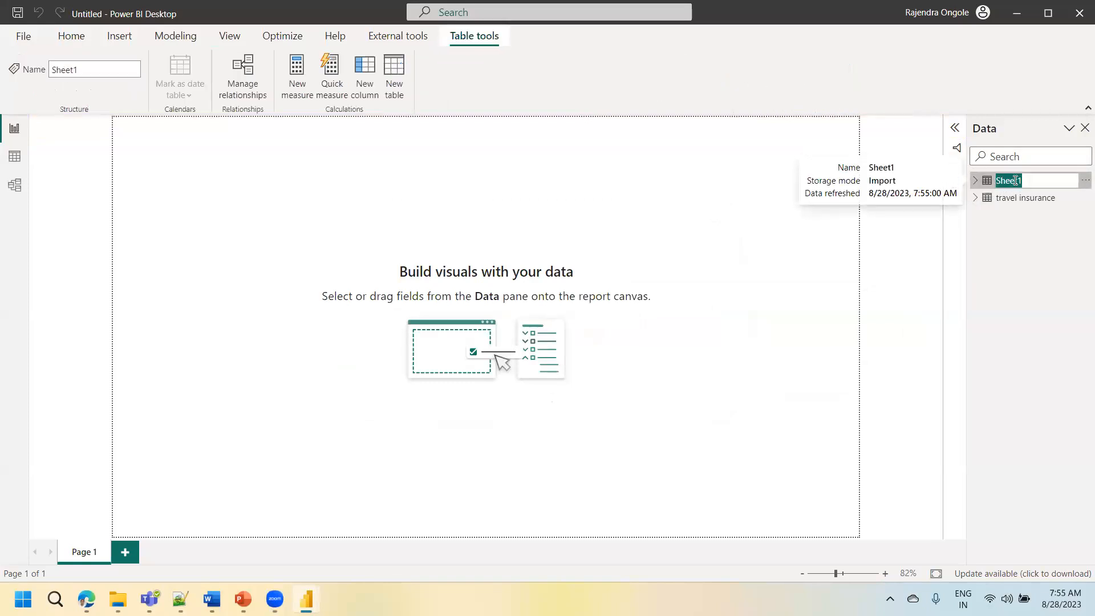
{"action": "type", "text": "sOURCE"}
{"action": "key", "text": "BackSpace"}
{"action": "key", "text": "BackSpace"}
{"action": "key", "text": "BackSpace"}
{"action": "key", "text": "BackSpace"}
{"action": "key", "text": "BackSpace"}
{"action": "key", "text": "BackSpace"}
{"action": "type", "text": "Source Details"}
{"action": "key", "text": "Return"}
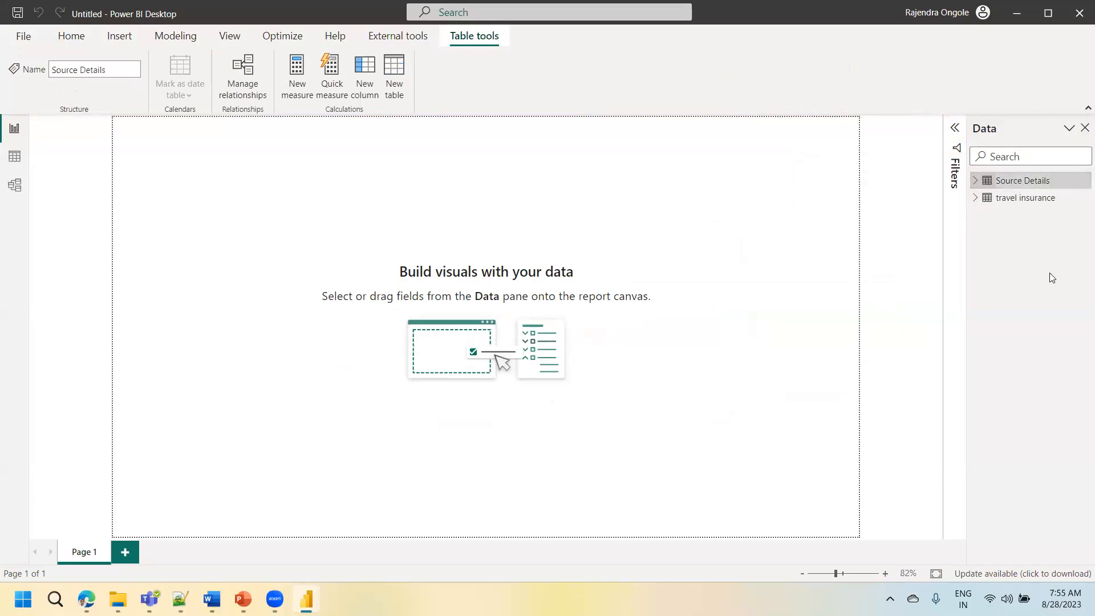
Step: Capitalize the travel insurance table's name as Travel Insurance
{"action": "double_click", "coordinate": [1003, 198]}
{"action": "left_click", "coordinate": [1003, 199]}
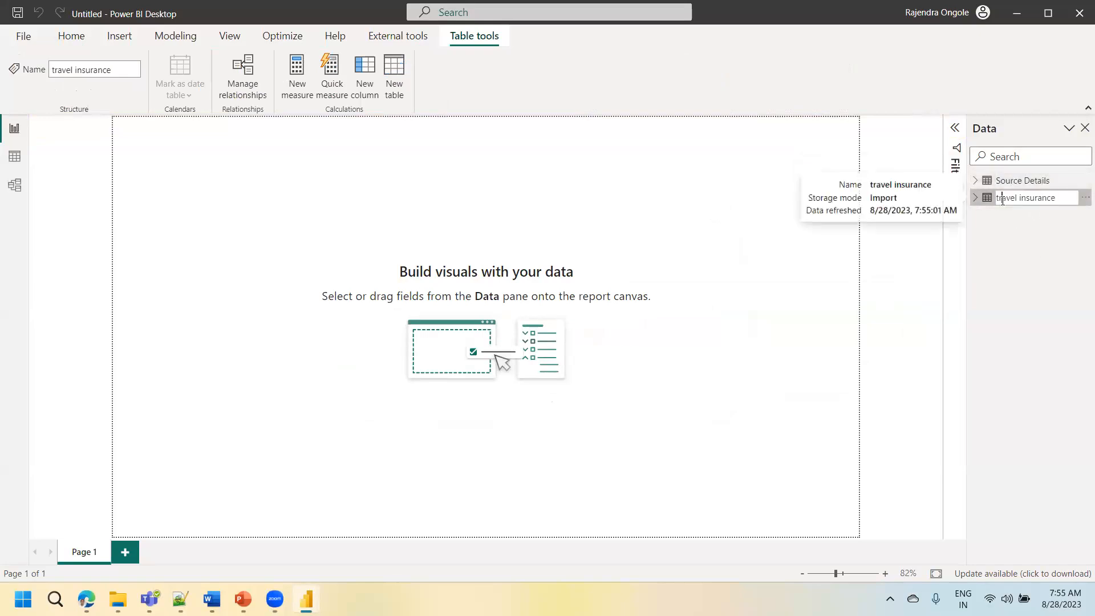
{"action": "key", "text": "Left"}
{"action": "key", "text": "BackSpace"}
{"action": "type", "text": "T"}
{"action": "key", "text": "Delete"}
{"action": "type", "text": "I"}
{"action": "key", "text": "Return"}
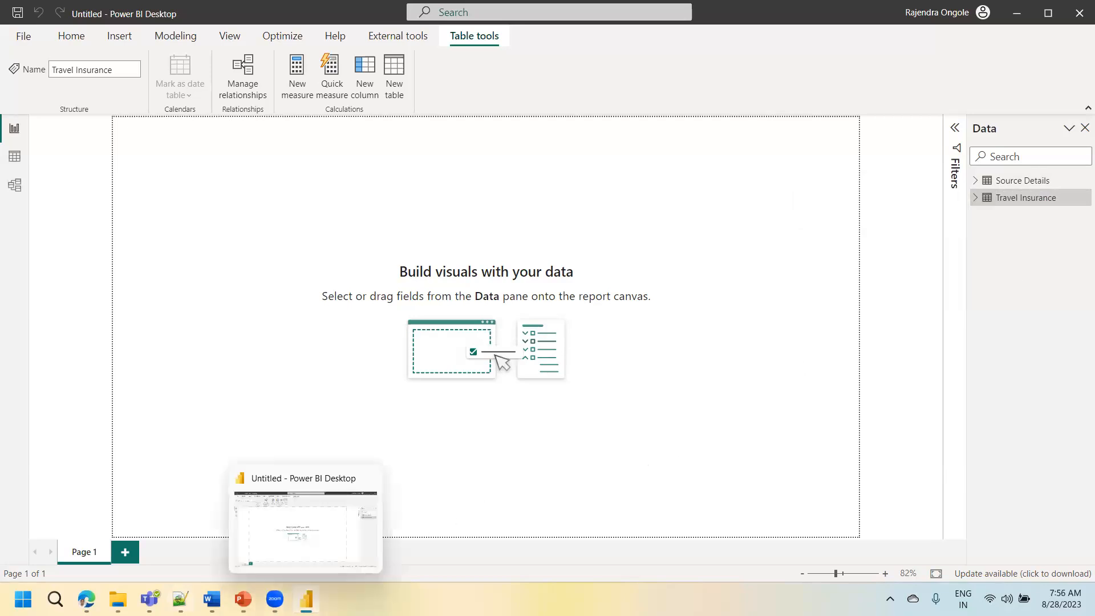
Step: Check the source files in File Explorer and examine the Source Details and Travel Insurance tables in Data view
{"action": "mouse_move", "coordinate": [118, 598]}
{"action": "left_click", "coordinate": [117, 525]}
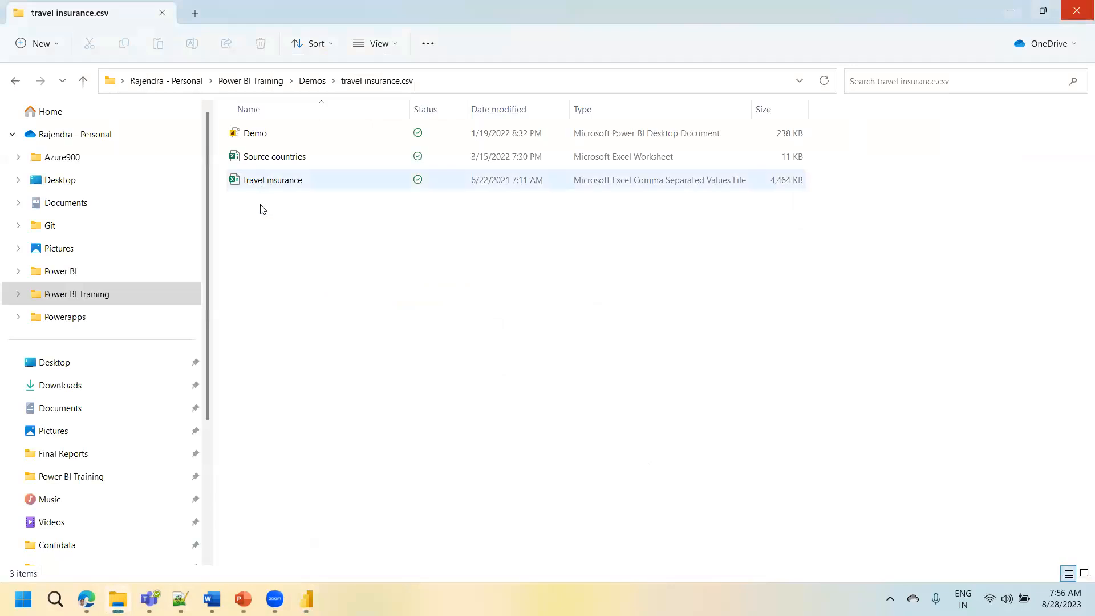
{"action": "left_click", "coordinate": [122, 593]}
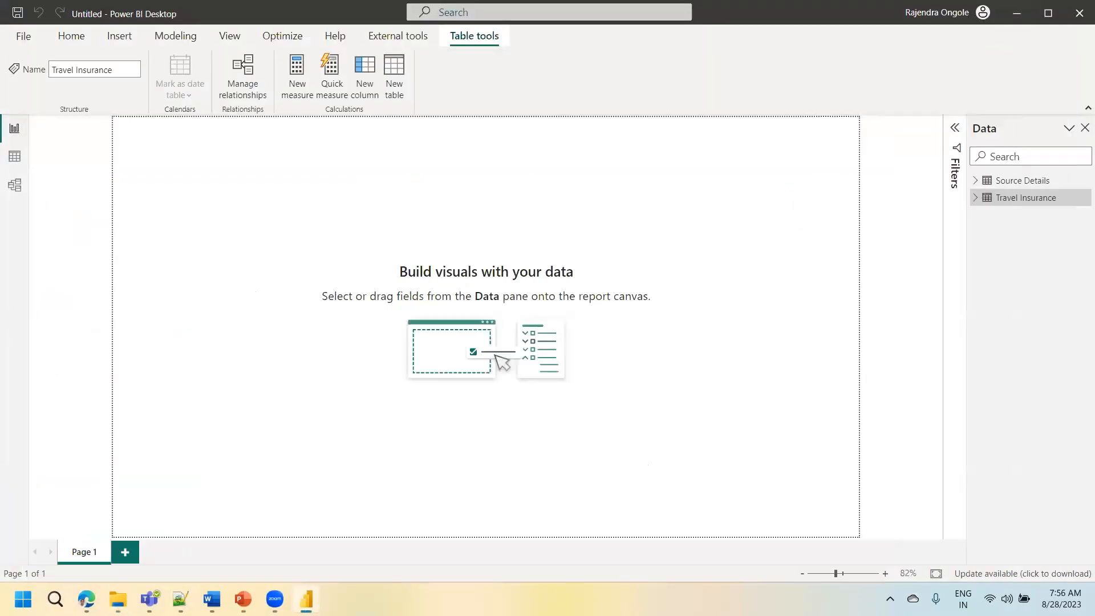
{"action": "left_click", "coordinate": [12, 162]}
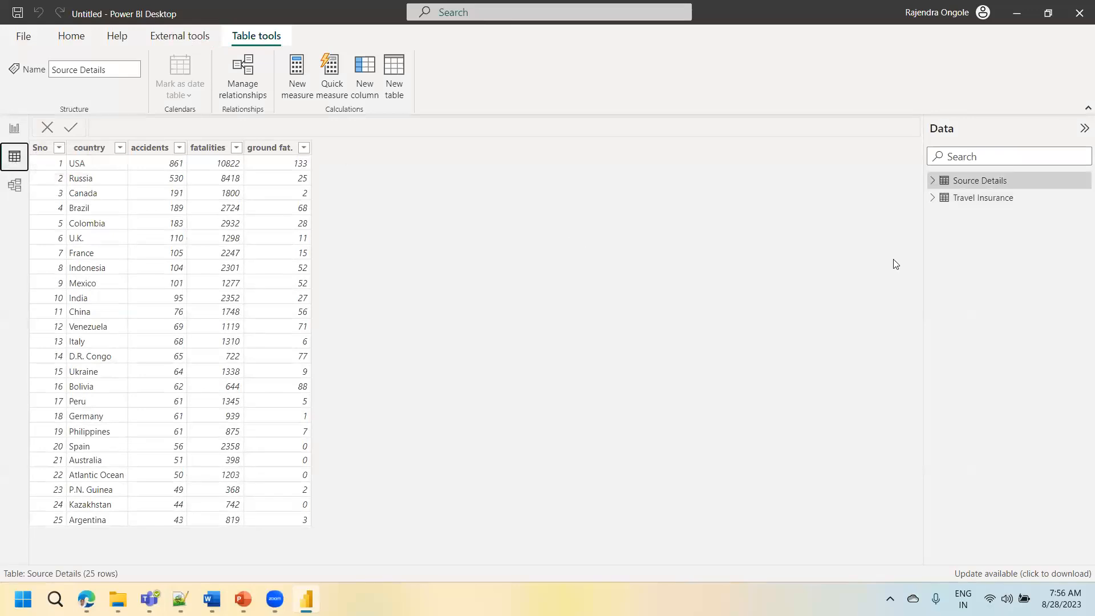
{"action": "left_click", "coordinate": [977, 203]}
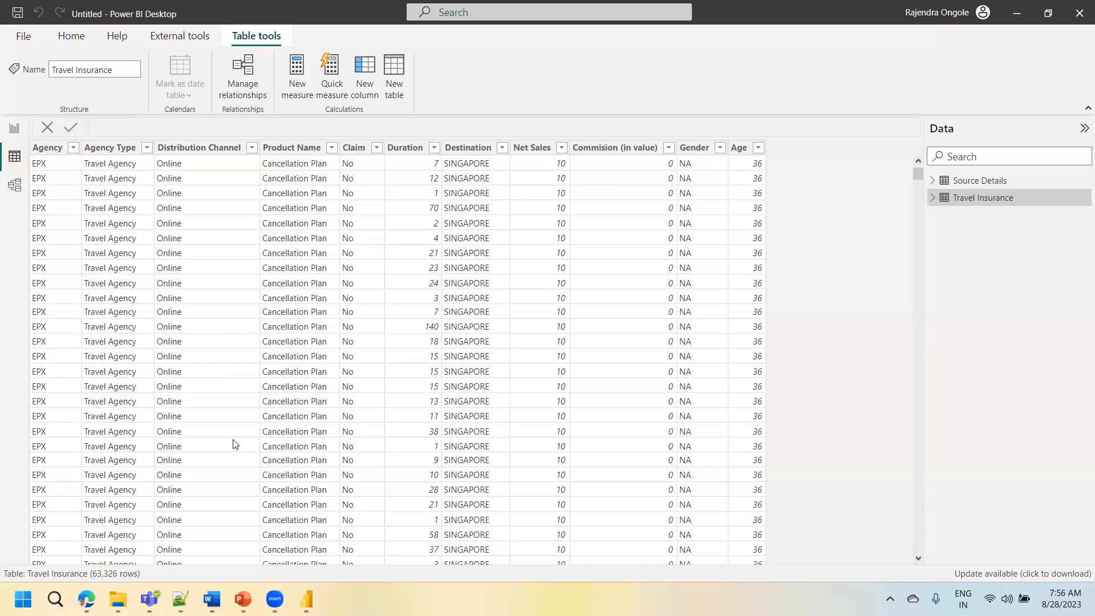
{"action": "left_click", "coordinate": [118, 598]}
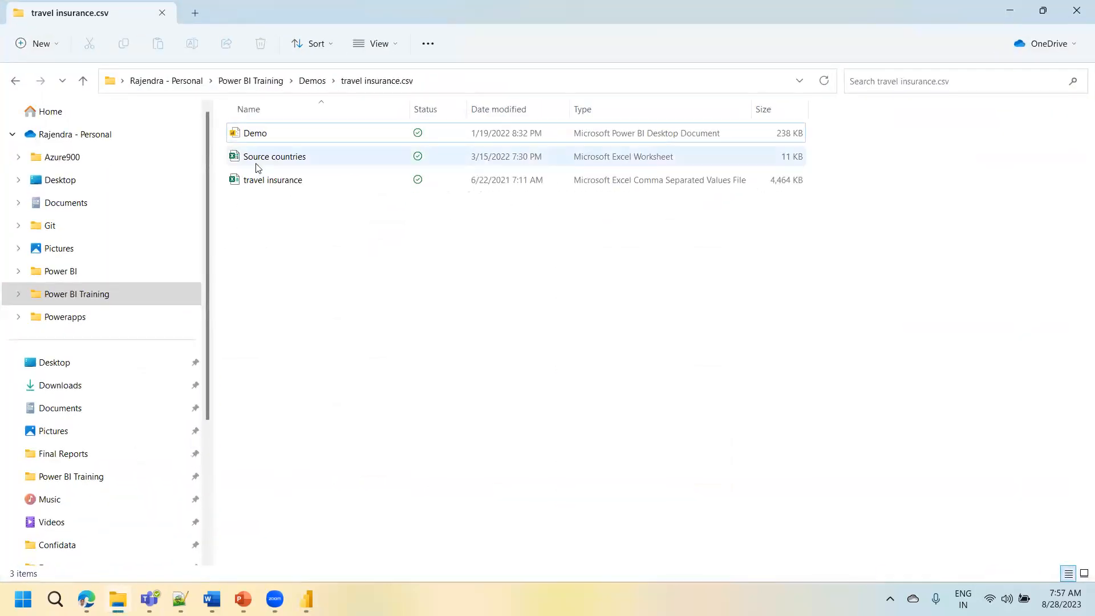
{"action": "left_click", "coordinate": [282, 180]}
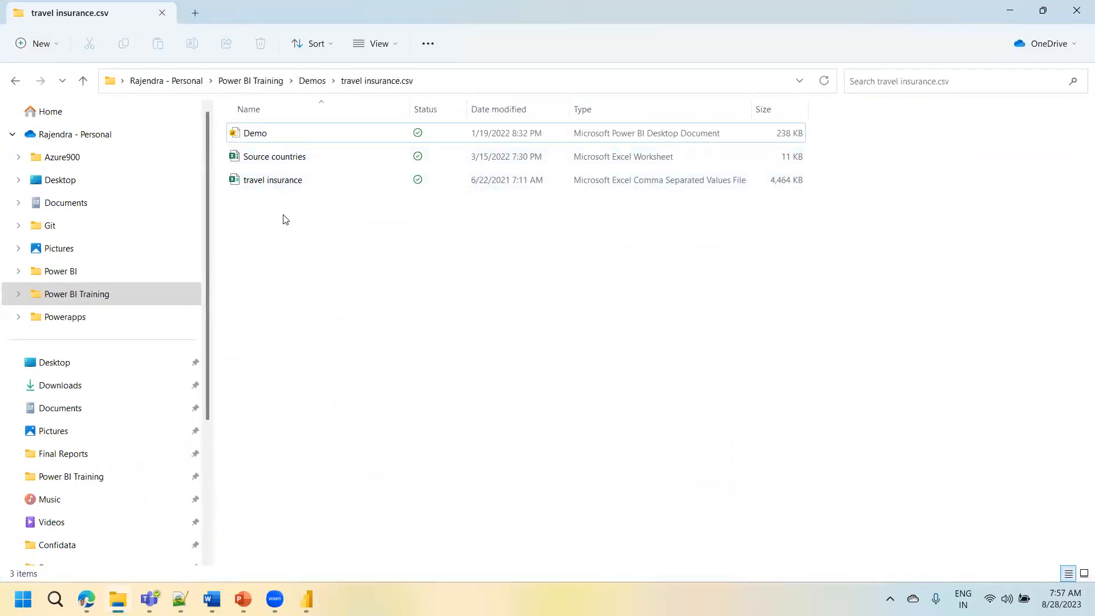
{"action": "left_click", "coordinate": [306, 599]}
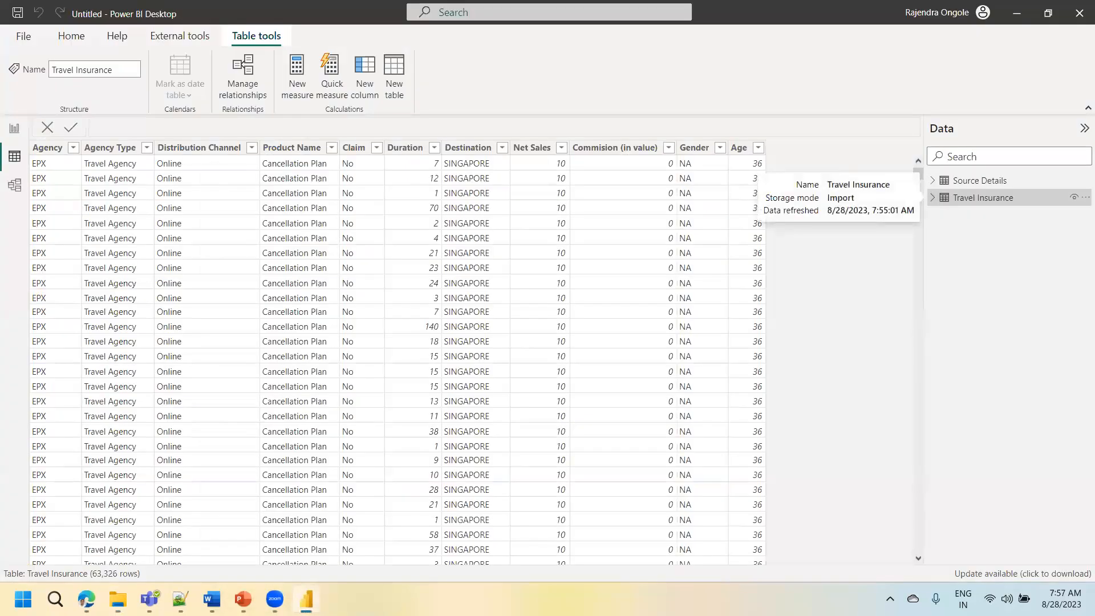
{"action": "left_click", "coordinate": [18, 163]}
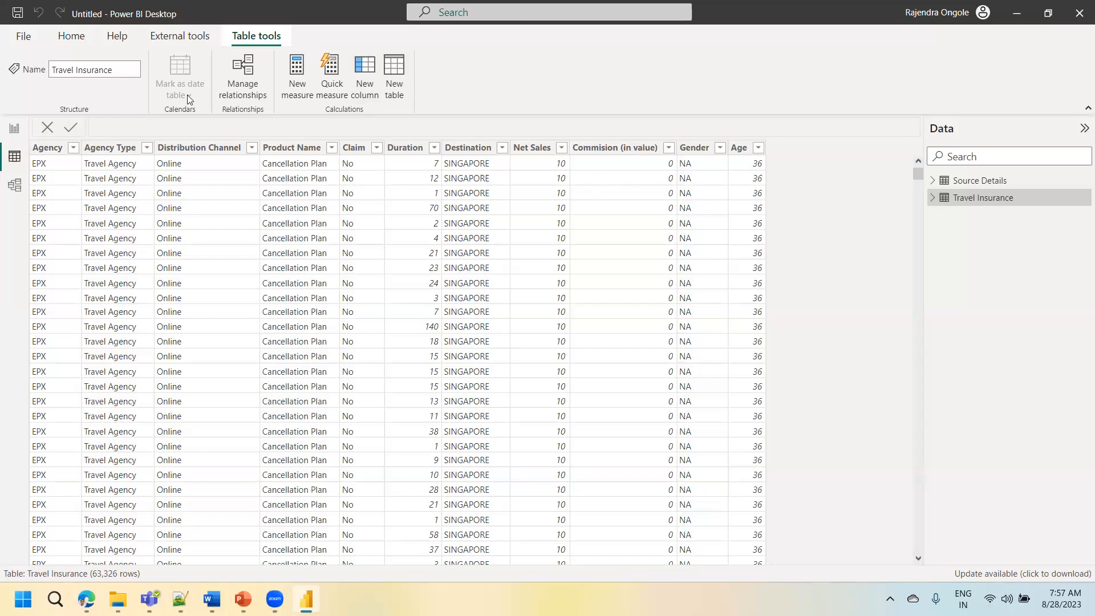
Step: Reopen the Power Query Editor through Transform data and apply pending changes without closing it
{"action": "left_click", "coordinate": [72, 36]}
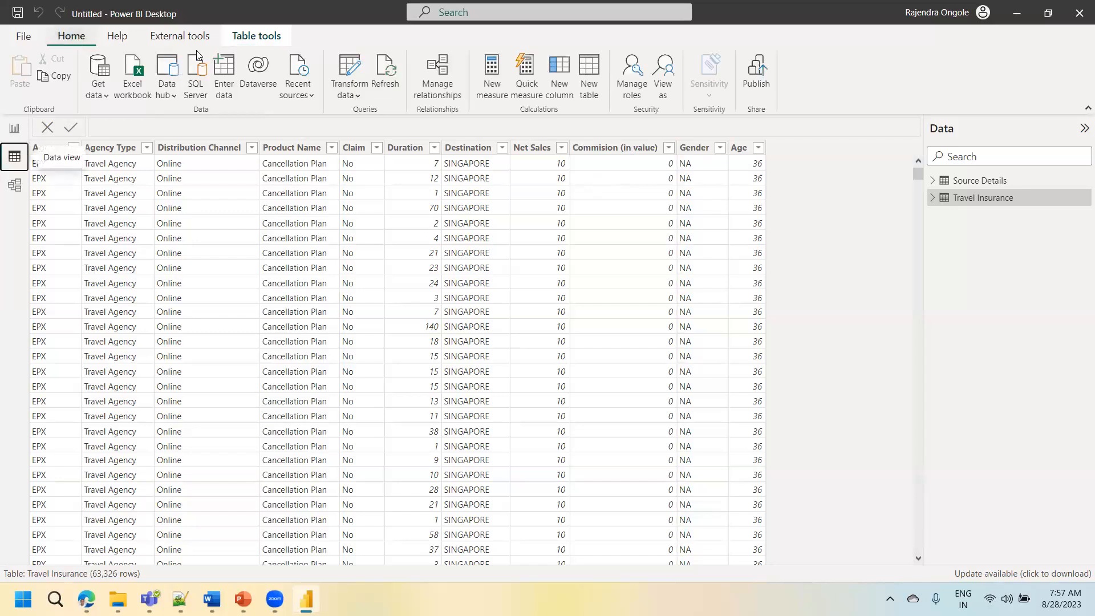
{"action": "left_click", "coordinate": [363, 74]}
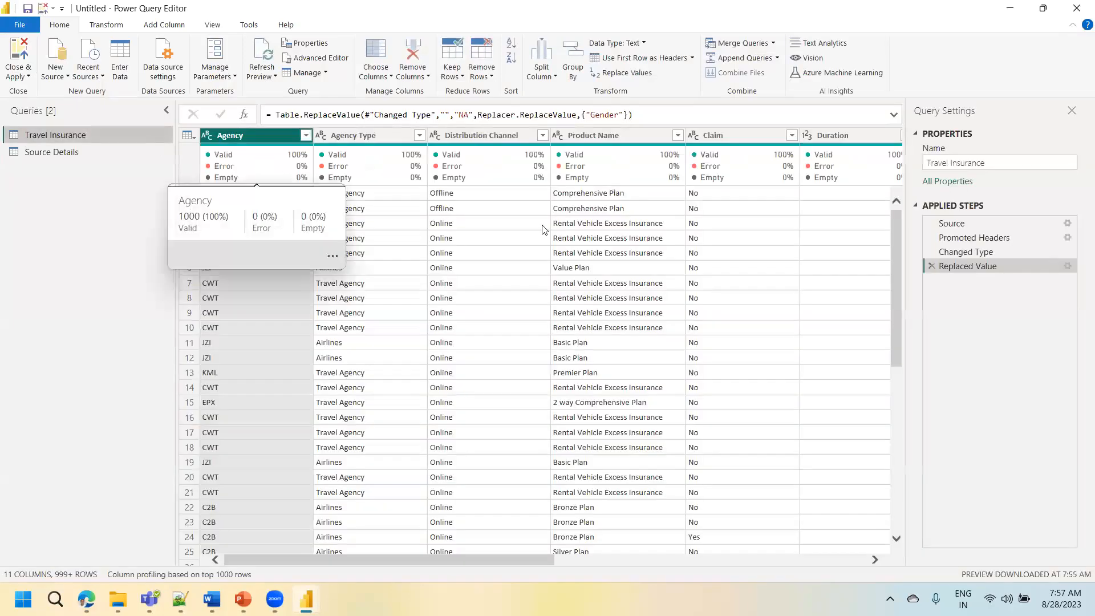
{"action": "left_click", "coordinate": [18, 74]}
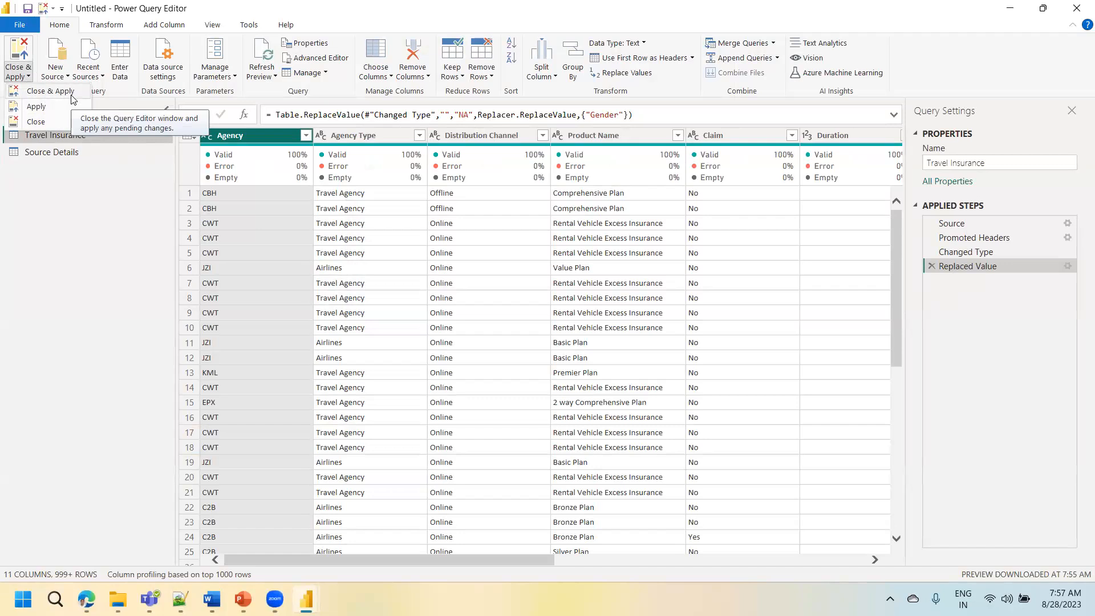
{"action": "left_click", "coordinate": [43, 109]}
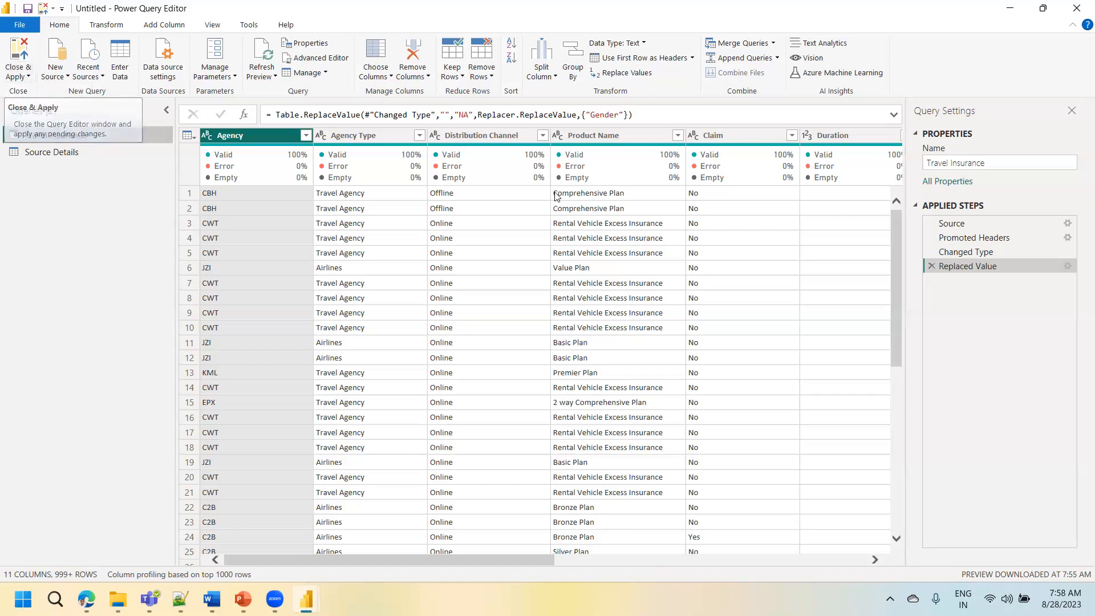
Step: Close the Power Query Editor with changes applied and review the Source Details and Travel Insurance tables in Model view and Data view
{"action": "left_click", "coordinate": [25, 77]}
{"action": "left_click", "coordinate": [55, 96]}
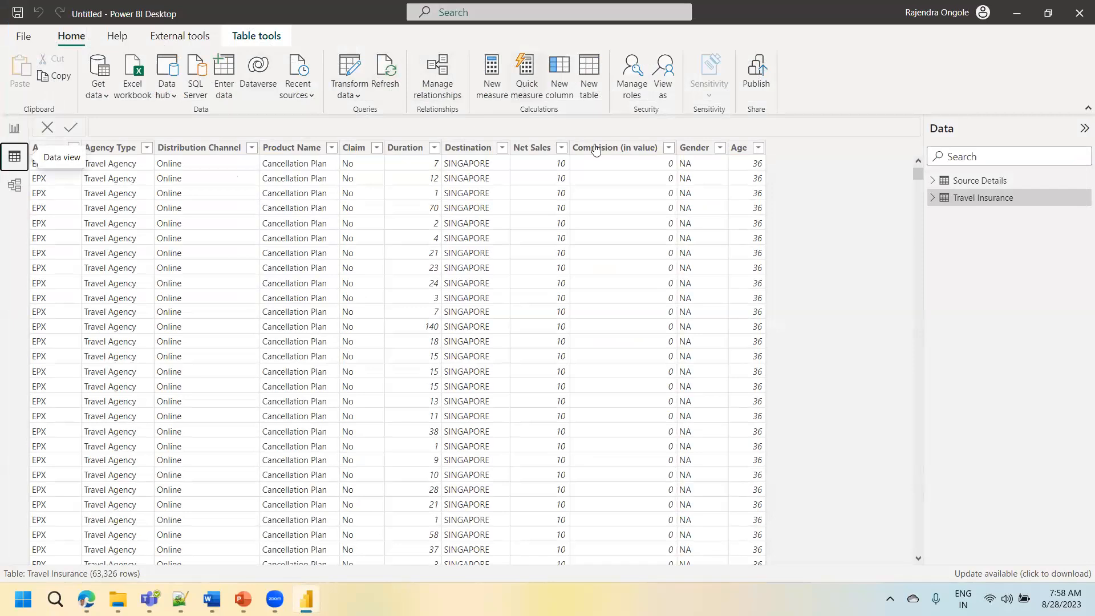
{"action": "left_click", "coordinate": [14, 189]}
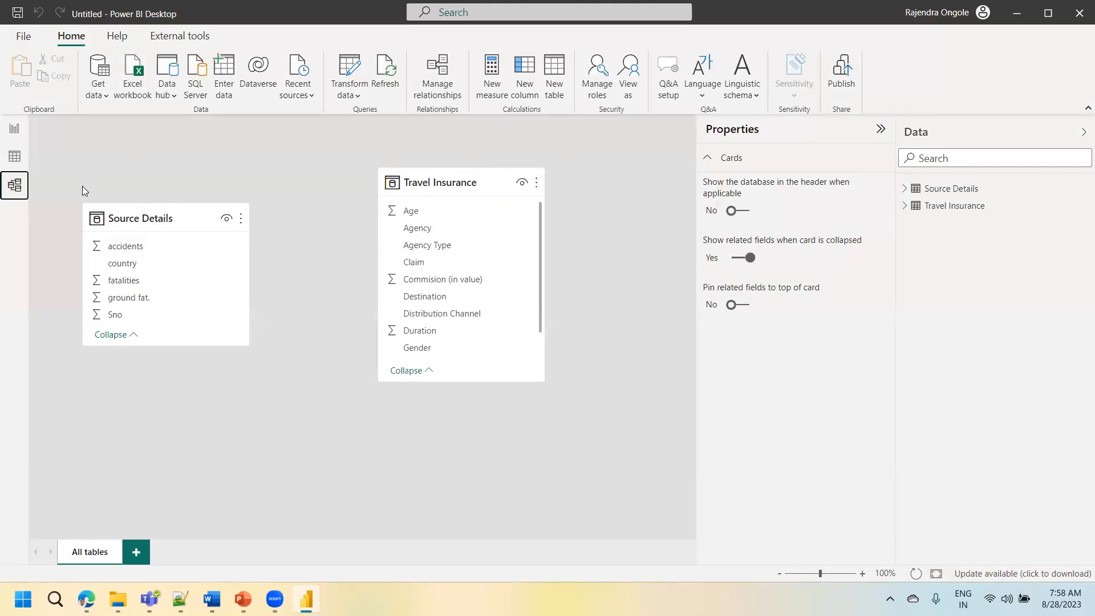
{"action": "left_click", "coordinate": [15, 156]}
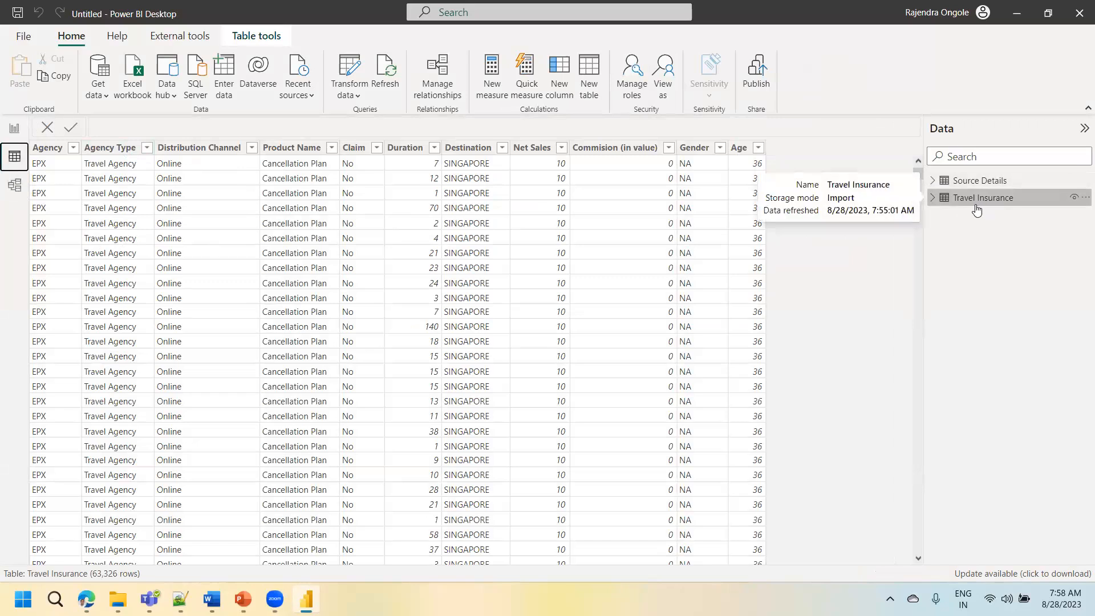
{"action": "left_click", "coordinate": [933, 180]}
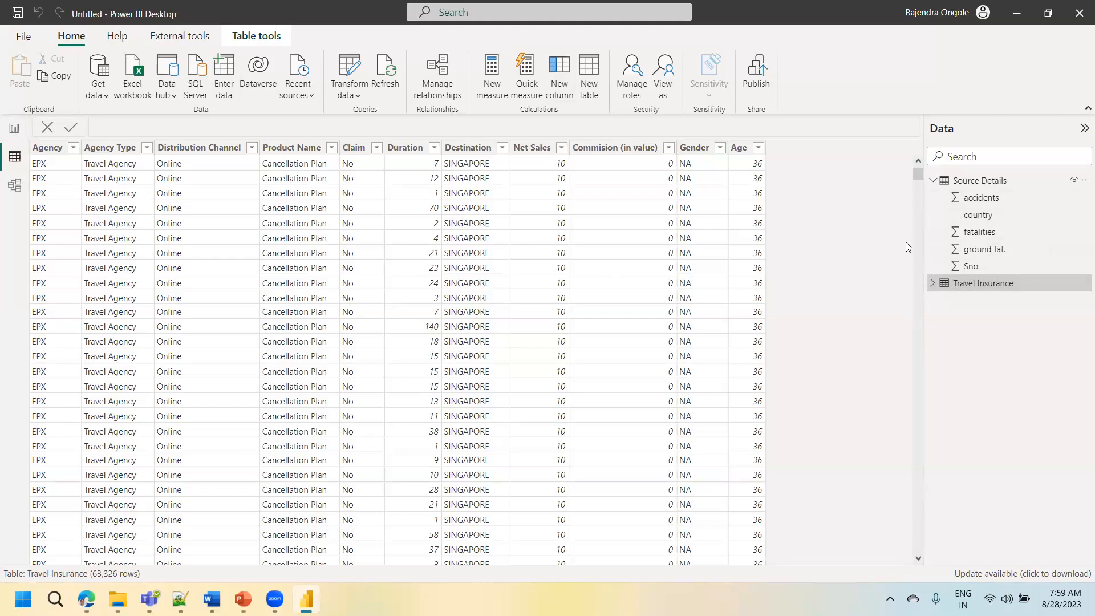
Step: Add a stacked bar chart to Page 1 in Report view, then enlarge it and move it inward from the page corner
{"action": "left_click", "coordinate": [15, 129]}
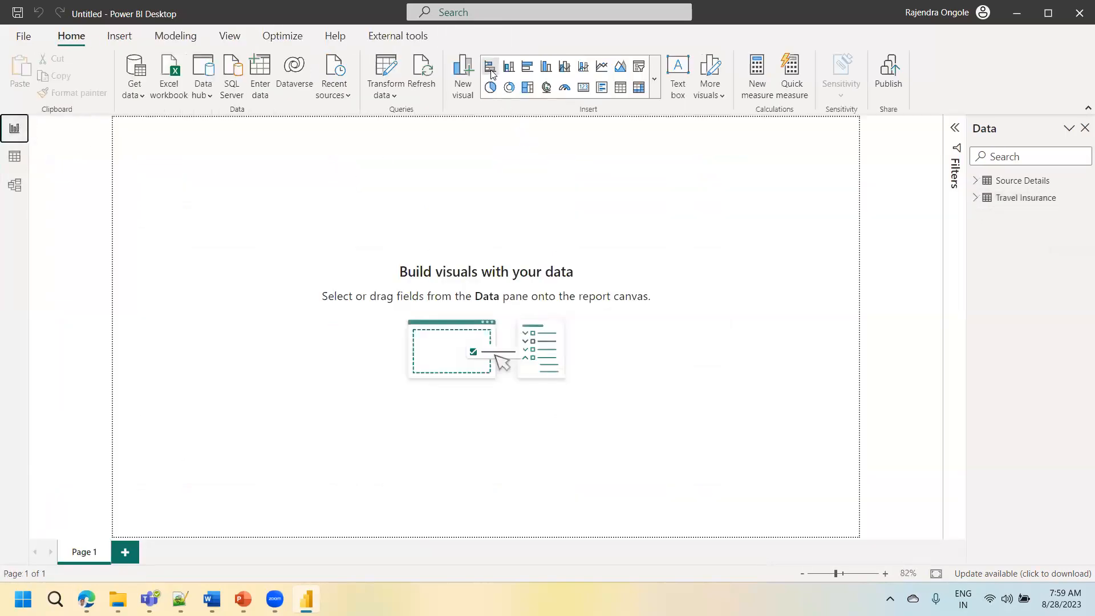
{"action": "left_click", "coordinate": [489, 66]}
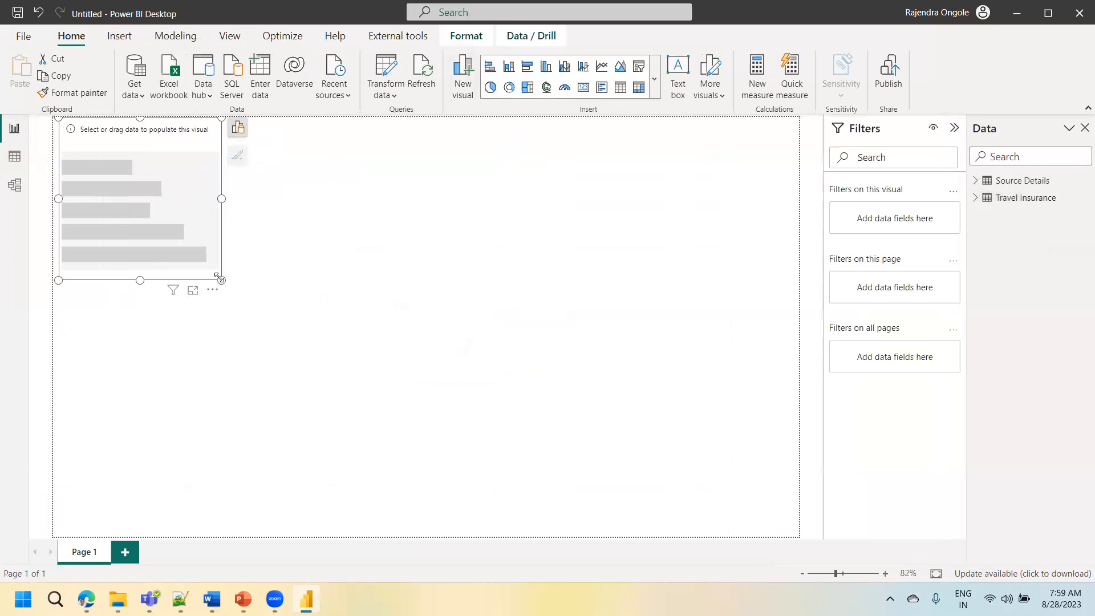
{"action": "left_click_drag", "start_coordinate": [218, 278], "coordinate": [344, 412]}
{"action": "left_click_drag", "start_coordinate": [228, 281], "coordinate": [271, 346]}
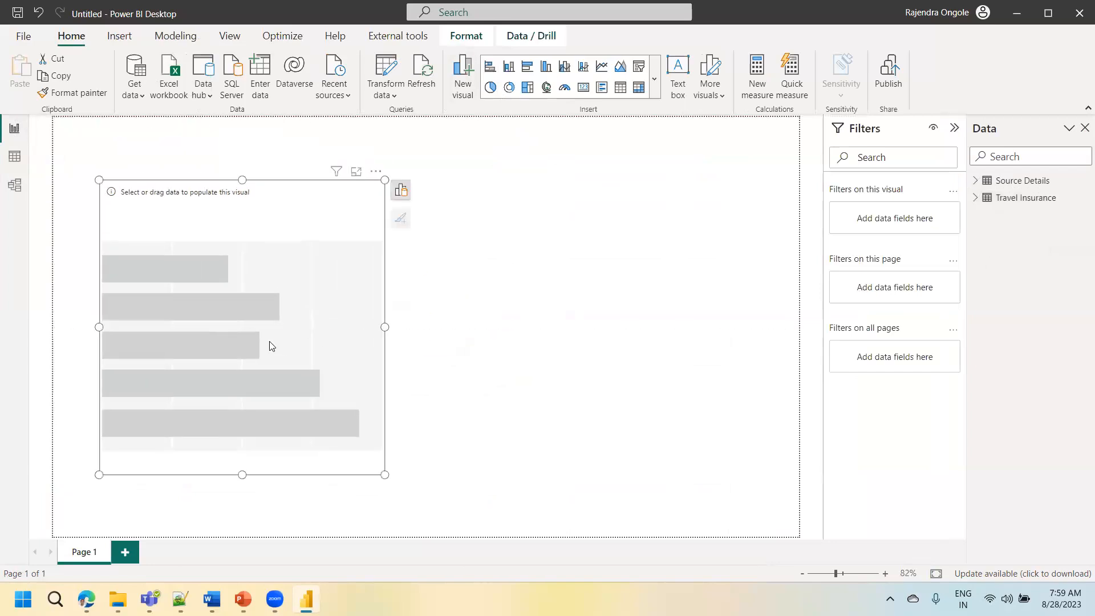
Step: Populate the bar chart with Agency Type from Travel Insurance and accidents from Source Details
{"action": "left_click", "coordinate": [976, 199]}
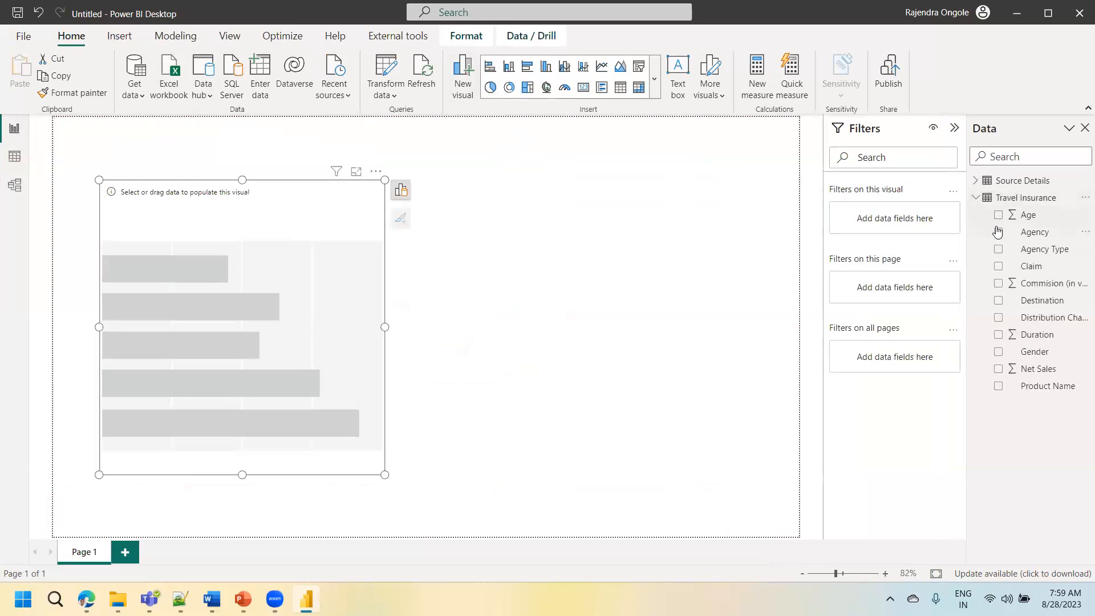
{"action": "left_click", "coordinate": [16, 159]}
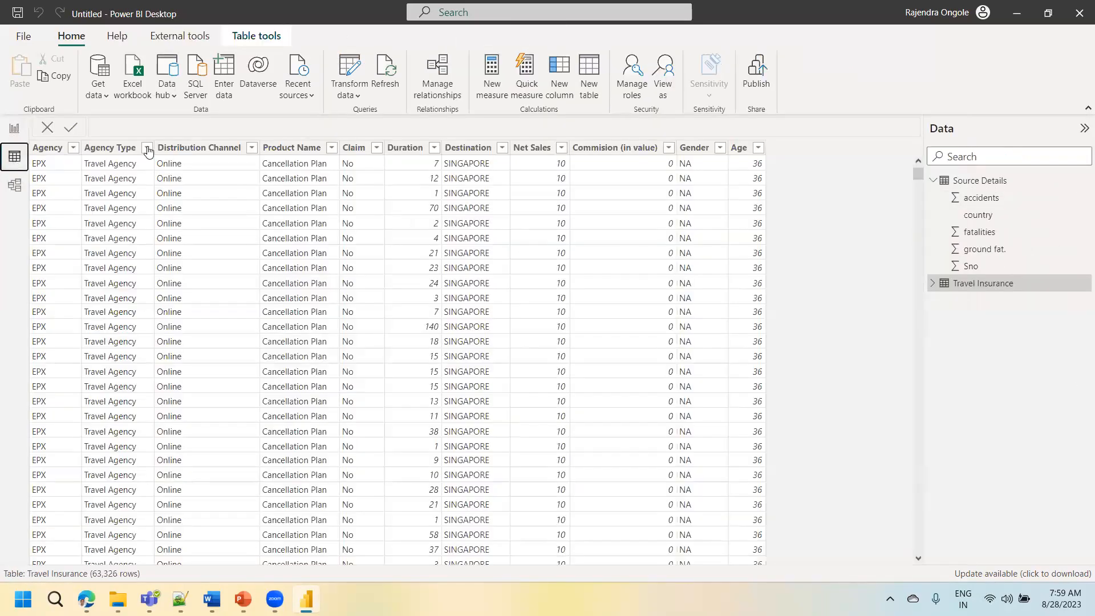
{"action": "left_click", "coordinate": [15, 128]}
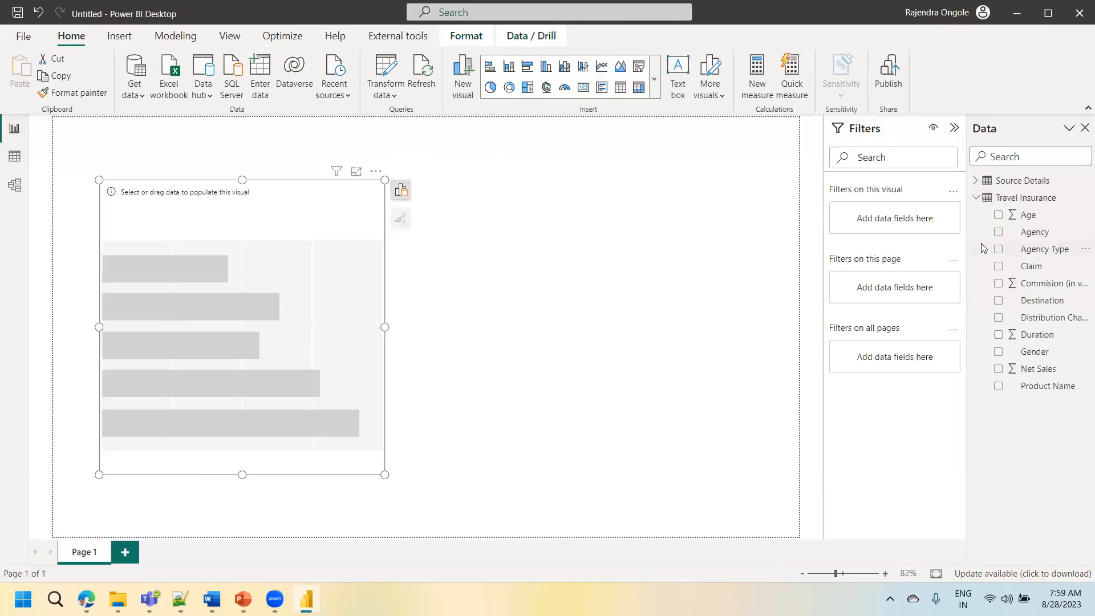
{"action": "left_click", "coordinate": [998, 251]}
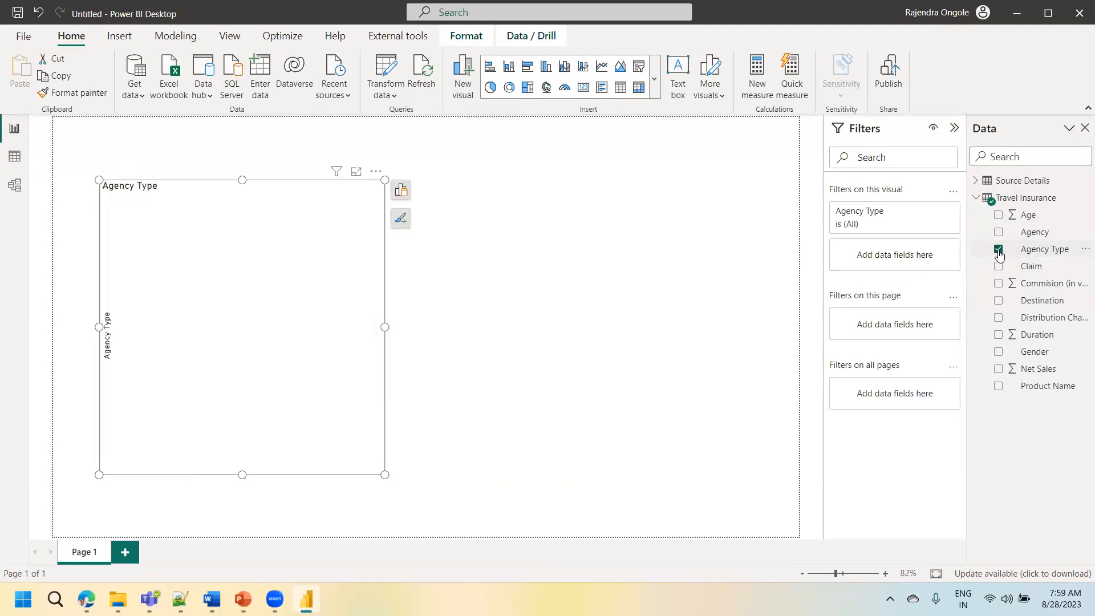
{"action": "left_click", "coordinate": [976, 183]}
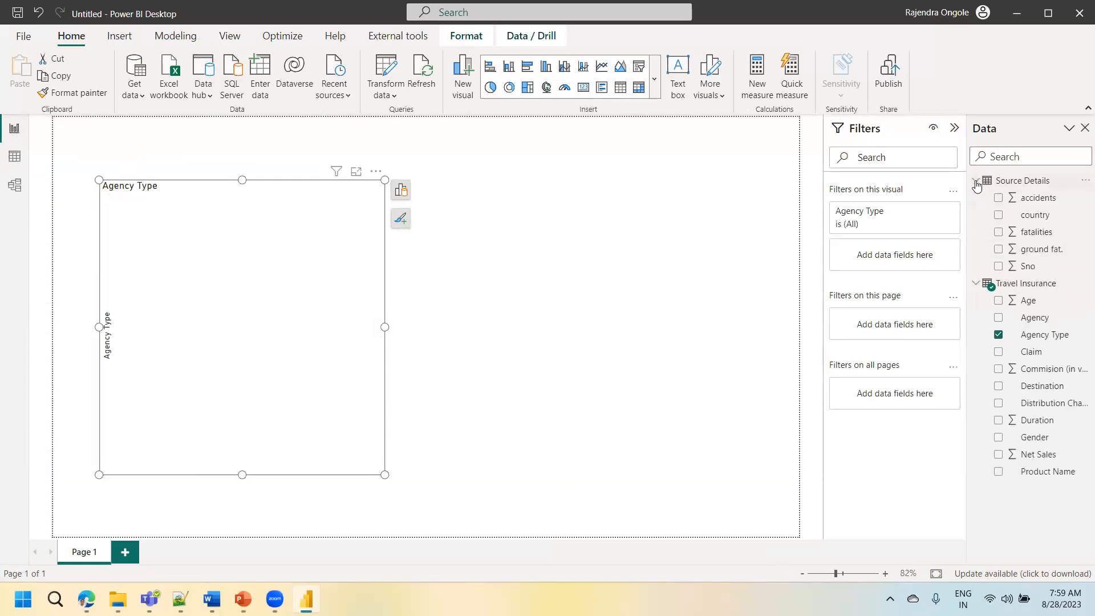
{"action": "left_click", "coordinate": [998, 199]}
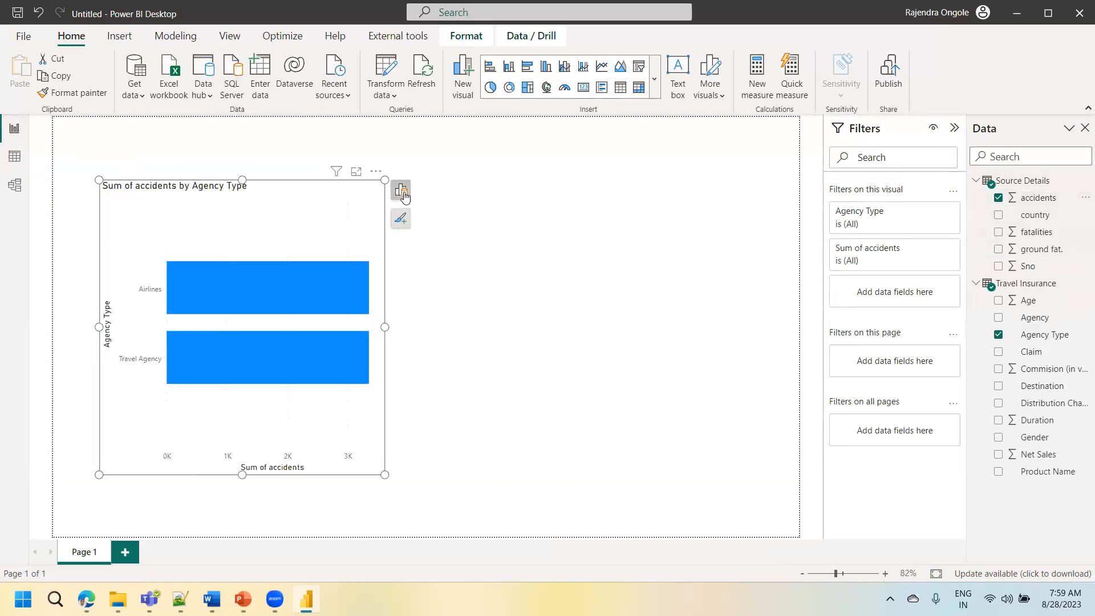
{"action": "left_click", "coordinate": [509, 68]}
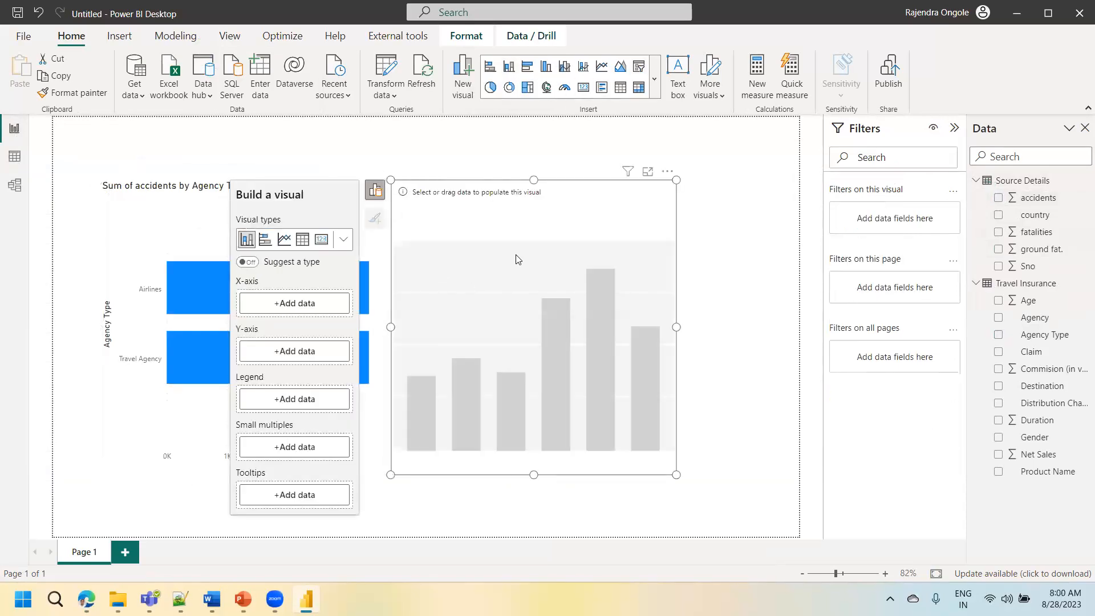
{"action": "key", "text": "Delete"}
{"action": "left_click", "coordinate": [275, 223]}
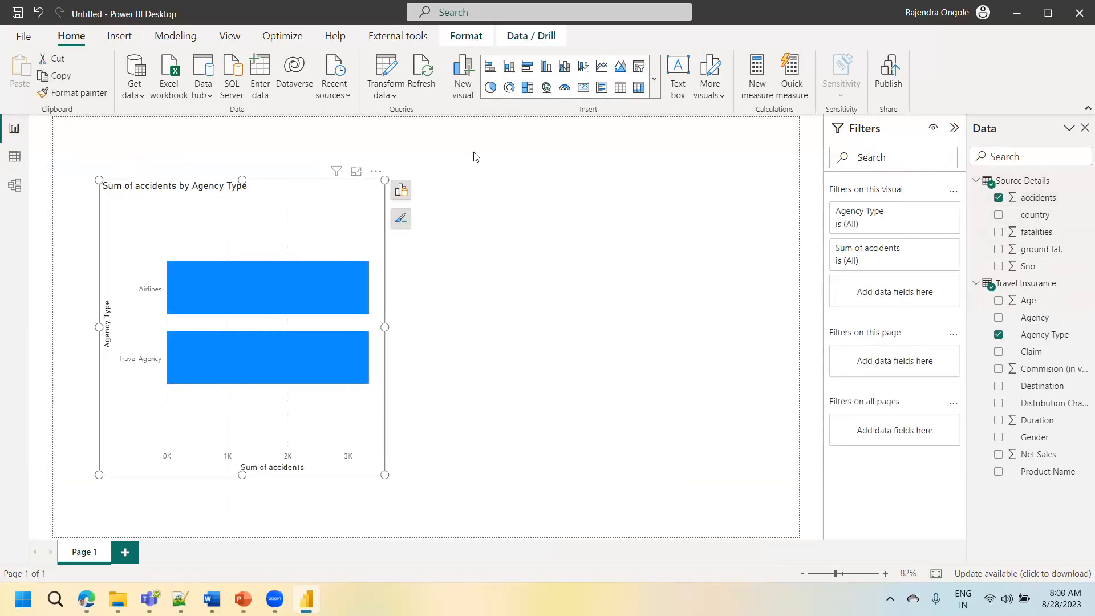
Step: Convert the accidents by Agency Type chart to a clustered column chart, enlarge it and move it lower on the page
{"action": "left_click", "coordinate": [400, 190]}
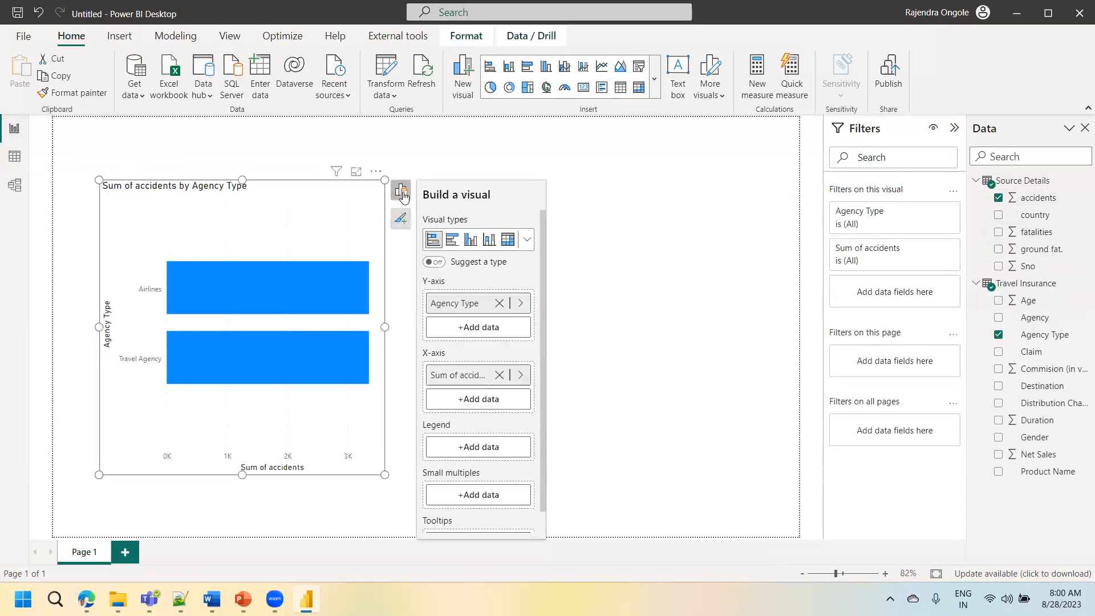
{"action": "left_click", "coordinate": [471, 239]}
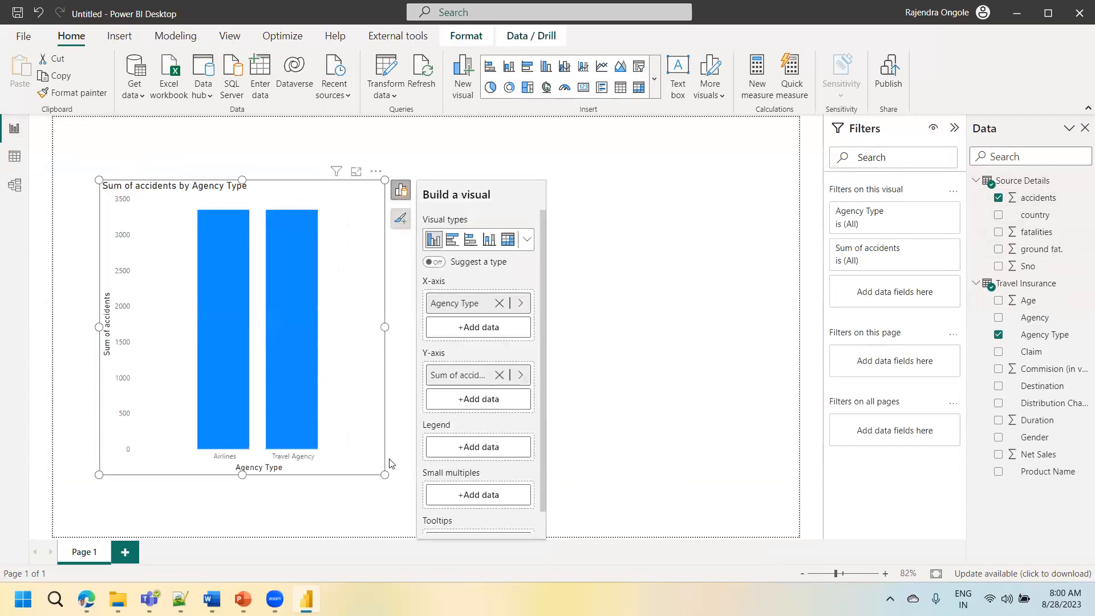
{"action": "left_click_drag", "start_coordinate": [385, 474], "coordinate": [546, 502]}
{"action": "left_click_drag", "start_coordinate": [448, 357], "coordinate": [465, 423]}
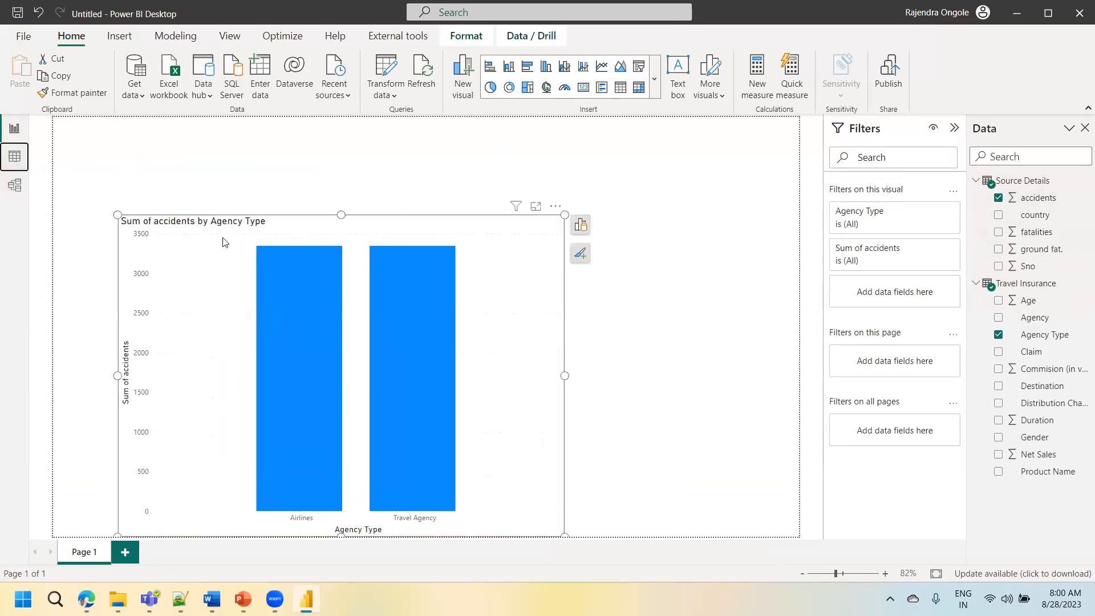
Step: Check the Agency Type column's distinct values in Data view and turn on data labels for the column chart
{"action": "left_click", "coordinate": [14, 157]}
{"action": "left_click", "coordinate": [147, 147]}
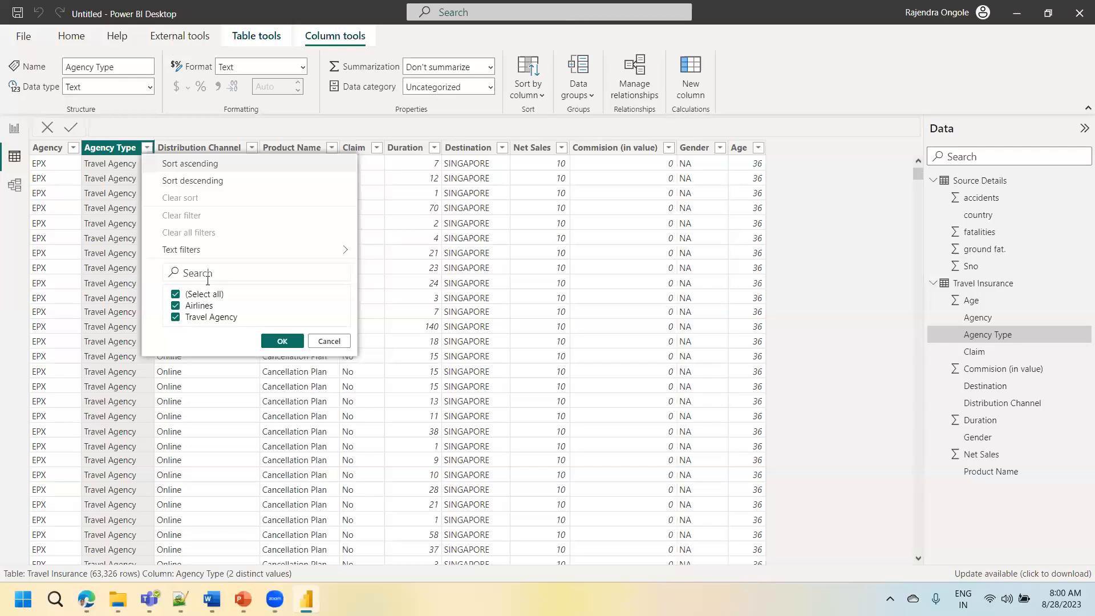
{"action": "left_click", "coordinate": [14, 129]}
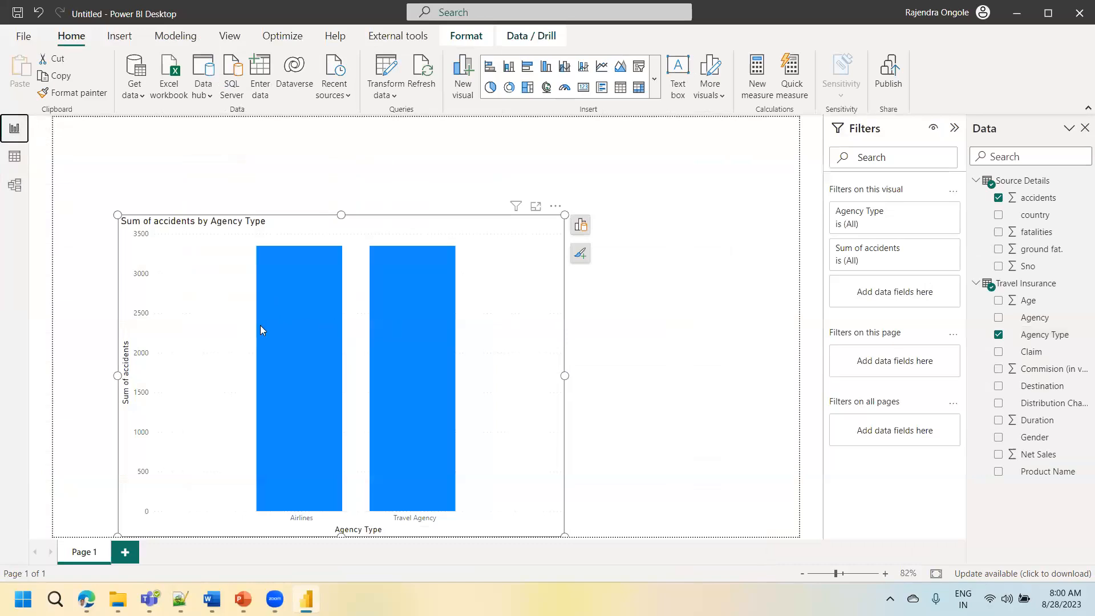
{"action": "mouse_move", "coordinate": [446, 332]}
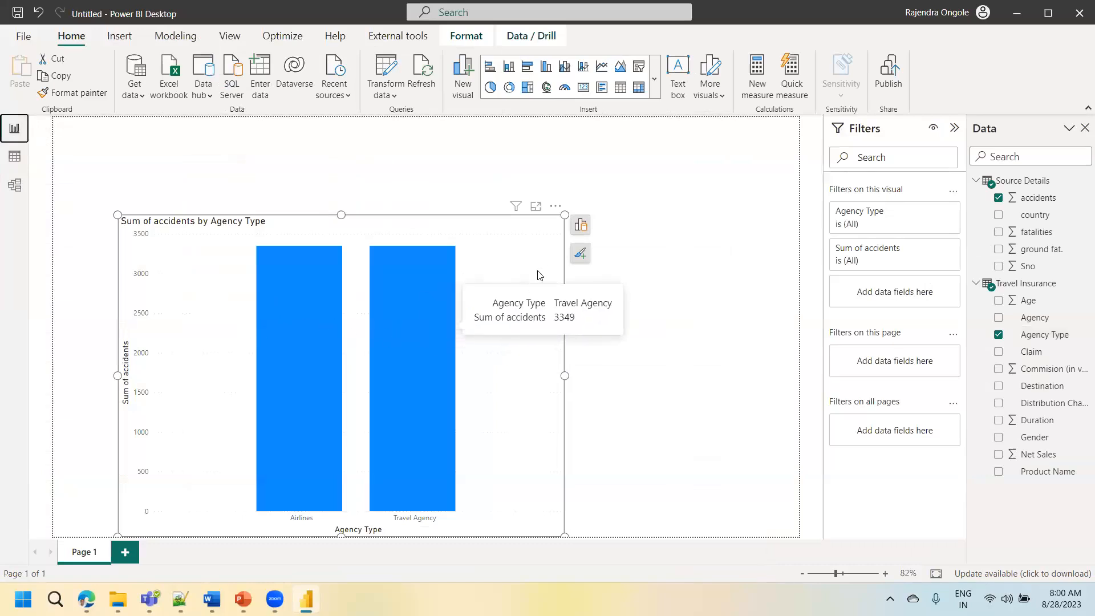
{"action": "left_click", "coordinate": [580, 253]}
{"action": "left_click", "coordinate": [629, 359]}
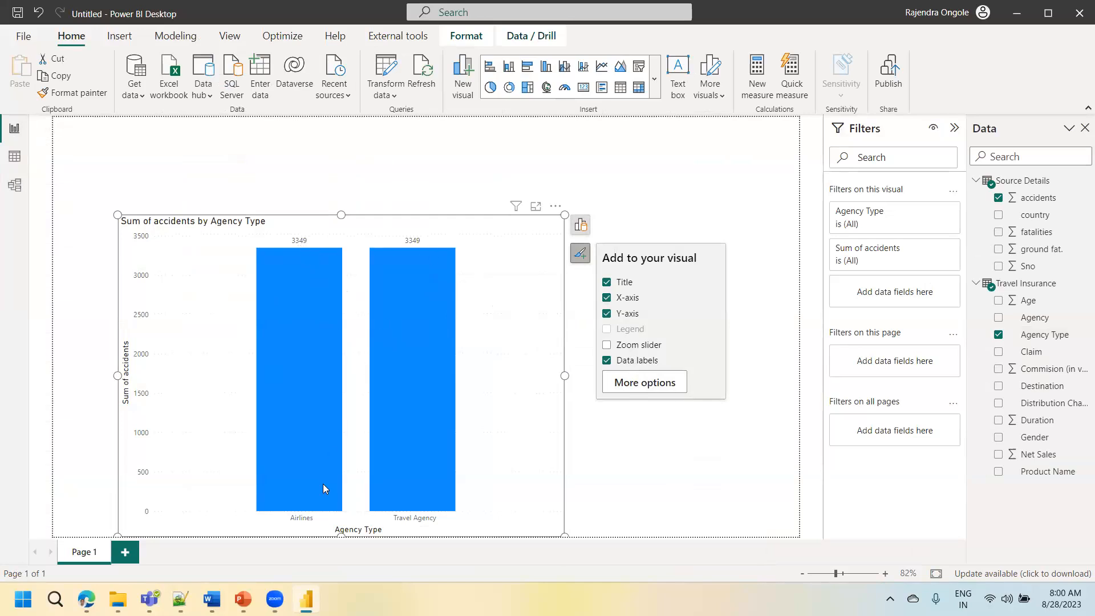
{"action": "mouse_move", "coordinate": [421, 493]}
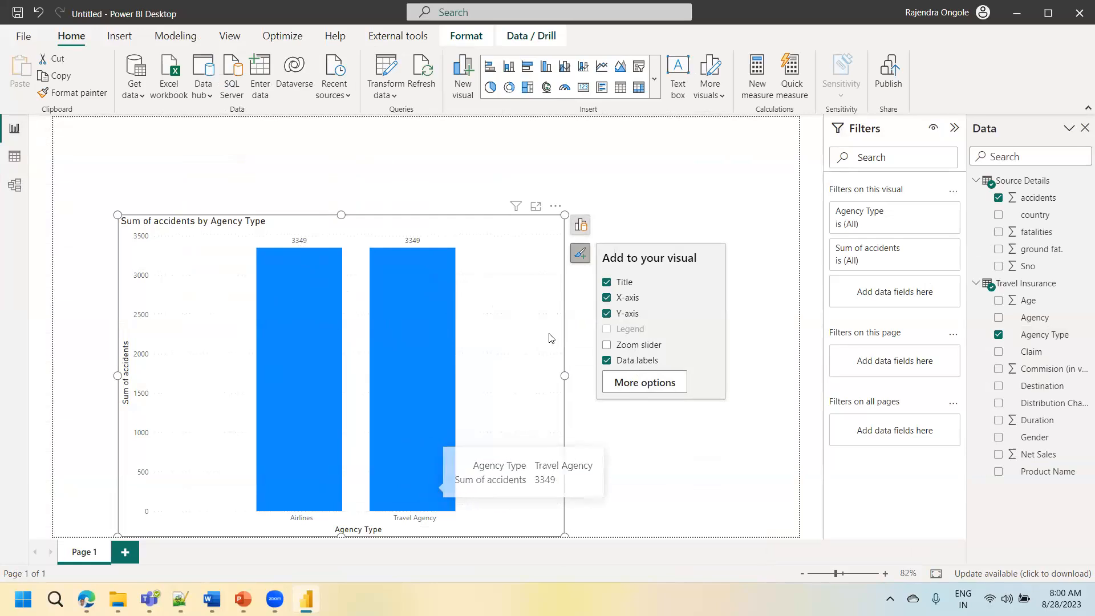
Step: Convert the column chart to a table visual showing Agency Type and Sum of accidents
{"action": "left_click", "coordinate": [579, 228]}
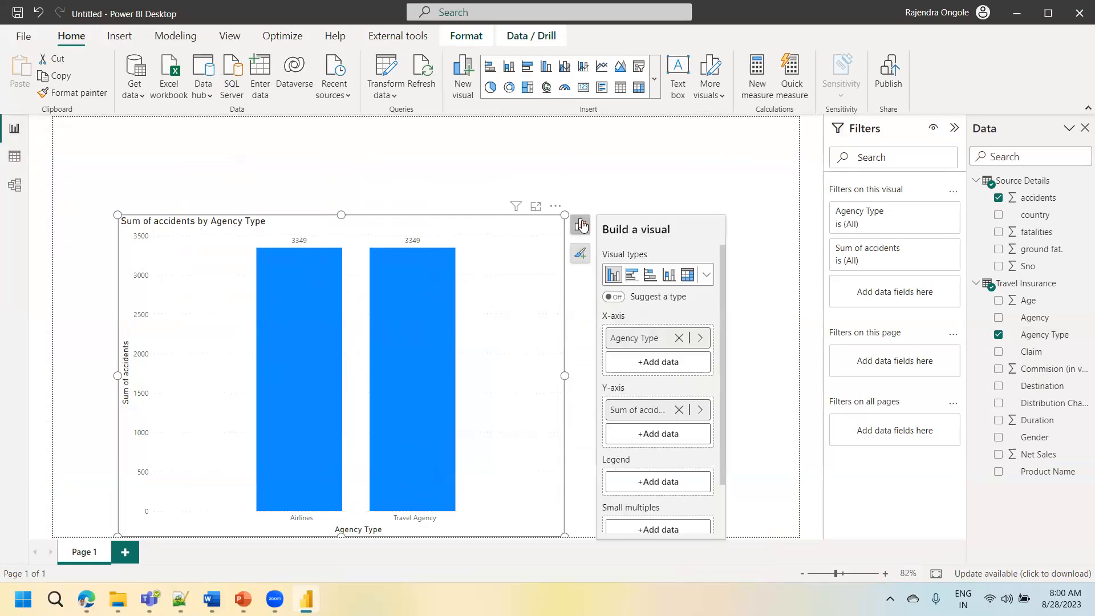
{"action": "left_click", "coordinate": [706, 274]}
{"action": "left_click", "coordinate": [650, 392]}
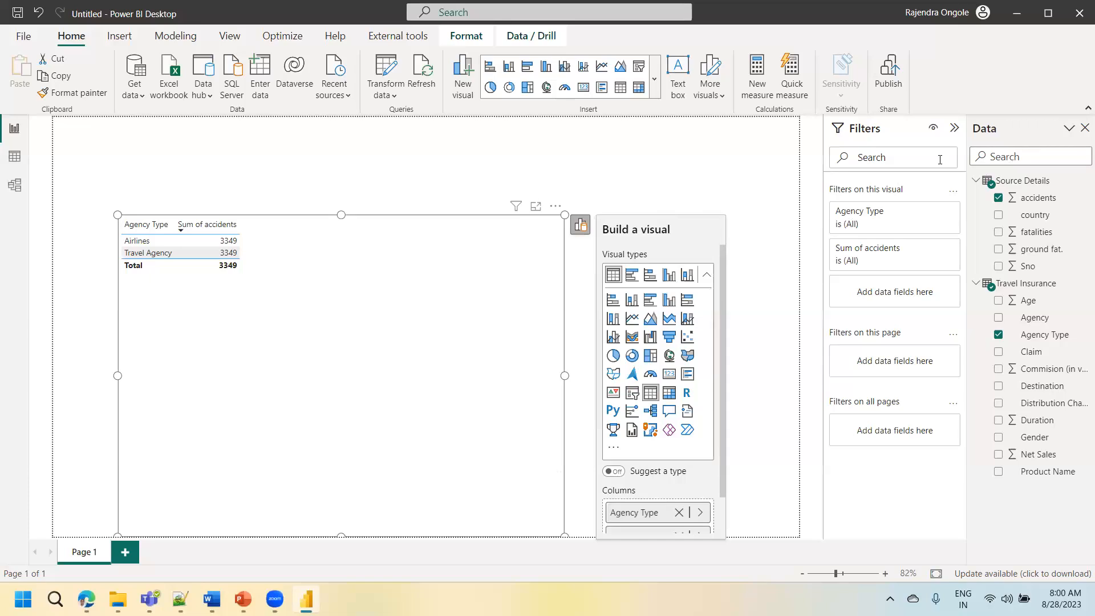
{"action": "left_click", "coordinate": [803, 420]}
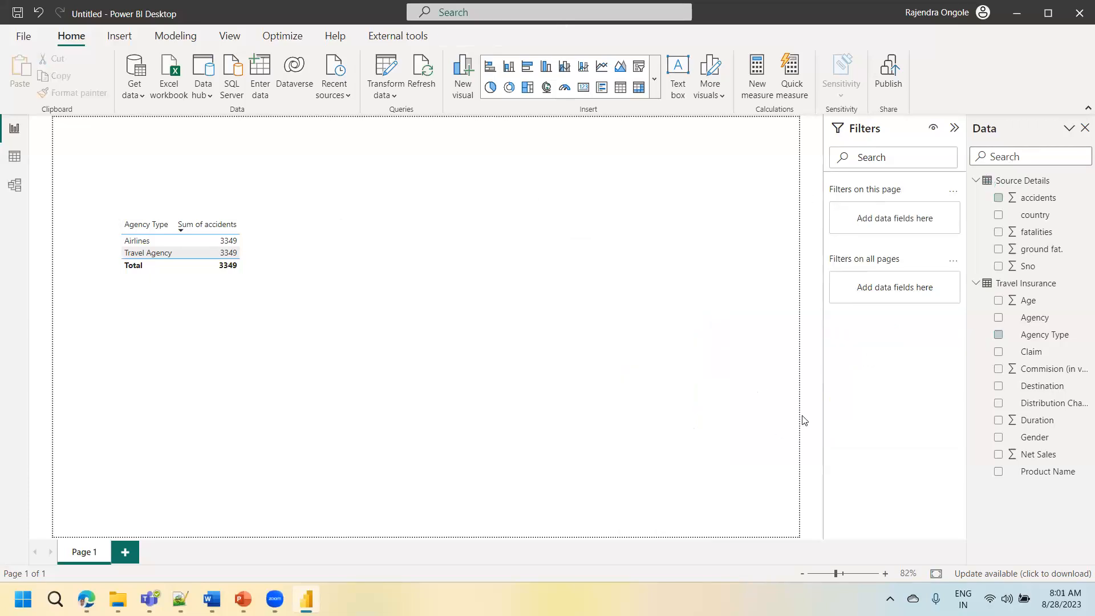
{"action": "left_click", "coordinate": [553, 234]}
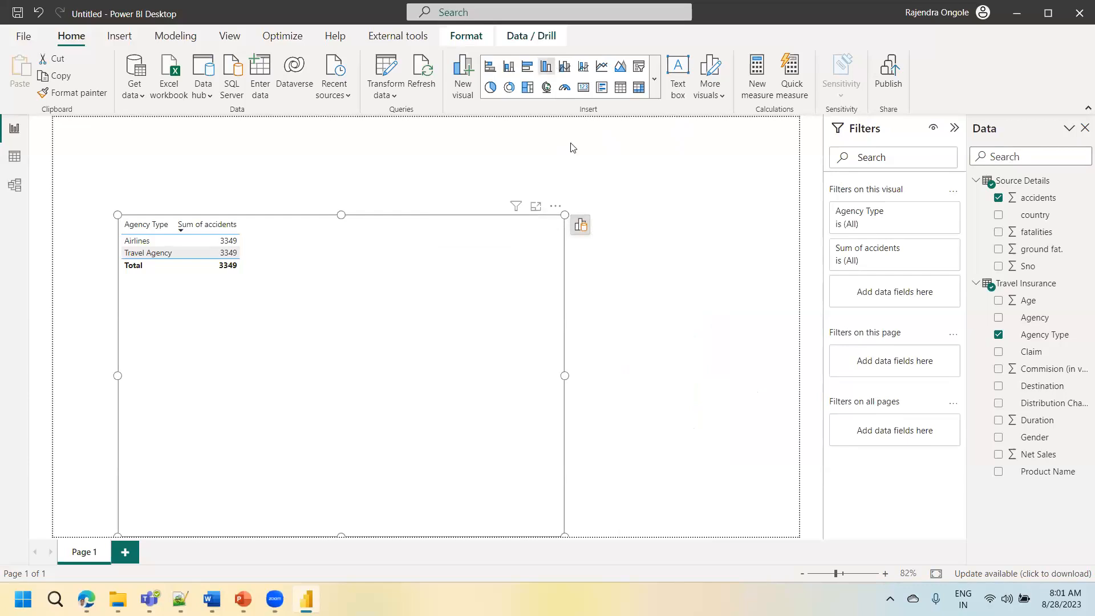
Step: Compare the columns and rows of the Source Details and Travel Insurance tables in Data view
{"action": "left_click", "coordinate": [14, 157]}
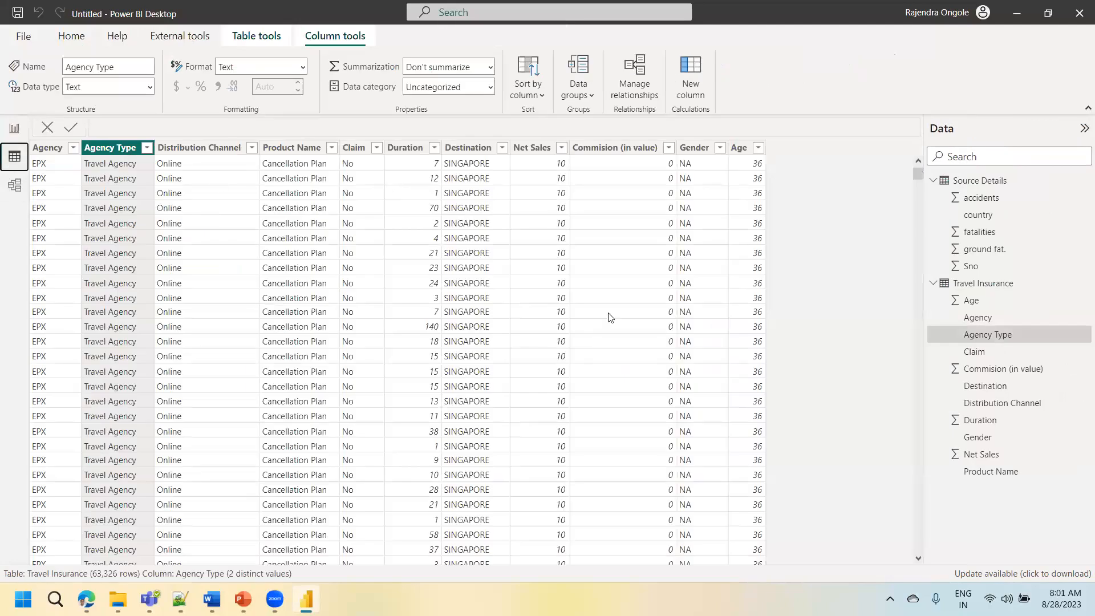
{"action": "left_click", "coordinate": [980, 181]}
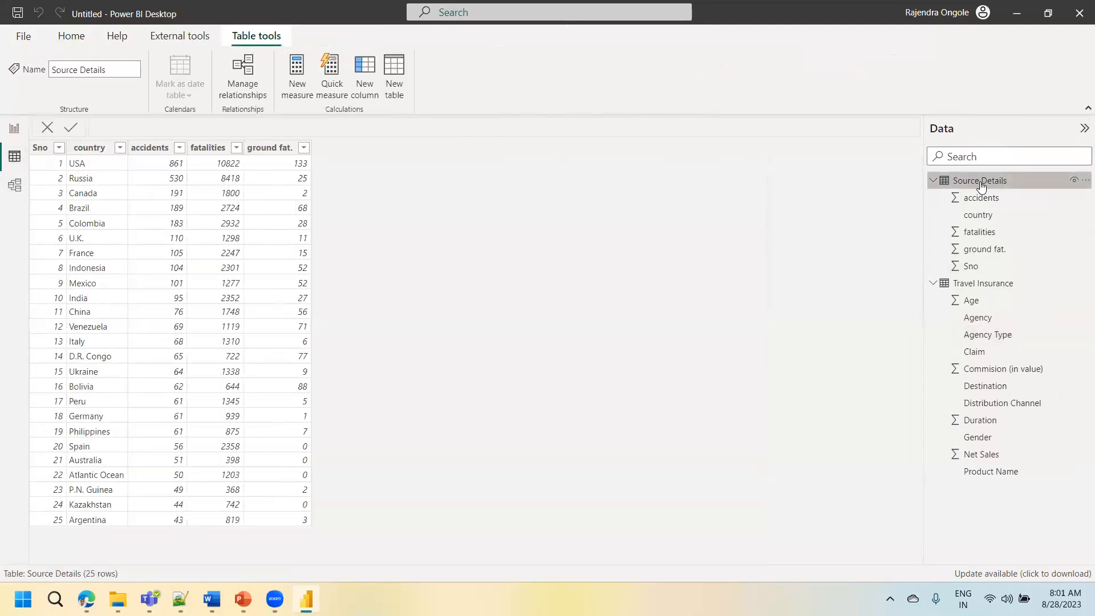
{"action": "left_click", "coordinate": [980, 289]}
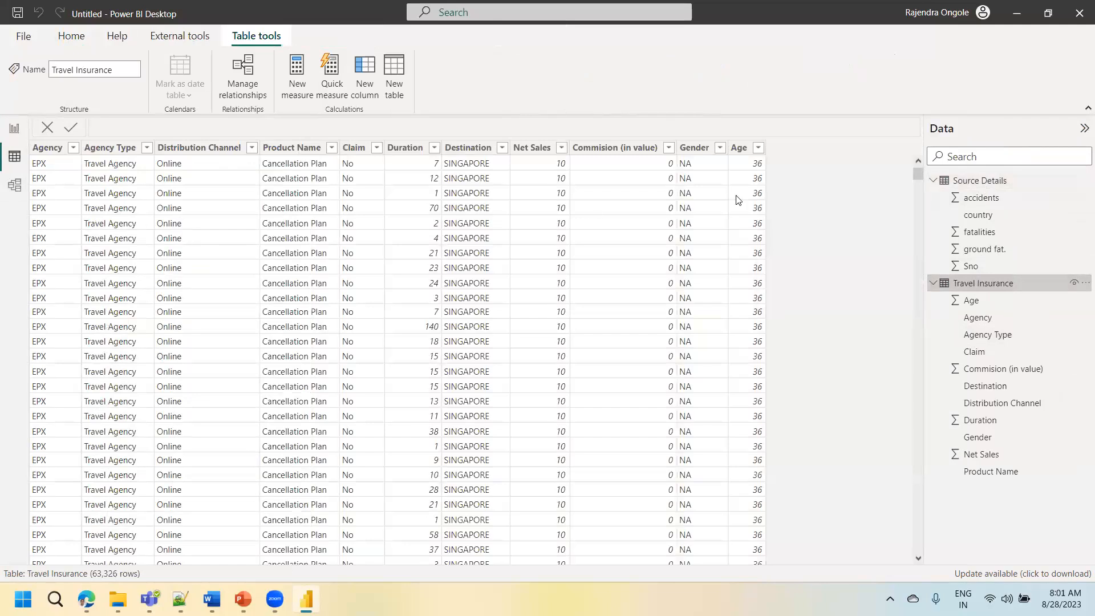
{"action": "left_click", "coordinate": [991, 182]}
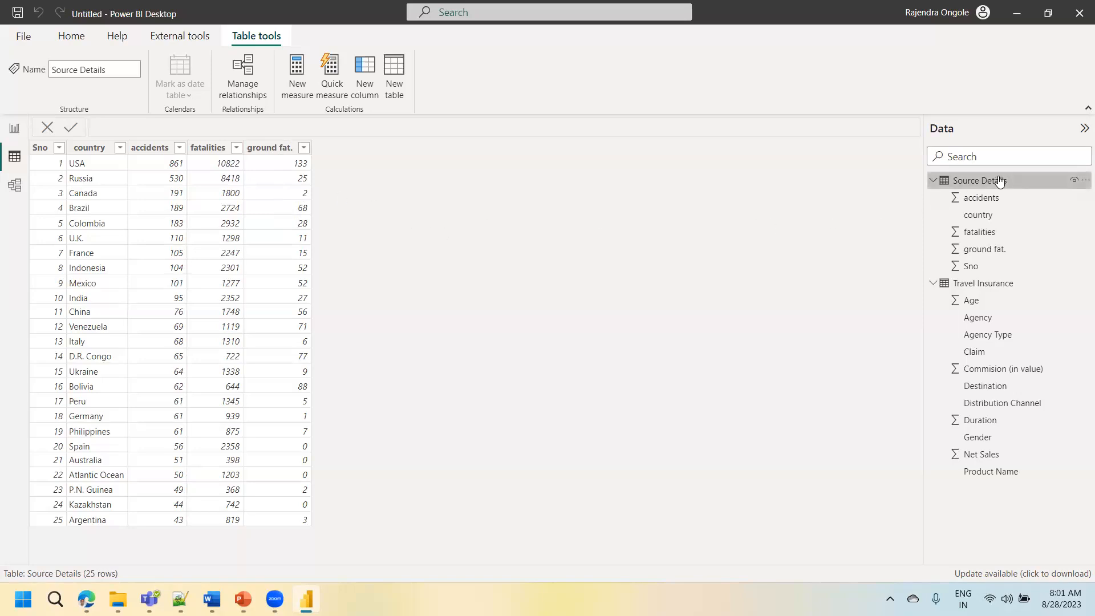
{"action": "left_click", "coordinate": [974, 283]}
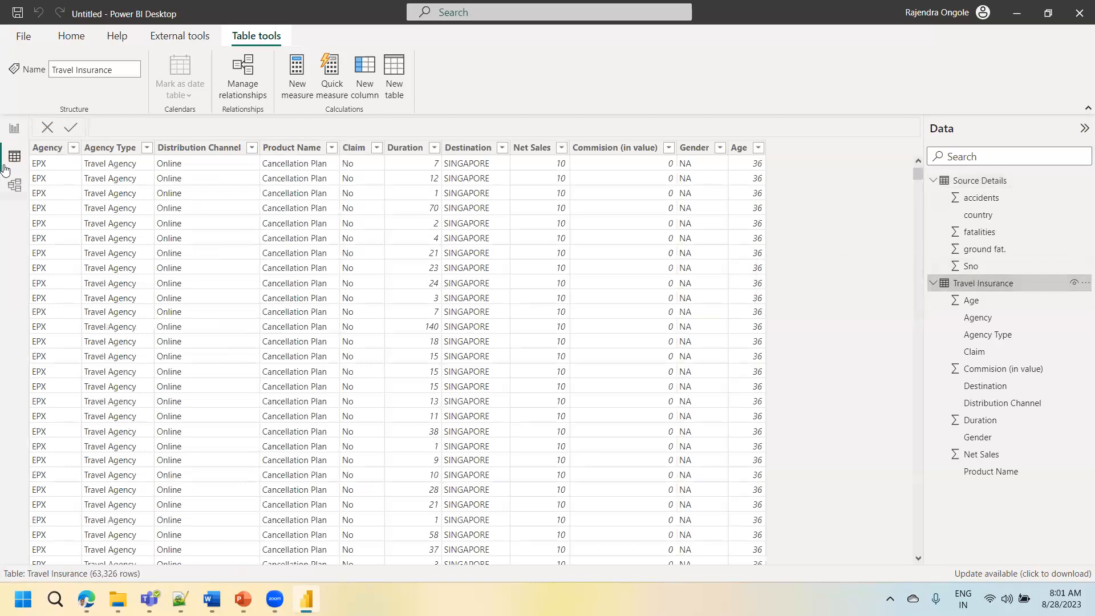
Step: Set the font size of the values in the Agency Type accidents table visual to 16
{"action": "left_click", "coordinate": [16, 128]}
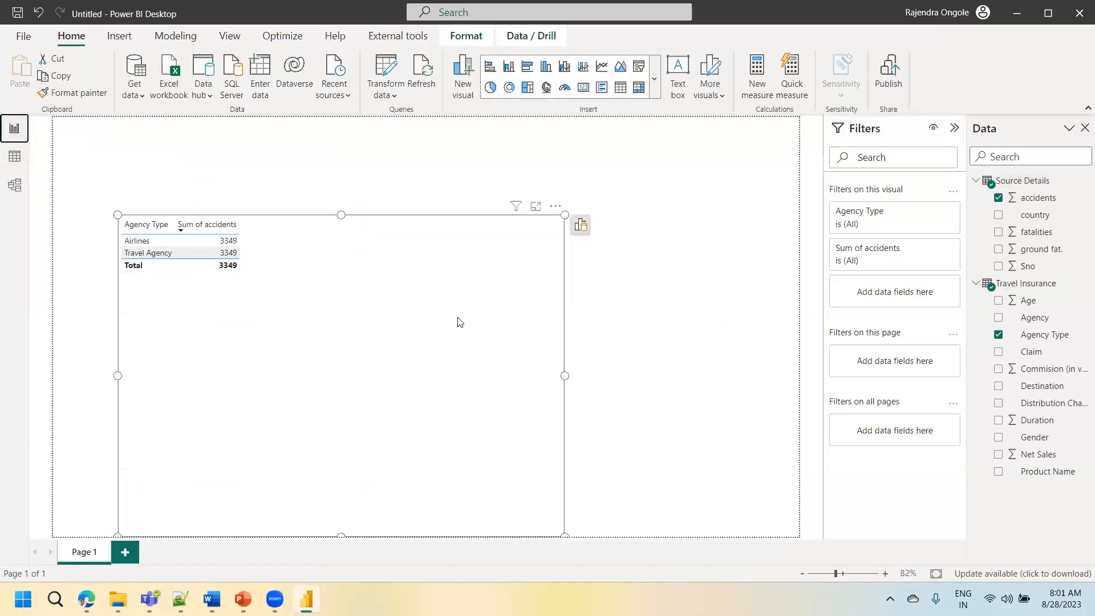
{"action": "left_click", "coordinate": [231, 37]}
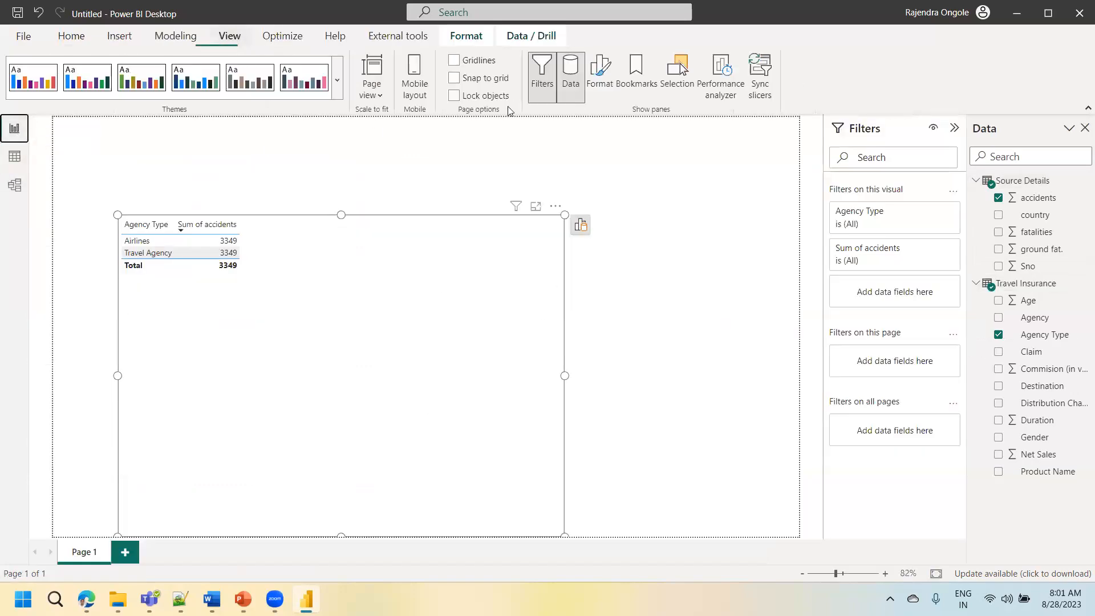
{"action": "left_click", "coordinate": [600, 80]}
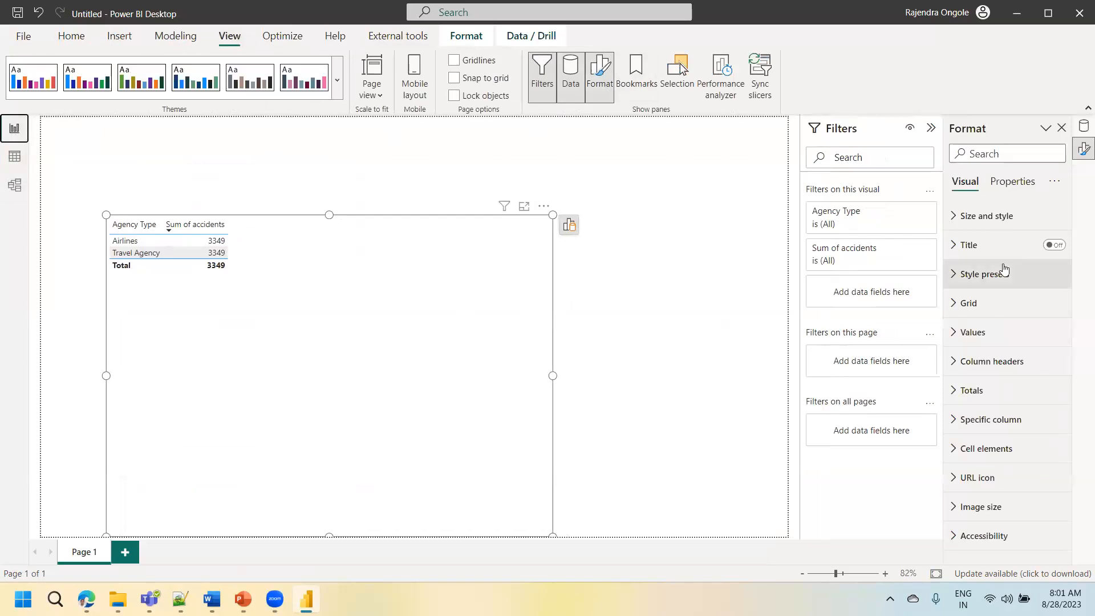
{"action": "left_click", "coordinate": [976, 332]}
{"action": "left_click", "coordinate": [1053, 401]}
{"action": "left_click", "coordinate": [1053, 400]}
{"action": "left_click", "coordinate": [1054, 400]}
{"action": "left_click", "coordinate": [1053, 400]}
{"action": "left_click", "coordinate": [1054, 399]}
{"action": "left_click", "coordinate": [1053, 400]}
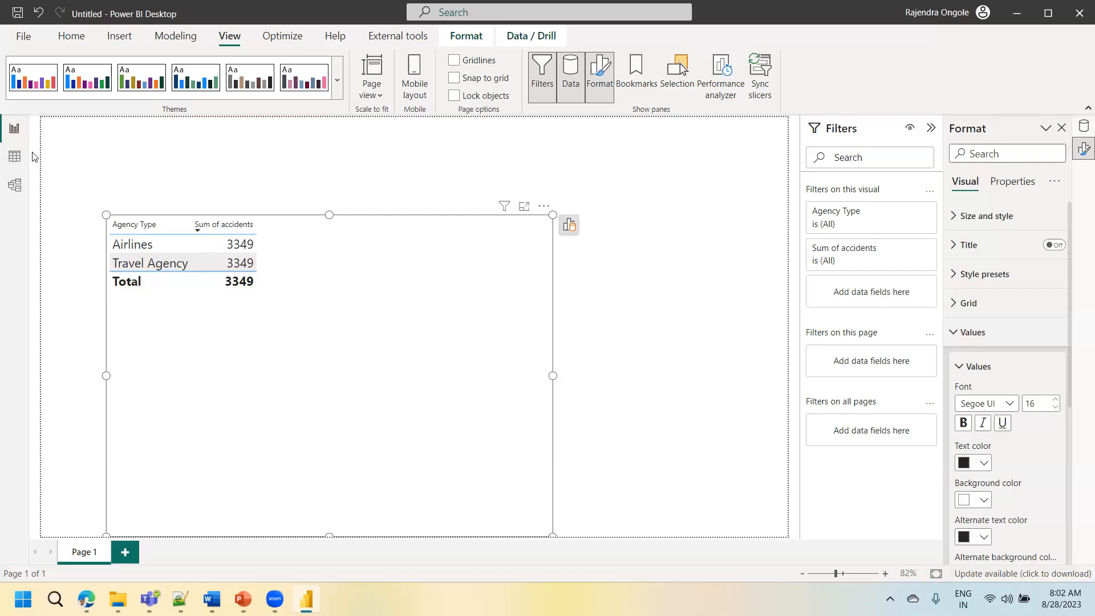
Step: Check the data model for a relationship between the Source Details and Travel Insurance tables
{"action": "left_click", "coordinate": [13, 158]}
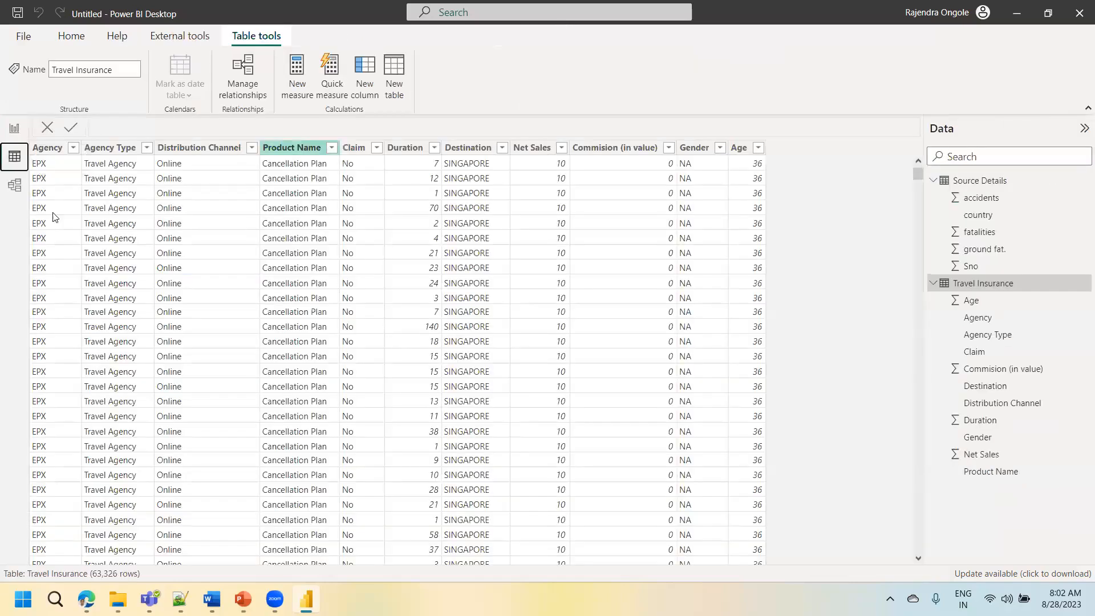
{"action": "left_click", "coordinate": [15, 187]}
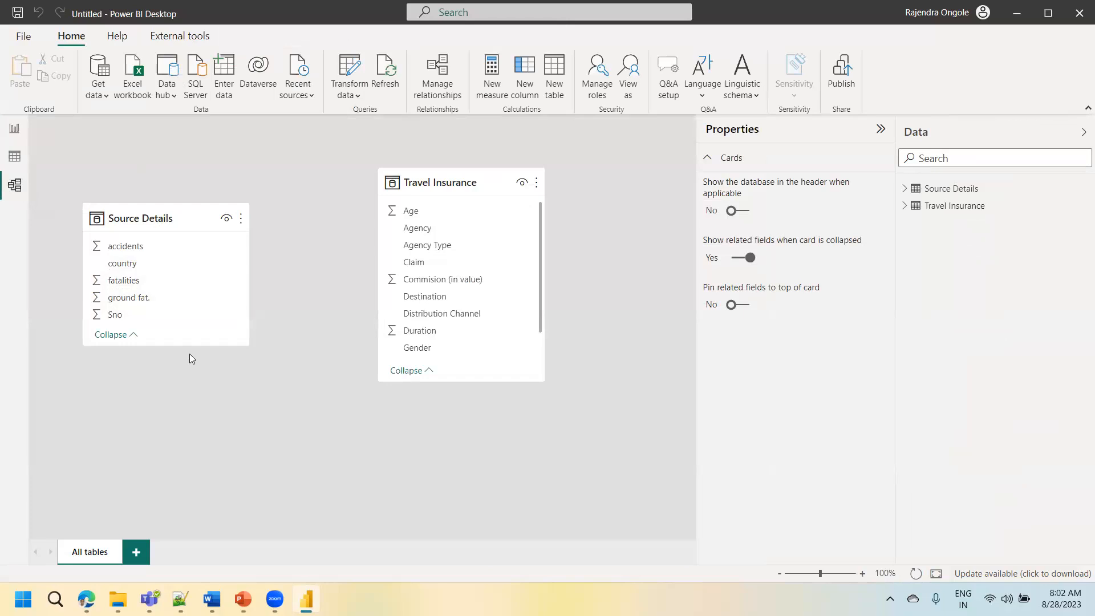
{"action": "left_click", "coordinate": [13, 132]}
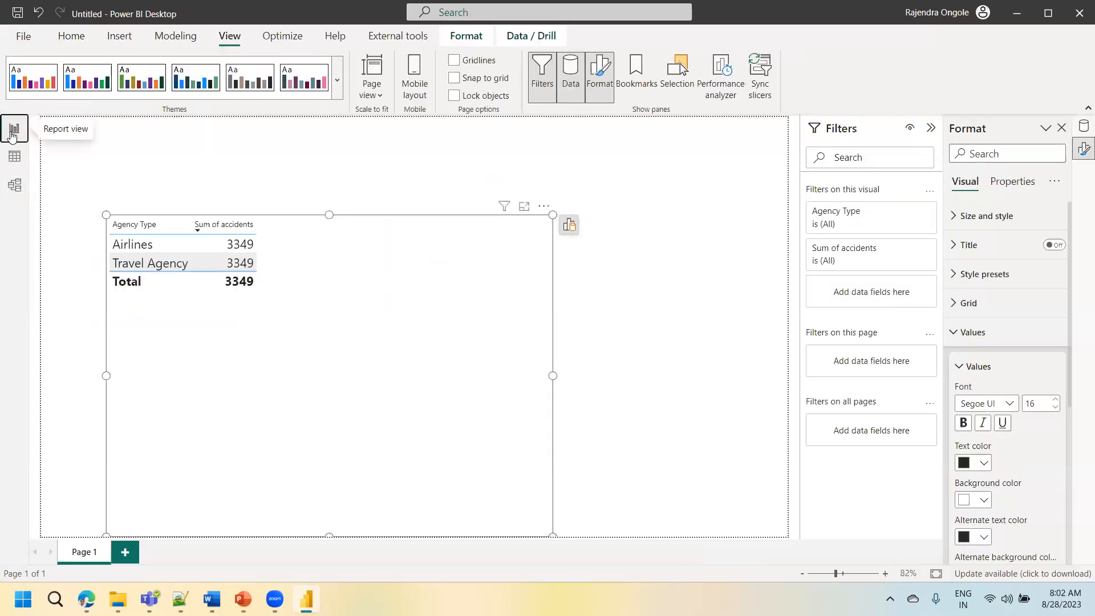
{"action": "left_click", "coordinate": [14, 185]}
{"action": "left_click", "coordinate": [16, 157]}
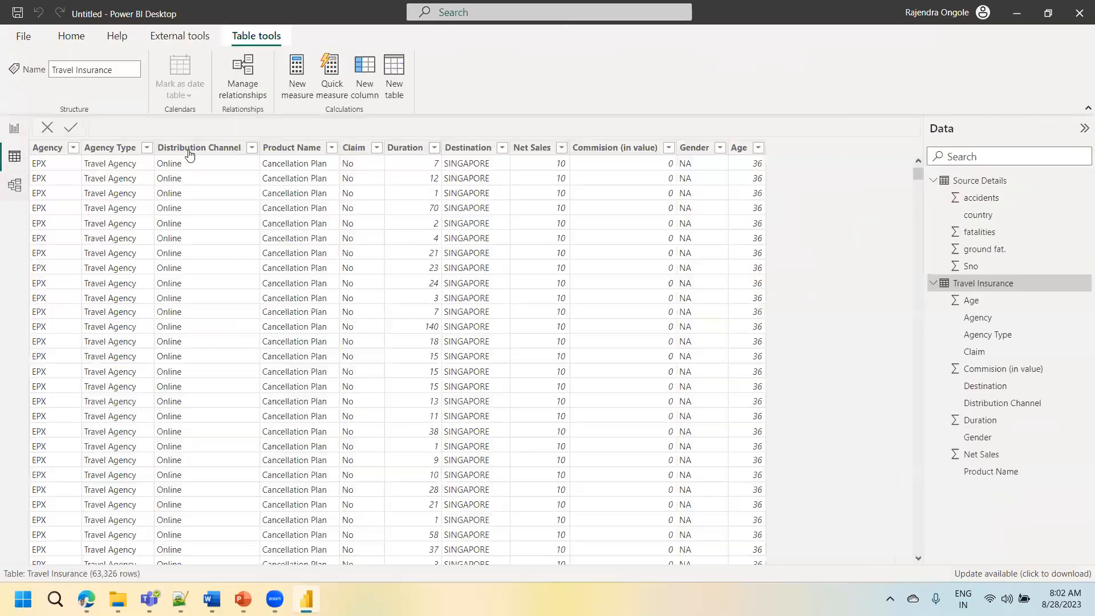
Step: Compare the Source Details and Travel Insurance tables for a common column, examining country in Source Details
{"action": "left_click", "coordinate": [969, 181]}
{"action": "left_click", "coordinate": [973, 284]}
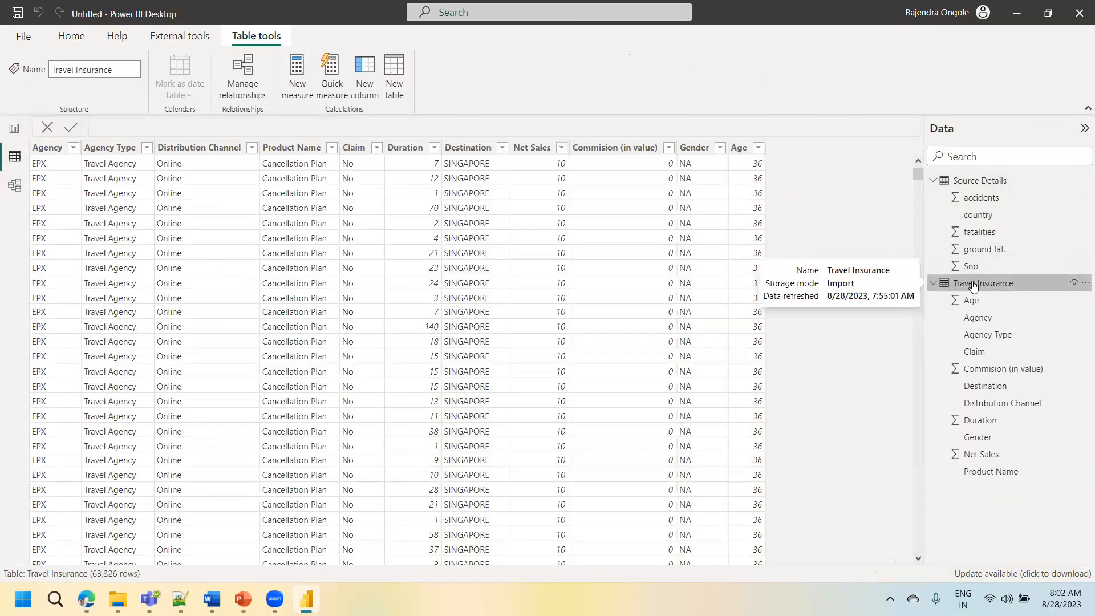
{"action": "left_click", "coordinate": [988, 182]}
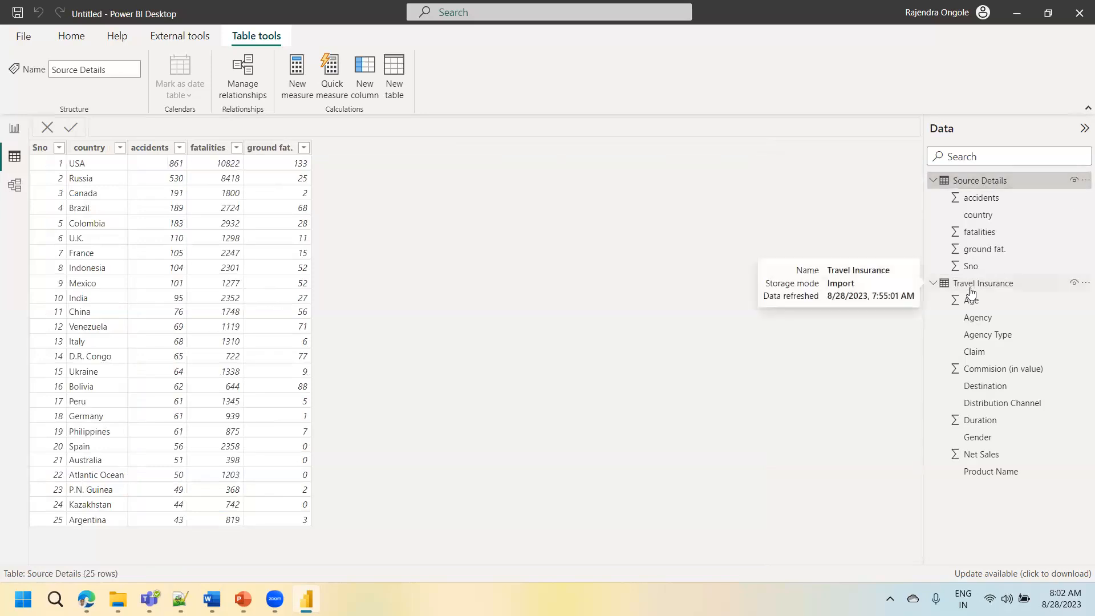
{"action": "left_click", "coordinate": [971, 292]}
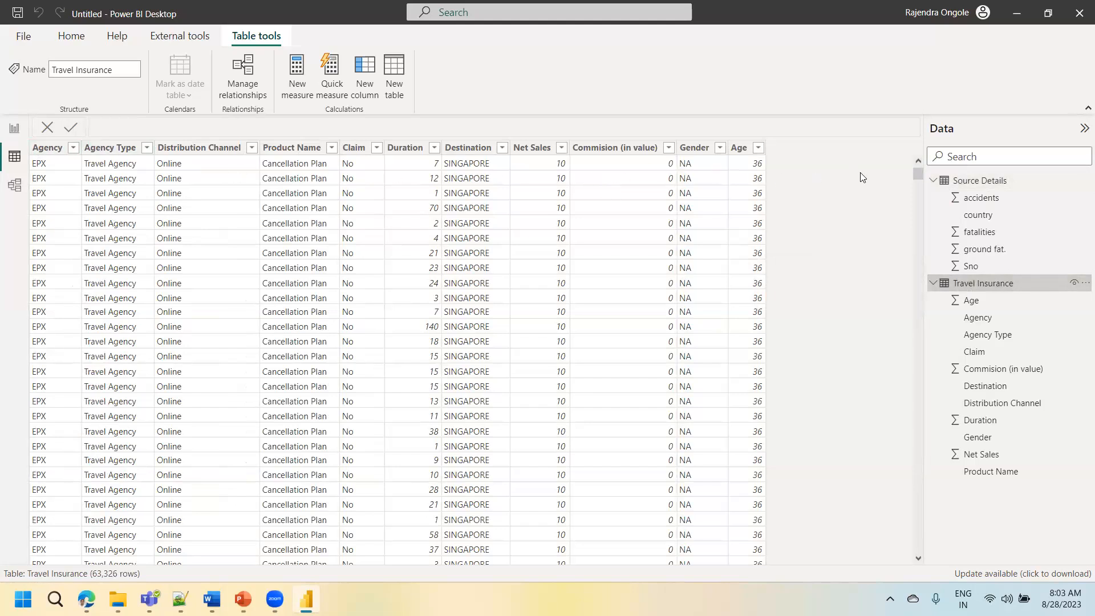
{"action": "left_click", "coordinate": [978, 188]}
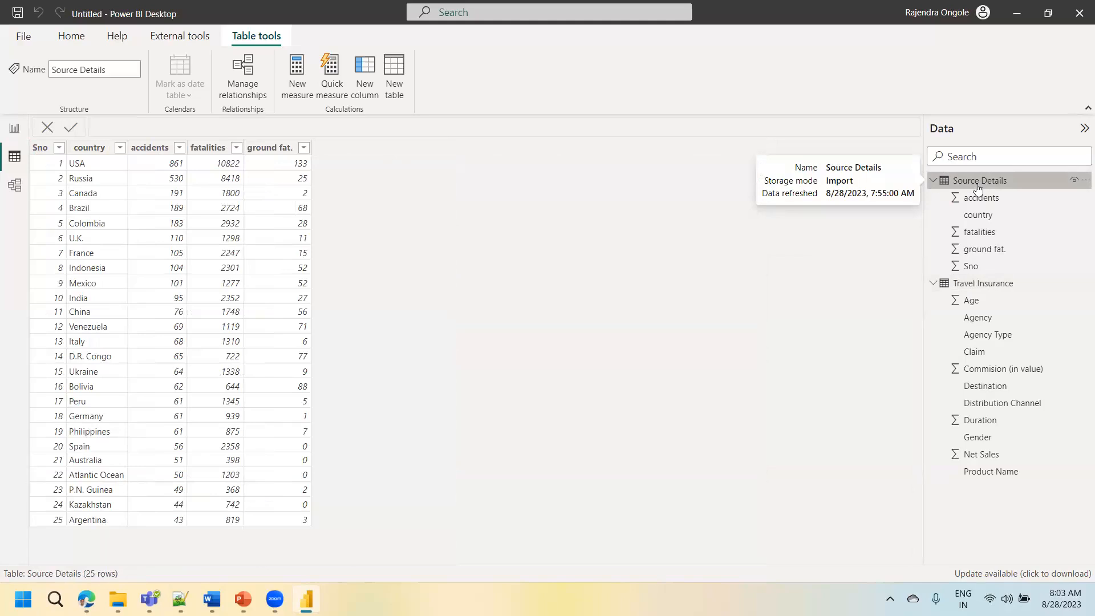
{"action": "left_click", "coordinate": [976, 283]}
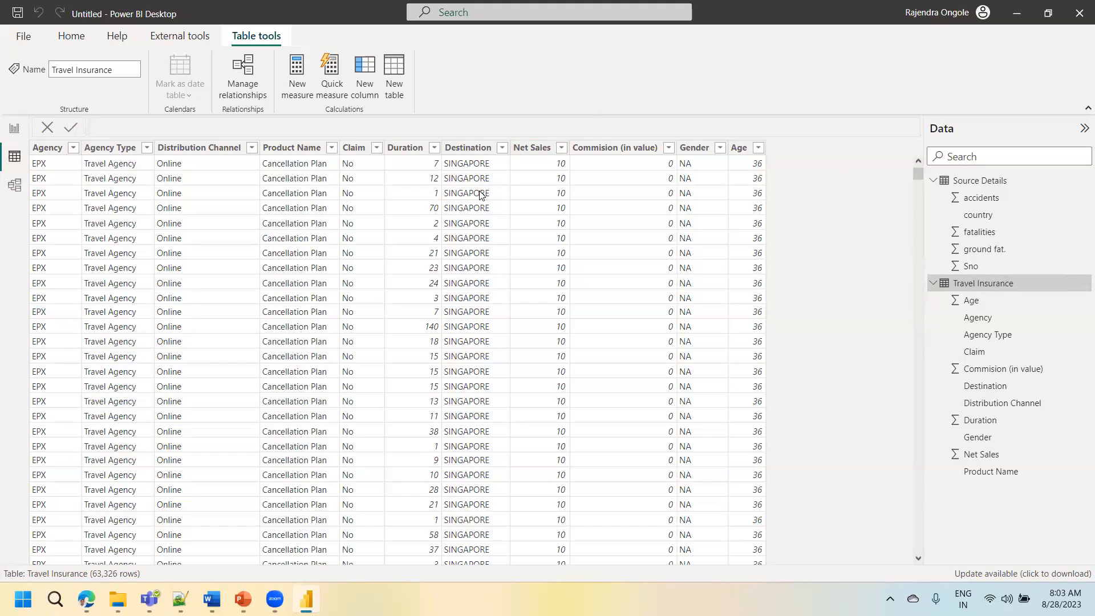
{"action": "left_click", "coordinate": [969, 180]}
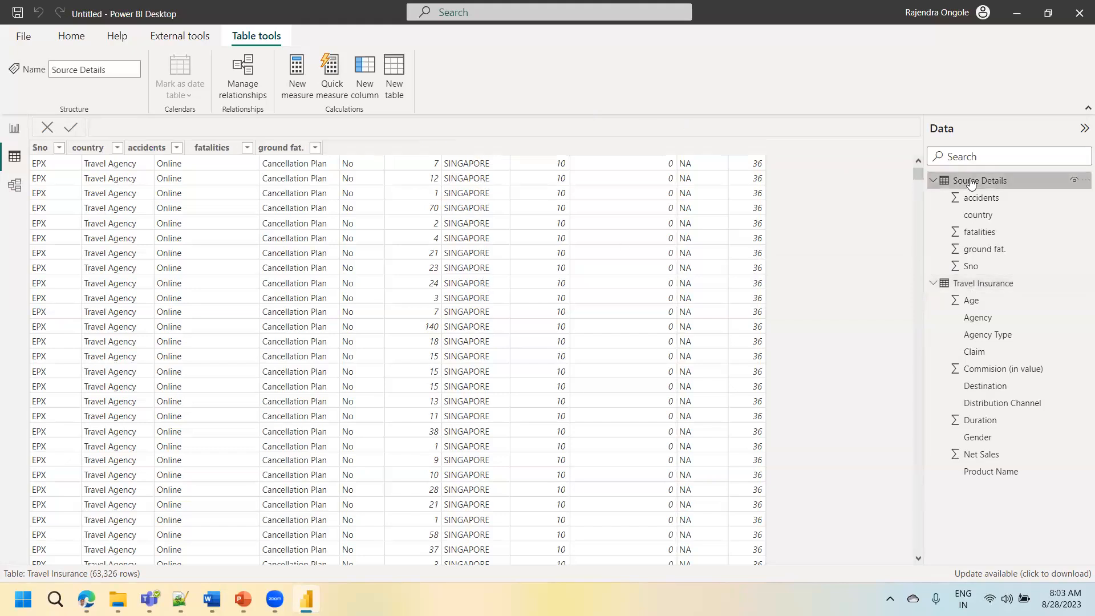
{"action": "left_click", "coordinate": [977, 216]}
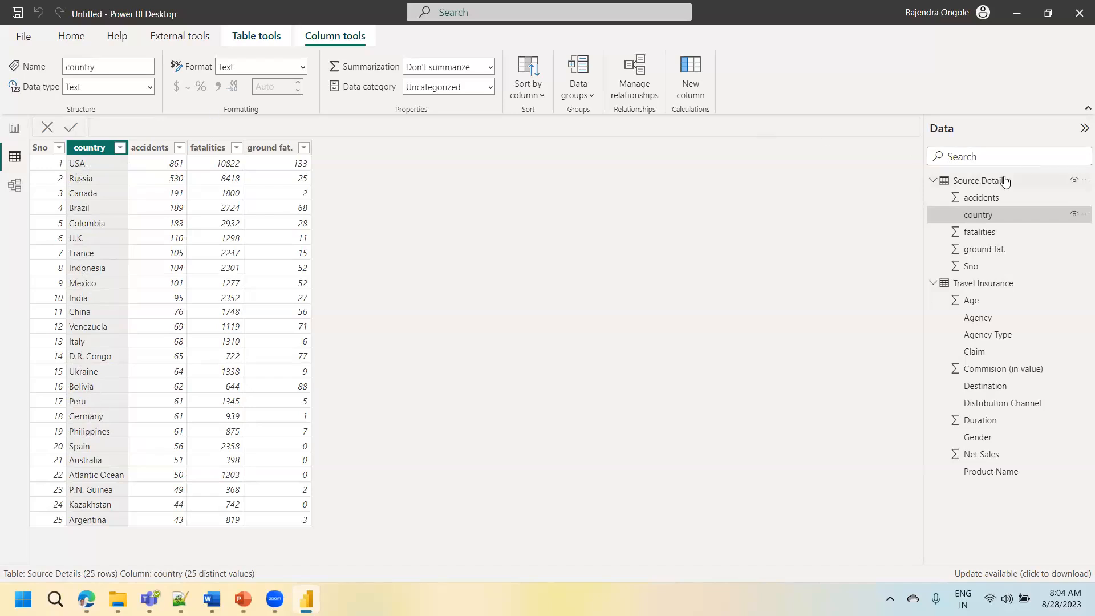
Step: Filter the Destination column of the Travel Insurance table to SINGAPORE only
{"action": "left_click", "coordinate": [976, 285]}
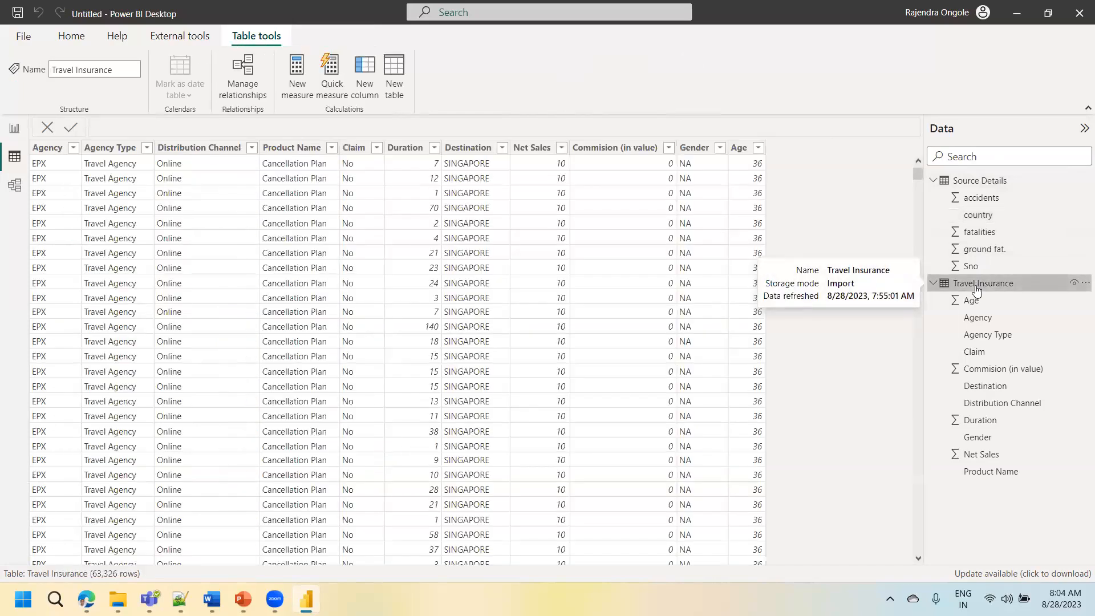
{"action": "left_click", "coordinate": [466, 149]}
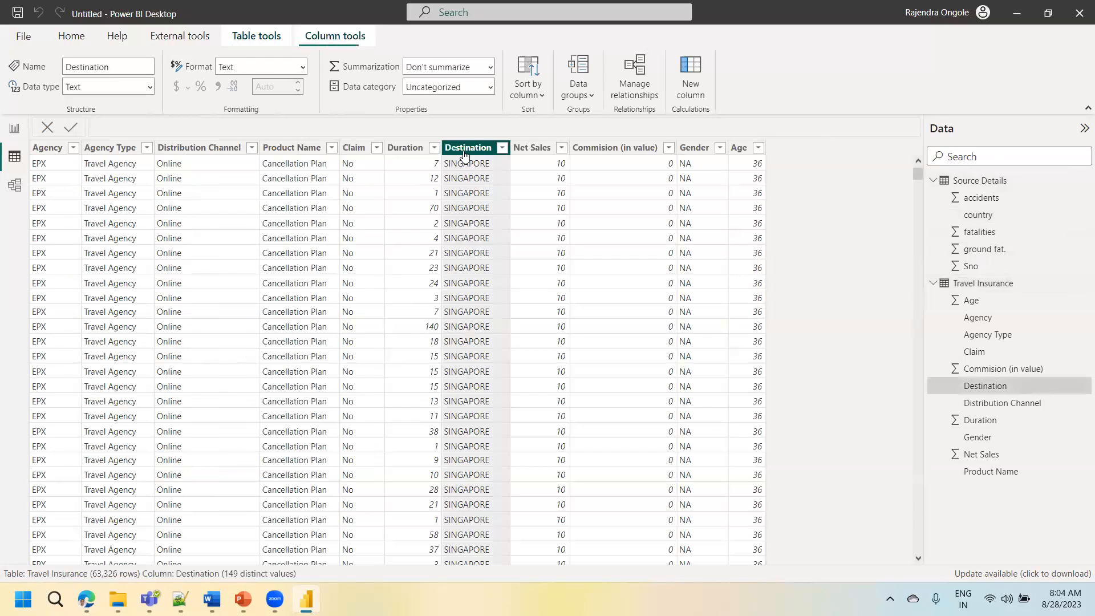
{"action": "left_click", "coordinate": [501, 148]}
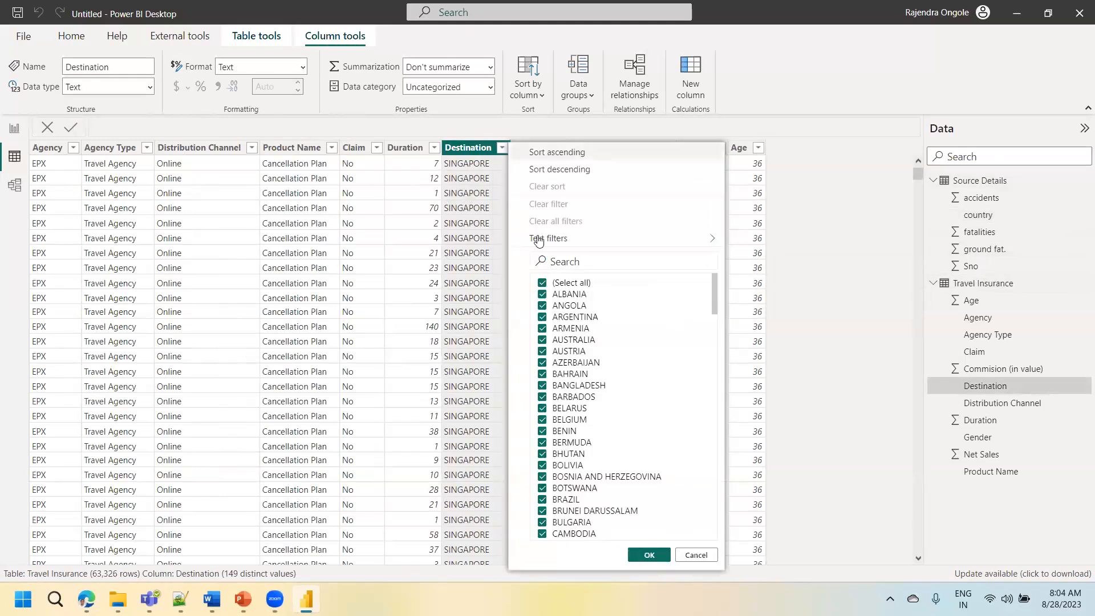
{"action": "left_click", "coordinate": [569, 284]}
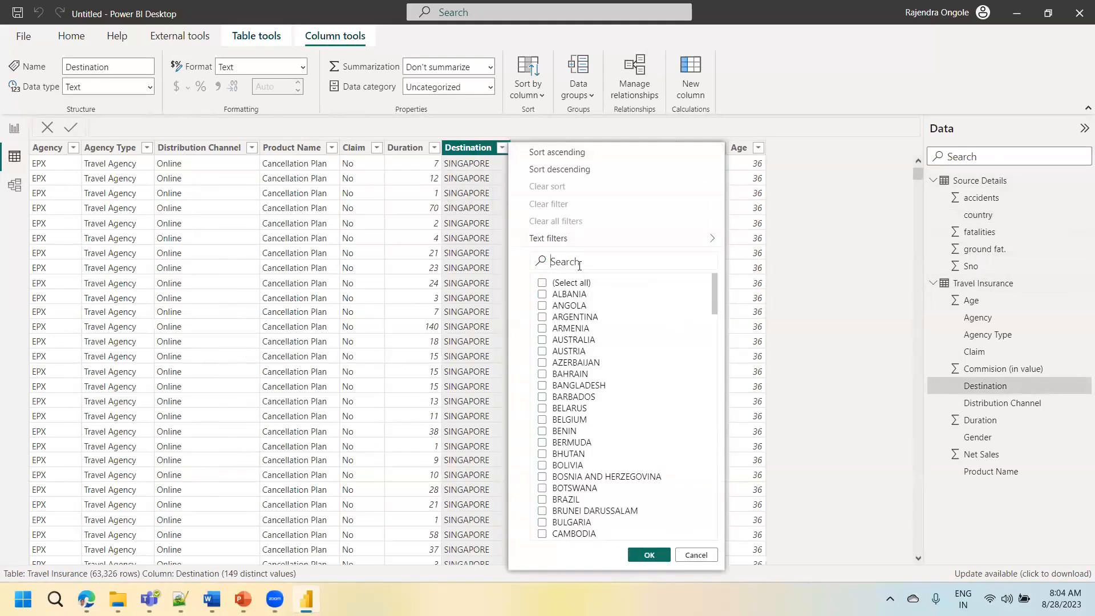
{"action": "type", "text": "sing"}
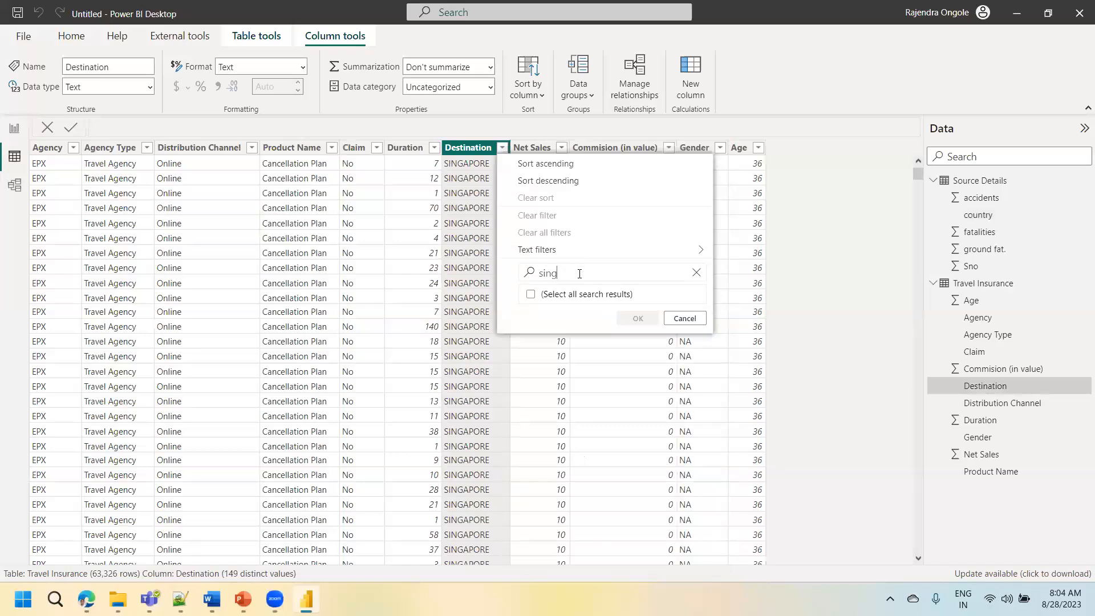
{"action": "left_click", "coordinate": [577, 308]}
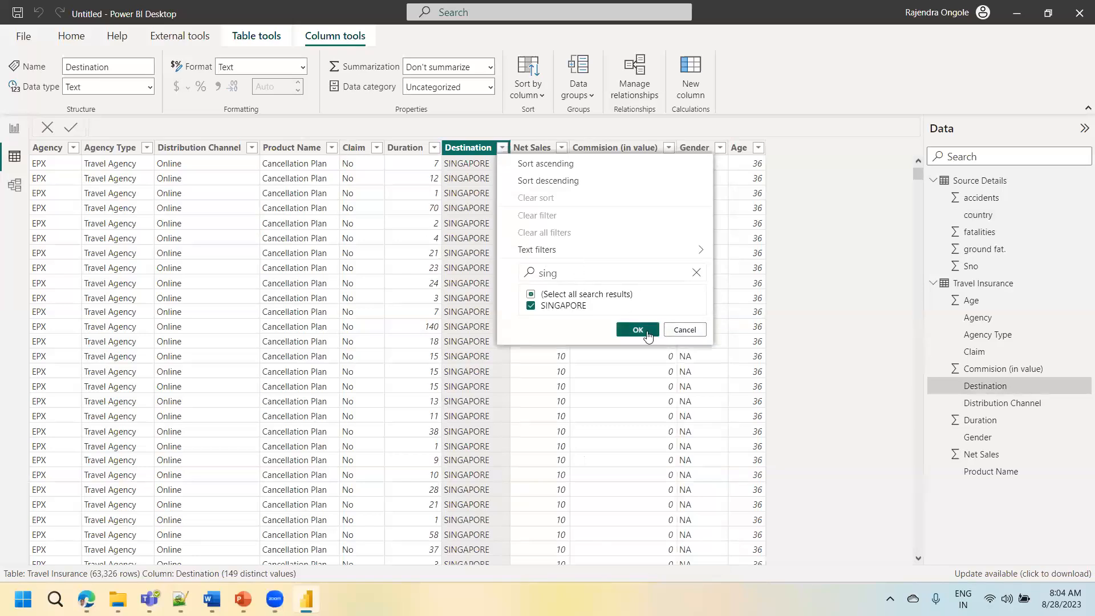
{"action": "left_click", "coordinate": [641, 331]}
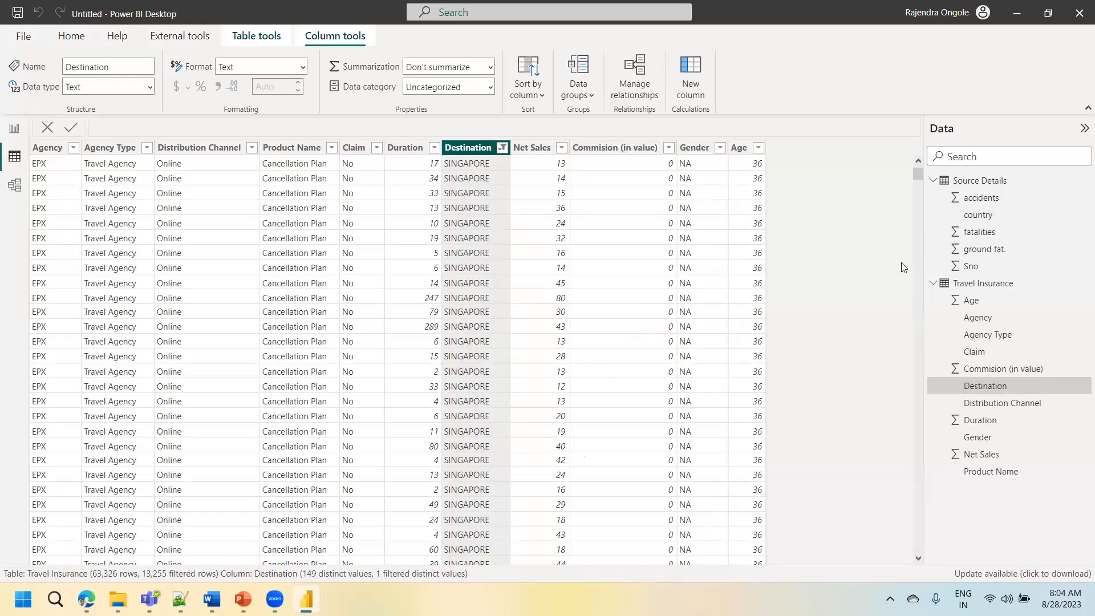
Step: Look through the filtered Travel Insurance rows and clear all filters from the table
{"action": "left_click_drag", "start_coordinate": [917, 172], "coordinate": [964, 542]}
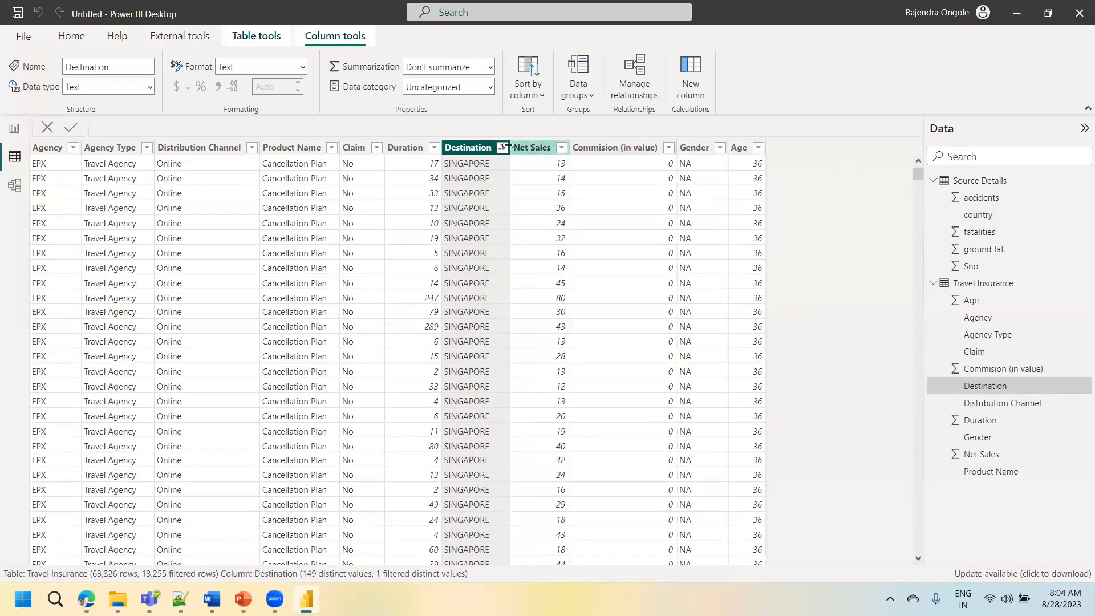
{"action": "left_click", "coordinate": [501, 148]}
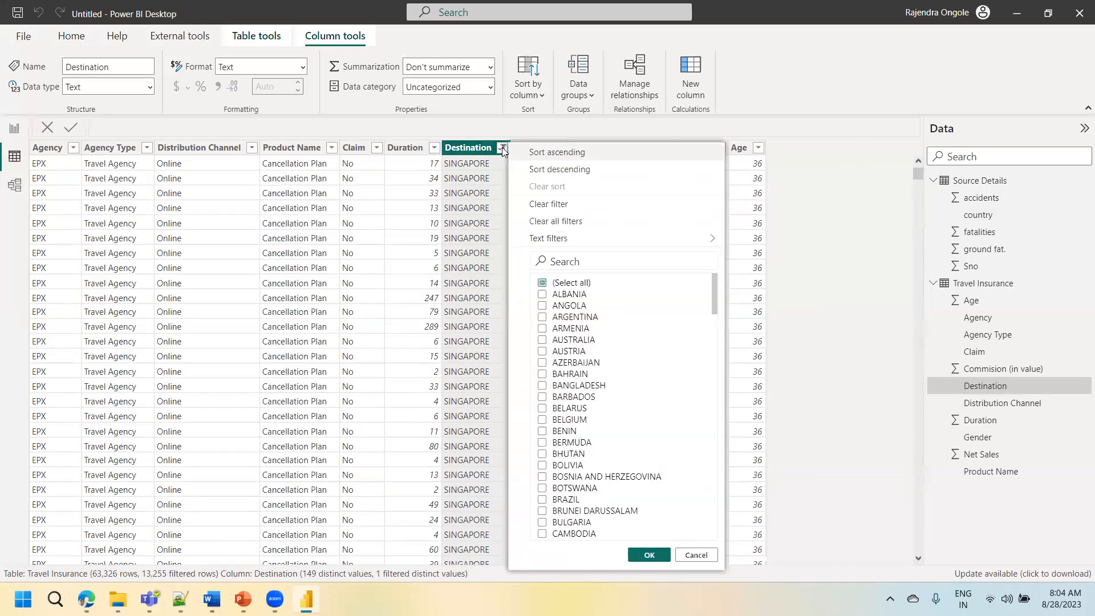
{"action": "left_click", "coordinate": [551, 220]}
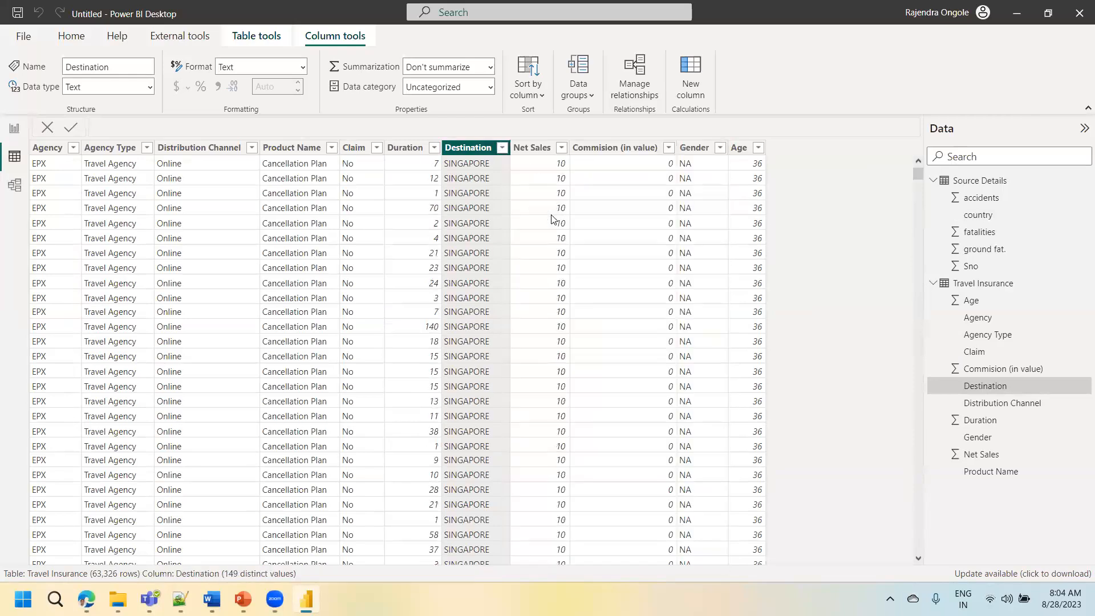
Step: Define a new relationship in the model from the country column of Source Details to the Destination column of Travel Insurance
{"action": "left_click", "coordinate": [15, 185]}
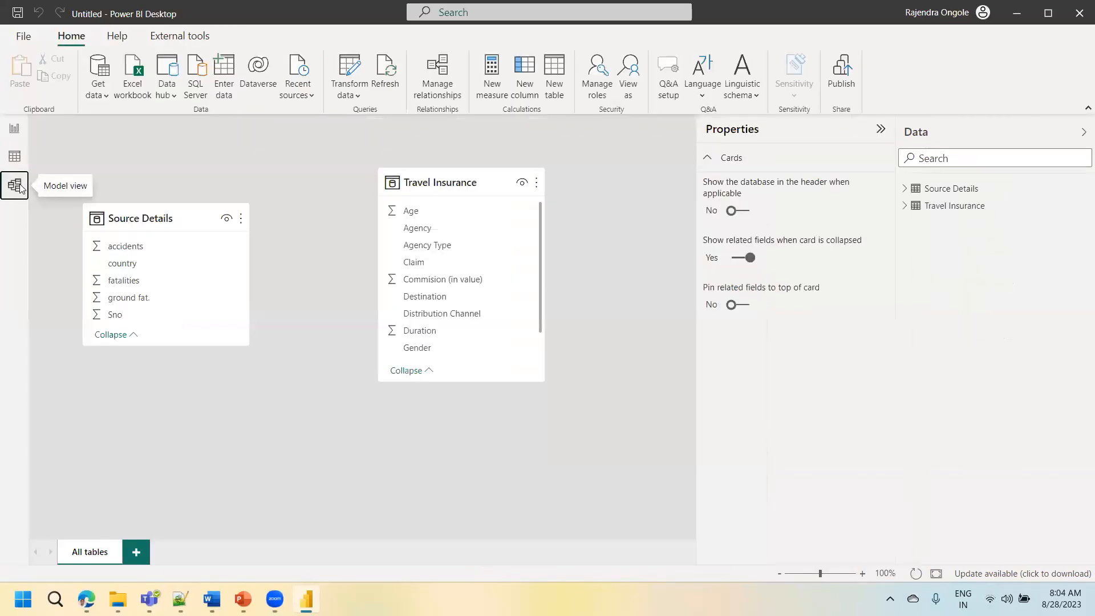
{"action": "left_click", "coordinate": [135, 268]}
{"action": "left_click_drag", "start_coordinate": [135, 270], "coordinate": [185, 268]}
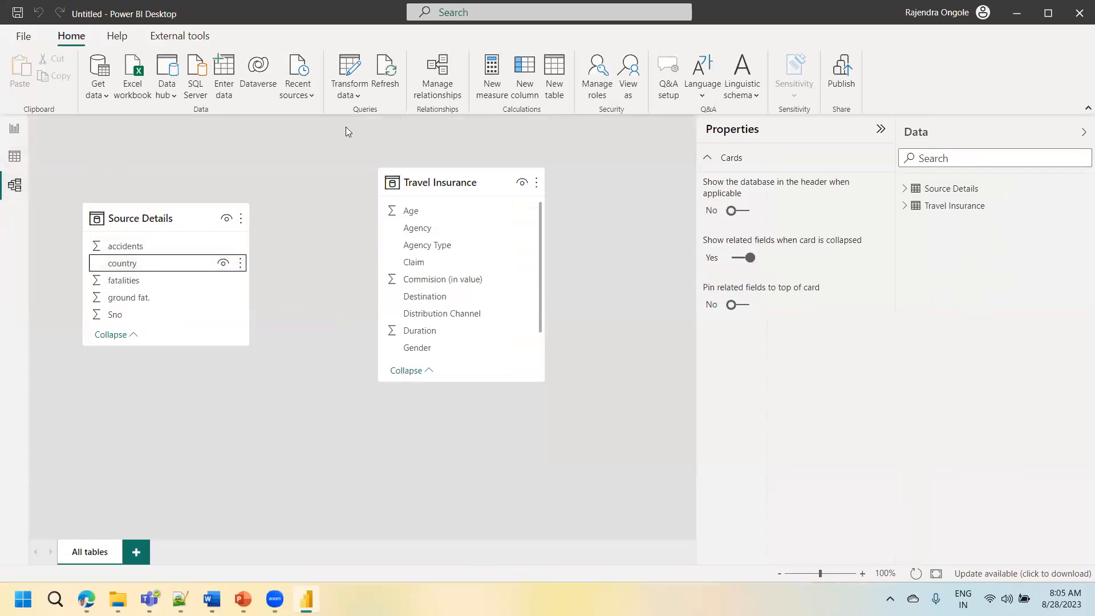
{"action": "left_click", "coordinate": [436, 98]}
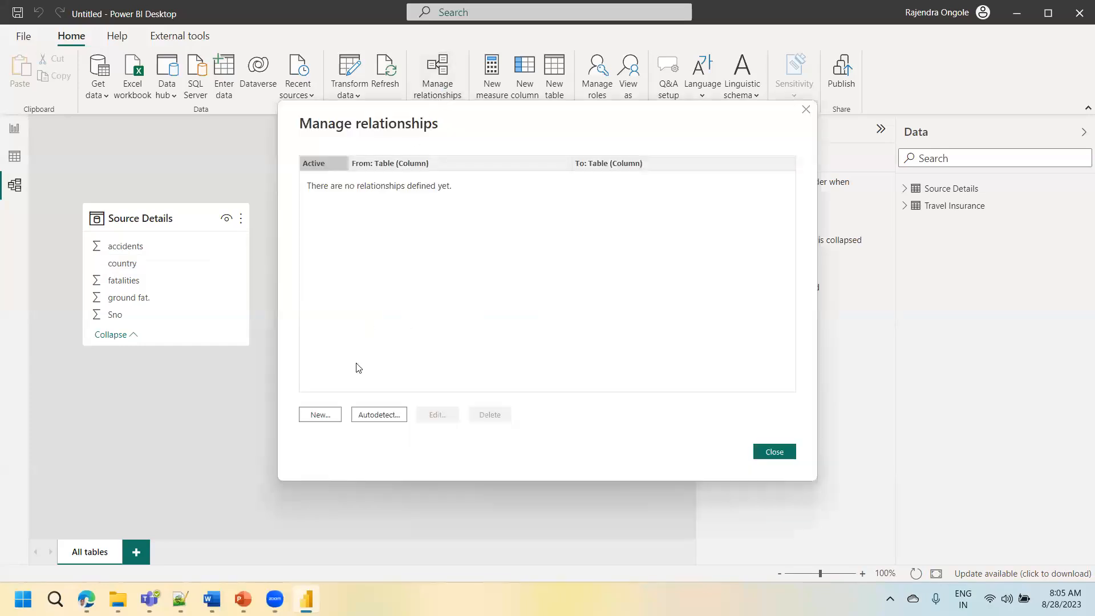
{"action": "left_click", "coordinate": [317, 417]}
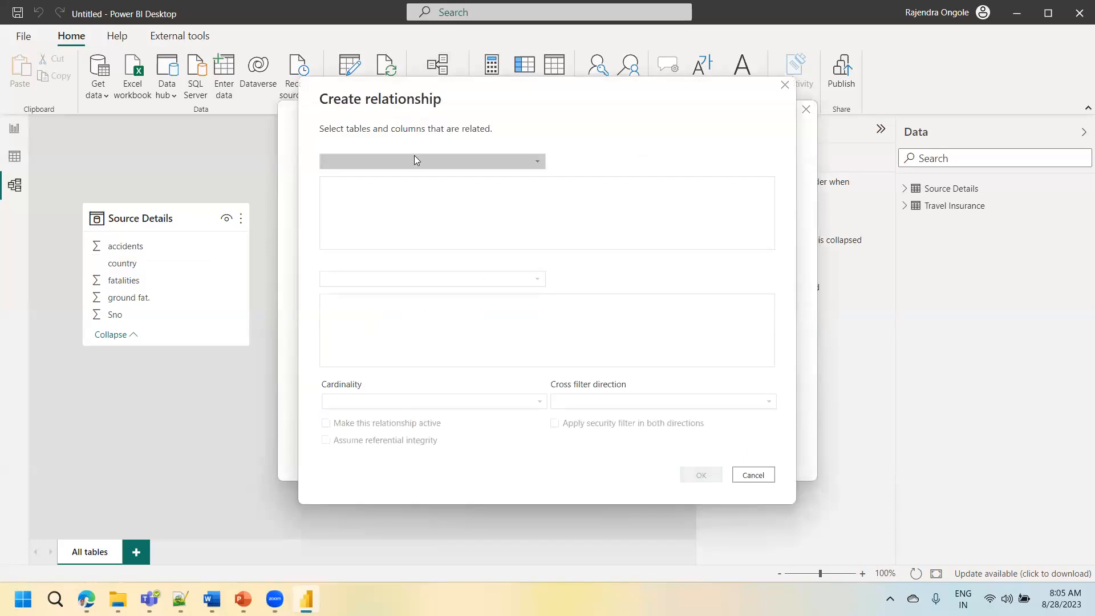
{"action": "left_click", "coordinate": [416, 161]}
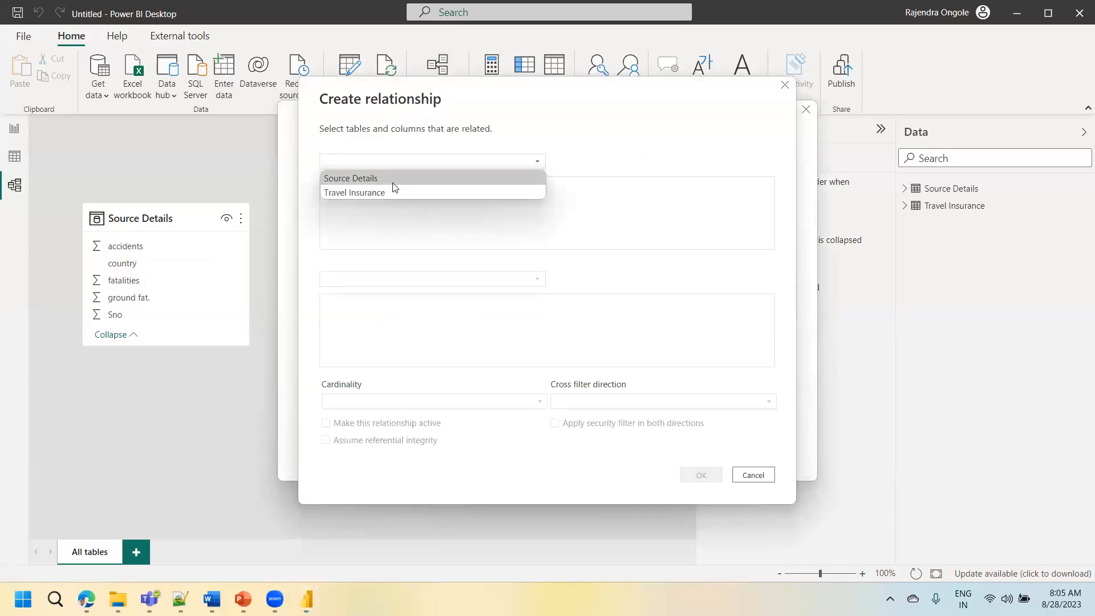
{"action": "left_click", "coordinate": [398, 178]}
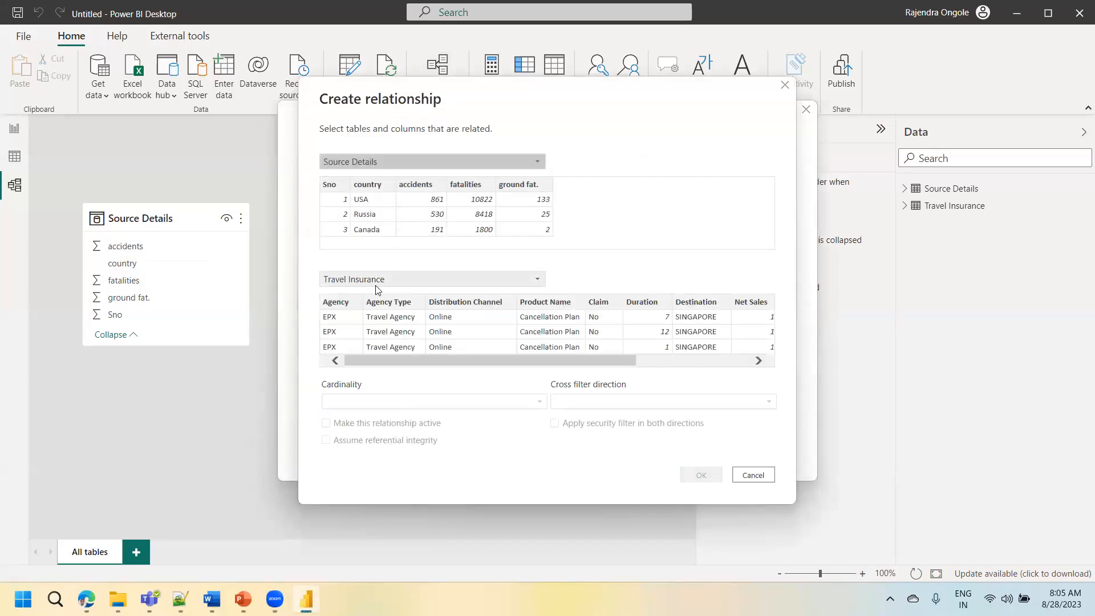
{"action": "left_click", "coordinate": [368, 184]}
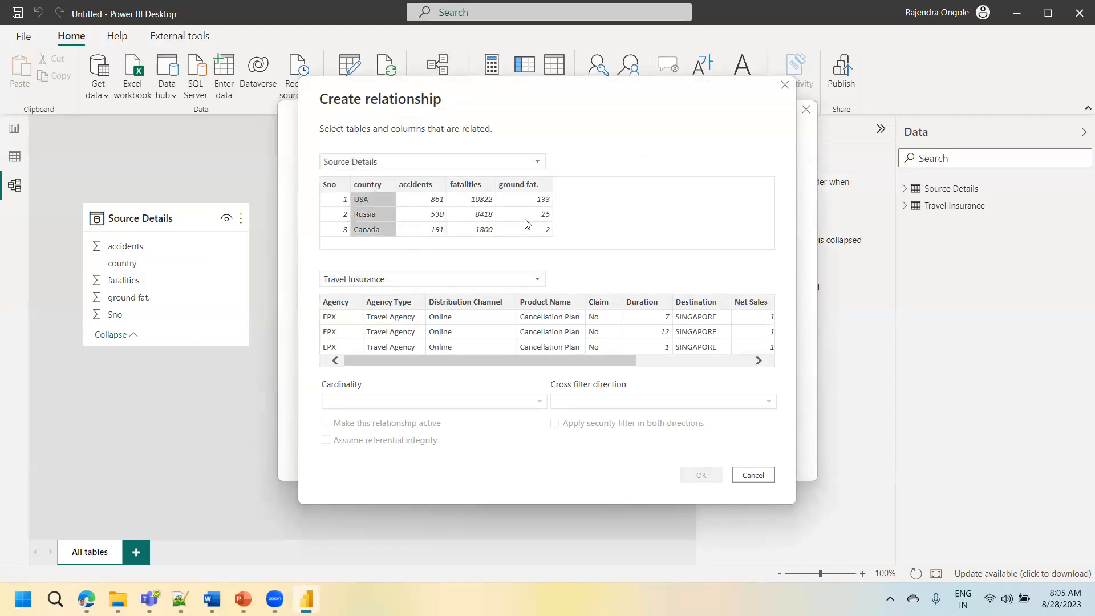
{"action": "left_click", "coordinate": [705, 303]}
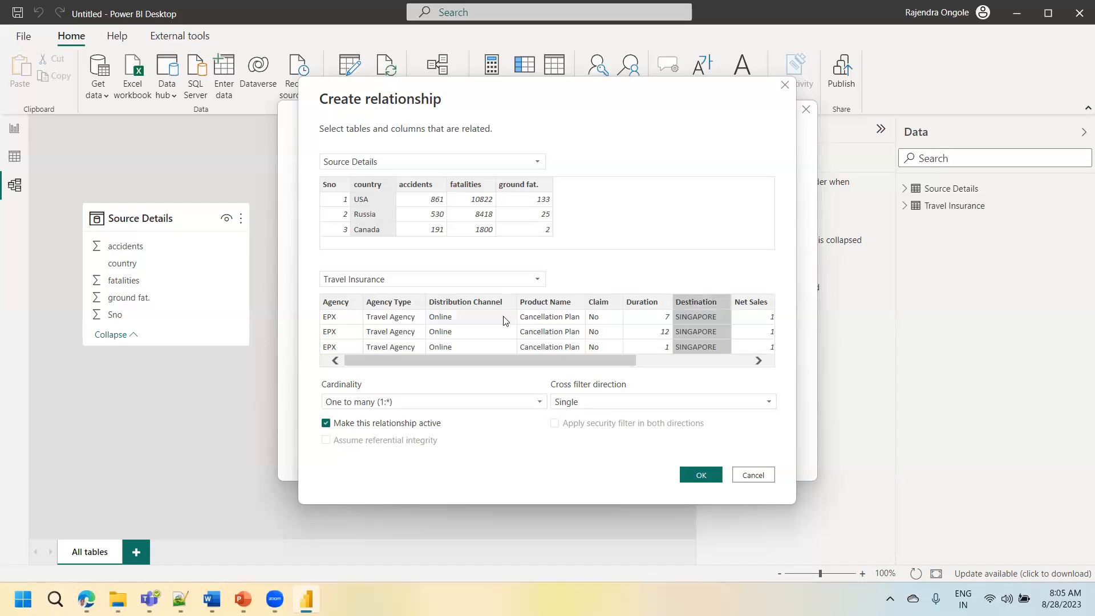
Step: Try Many to one (*:1) cardinality for the new relationship and return it to One to many (1:*)
{"action": "left_click", "coordinate": [386, 405]}
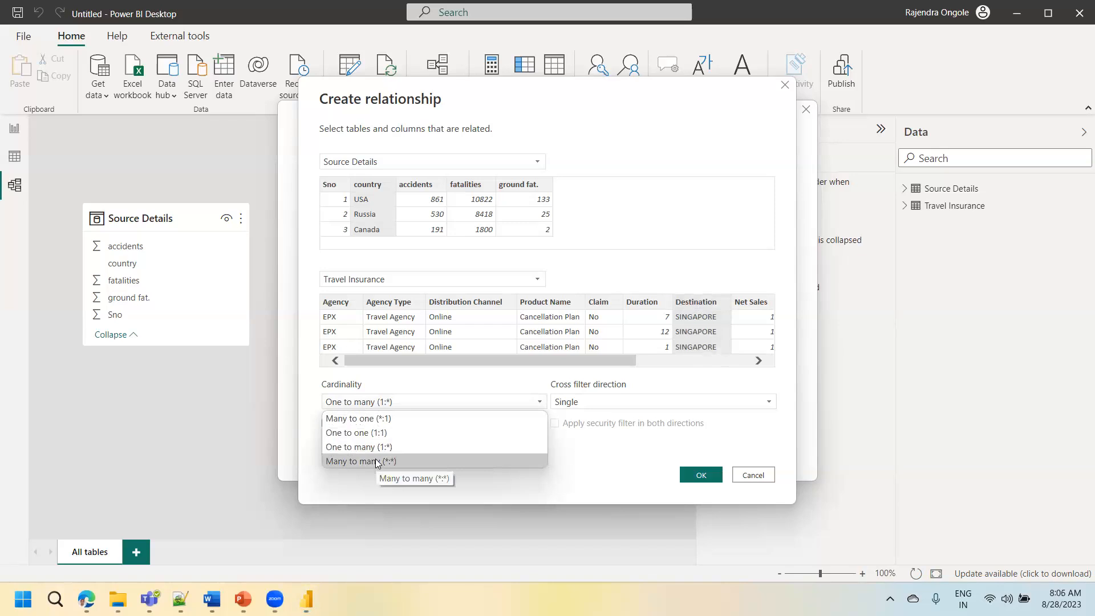
{"action": "left_click", "coordinate": [374, 417]}
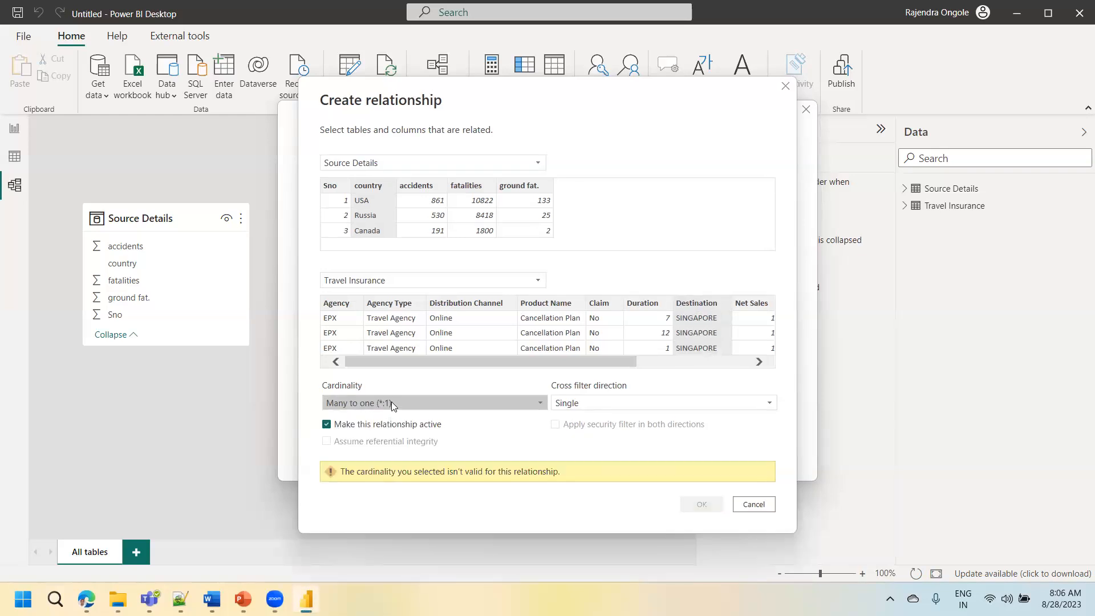
{"action": "left_click", "coordinate": [391, 401]}
{"action": "left_click", "coordinate": [380, 446]}
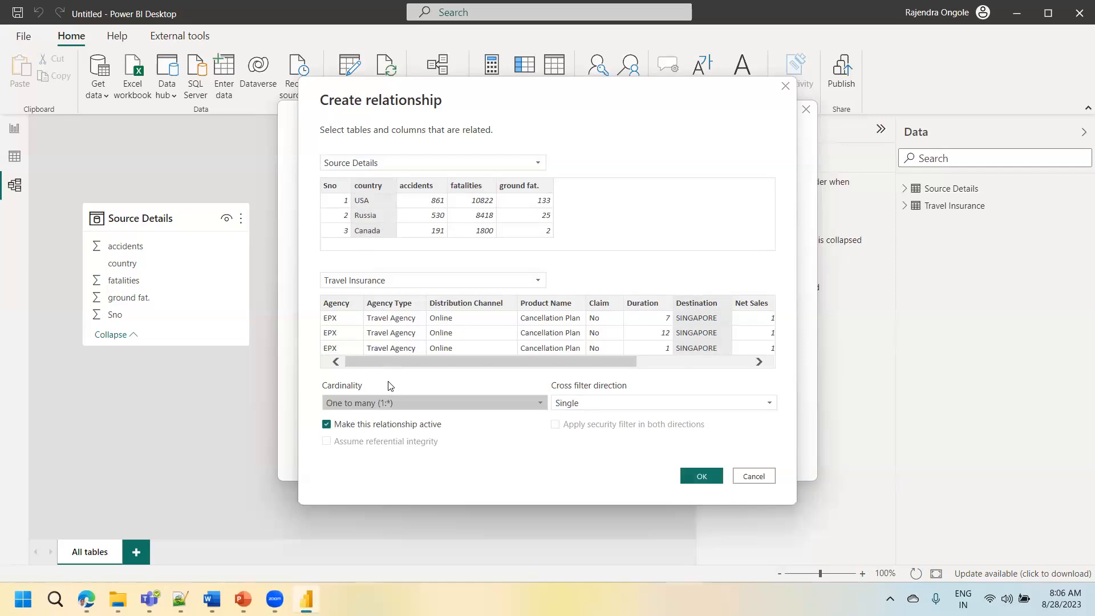
Step: Create the relationship with the Single cross filter direction and finish managing relationships
{"action": "left_click", "coordinate": [587, 404]}
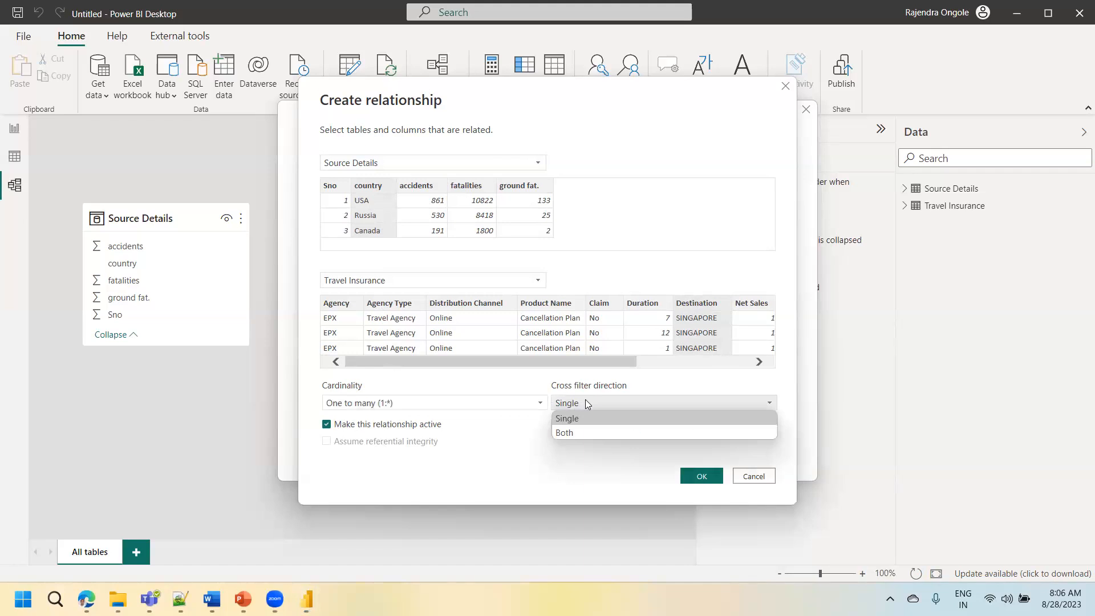
{"action": "left_click", "coordinate": [577, 418]}
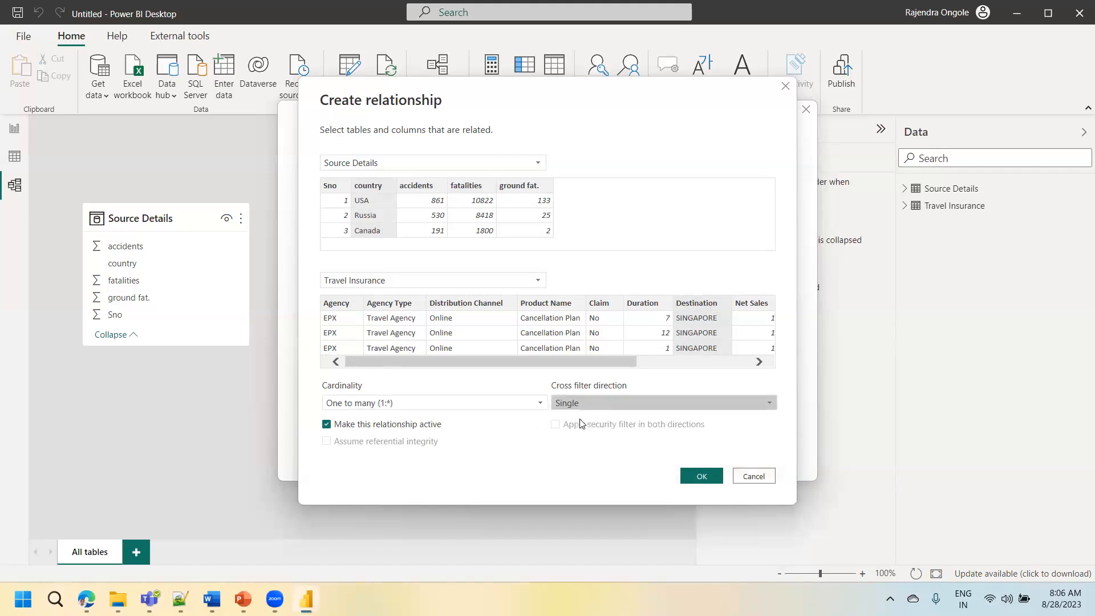
{"action": "left_click", "coordinate": [701, 475]}
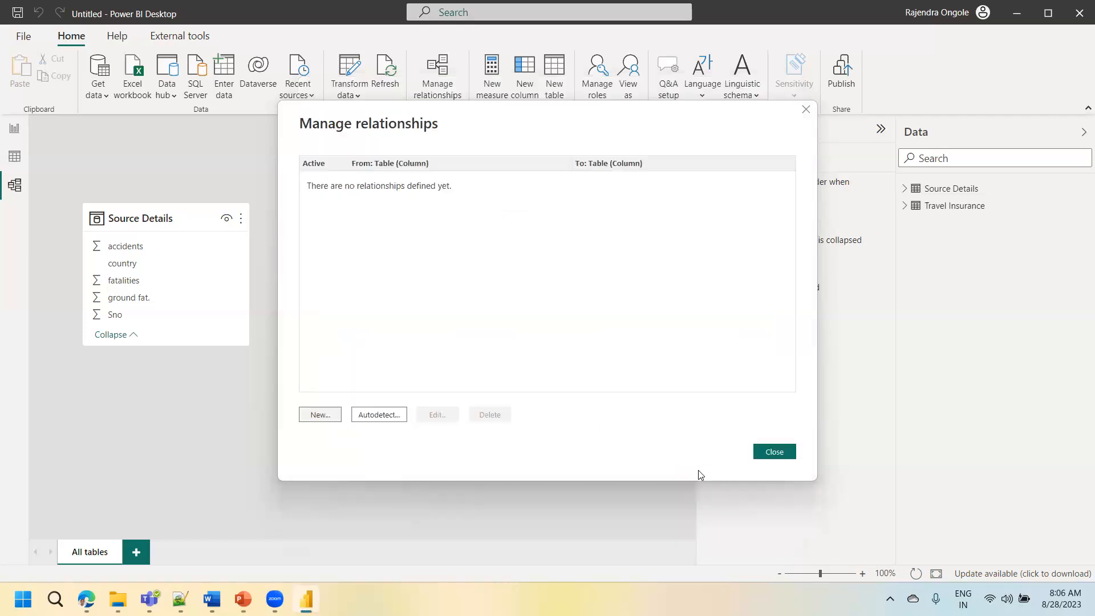
{"action": "left_click", "coordinate": [763, 457]}
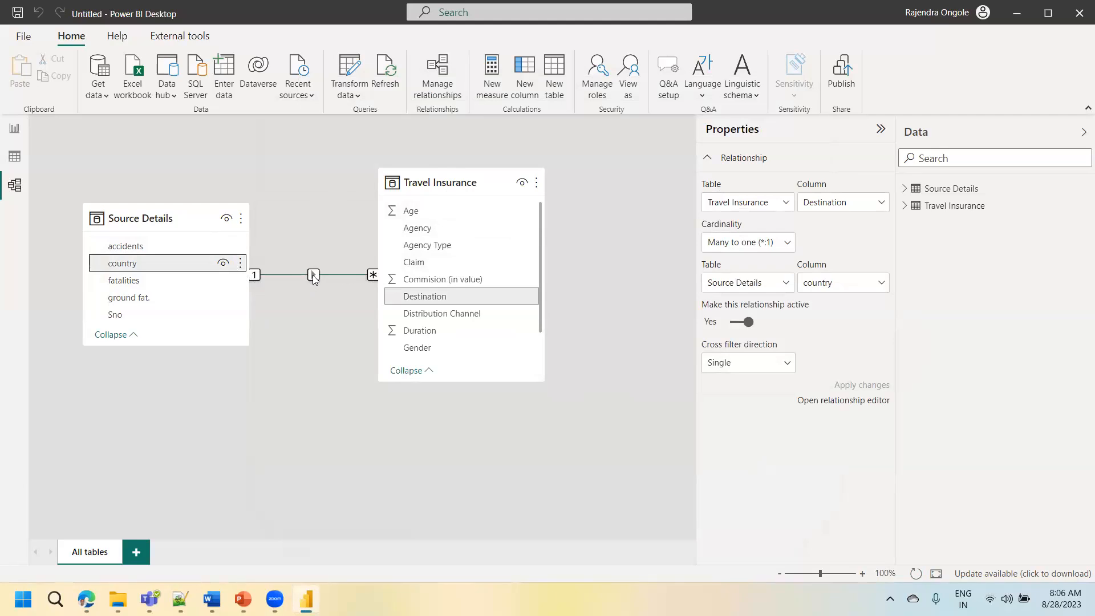
Step: Delete the Agency Type and Sum of accidents table visual from the report page and return to the model diagram
{"action": "left_click", "coordinate": [13, 130]}
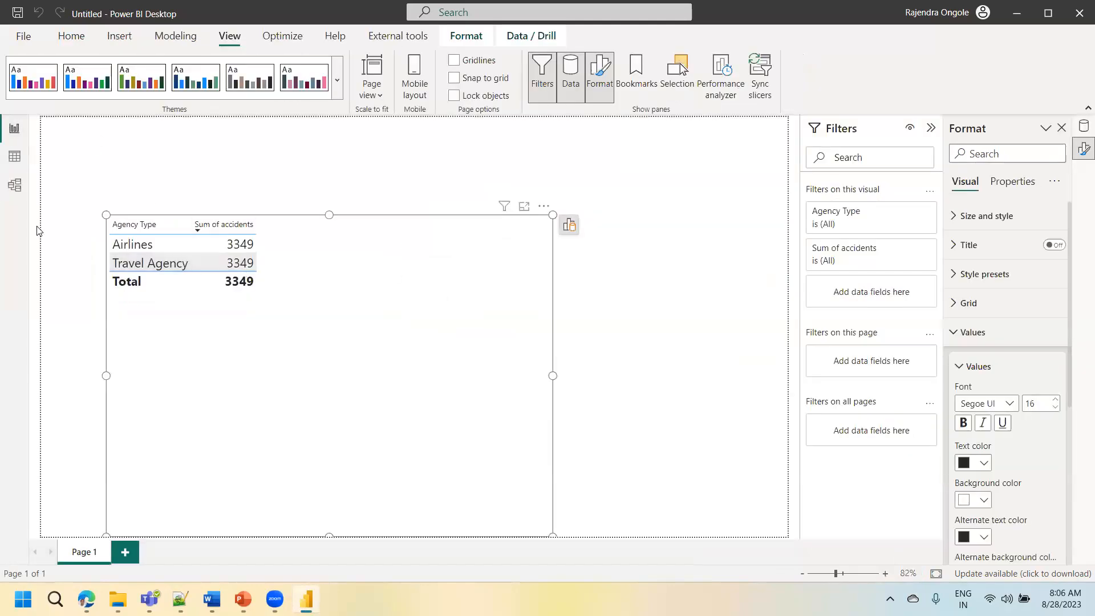
{"action": "key", "text": "Delete"}
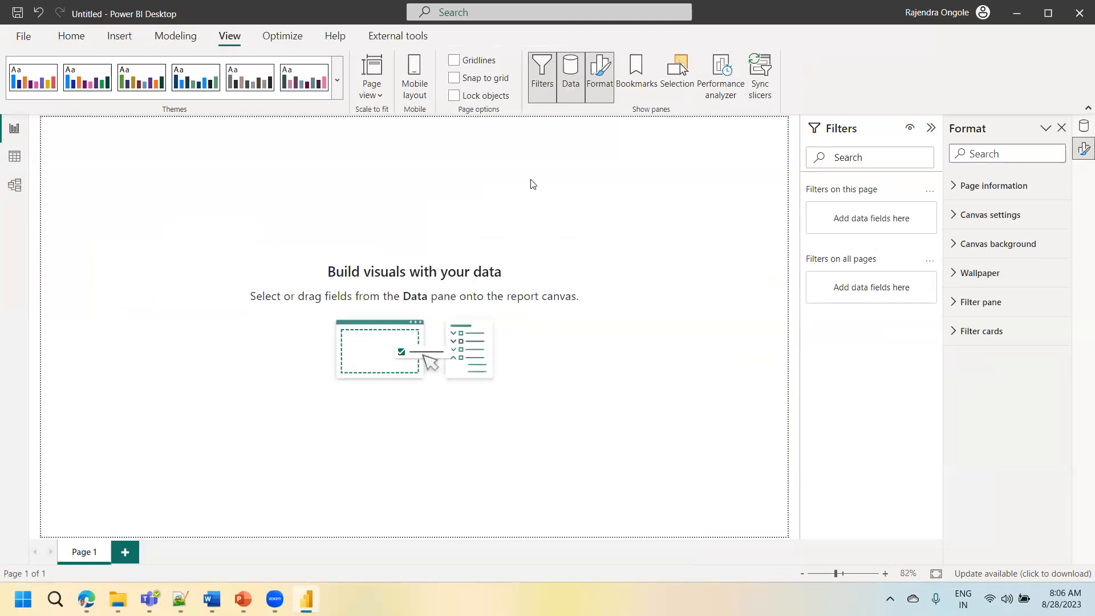
{"action": "left_click", "coordinate": [12, 194]}
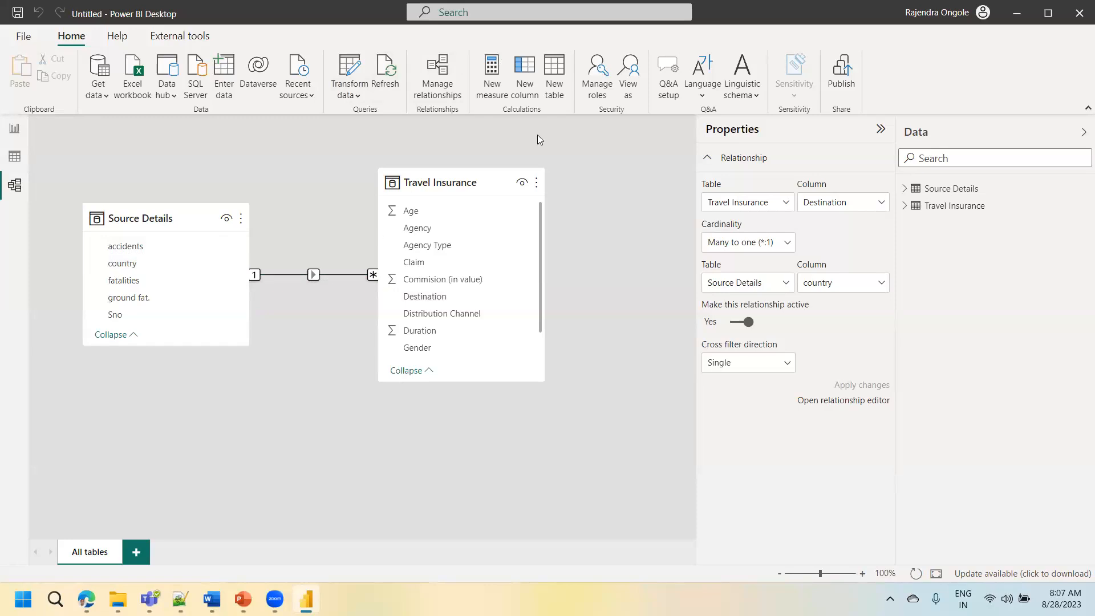
Step: Insert an empty table visual on the report page, enlarge it and fit it into the page's lower-left corner
{"action": "left_click", "coordinate": [14, 128]}
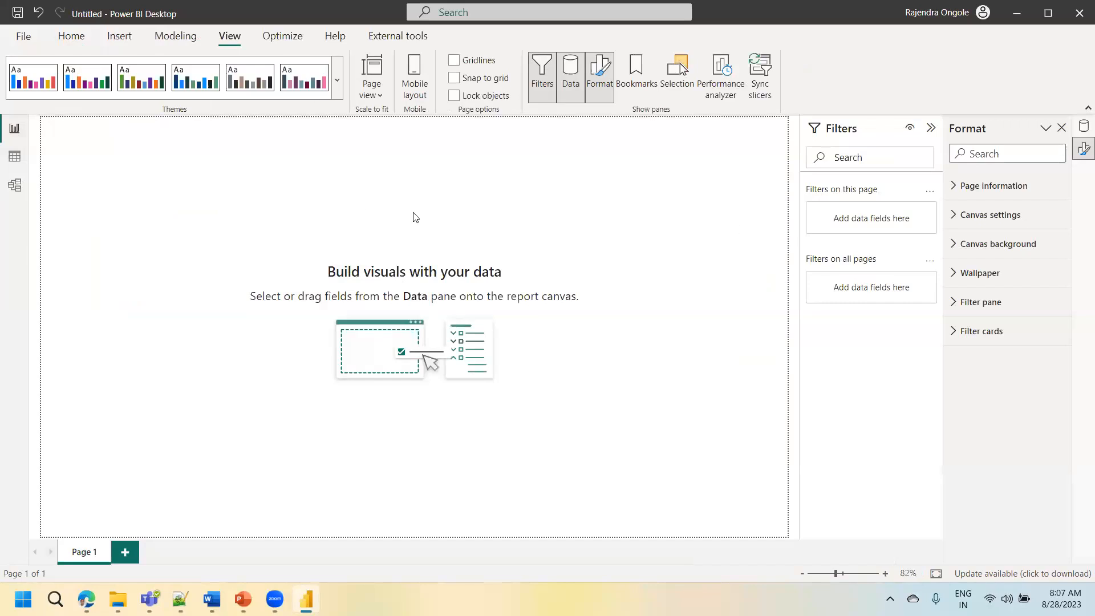
{"action": "left_click", "coordinate": [74, 39]}
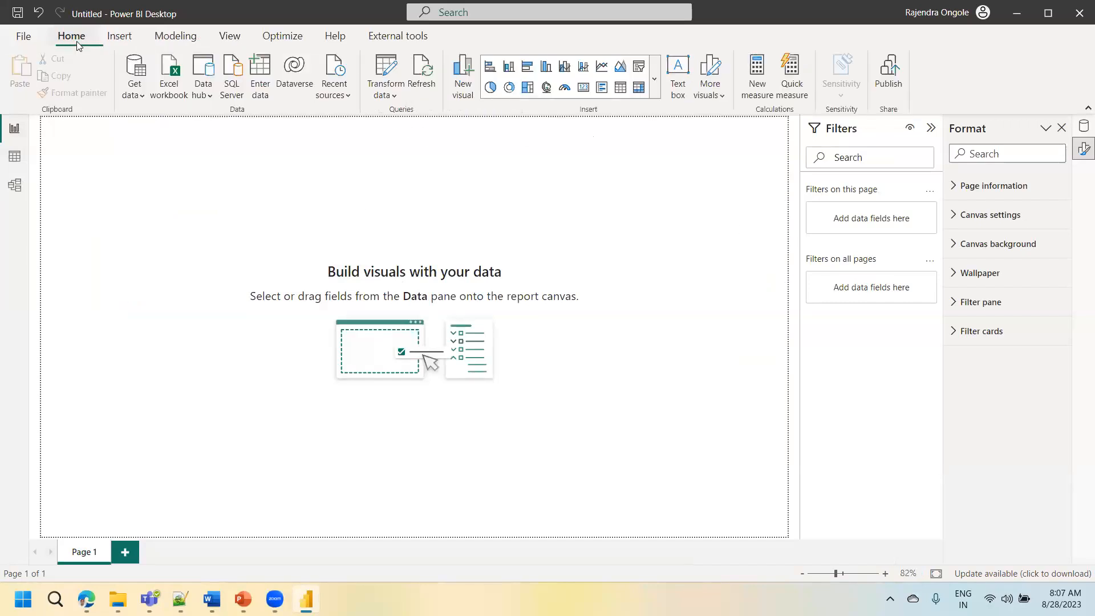
{"action": "left_click", "coordinate": [656, 78]}
{"action": "left_click", "coordinate": [621, 86]}
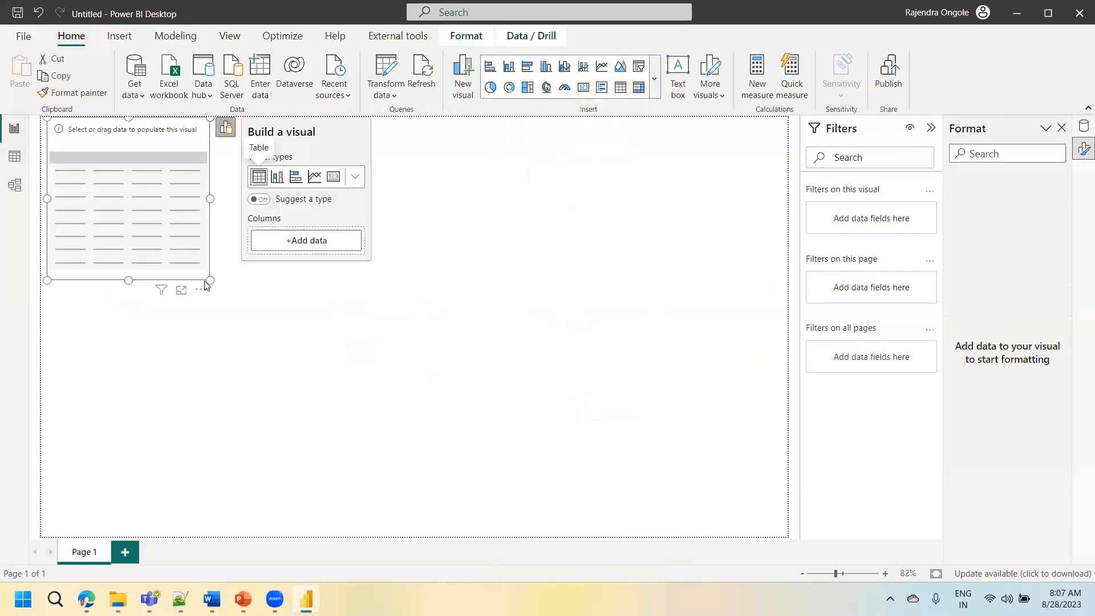
{"action": "left_click_drag", "start_coordinate": [210, 280], "coordinate": [398, 486]}
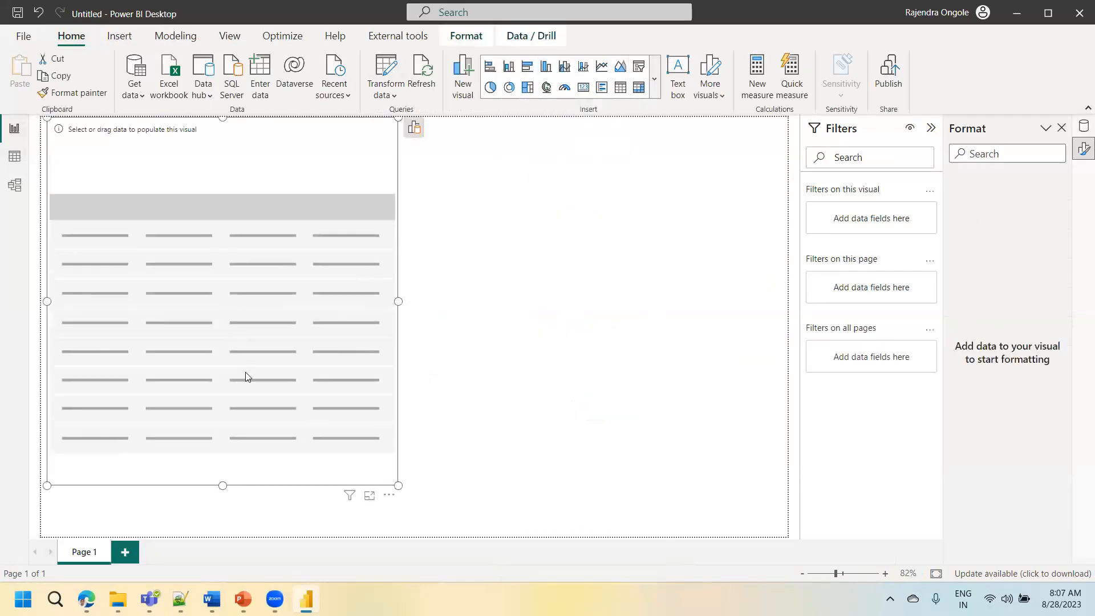
{"action": "left_click_drag", "start_coordinate": [403, 169], "coordinate": [356, 279]}
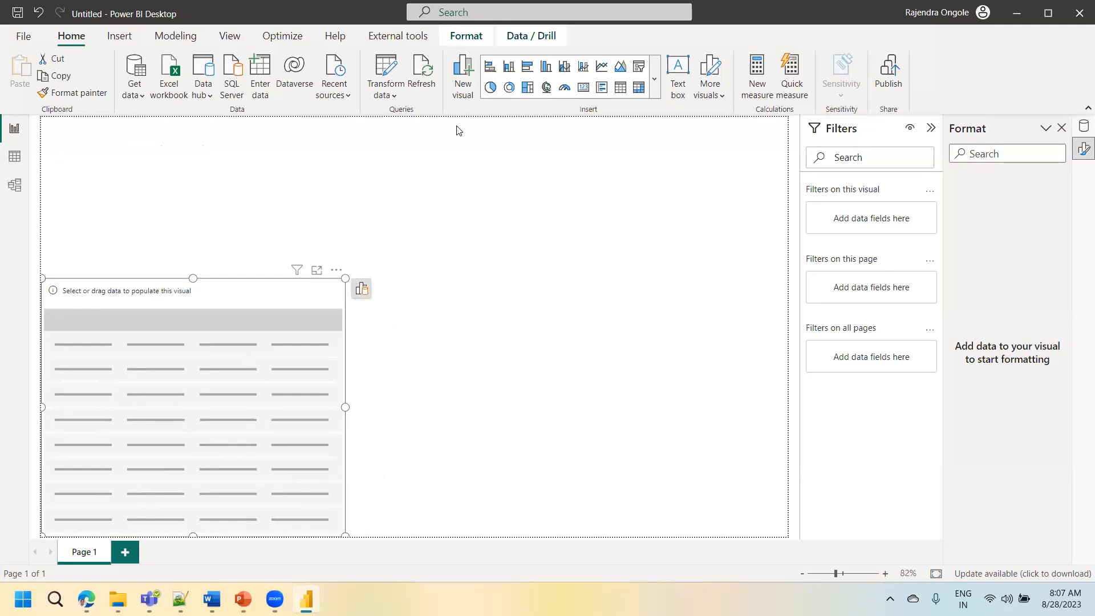
Step: Examine the settings of the relationship between Source Details and Travel Insurance in the model without changing them
{"action": "left_click", "coordinate": [15, 185]}
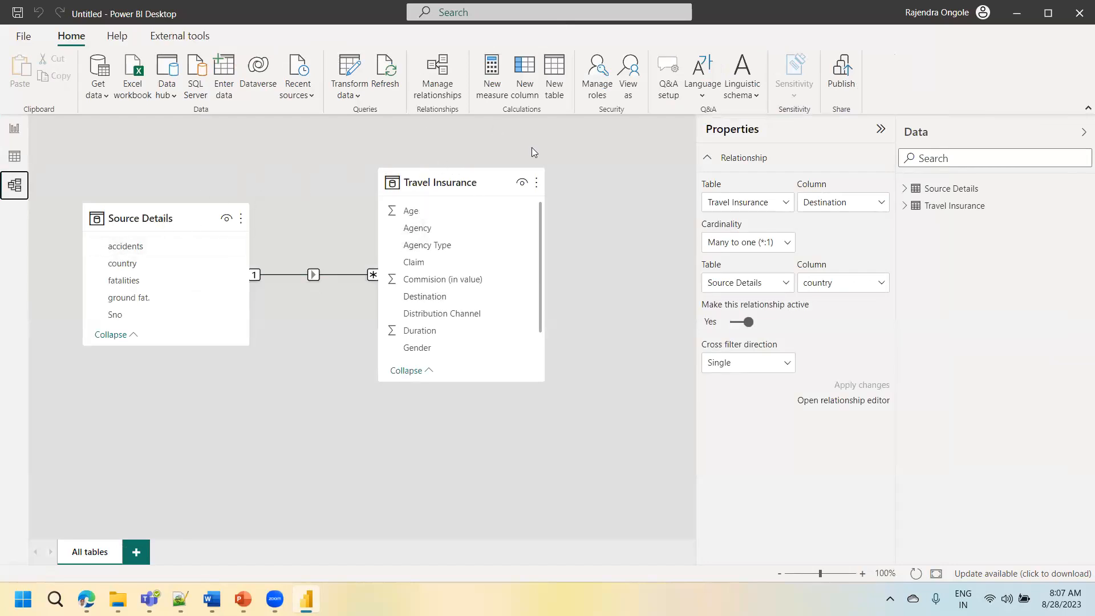
{"action": "double_click", "coordinate": [317, 276]}
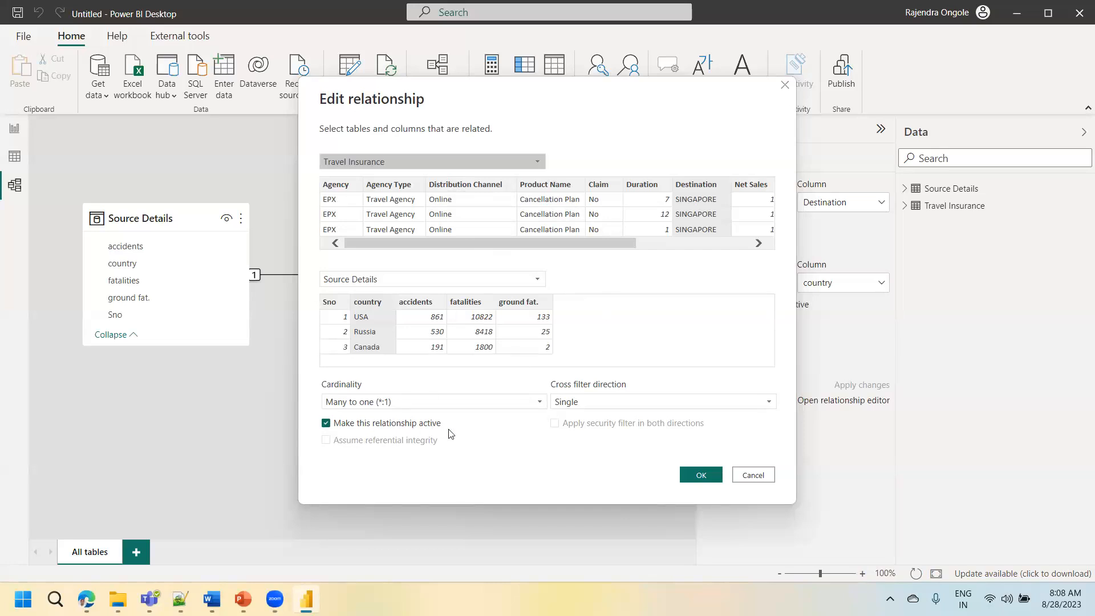
{"action": "left_click", "coordinate": [753, 479]}
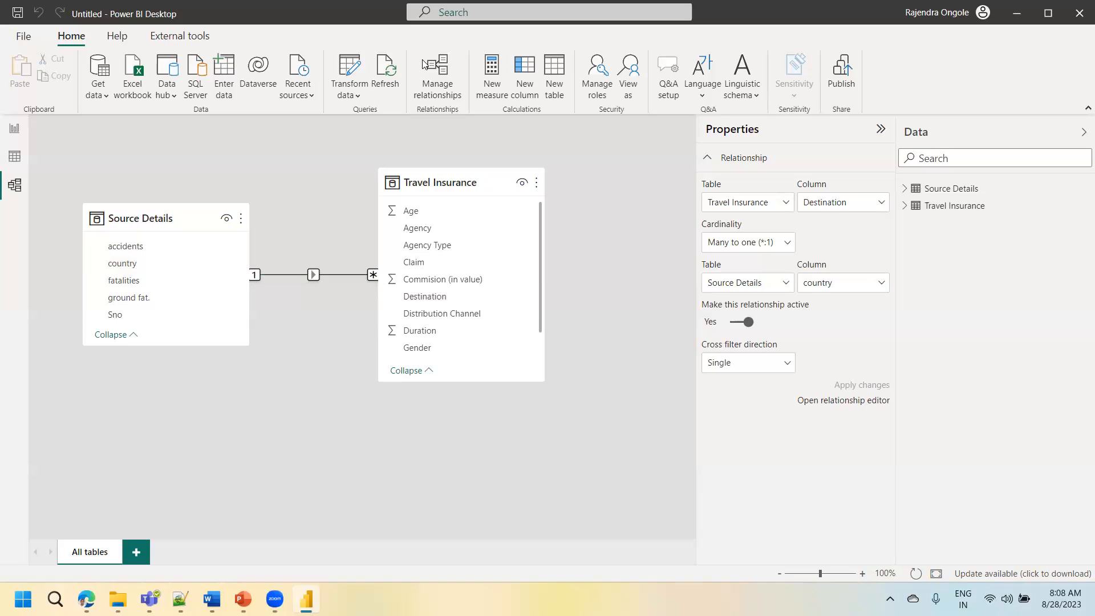
Step: Return to the report page and add the Agency field from Travel Insurance to the empty table visual
{"action": "left_click", "coordinate": [15, 128]}
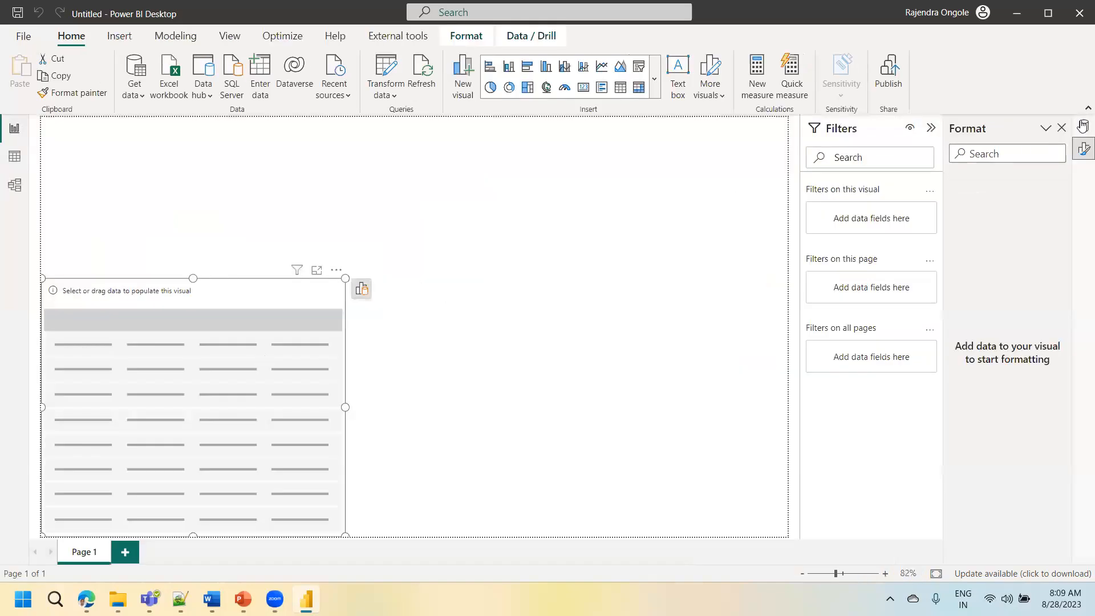
{"action": "left_click", "coordinate": [370, 292]}
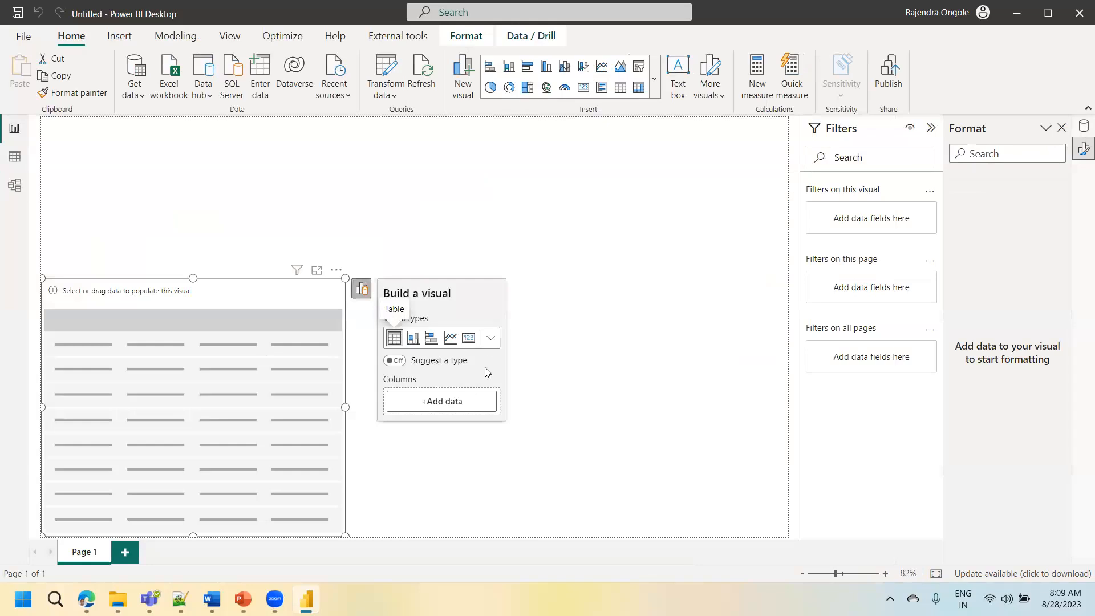
{"action": "left_click", "coordinate": [463, 402]}
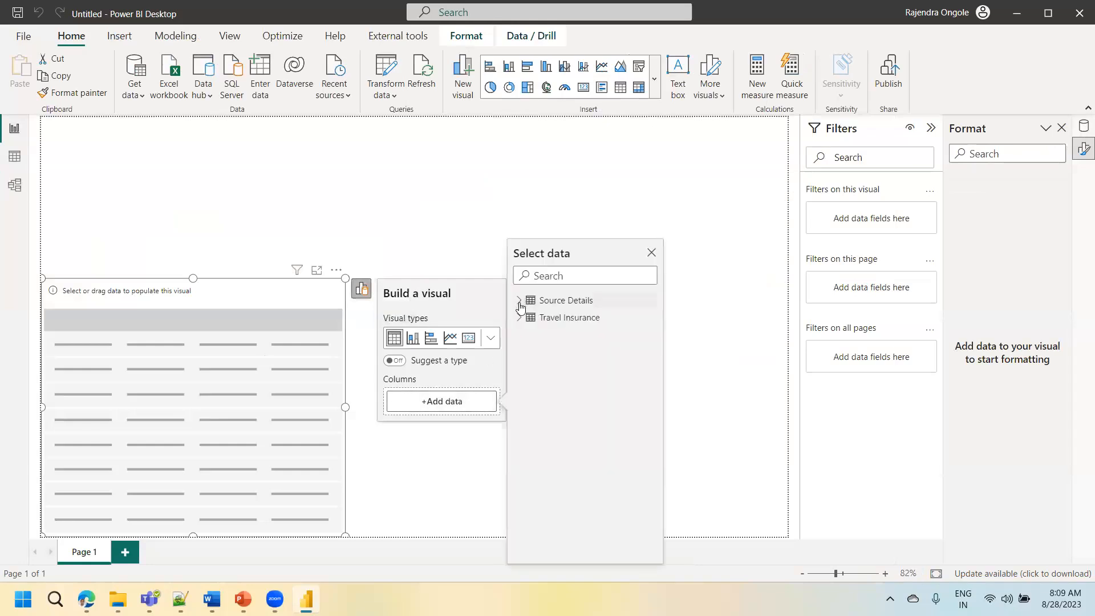
{"action": "left_click", "coordinate": [520, 317]}
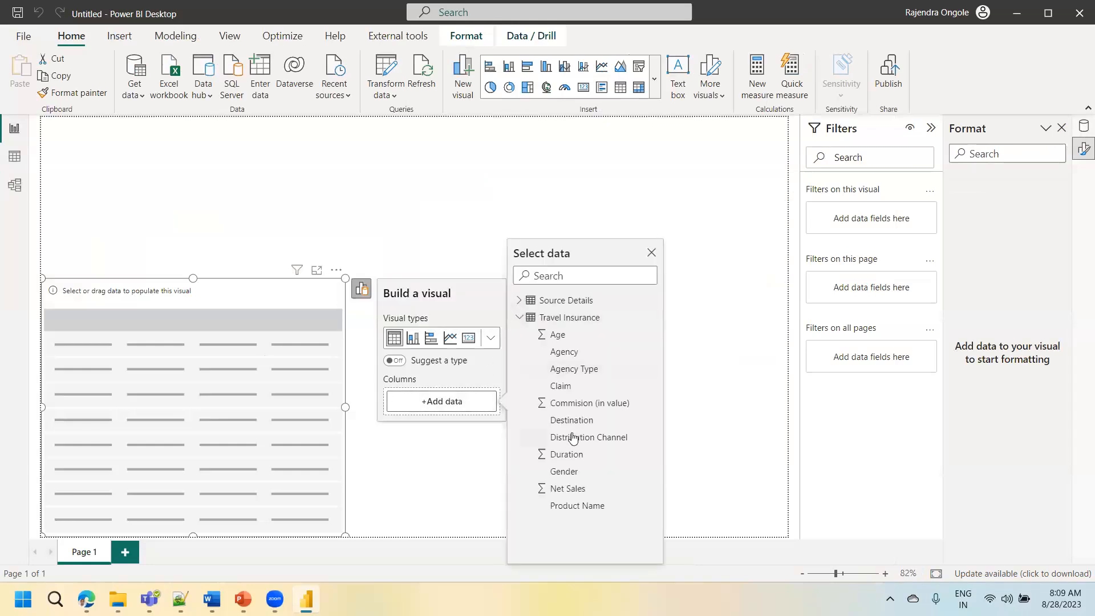
{"action": "left_click", "coordinate": [565, 352]}
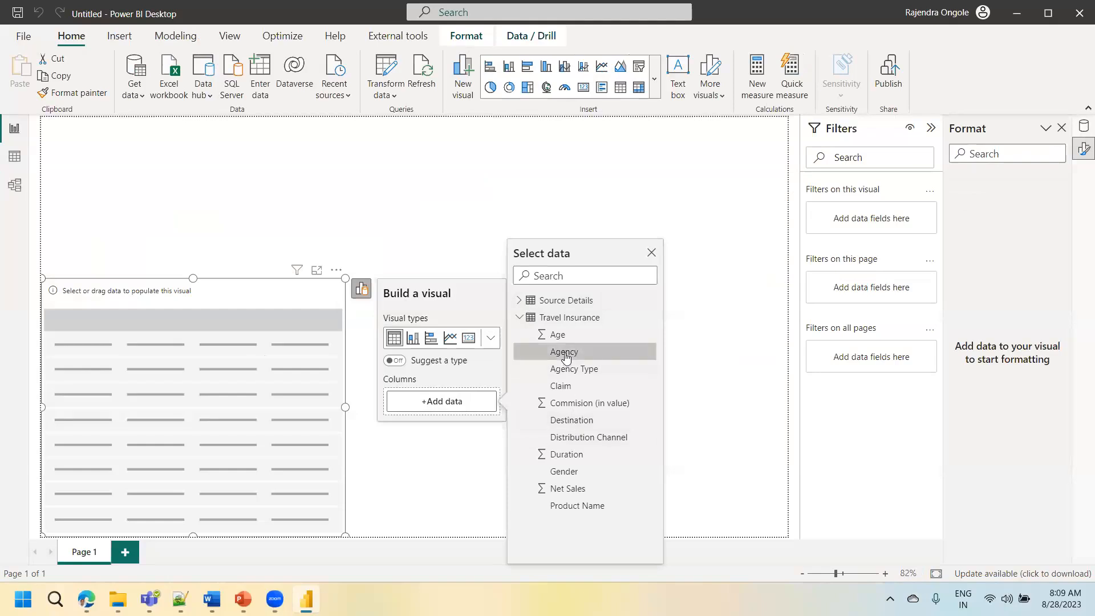
Step: Add the country and accidents fields from Source Details to the table, then enlarge it and shift it towards the page's middle
{"action": "left_click", "coordinate": [442, 425]}
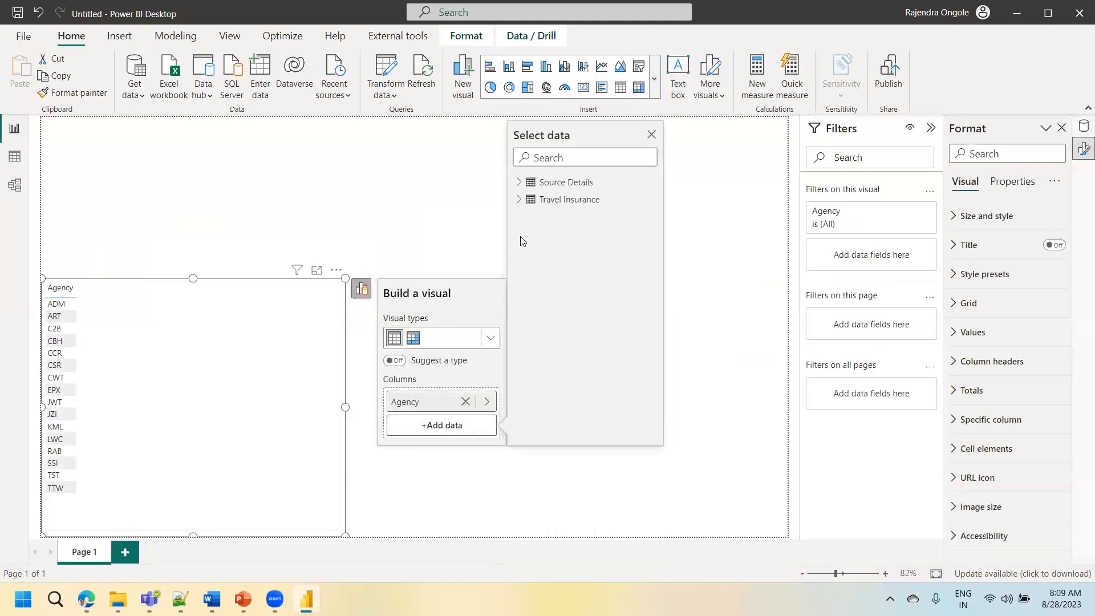
{"action": "left_click", "coordinate": [517, 183]}
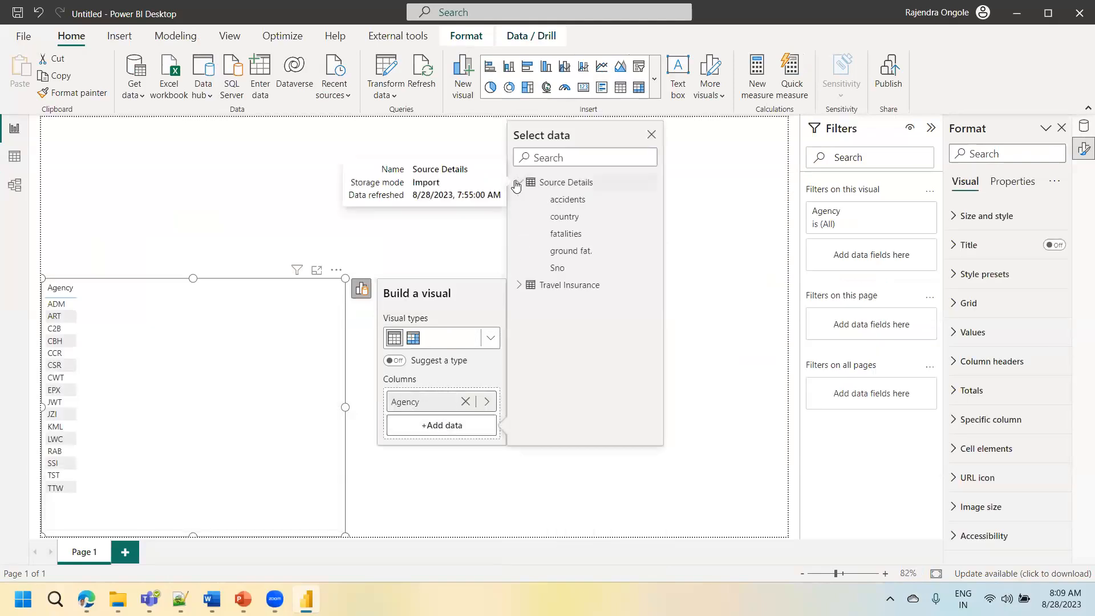
{"action": "left_click", "coordinate": [570, 217]}
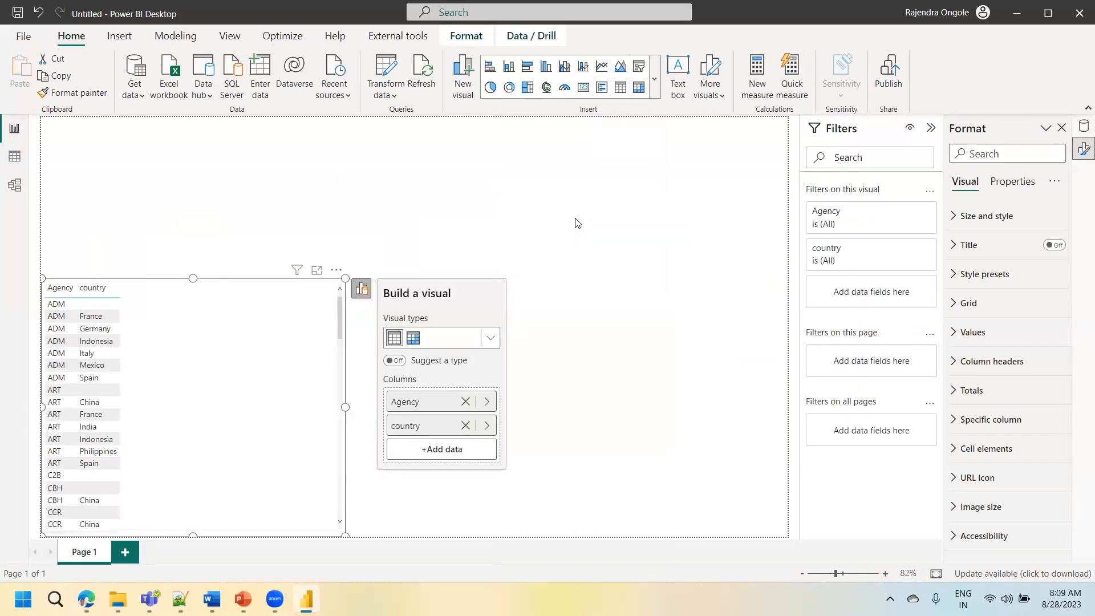
{"action": "left_click", "coordinate": [445, 449]}
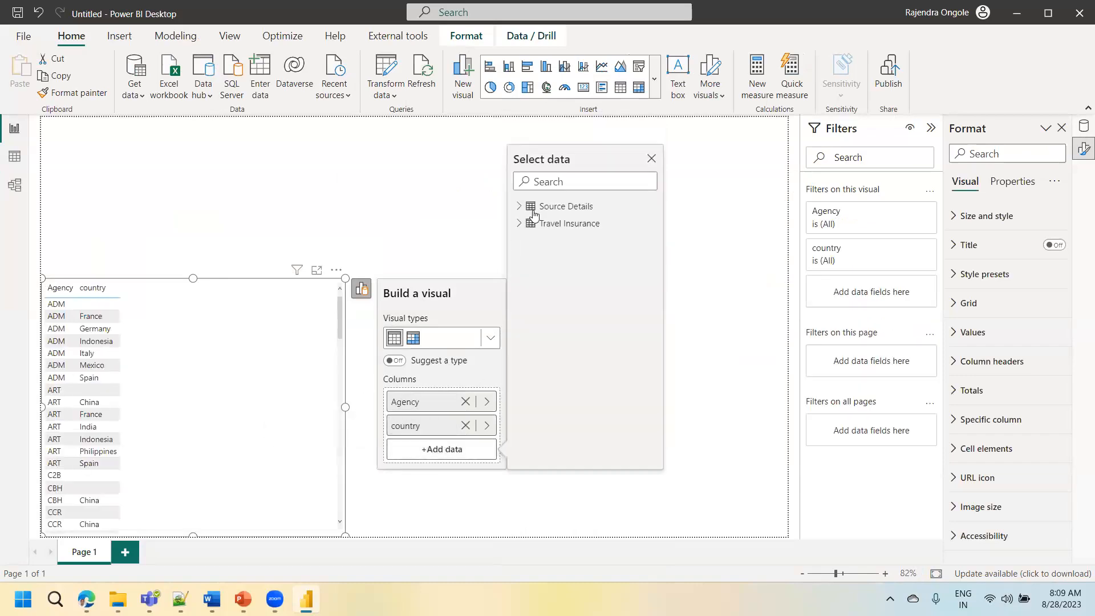
{"action": "left_click", "coordinate": [519, 206]}
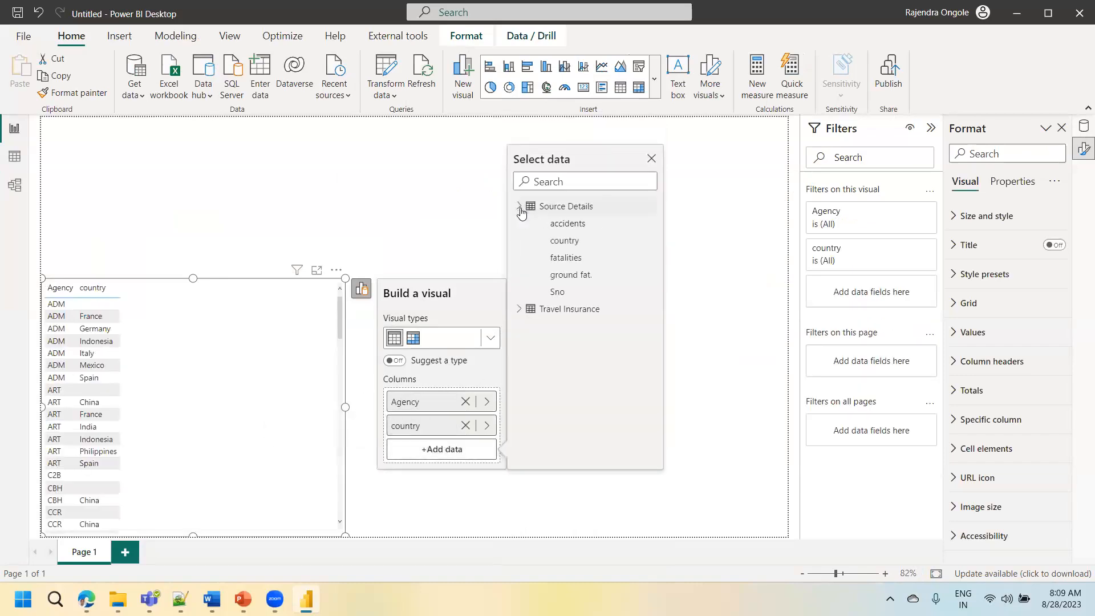
{"action": "left_click", "coordinate": [564, 226]}
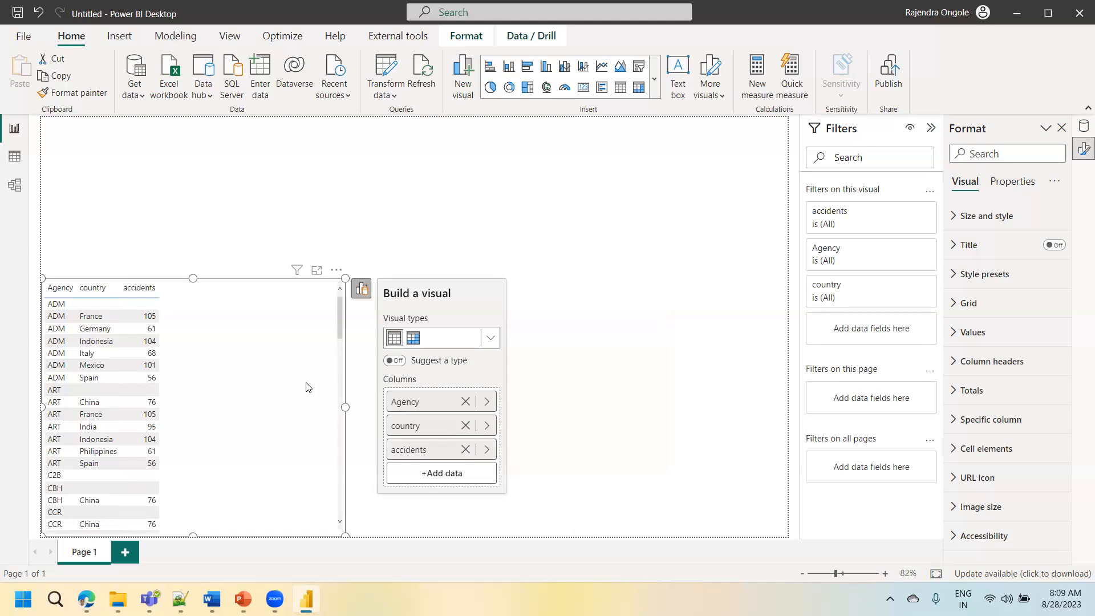
{"action": "left_click_drag", "start_coordinate": [347, 278], "coordinate": [466, 202]}
{"action": "left_click_drag", "start_coordinate": [312, 341], "coordinate": [346, 331]}
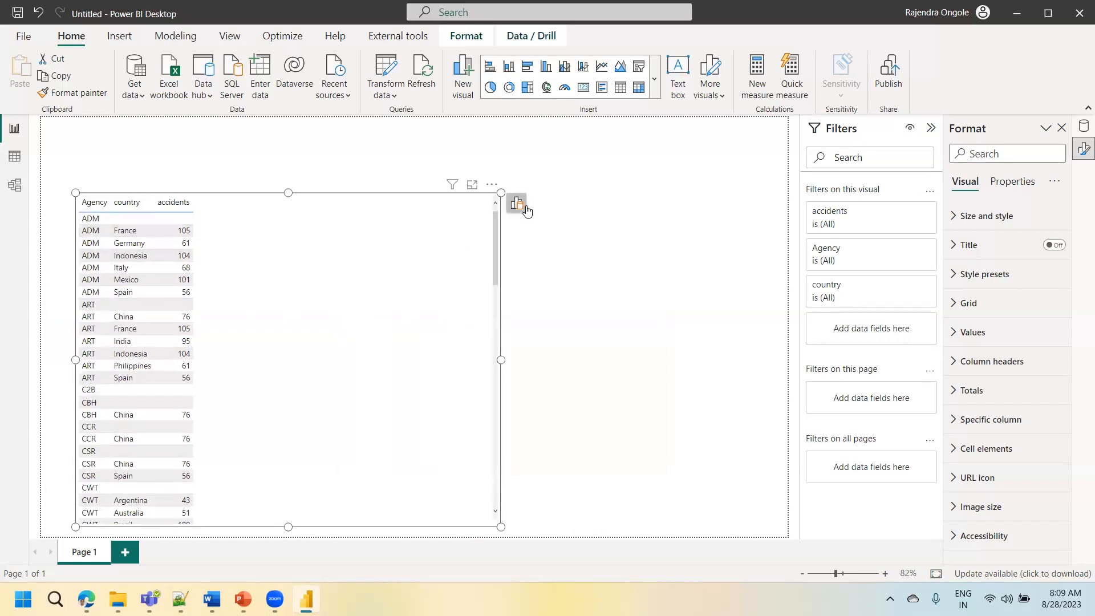
Step: Convert the Agency, country and accidents table into a stacked column chart
{"action": "left_click", "coordinate": [520, 207]}
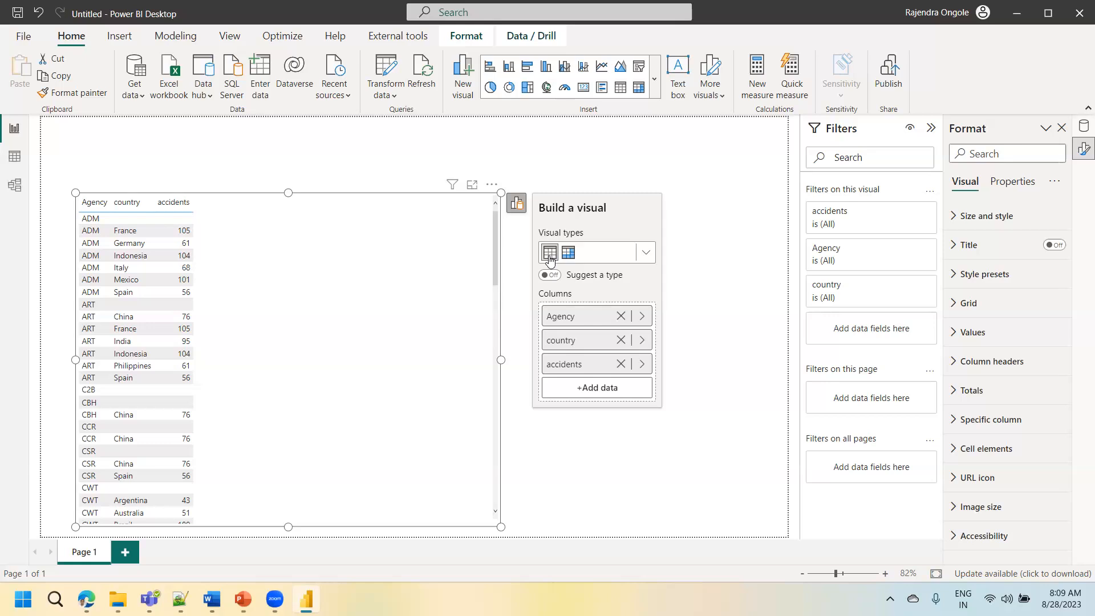
{"action": "left_click", "coordinate": [648, 253]}
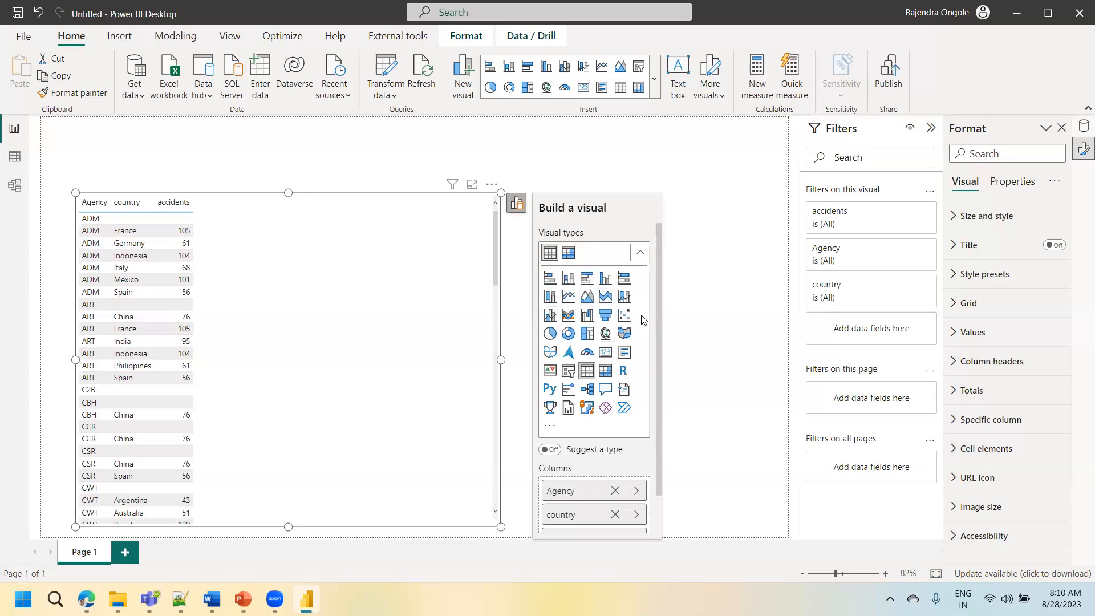
{"action": "left_click", "coordinate": [570, 281]}
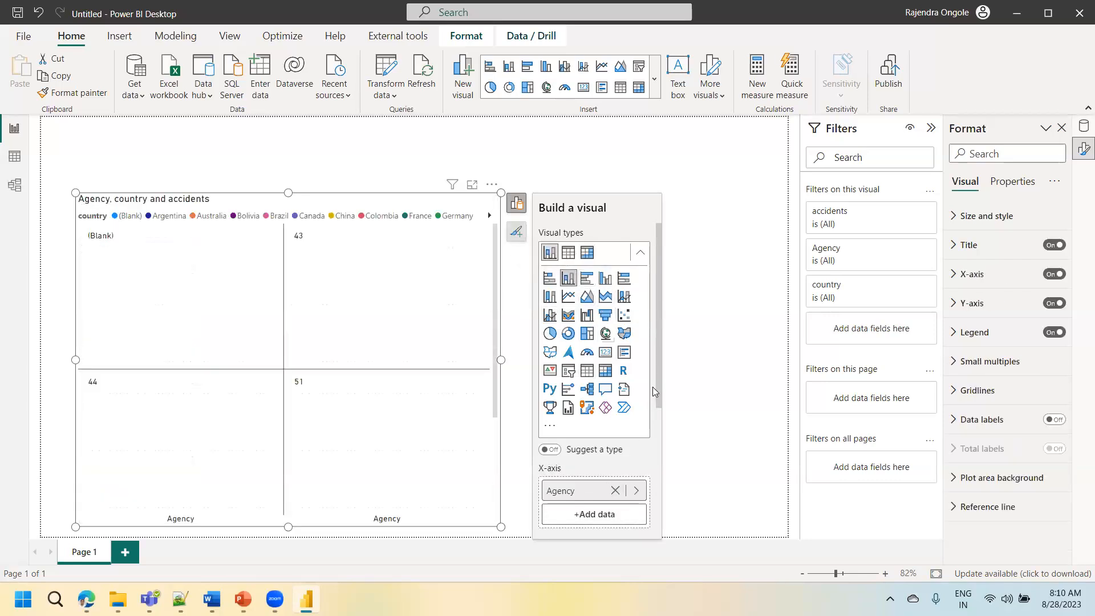
Step: Remove country from the column chart's legend and move accidents from the small multiples to the Y-axis
{"action": "left_click_drag", "start_coordinate": [659, 384], "coordinate": [672, 489]}
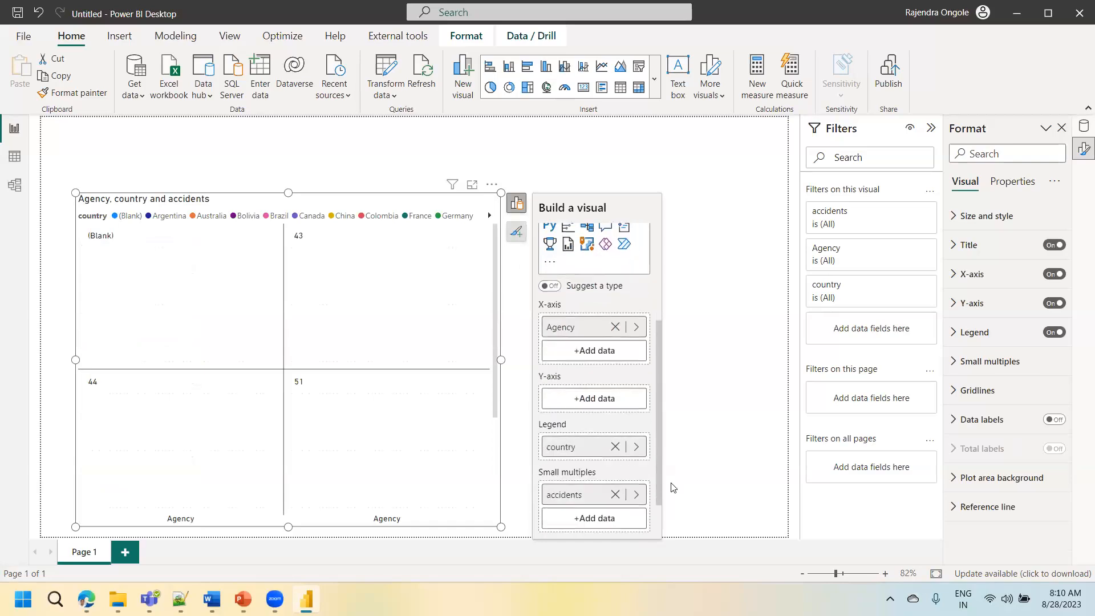
{"action": "left_click", "coordinate": [615, 447]}
{"action": "left_click_drag", "start_coordinate": [659, 390], "coordinate": [667, 471]}
{"action": "left_click_drag", "start_coordinate": [592, 527], "coordinate": [591, 431]}
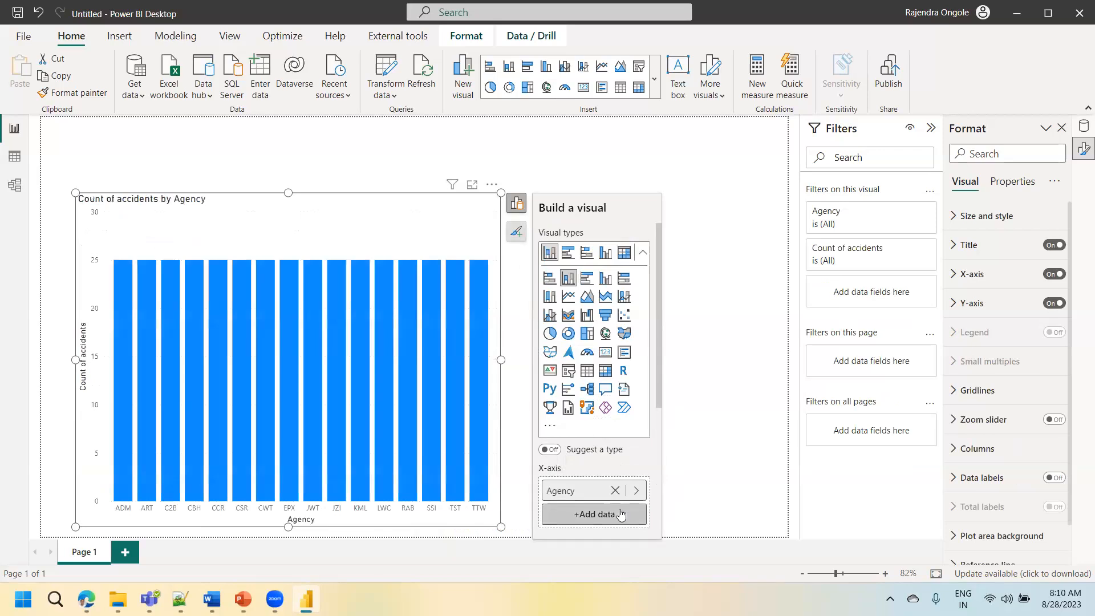
Step: Replace Agency on the chart's X-axis with the country field from Source Details
{"action": "left_click_drag", "start_coordinate": [661, 371], "coordinate": [653, 457]}
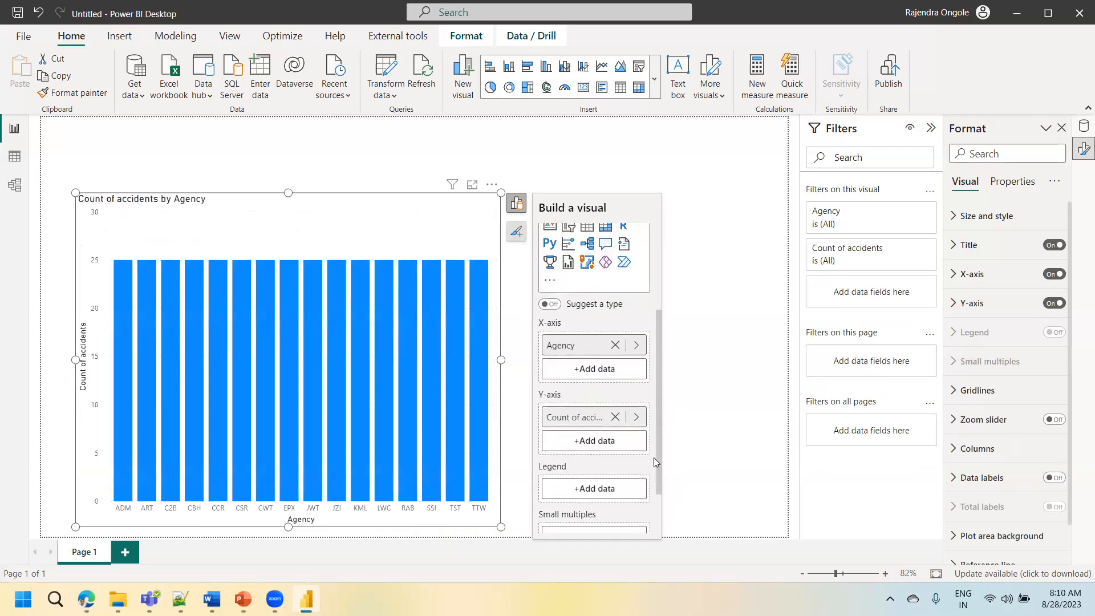
{"action": "left_click", "coordinate": [615, 345]}
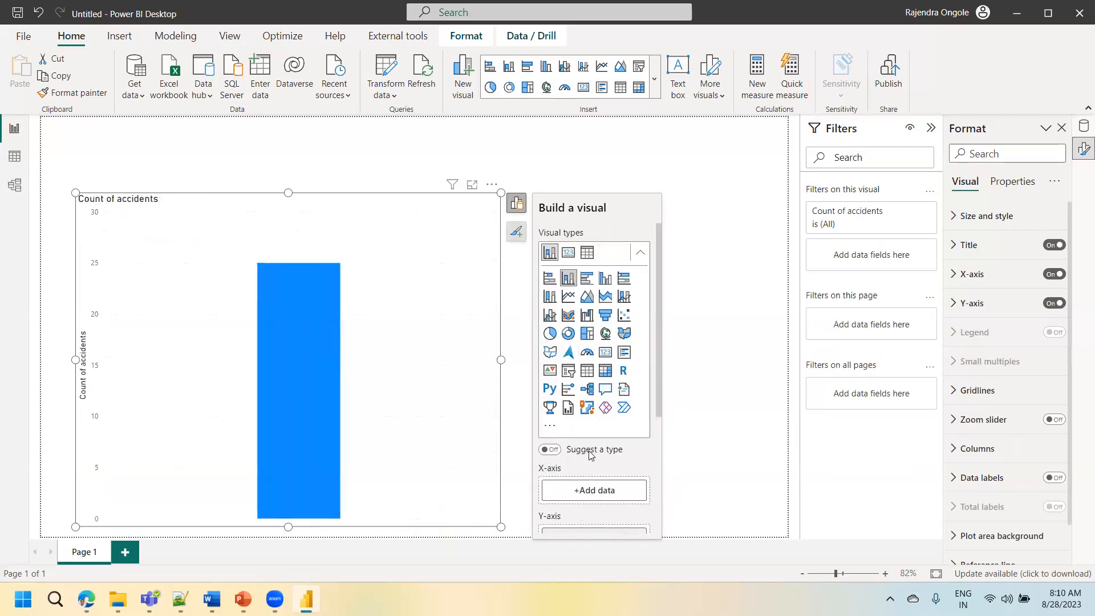
{"action": "left_click", "coordinate": [593, 489]}
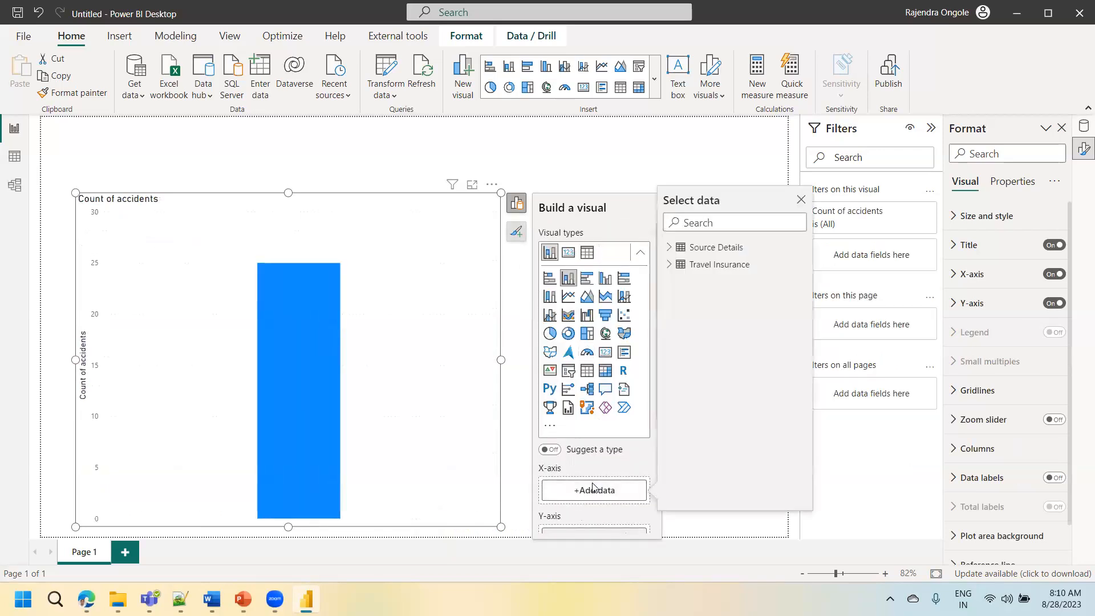
{"action": "left_click", "coordinate": [670, 248]}
{"action": "left_click", "coordinate": [710, 283]}
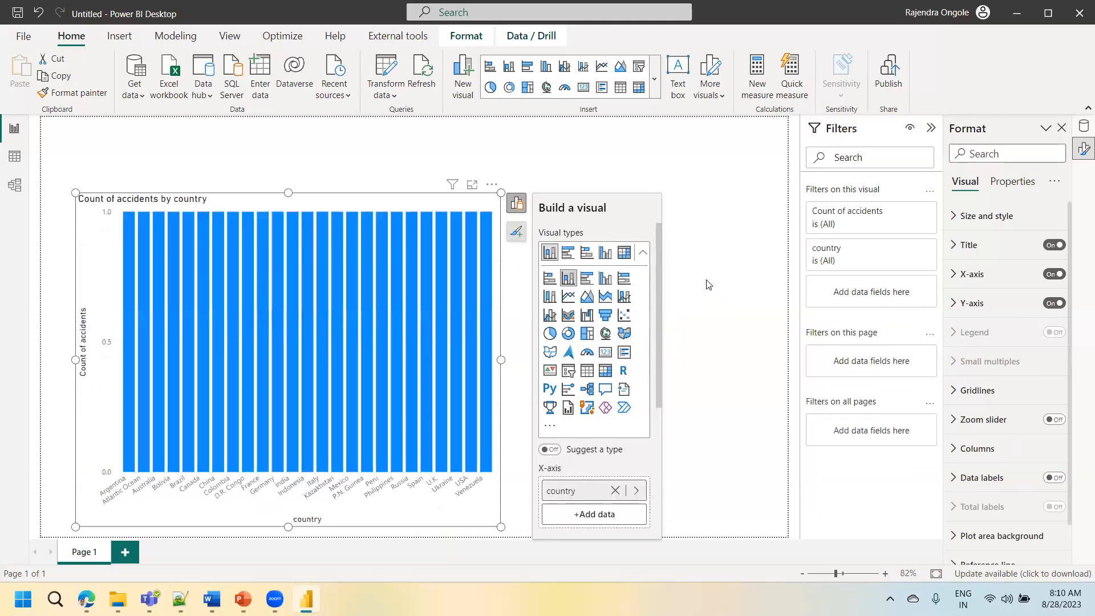
Step: Remove the accidents count from the column chart's Y-axis
{"action": "scroll", "coordinate": [660, 410], "scroll_direction": "down", "scroll_amount": 4}
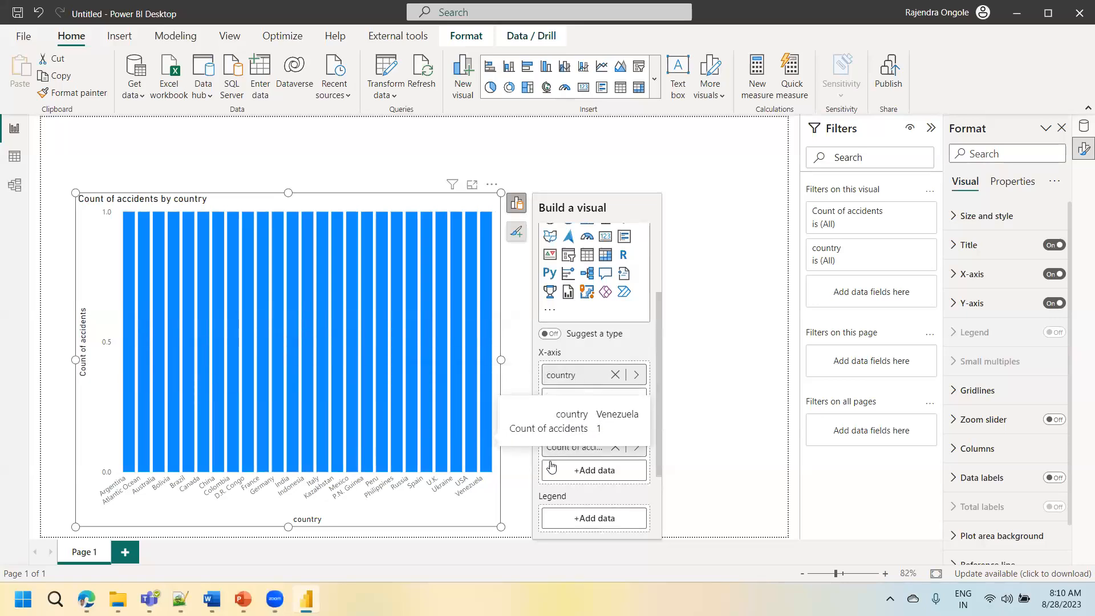
{"action": "left_click", "coordinate": [637, 448]}
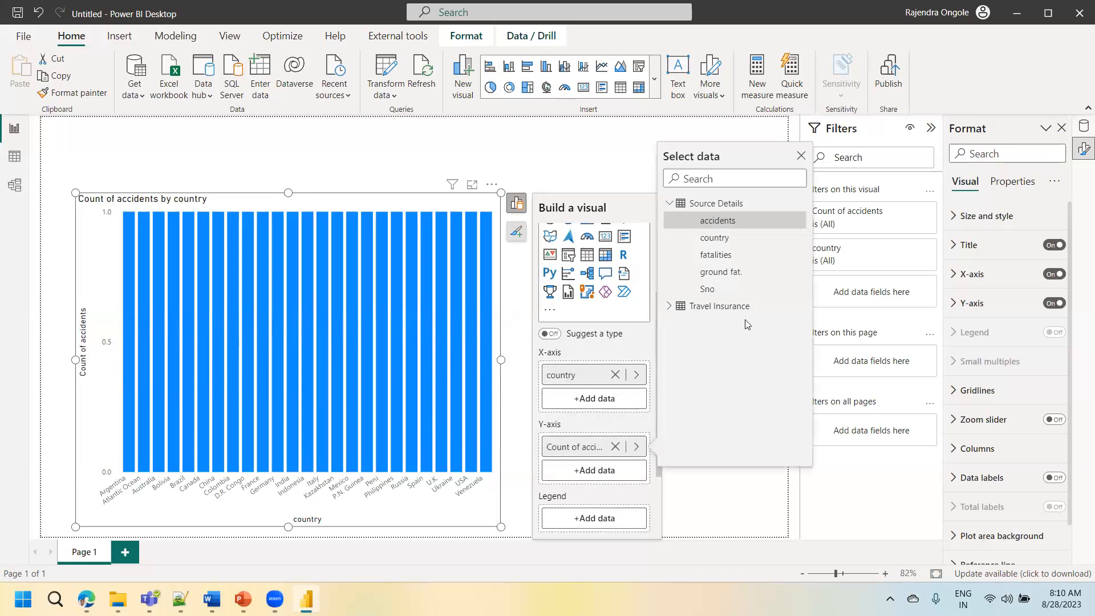
{"action": "left_click", "coordinate": [615, 447]}
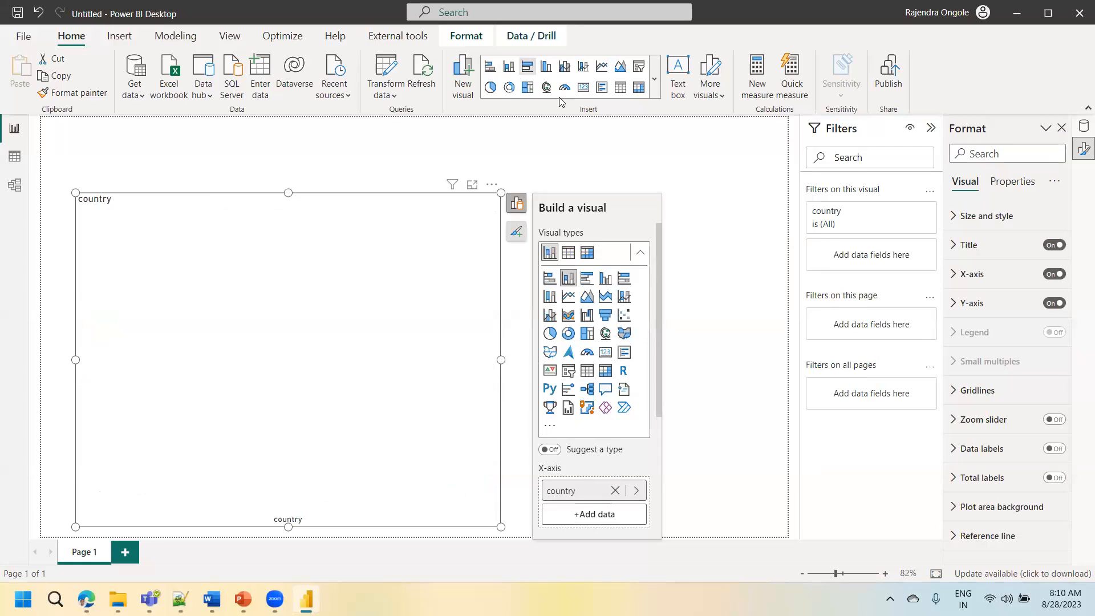
Step: Review the relationship between Source Details and Travel Insurance in the model, then glance at the analytic solution slide in PowerPoint
{"action": "left_click", "coordinate": [12, 187]}
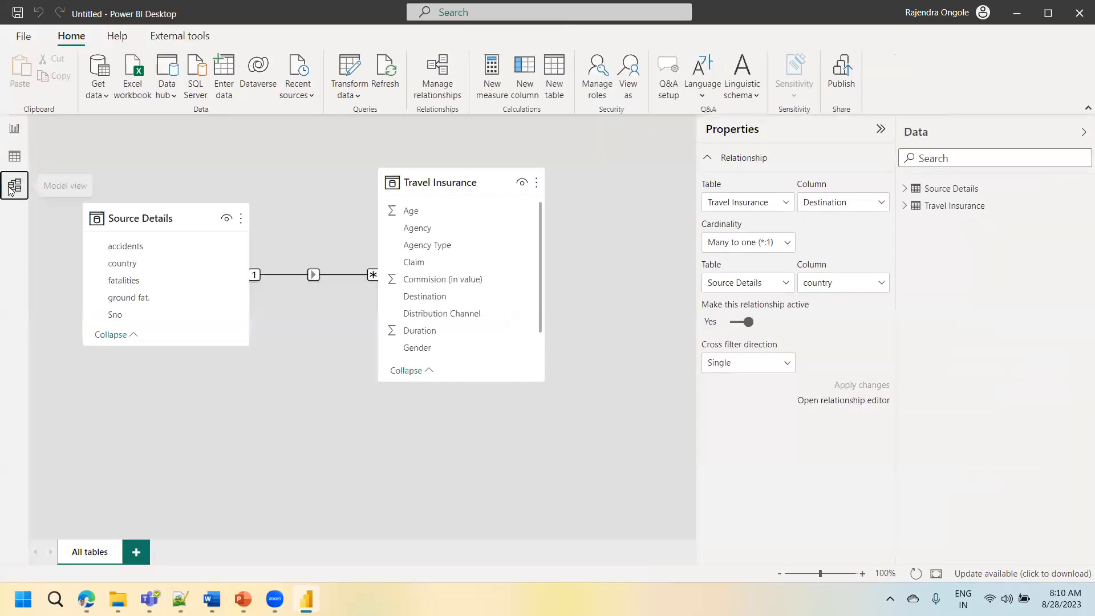
{"action": "left_click", "coordinate": [283, 275]}
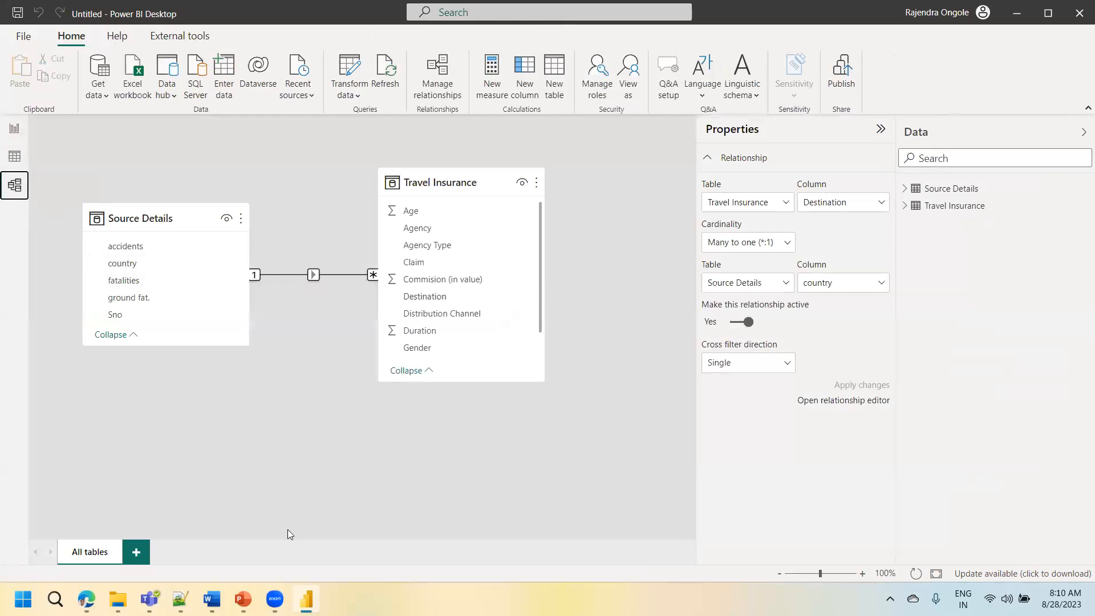
{"action": "left_click", "coordinate": [243, 599]}
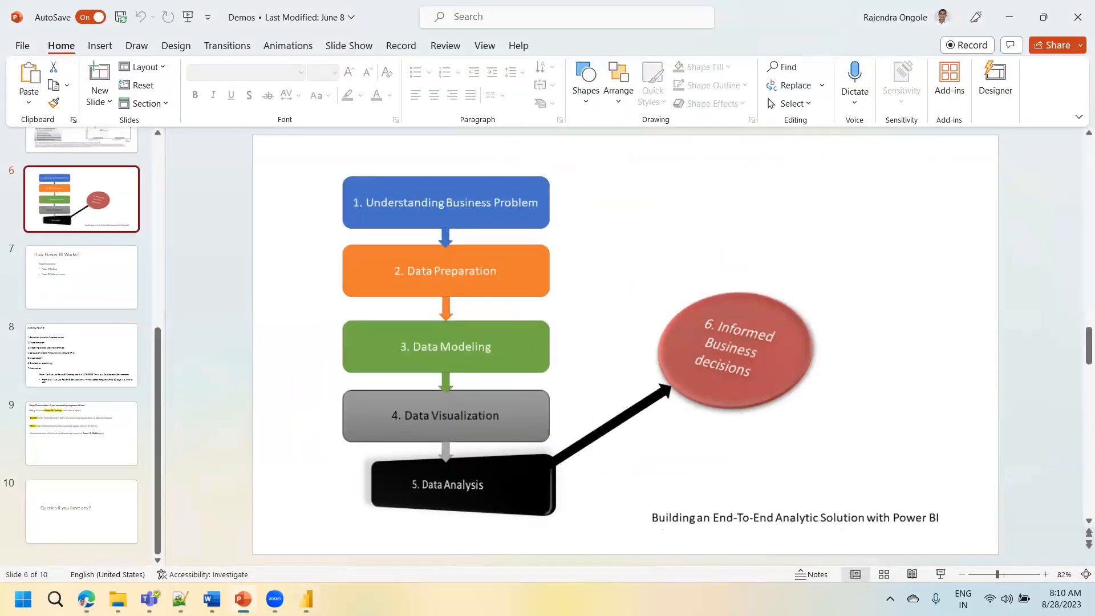
{"action": "left_click", "coordinate": [243, 599]}
Step: Back on the report page, replace country on the column chart's X-axis with the Agency field from Travel Insurance
{"action": "left_click", "coordinate": [20, 138]}
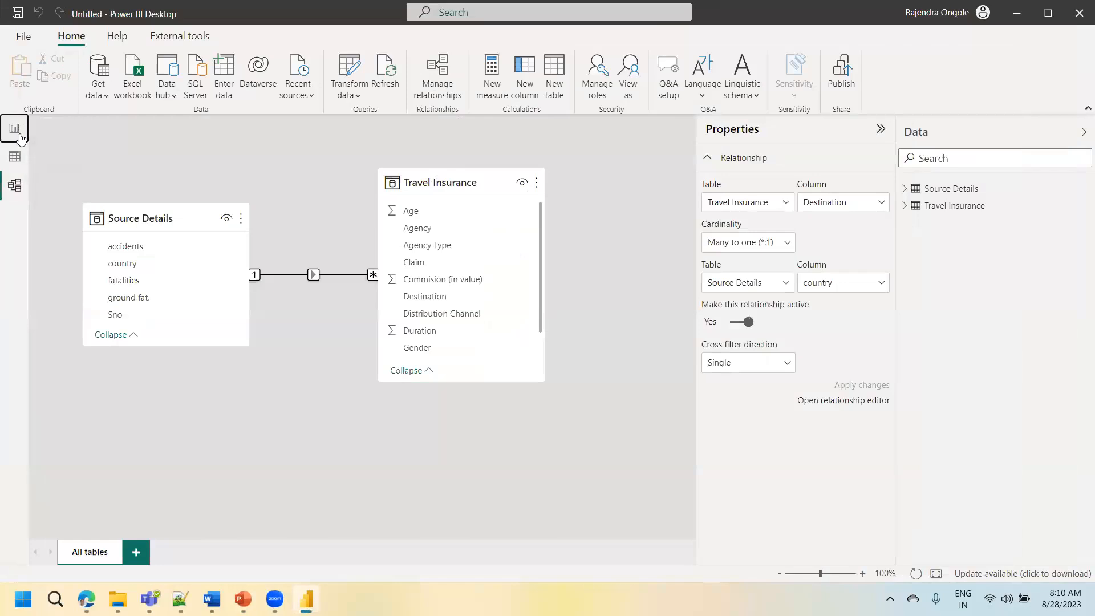
{"action": "left_click_drag", "start_coordinate": [657, 377], "coordinate": [663, 452]}
{"action": "left_click", "coordinate": [614, 375]}
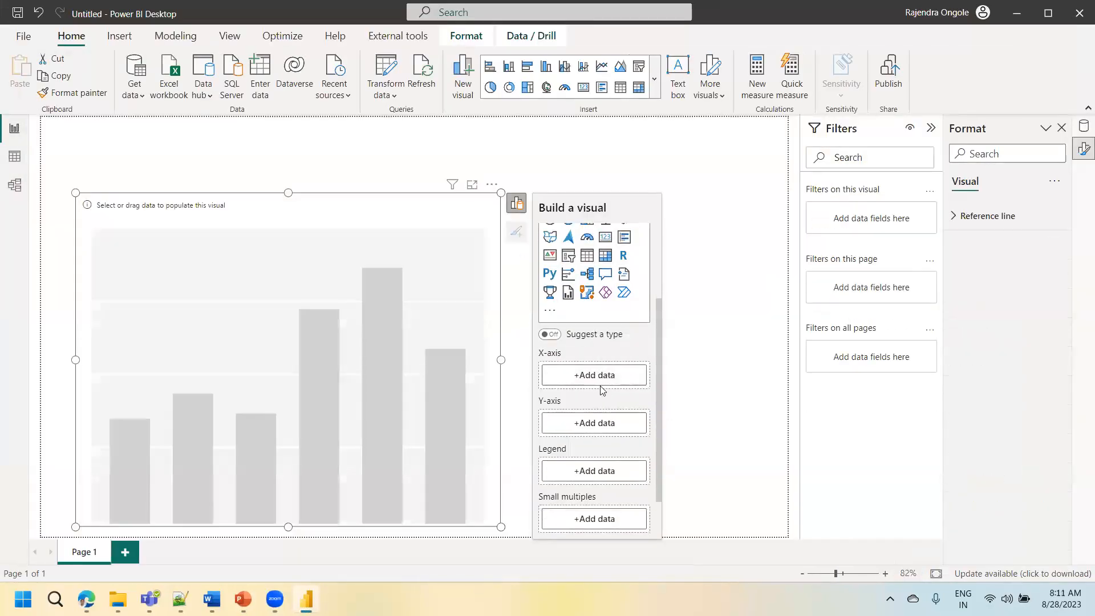
{"action": "left_click", "coordinate": [599, 378]}
{"action": "left_click", "coordinate": [669, 292]}
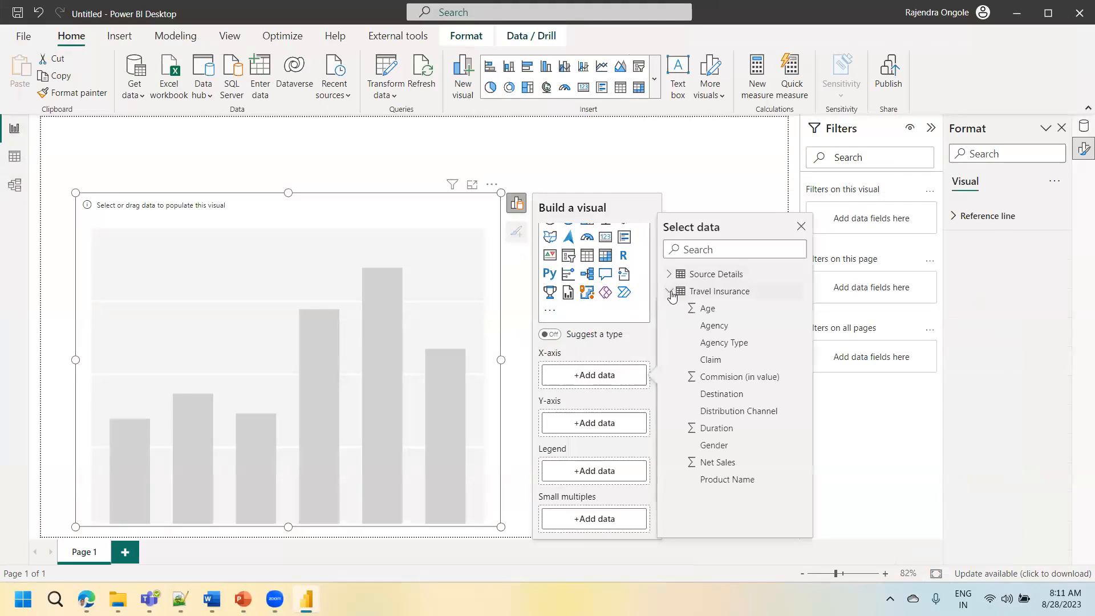
{"action": "left_click", "coordinate": [710, 323]}
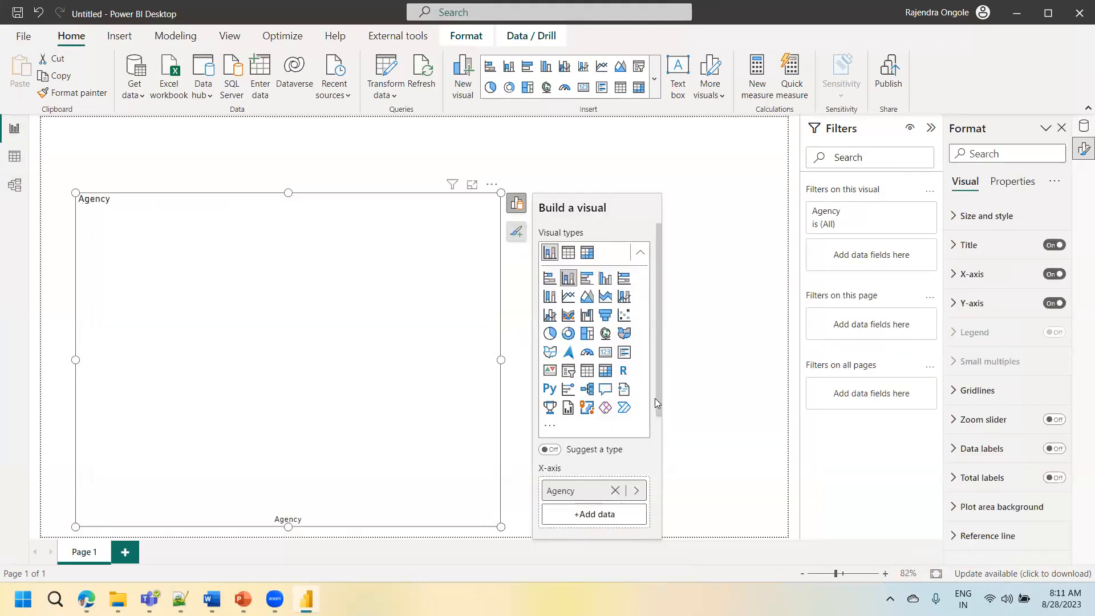
Step: Add the Net Sales field from Travel Insurance to the column chart's Y-axis
{"action": "left_click_drag", "start_coordinate": [660, 396], "coordinate": [661, 473]}
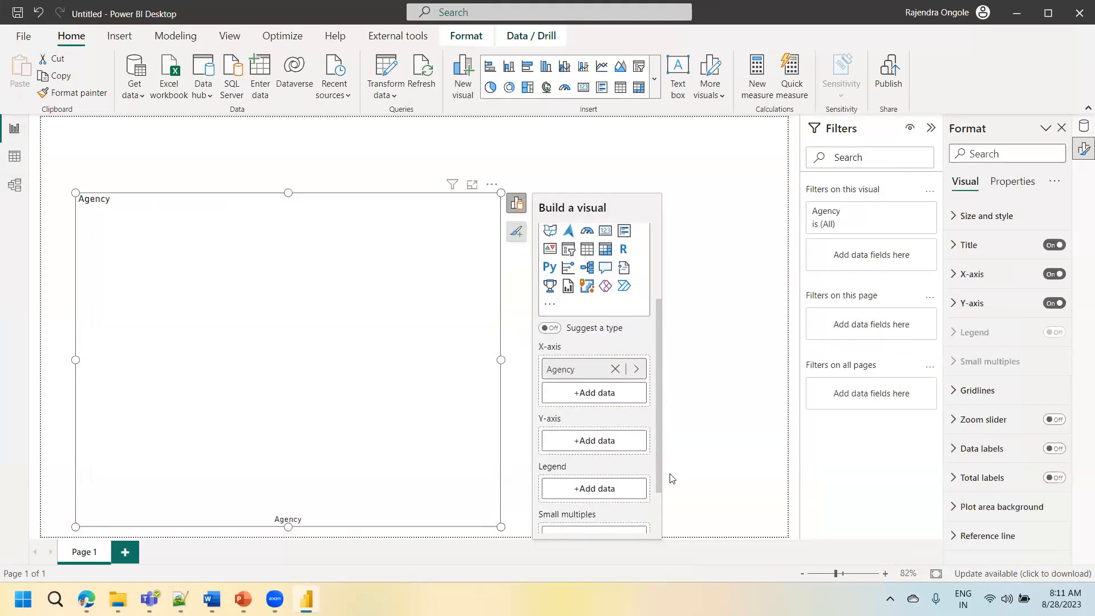
{"action": "left_click", "coordinate": [595, 445]}
{"action": "left_click", "coordinate": [670, 213]}
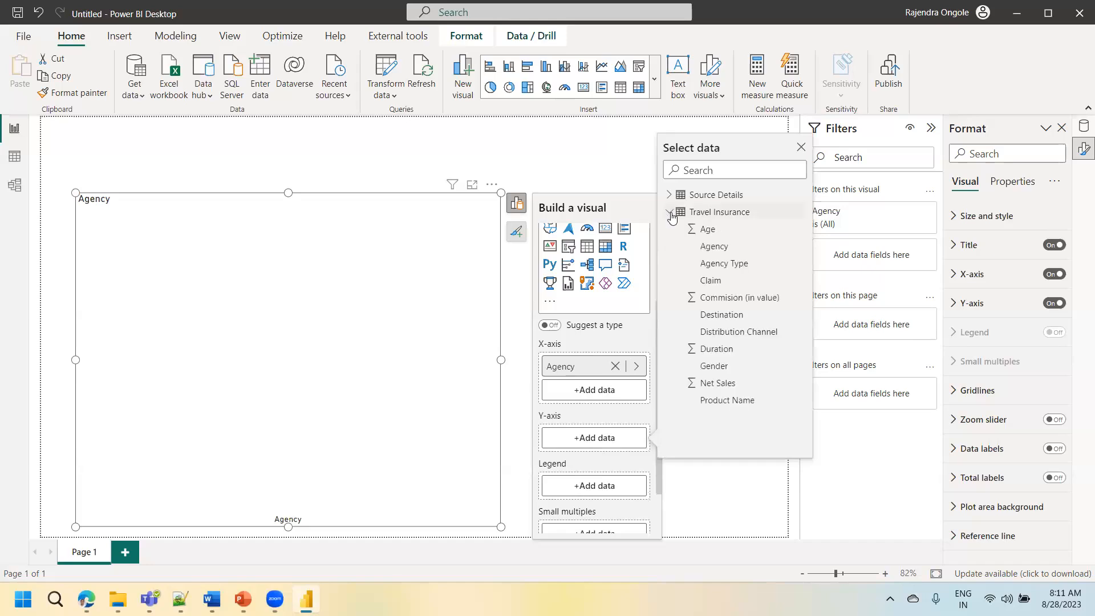
{"action": "left_click", "coordinate": [717, 383]}
Step: Shrink the Net Sales by Agency chart, fit it into the page's lower-left corner and deselect it
{"action": "left_click_drag", "start_coordinate": [500, 192], "coordinate": [481, 289]}
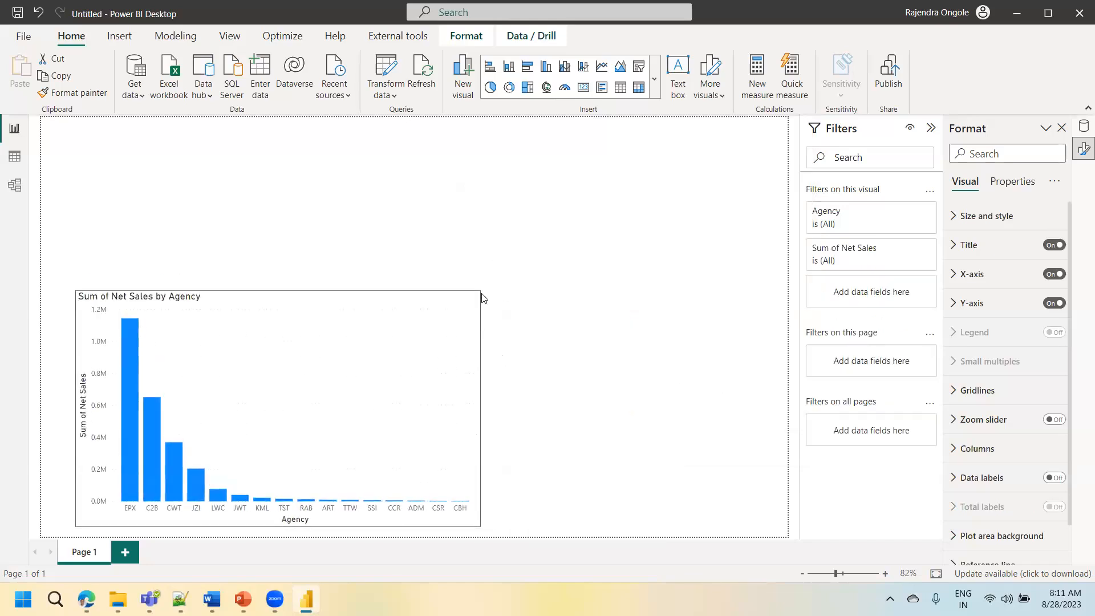
{"action": "left_click_drag", "start_coordinate": [357, 365], "coordinate": [322, 386]}
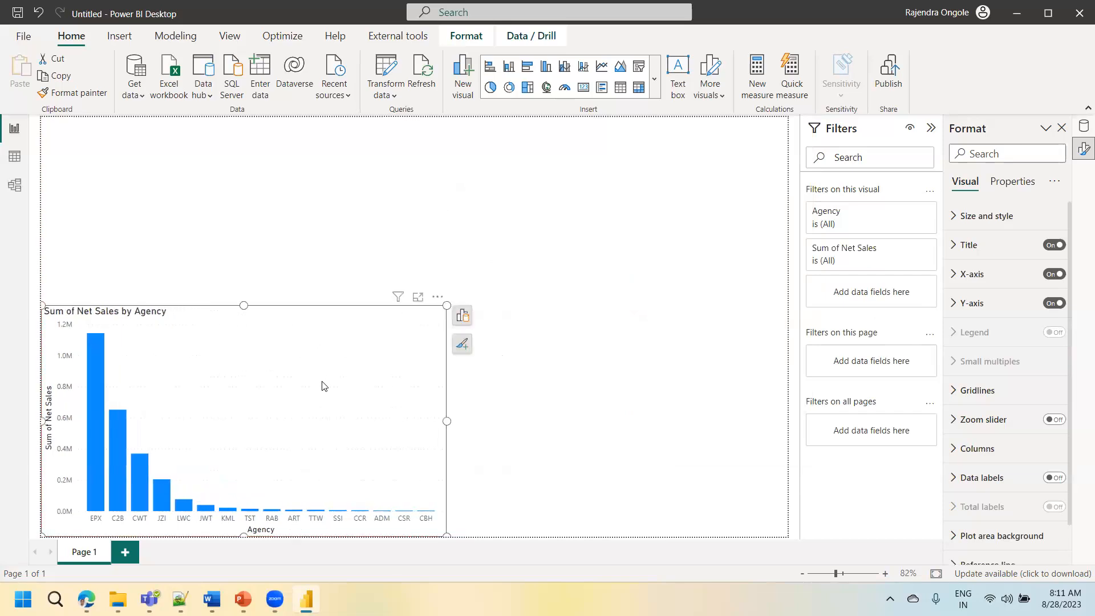
{"action": "left_click", "coordinate": [511, 308]}
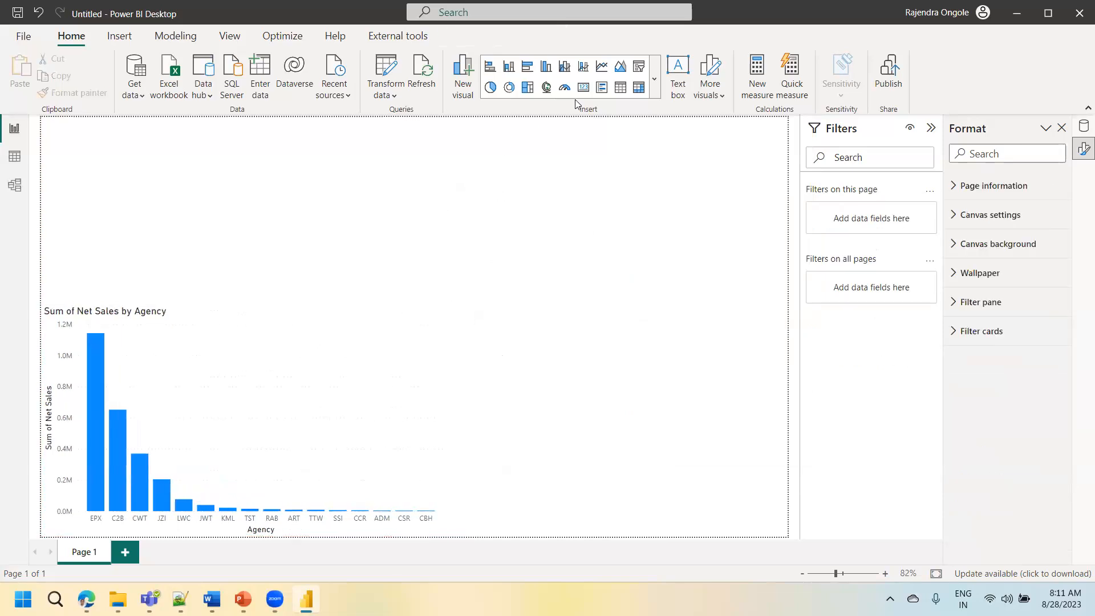
Step: Check the field assignments of the Net Sales by Agency chart and view the Travel Insurance table's data, returning to the report page
{"action": "left_click", "coordinate": [308, 354]}
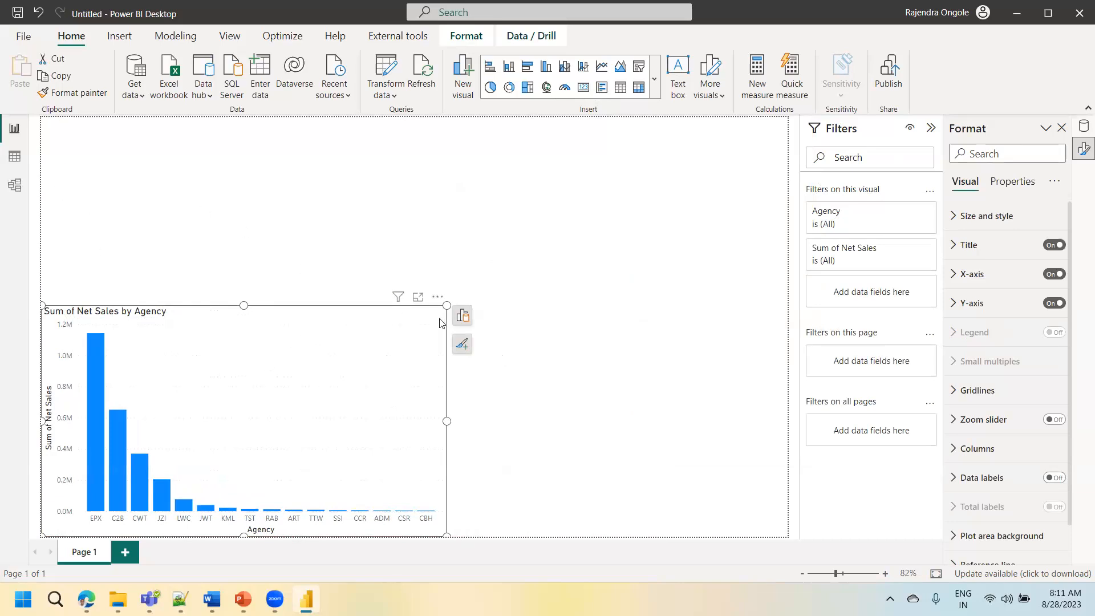
{"action": "left_click", "coordinate": [464, 317]}
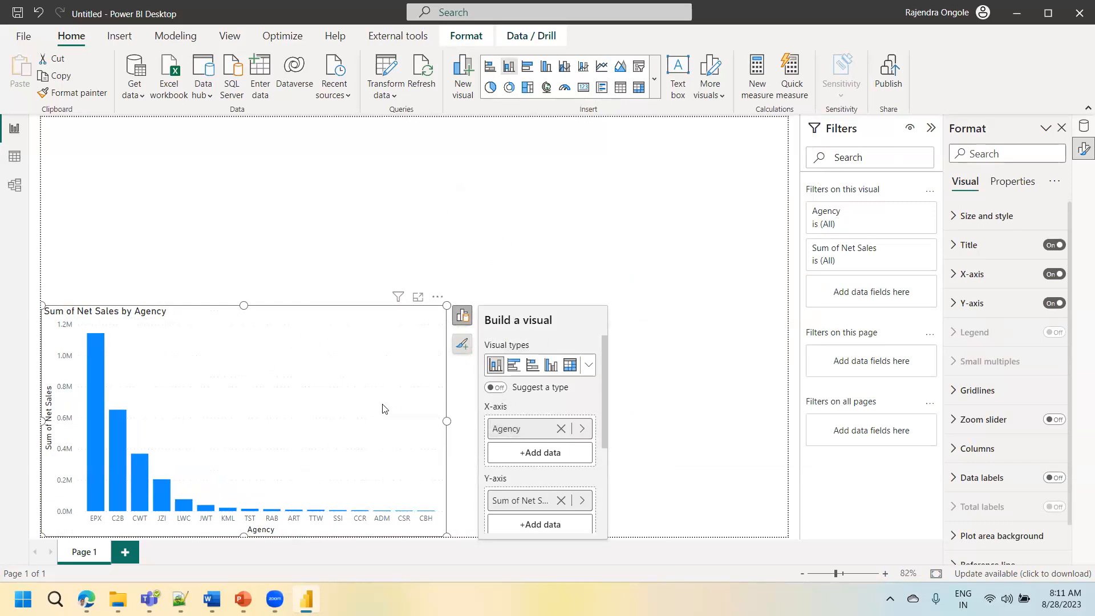
{"action": "left_click", "coordinate": [14, 156]}
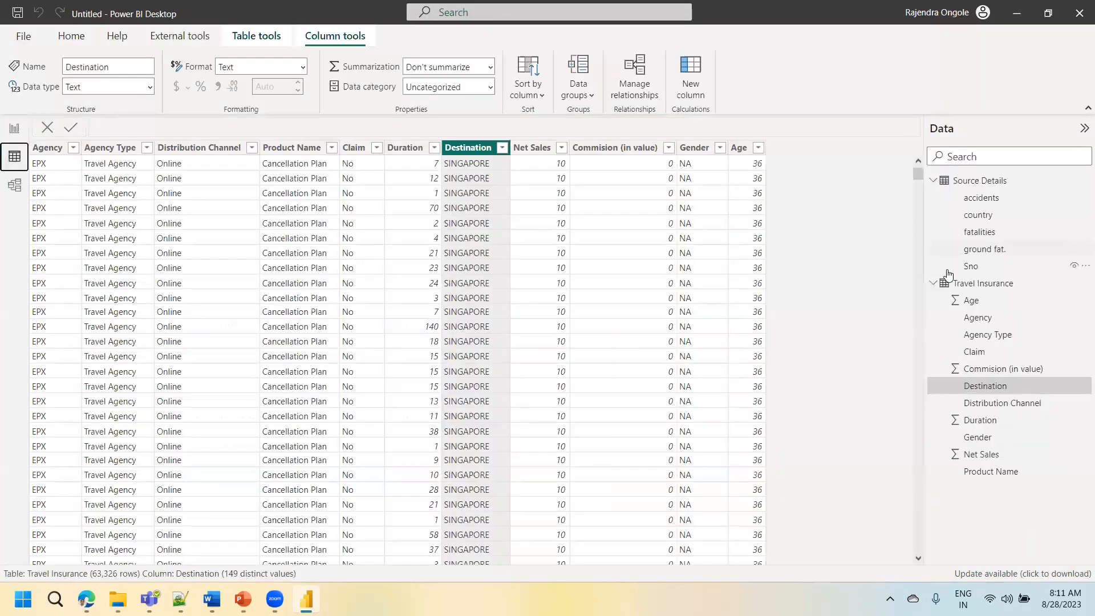
{"action": "mouse_move", "coordinate": [975, 291]}
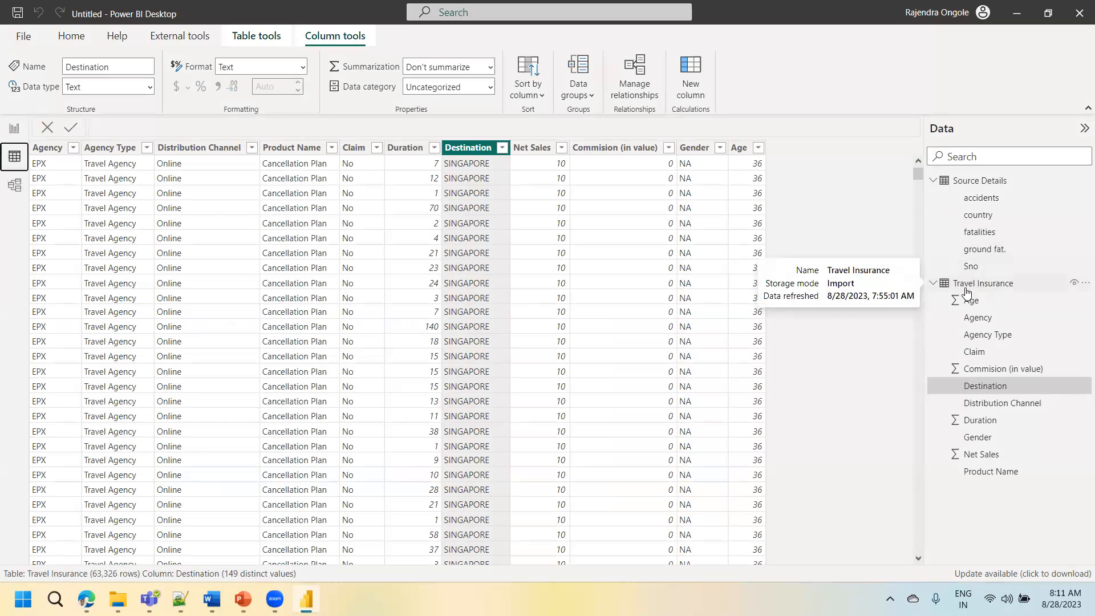
{"action": "left_click", "coordinate": [14, 128]}
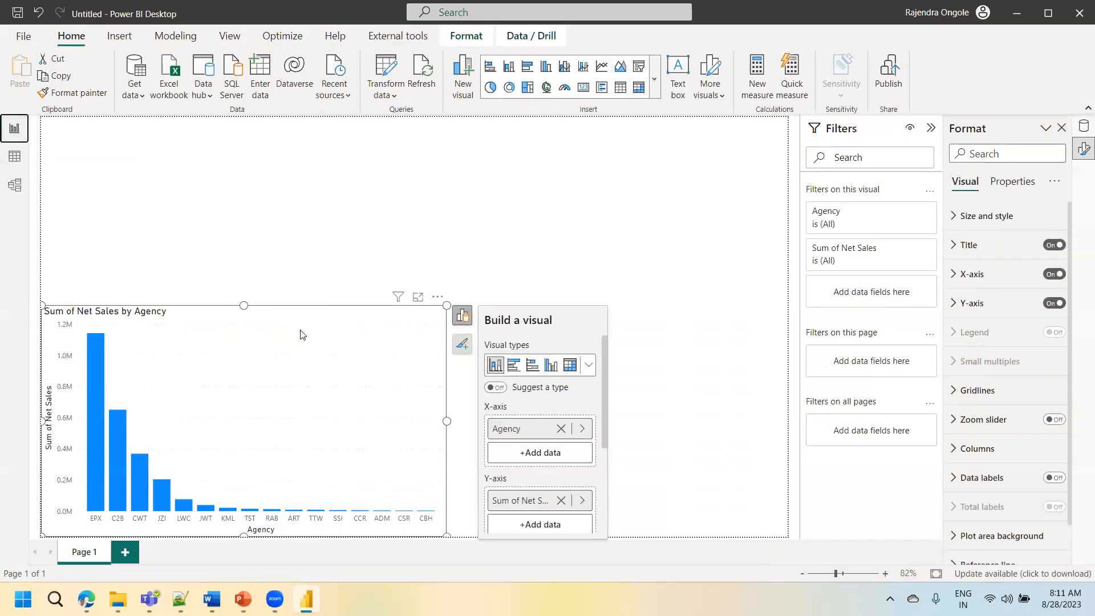
Step: Narrow the Net Sales by Agency chart to about half the page width and turn on its data labels
{"action": "left_click_drag", "start_coordinate": [447, 304], "coordinate": [414, 300]}
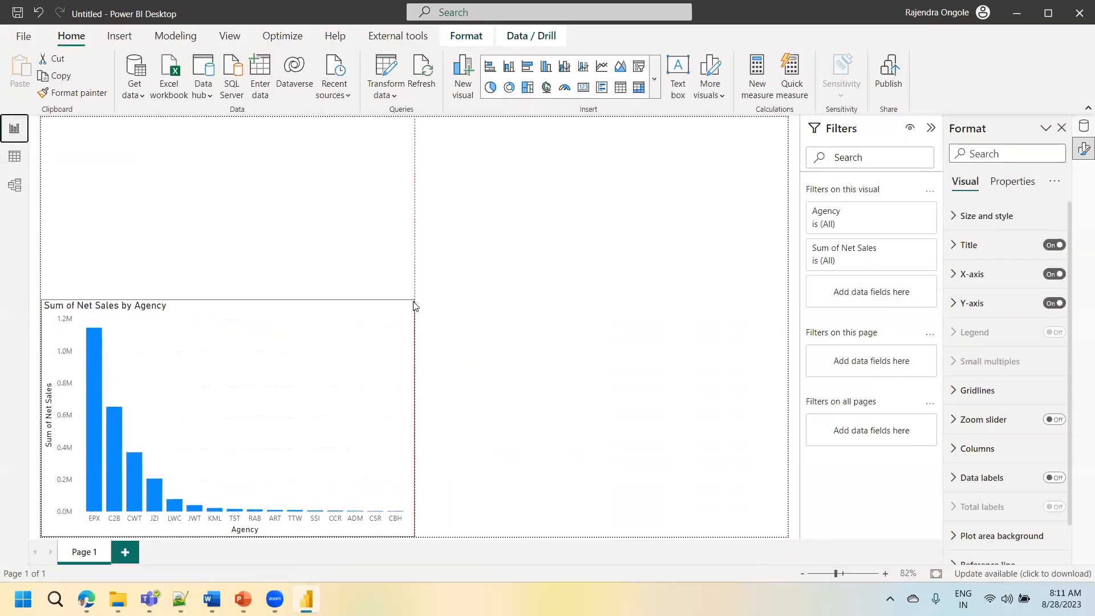
{"action": "left_click", "coordinate": [431, 340]}
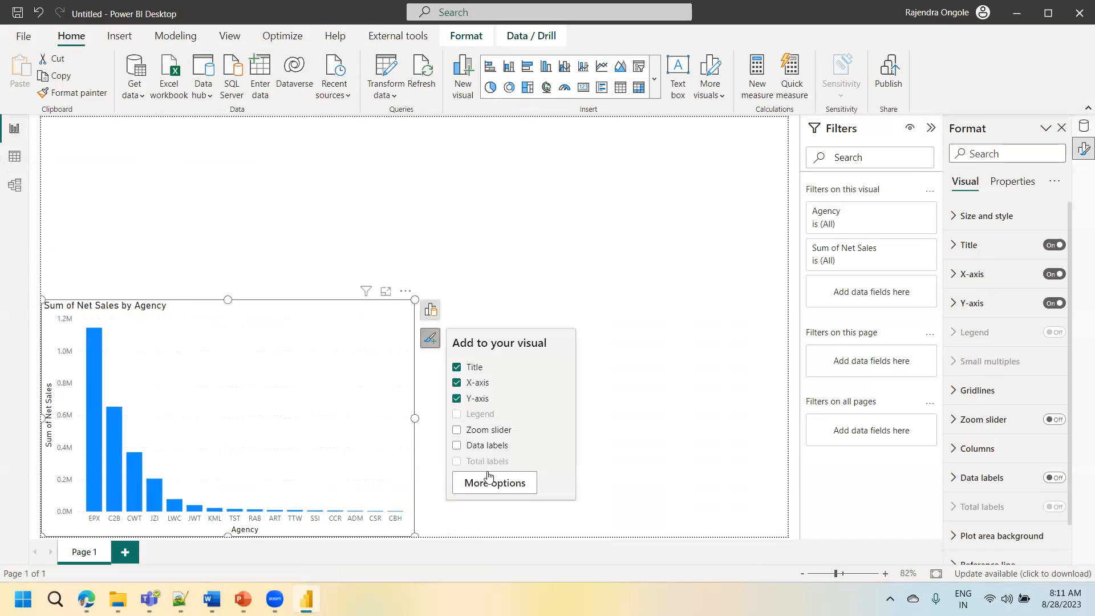
{"action": "left_click", "coordinate": [481, 446]}
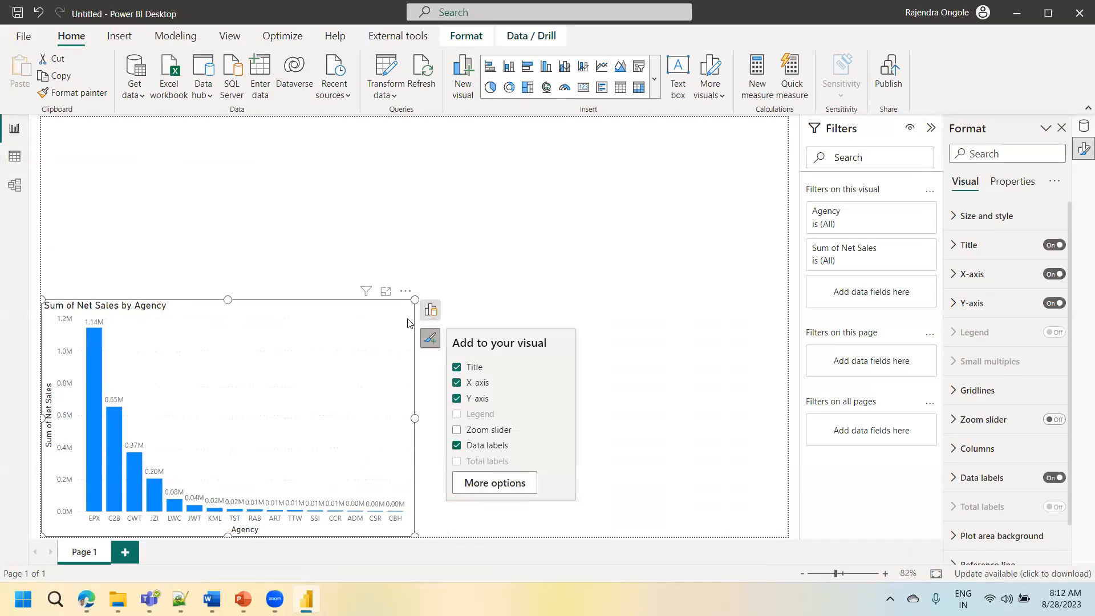
{"action": "left_click", "coordinate": [498, 342]}
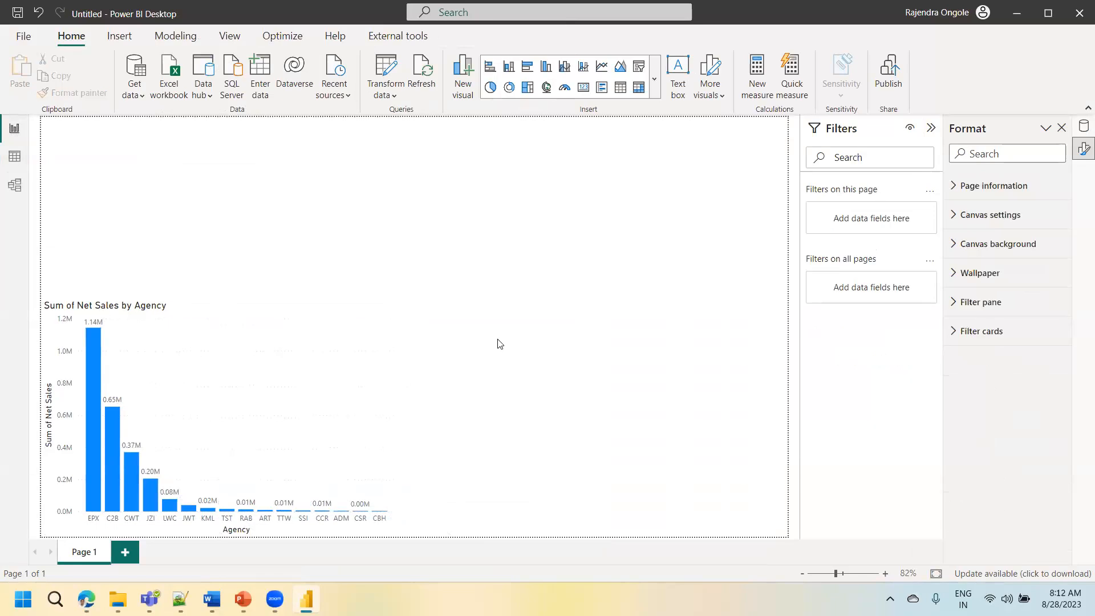
Step: Save the report to the Desktop folder as a Power BI file named Travel Insurance Report
{"action": "key", "text": "ctrl+s"}
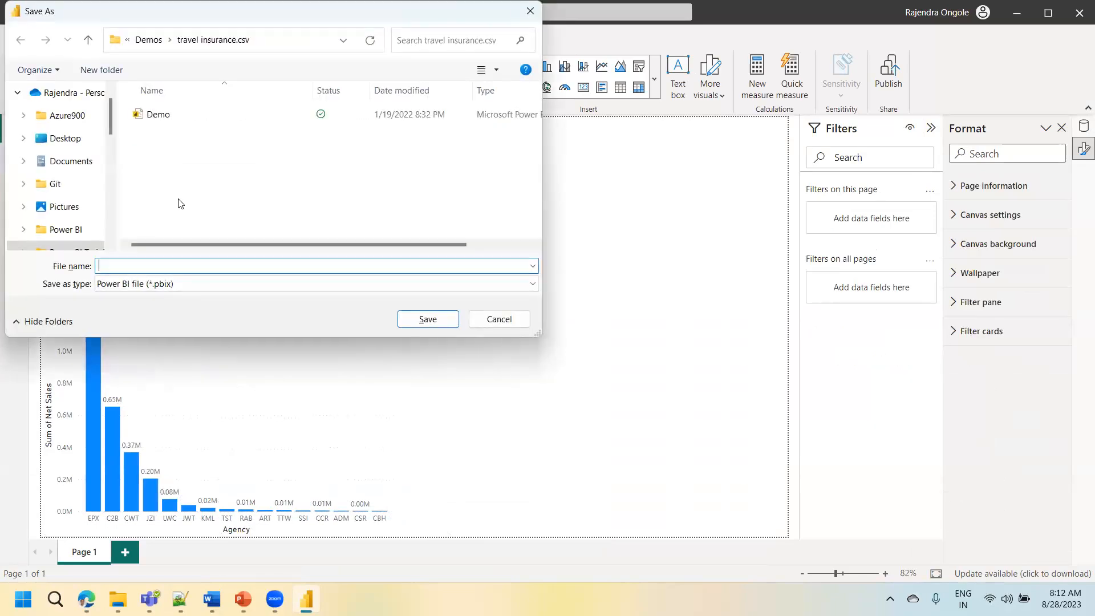
{"action": "left_click", "coordinate": [68, 139]}
{"action": "left_click", "coordinate": [137, 264]}
{"action": "type", "text": "Travel"}
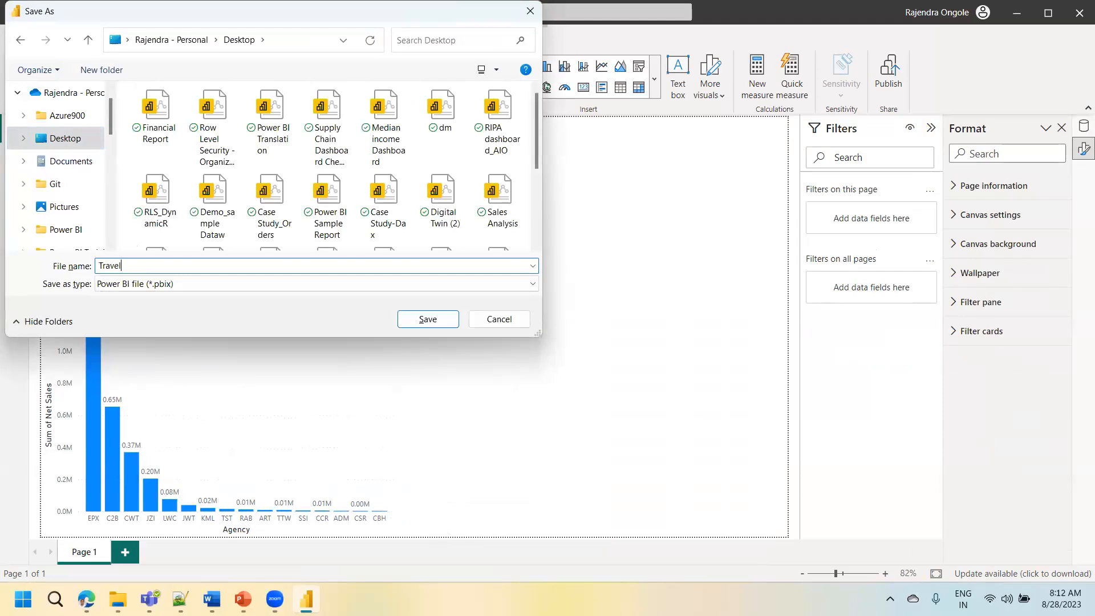
{"action": "type", "text": " Insurance Report"}
{"action": "key", "text": "Return"}
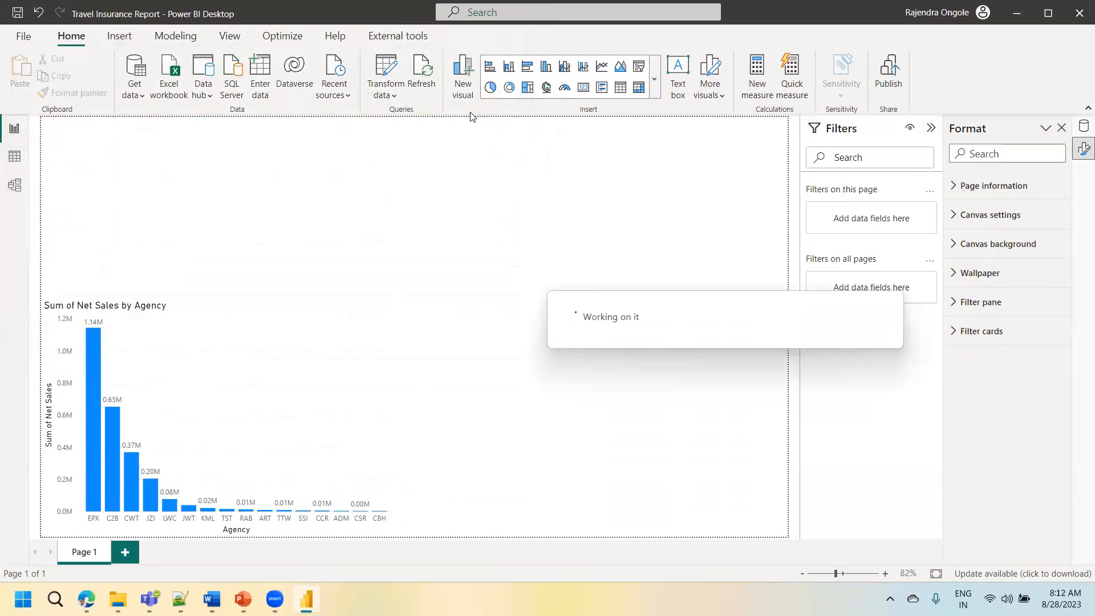
Step: Insert a stacked bar chart and fit it into the page's lower-right corner beside the Net Sales by Agency chart
{"action": "left_click", "coordinate": [368, 375]}
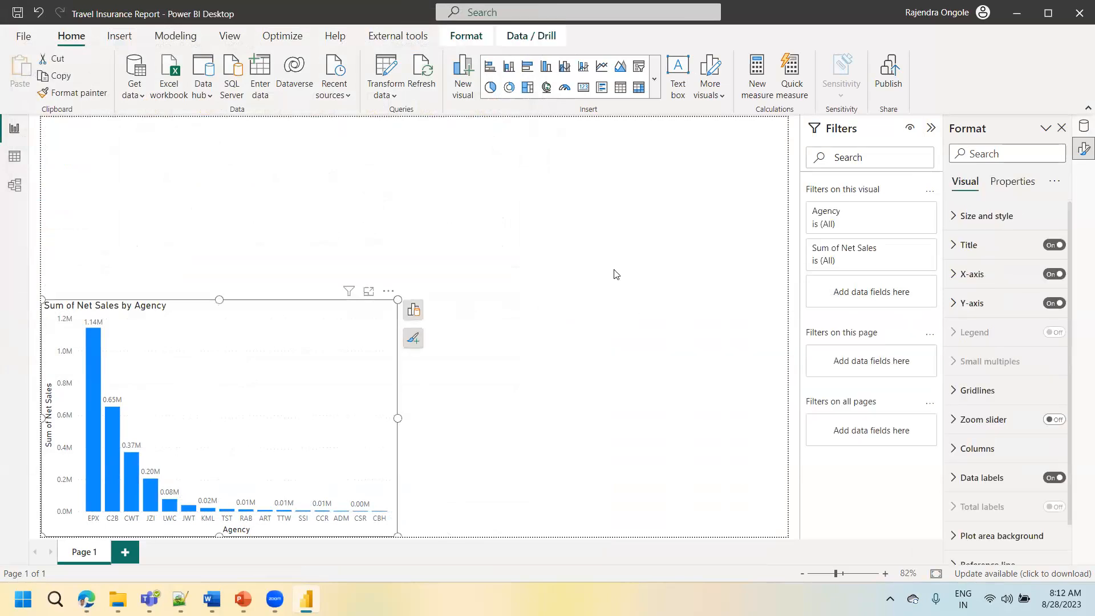
{"action": "left_click", "coordinate": [655, 81]}
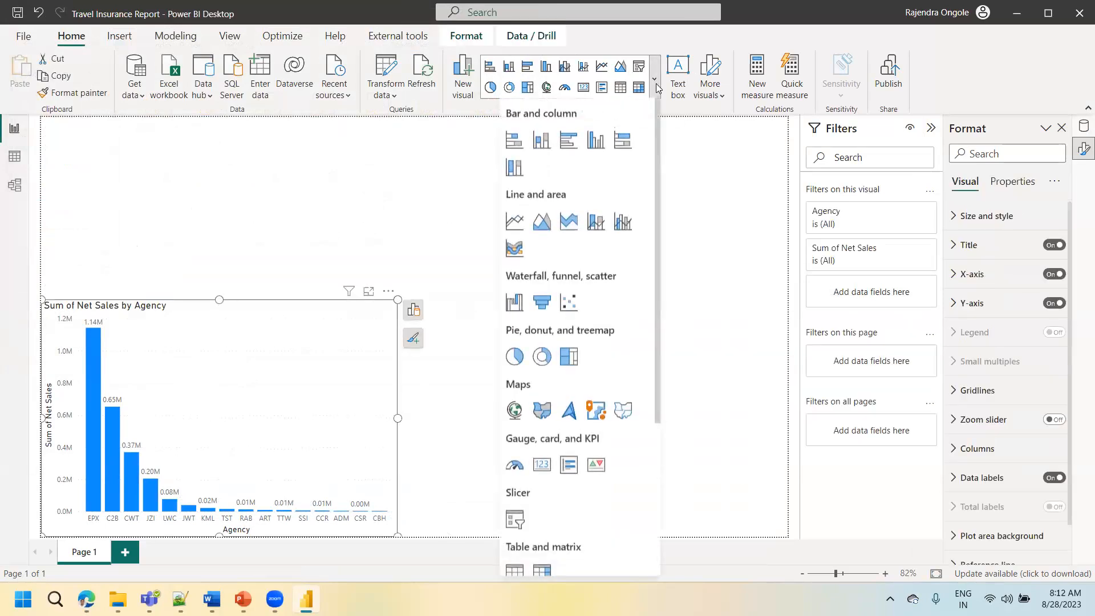
{"action": "left_click", "coordinate": [514, 140]}
{"action": "left_click_drag", "start_coordinate": [258, 299], "coordinate": [657, 497]}
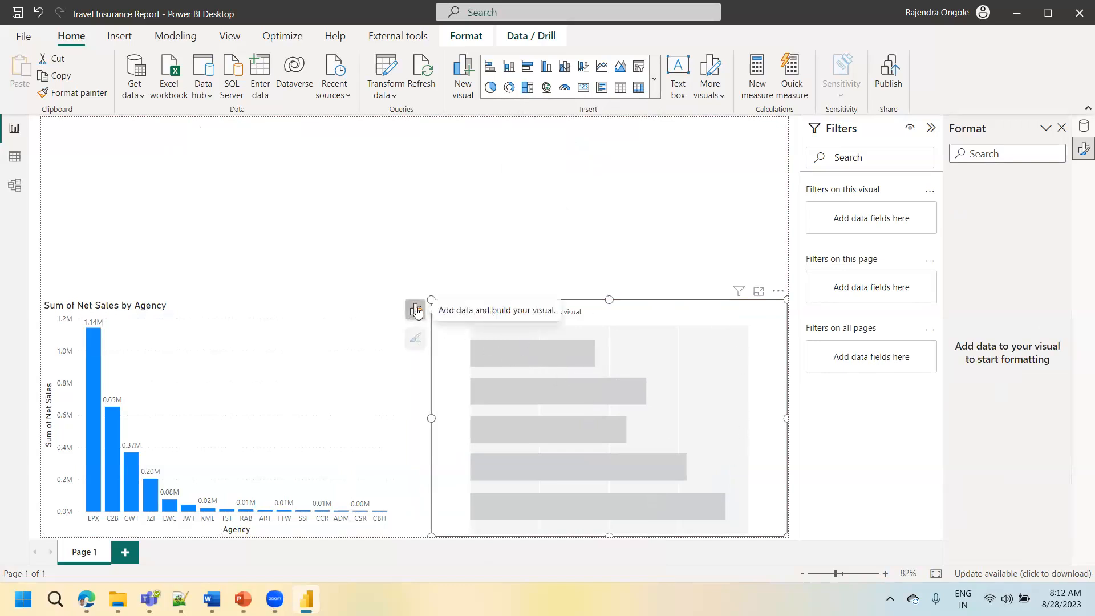
Step: Add country and accidents from Source Details to the bar chart, with country on the Y-axis and accidents moved from Legend to X-axis
{"action": "left_click", "coordinate": [1082, 133]}
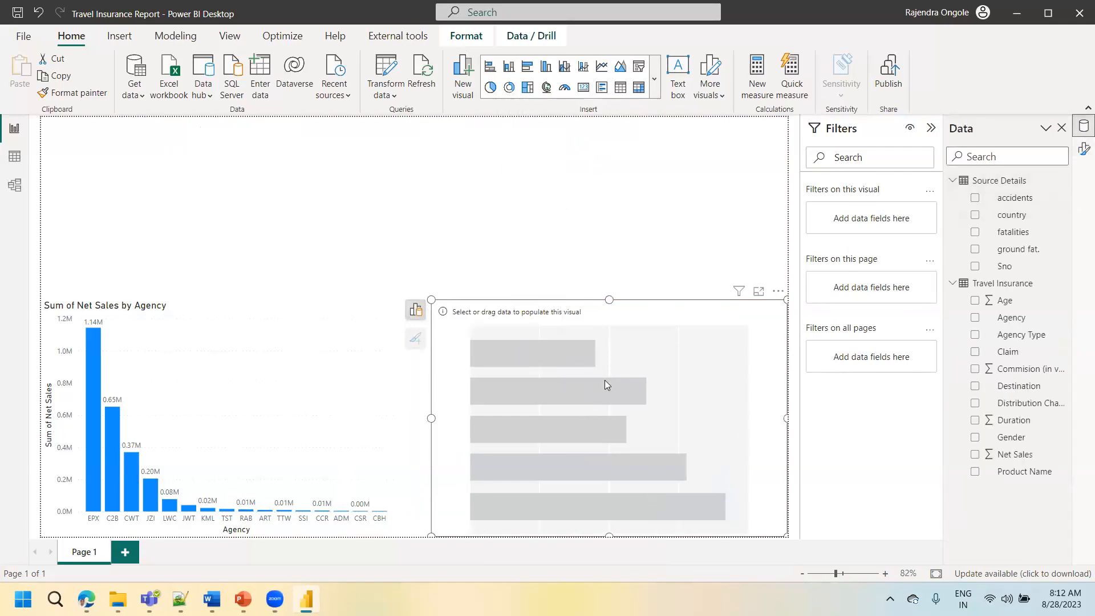
{"action": "left_click", "coordinate": [975, 214]}
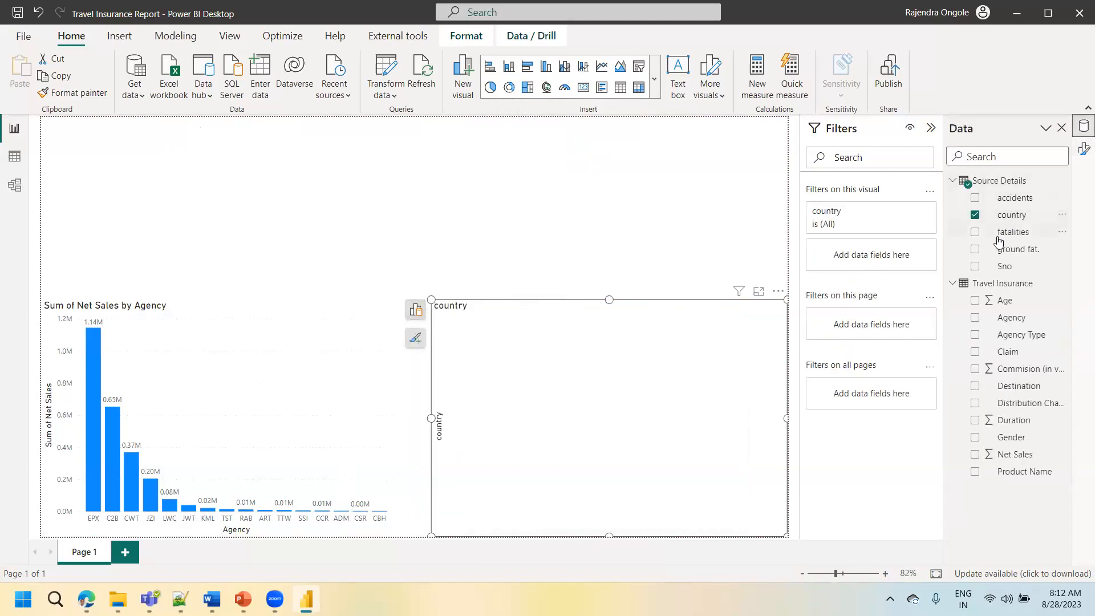
{"action": "left_click", "coordinate": [975, 199]}
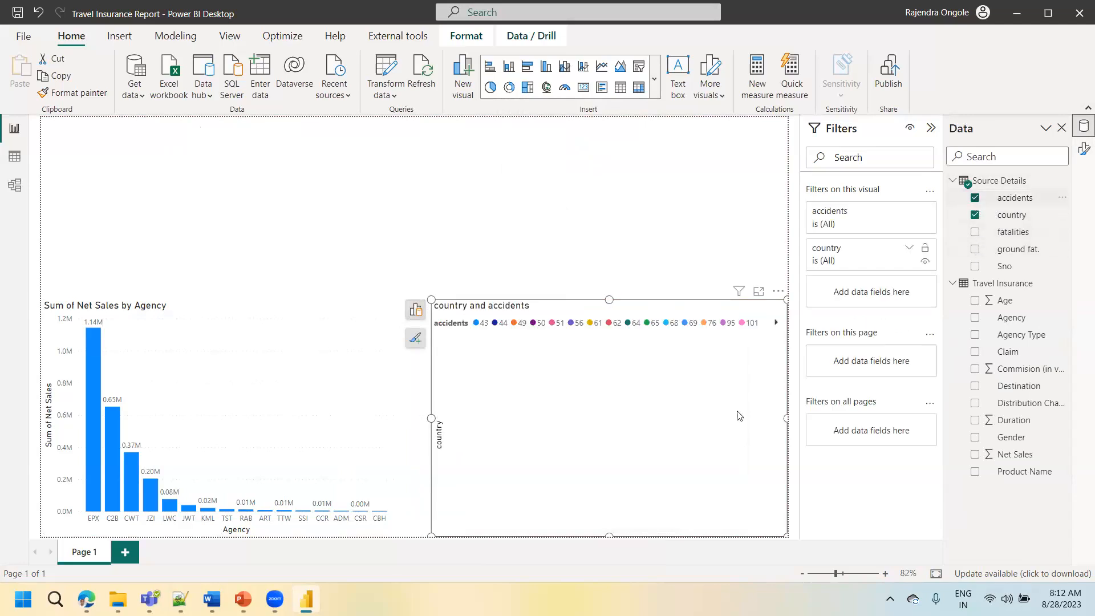
{"action": "left_click", "coordinate": [416, 312]}
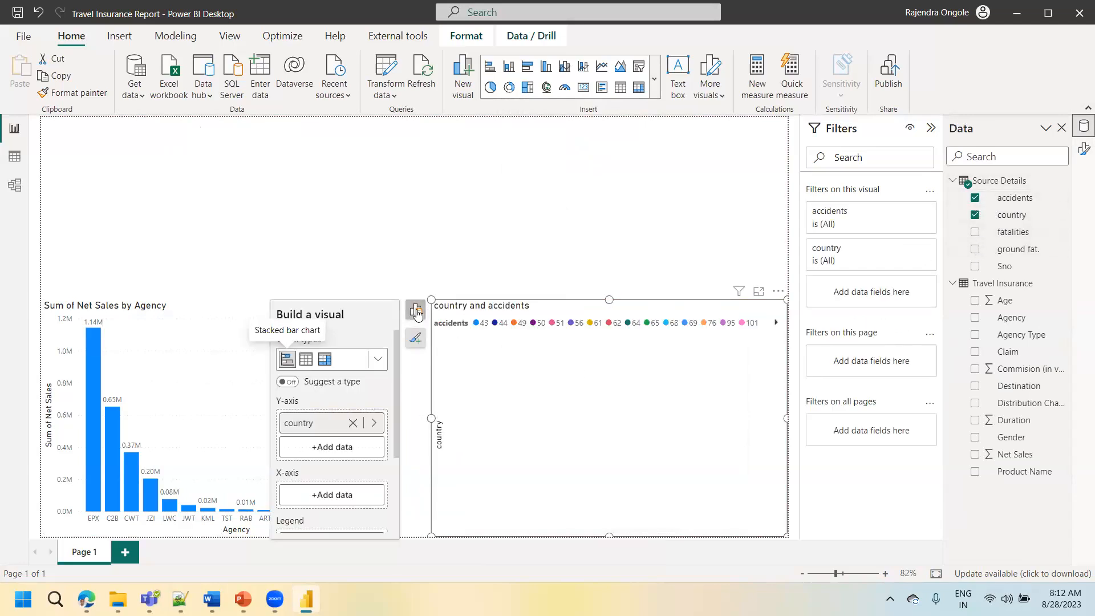
{"action": "scroll", "coordinate": [397, 403], "scroll_direction": "down", "scroll_amount": 2}
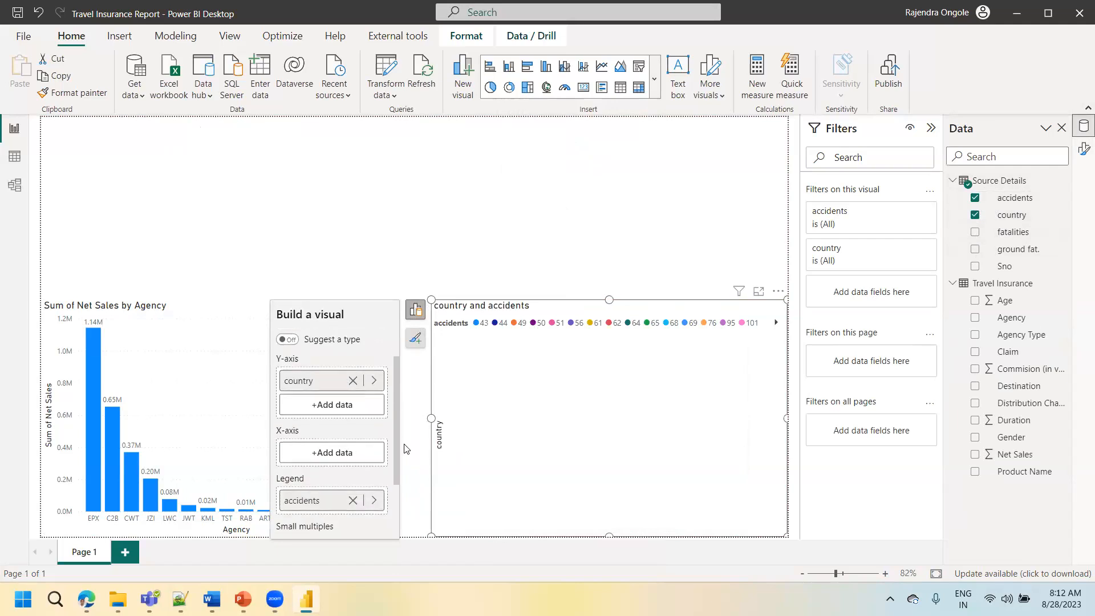
{"action": "left_click_drag", "start_coordinate": [302, 473], "coordinate": [317, 380]}
{"action": "left_click_drag", "start_coordinate": [320, 458], "coordinate": [323, 518]}
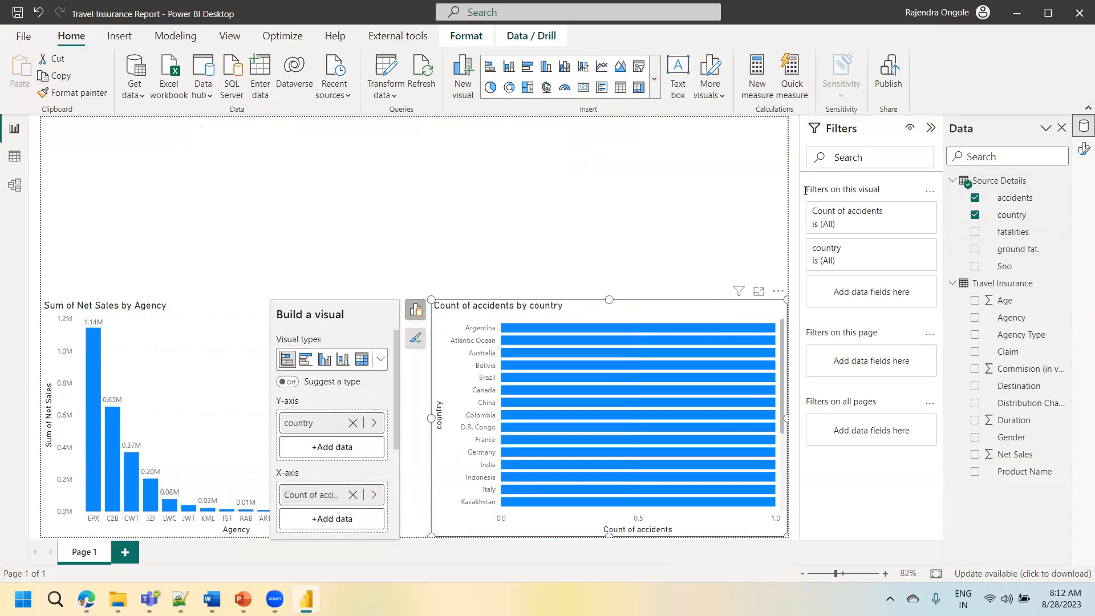
Step: Create a Total Accidents measure in the Source Details table with the formula SUM('Source Details'[accidents])
{"action": "left_click", "coordinate": [1020, 203]}
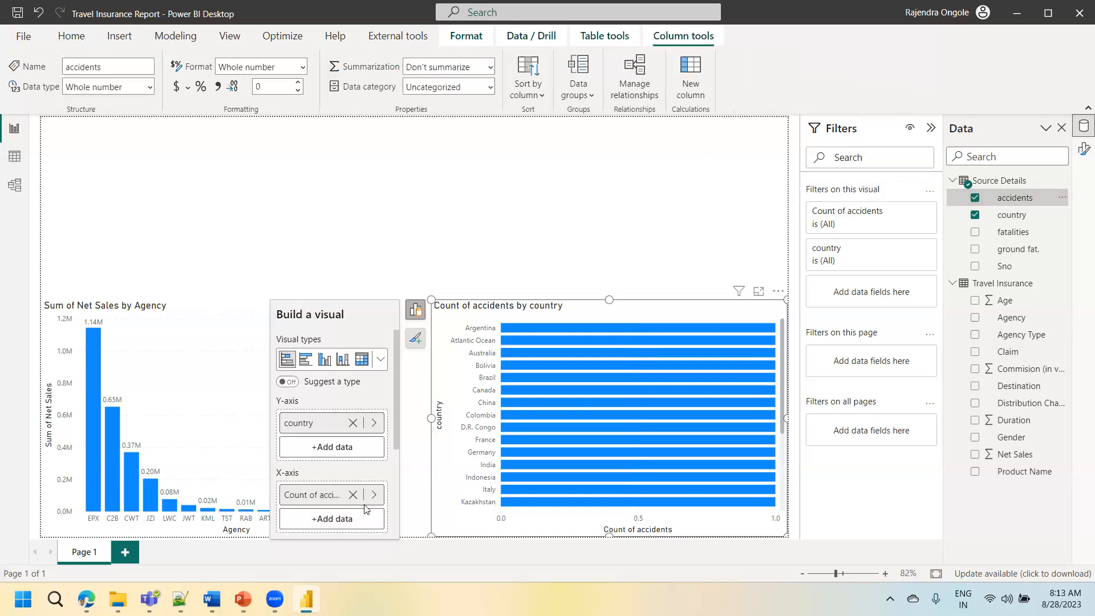
{"action": "left_click", "coordinate": [71, 40]}
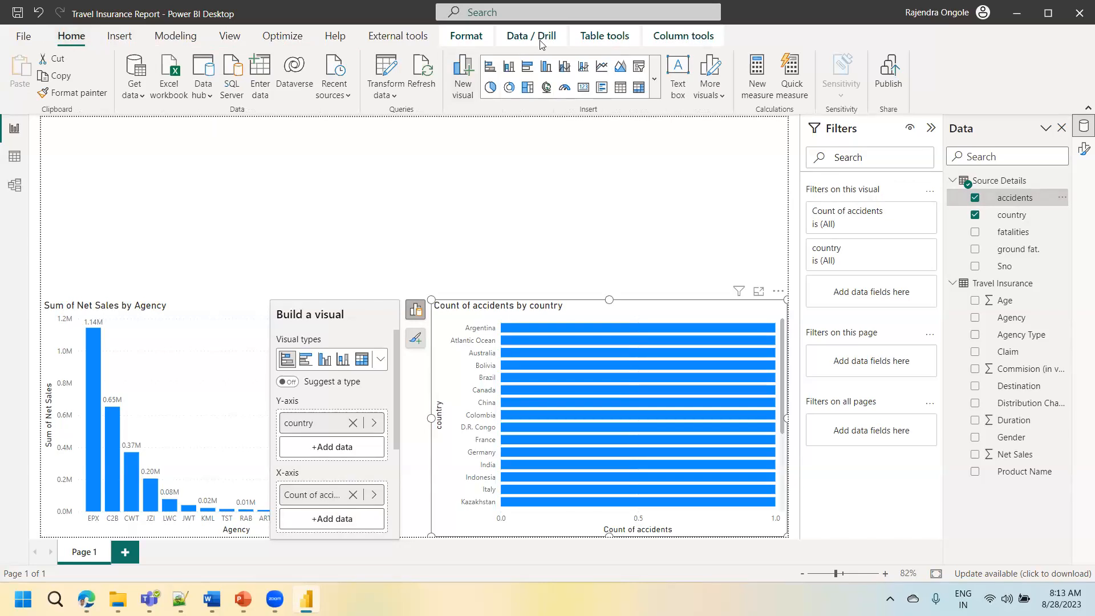
{"action": "left_click", "coordinate": [758, 84]}
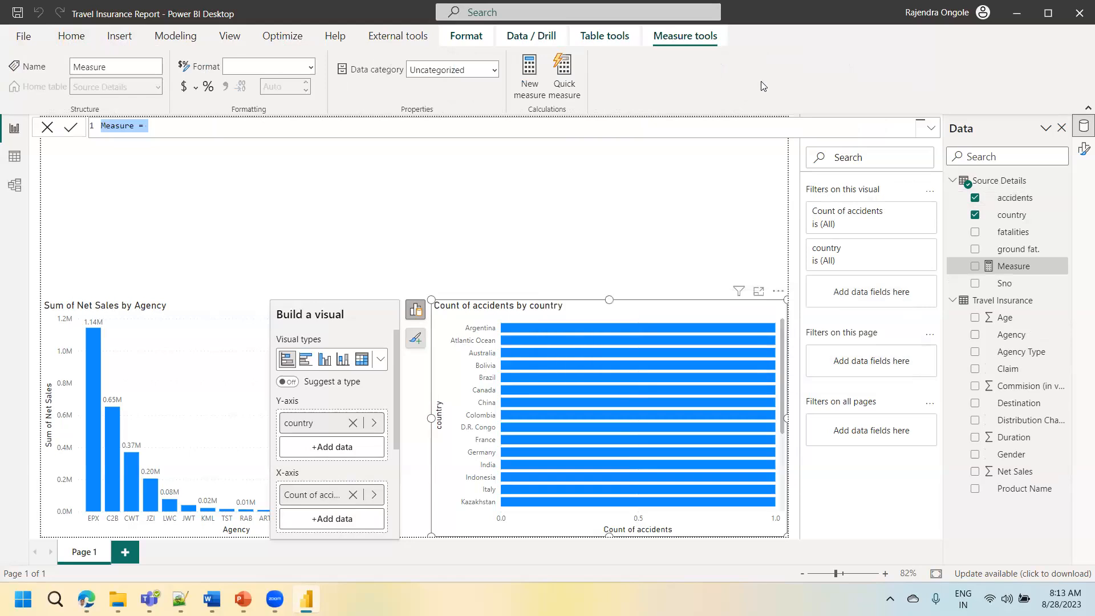
{"action": "type", "text": "Acci"}
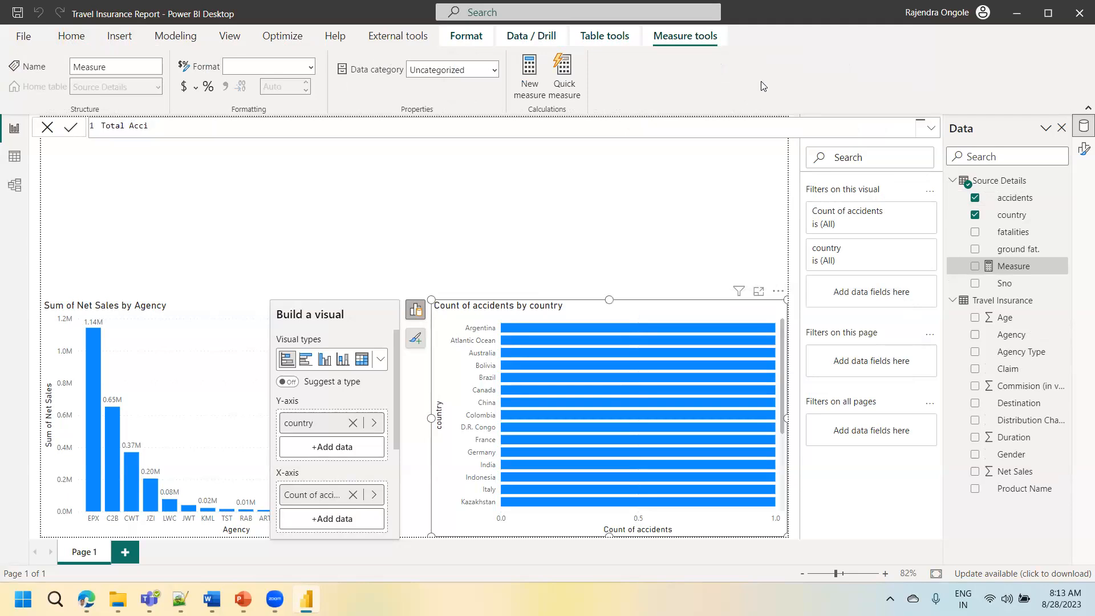
{"action": "type", "text": "="}
{"action": "scroll", "coordinate": [283, 126], "scroll_direction": "up", "scroll_amount": 3}
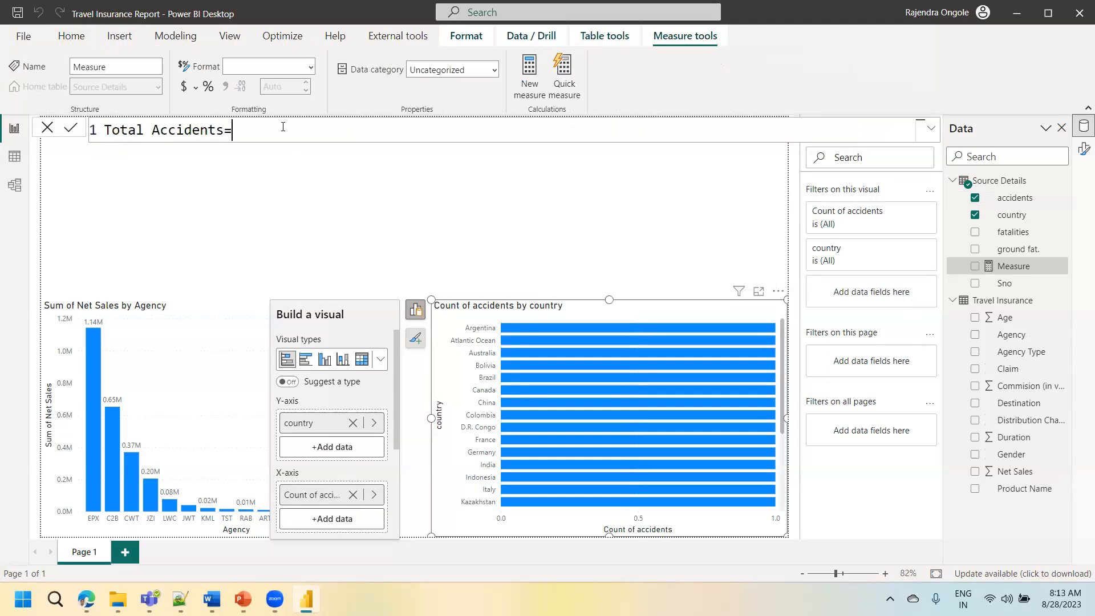
{"action": "type", "text": "sum(ac"}
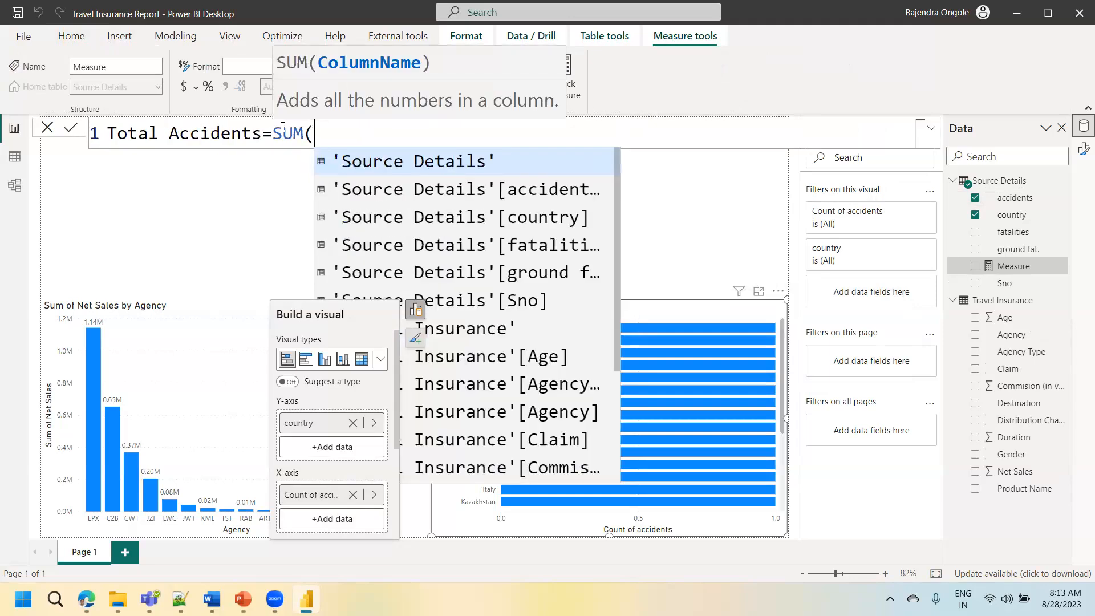
{"action": "type", "text": "c"}
{"action": "key", "text": "Tab"}
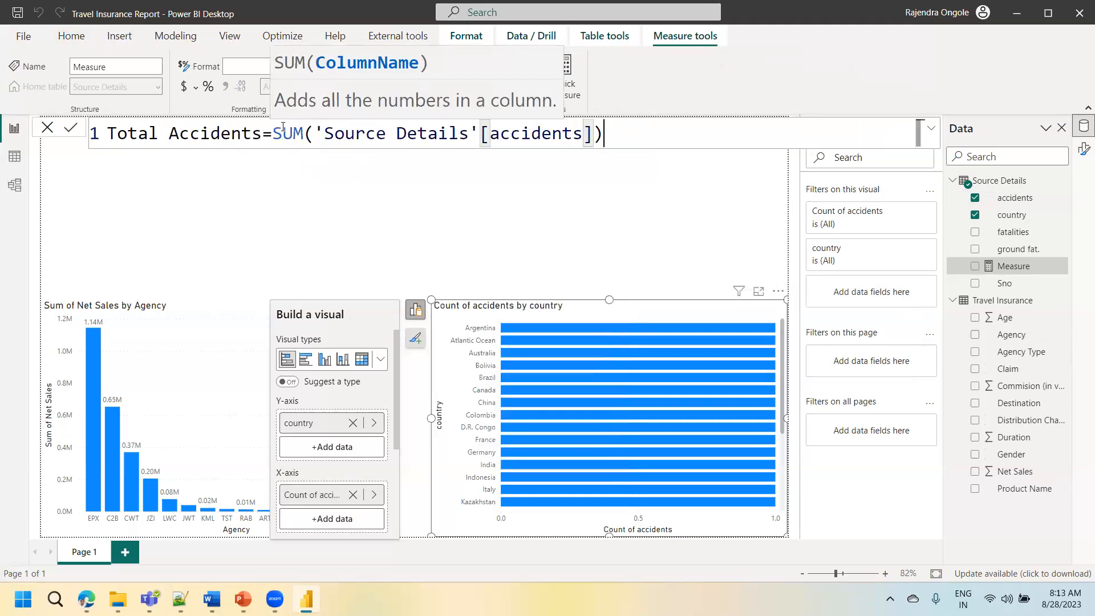
{"action": "type", "text": ")"}
{"action": "left_click", "coordinate": [69, 131]}
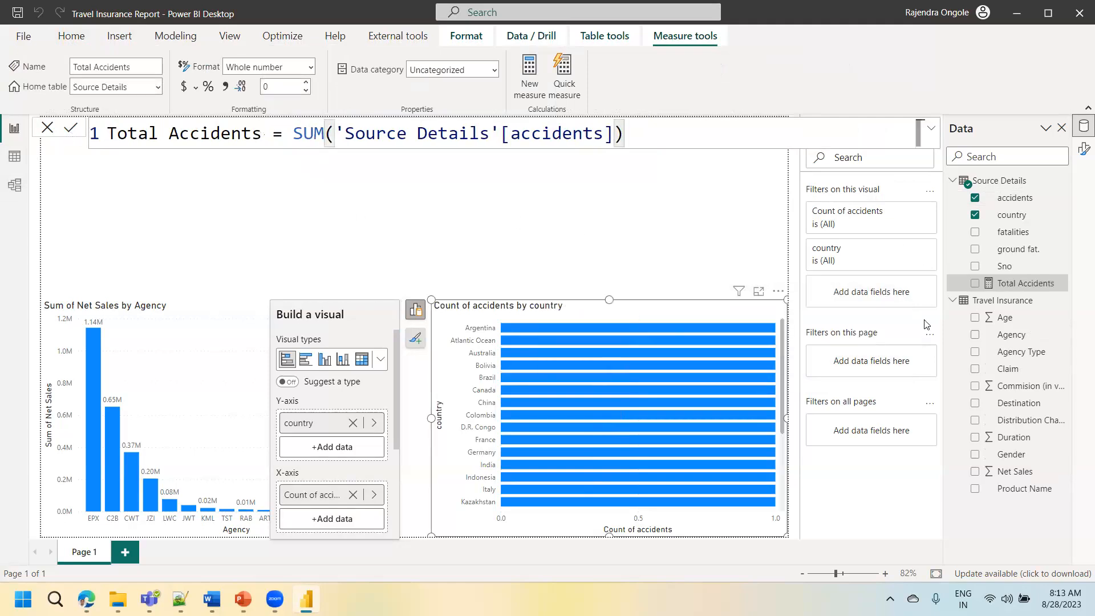
Step: Replace the accidents count on the bar chart's X-axis with the Total Accidents measure and deselect the chart
{"action": "left_click", "coordinate": [353, 495]}
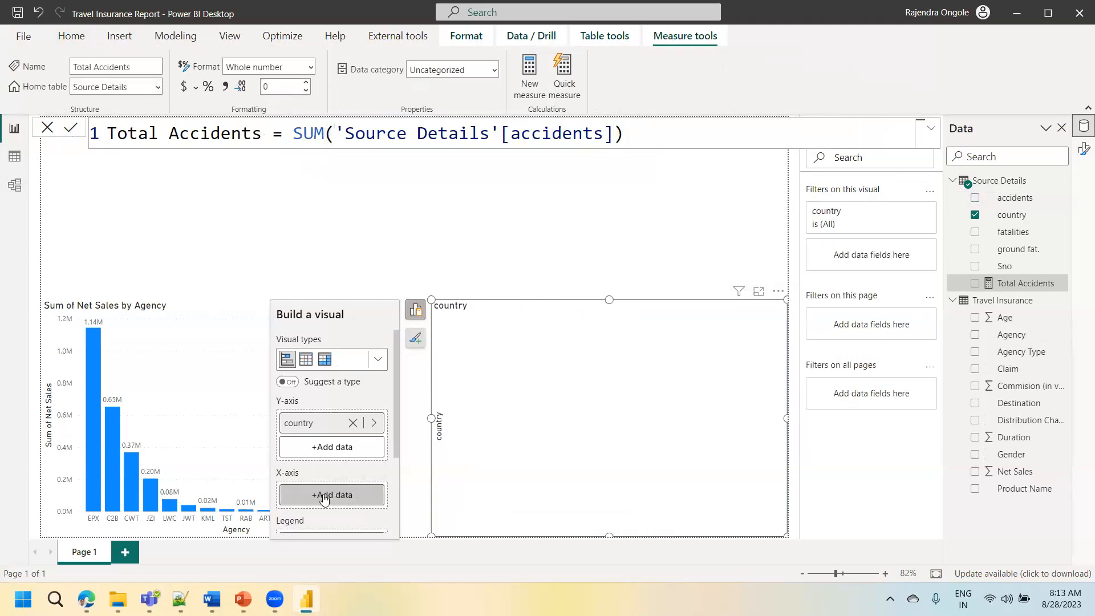
{"action": "left_click", "coordinate": [324, 496]}
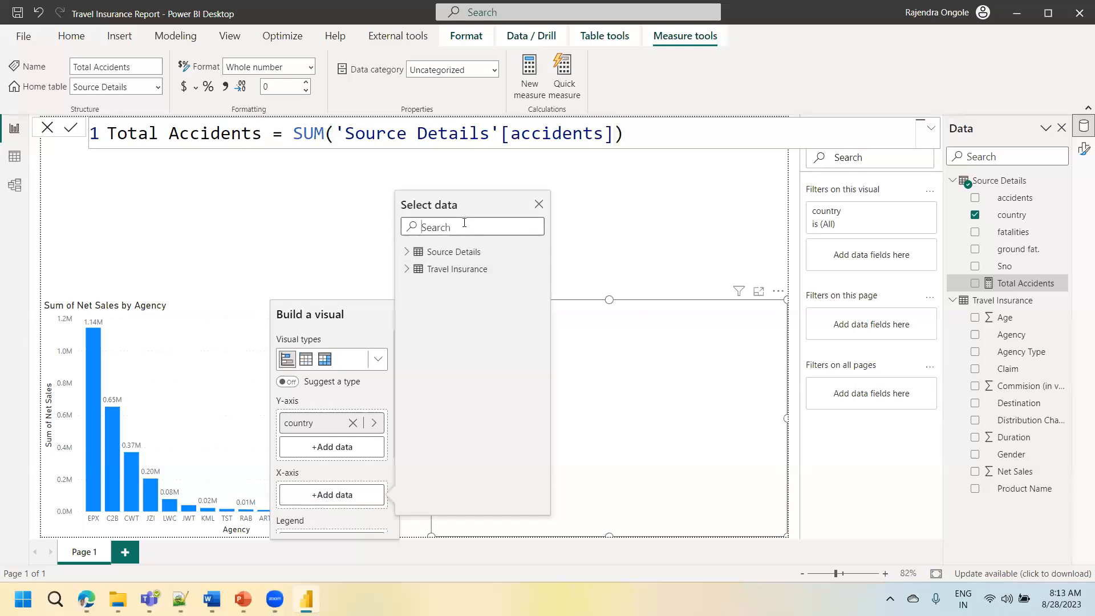
{"action": "type", "text": "accid"}
{"action": "left_click", "coordinate": [448, 270]}
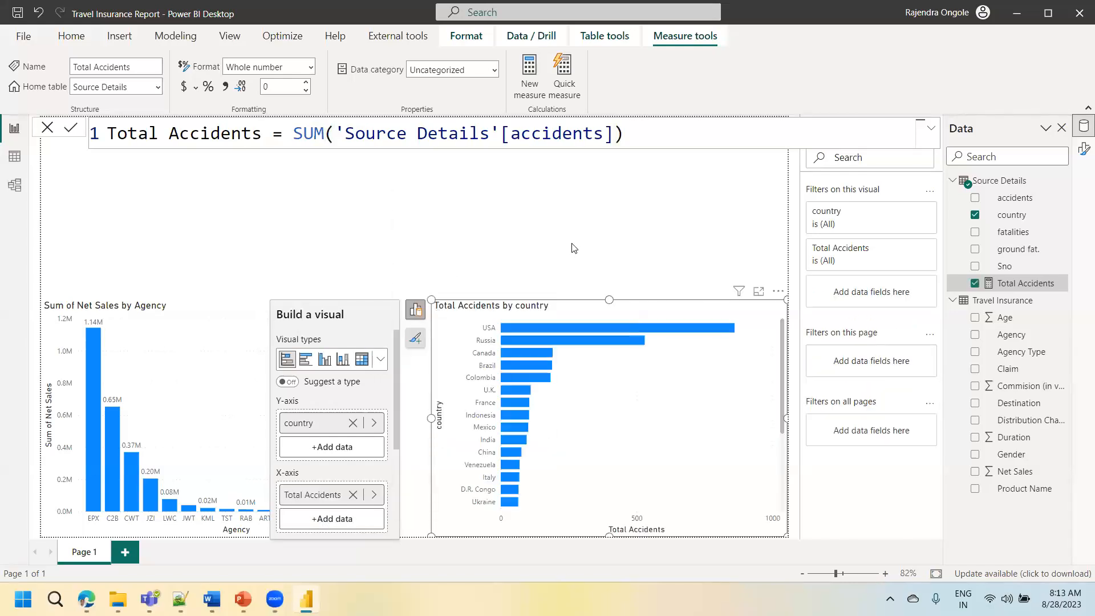
{"action": "left_click", "coordinate": [573, 248]}
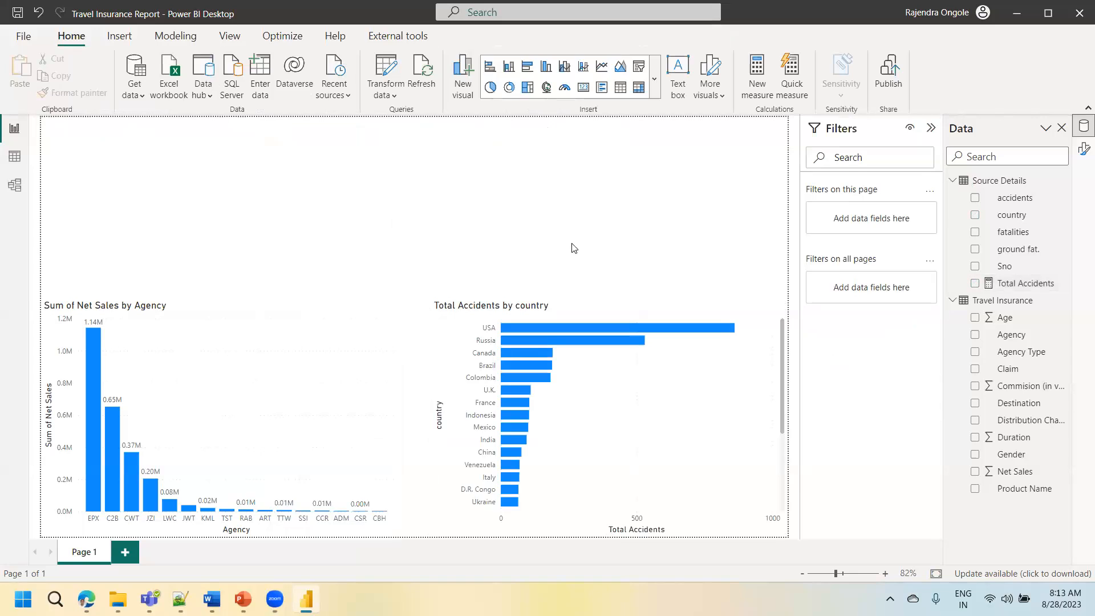
Step: Turn on data labels for the Total Accidents by country bar chart
{"action": "left_click", "coordinate": [594, 376]}
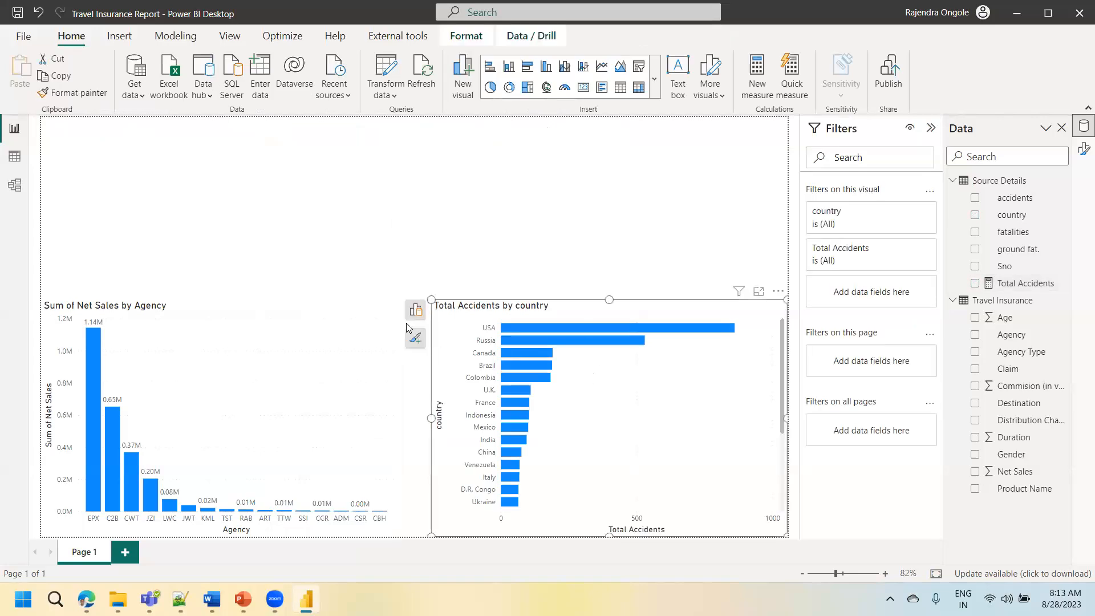
{"action": "left_click", "coordinate": [414, 342]}
{"action": "left_click", "coordinate": [308, 445]}
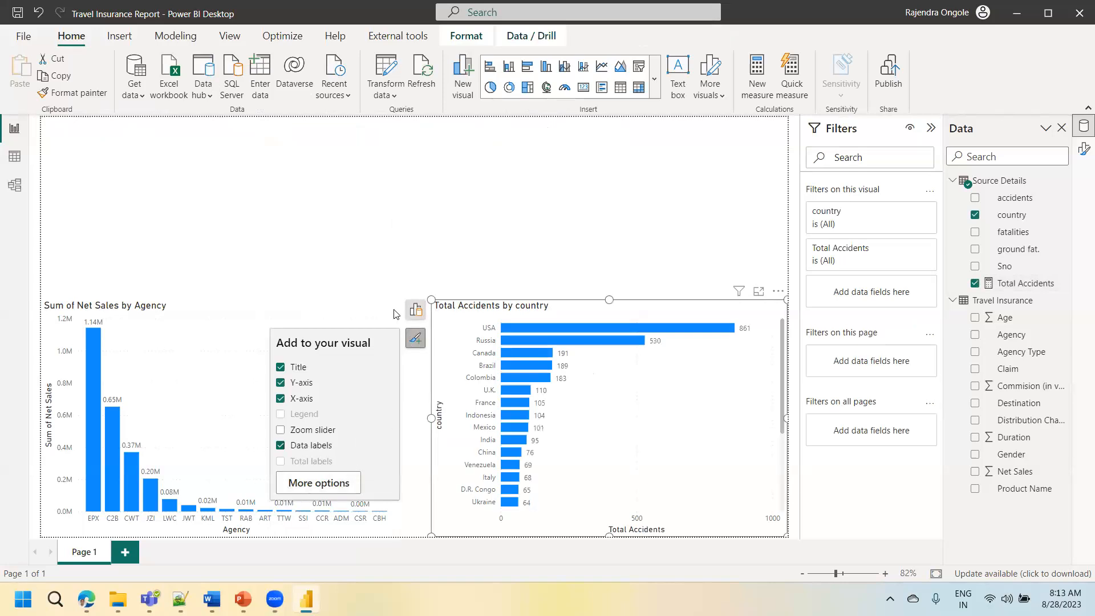
{"action": "left_click", "coordinate": [422, 266]}
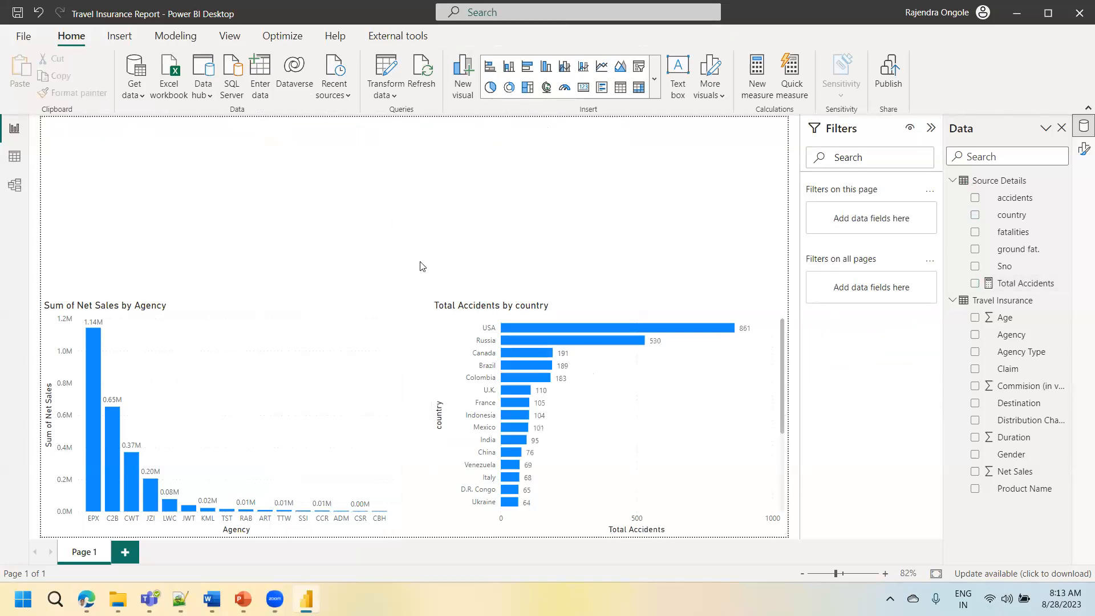
{"action": "left_click", "coordinate": [570, 308]}
{"action": "left_click_drag", "start_coordinate": [614, 315], "coordinate": [614, 304]}
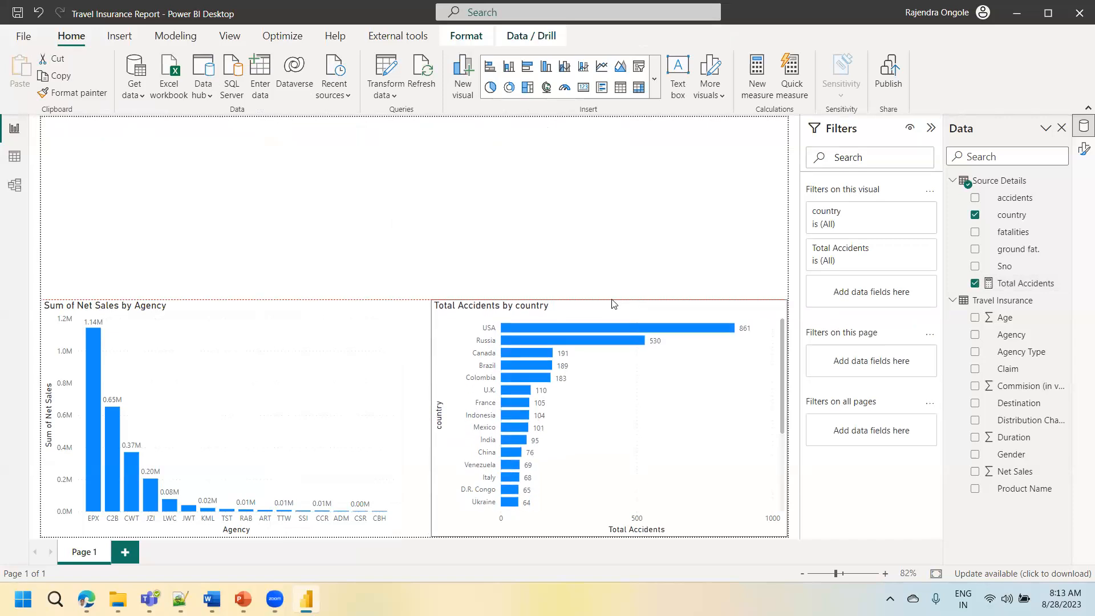
{"action": "left_click", "coordinate": [455, 279]}
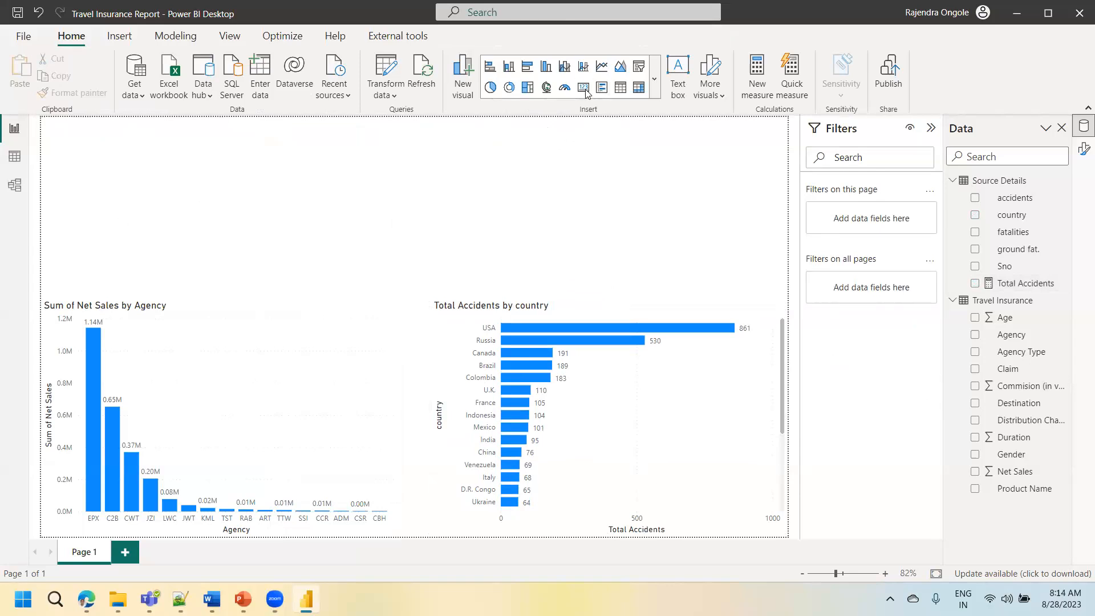
Step: Insert a card visual, shrink it and place it in the empty area above the Sum of Net Sales by Agency chart
{"action": "left_click", "coordinate": [658, 87]}
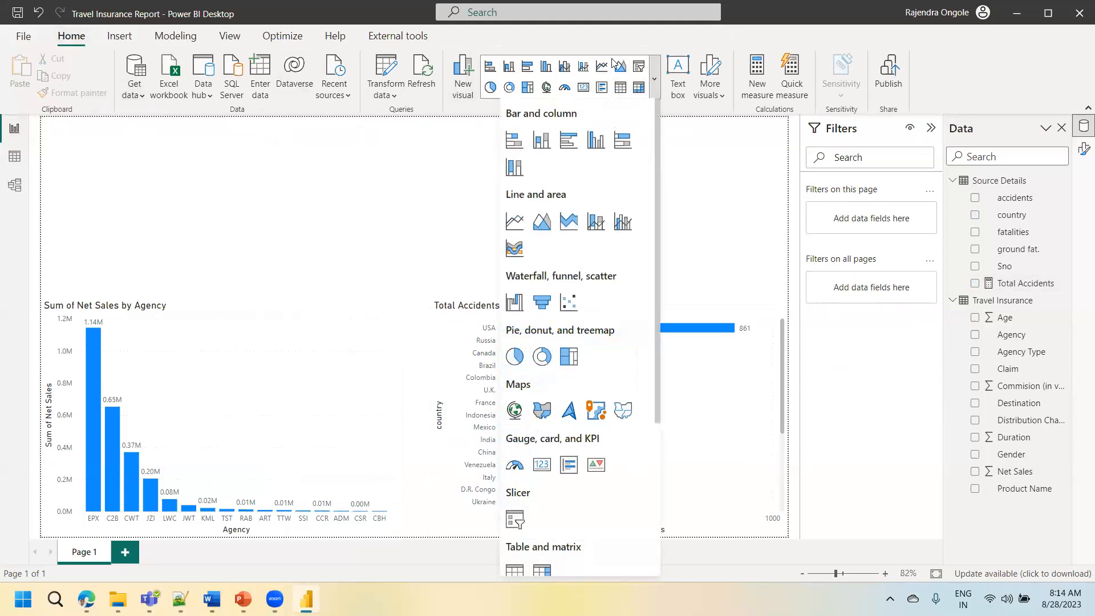
{"action": "left_click_drag", "start_coordinate": [657, 193], "coordinate": [658, 320]}
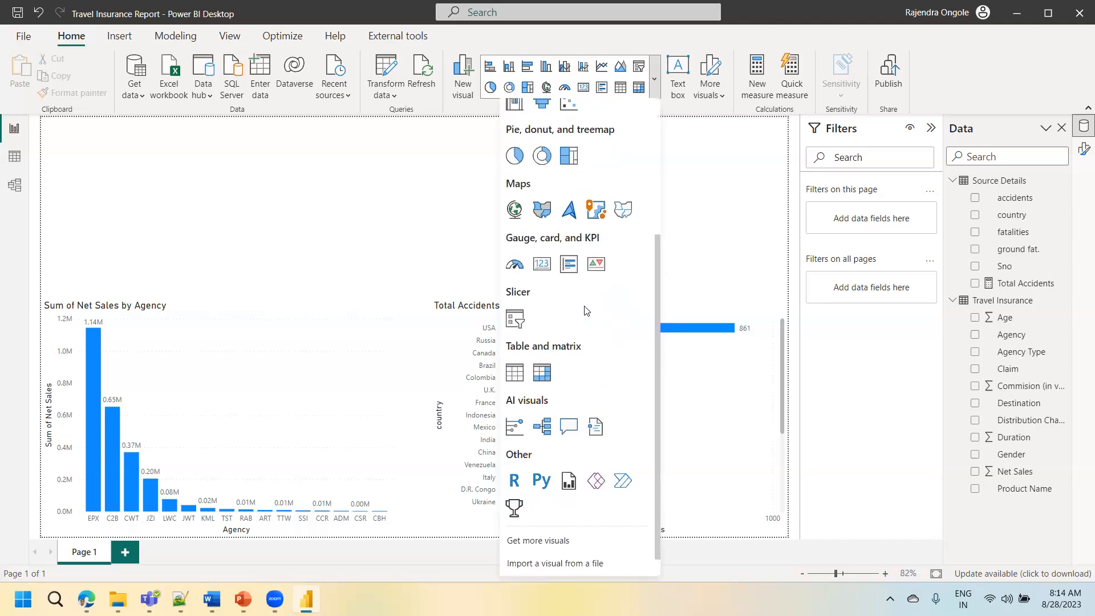
{"action": "left_click", "coordinate": [542, 264]}
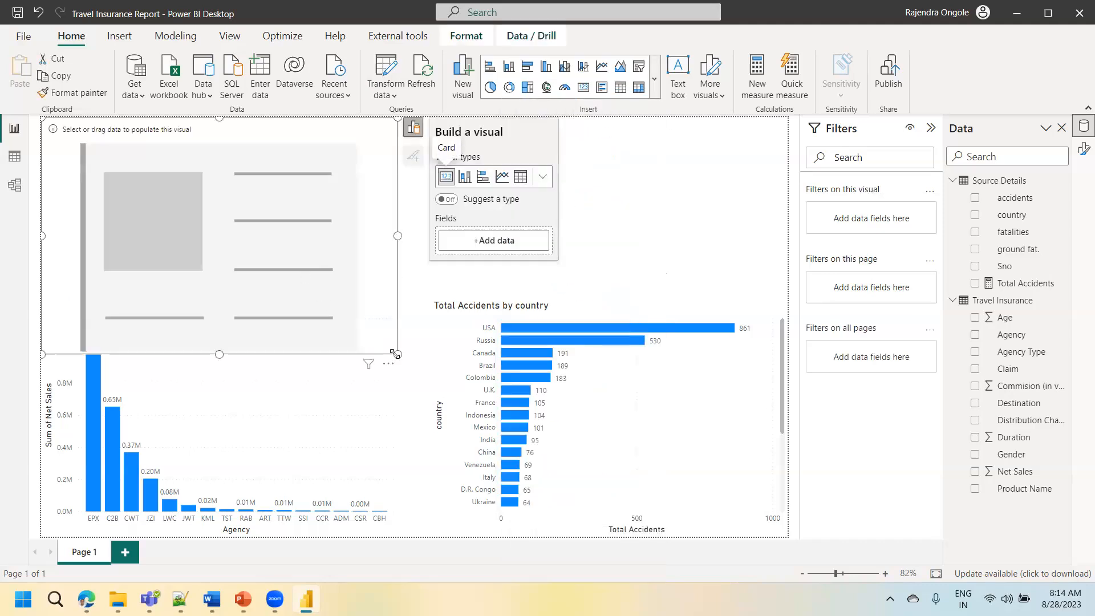
{"action": "left_click_drag", "start_coordinate": [303, 268], "coordinate": [135, 199]}
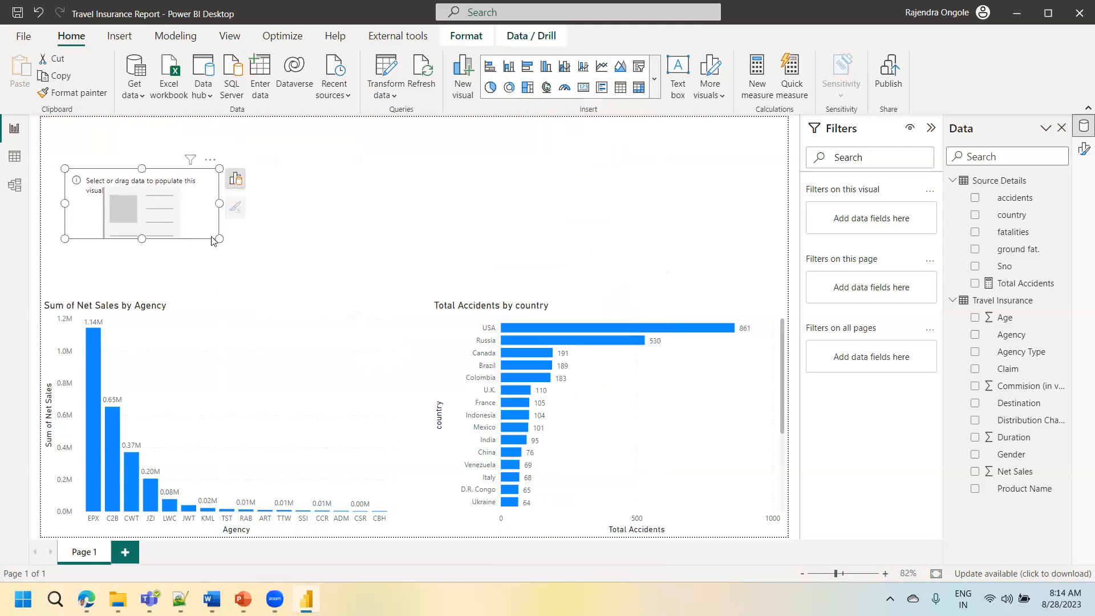
{"action": "left_click_drag", "start_coordinate": [218, 238], "coordinate": [194, 222]}
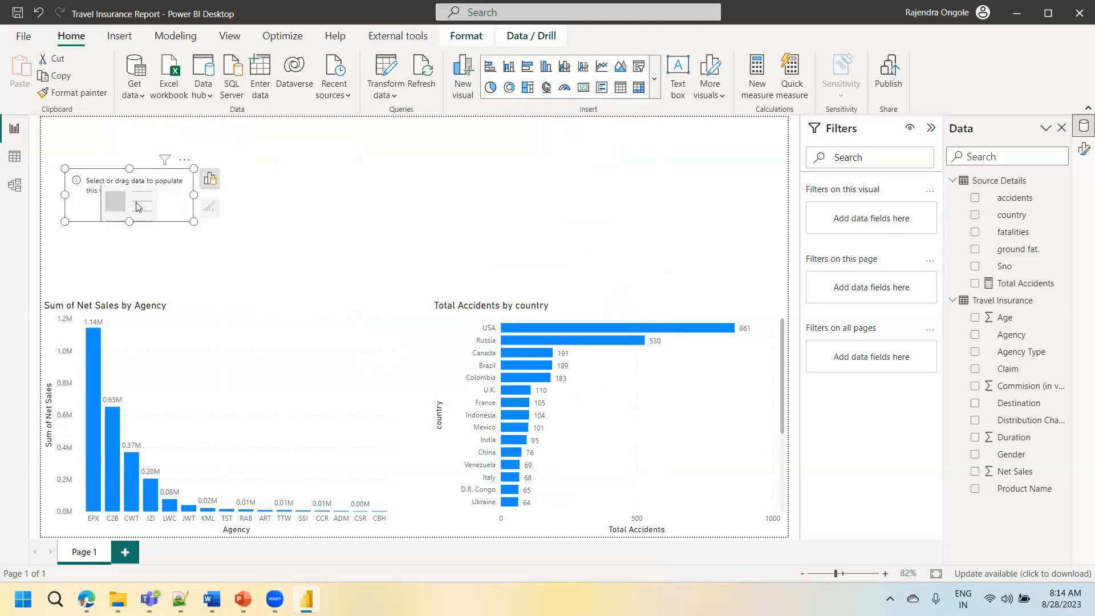
{"action": "left_click_drag", "start_coordinate": [131, 204], "coordinate": [124, 222]}
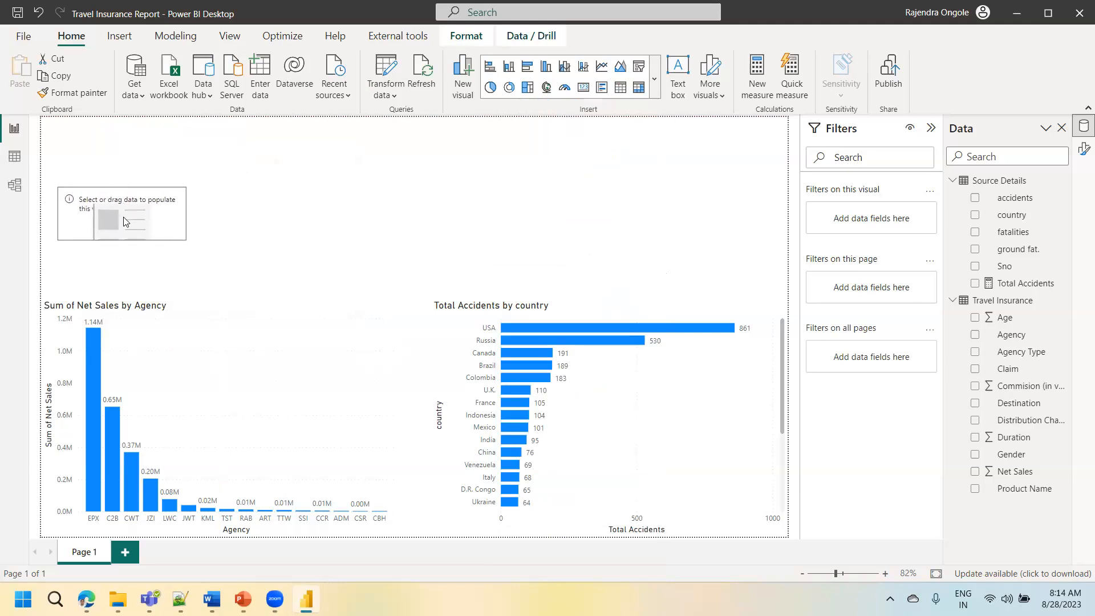
{"action": "left_click_drag", "start_coordinate": [186, 240], "coordinate": [186, 245]}
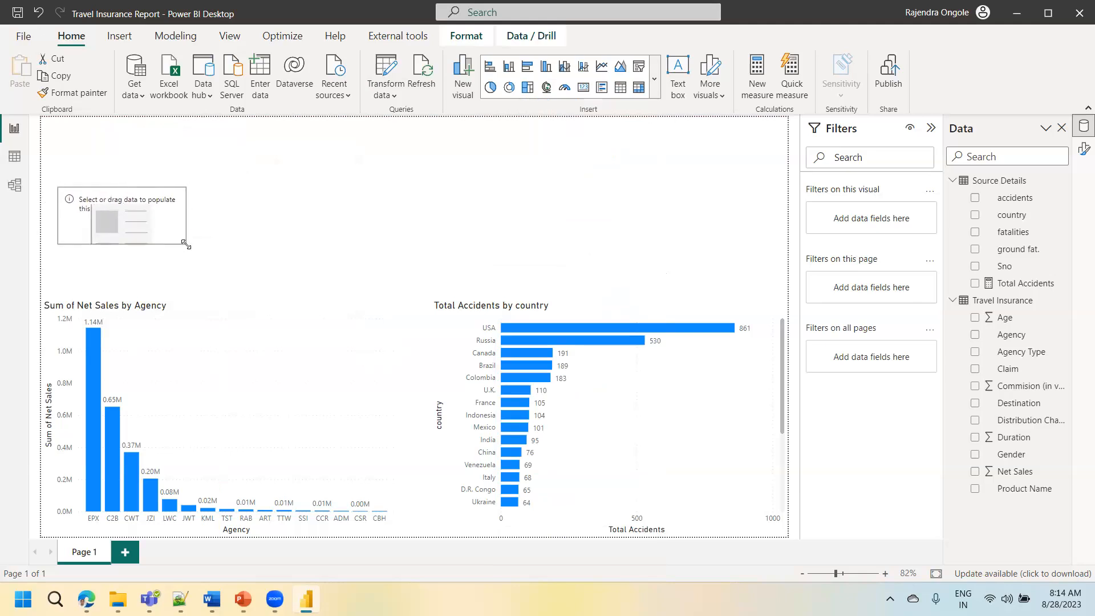
Step: Add the Total Accidents measure to the card and enlarge the card slightly
{"action": "left_click", "coordinate": [202, 197]}
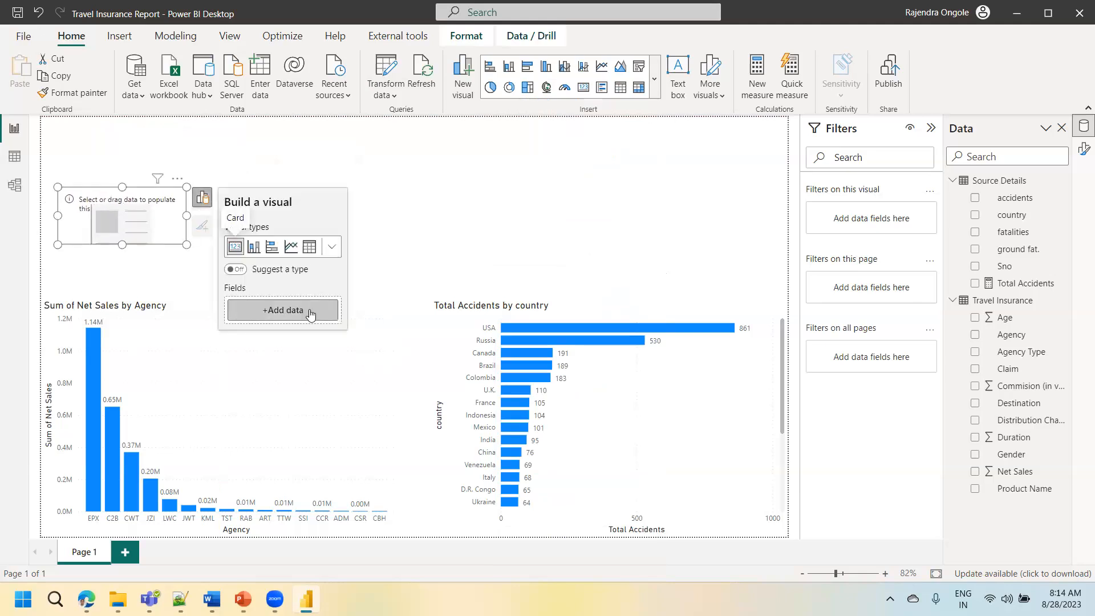
{"action": "left_click", "coordinate": [310, 310]}
{"action": "type", "text": "tota"}
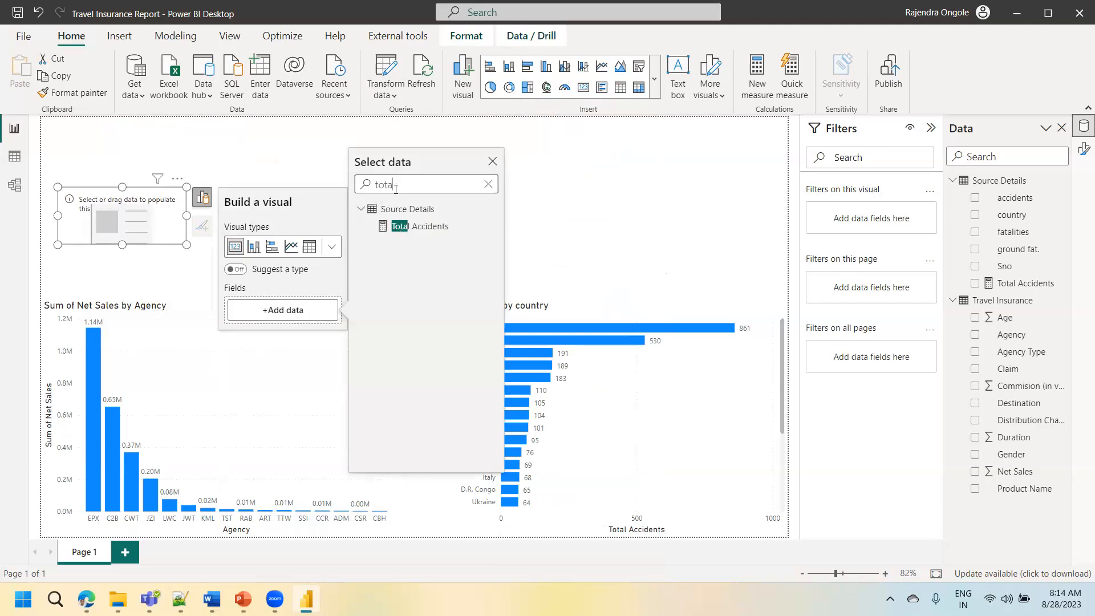
{"action": "type", "text": "l"}
{"action": "left_click", "coordinate": [412, 226]}
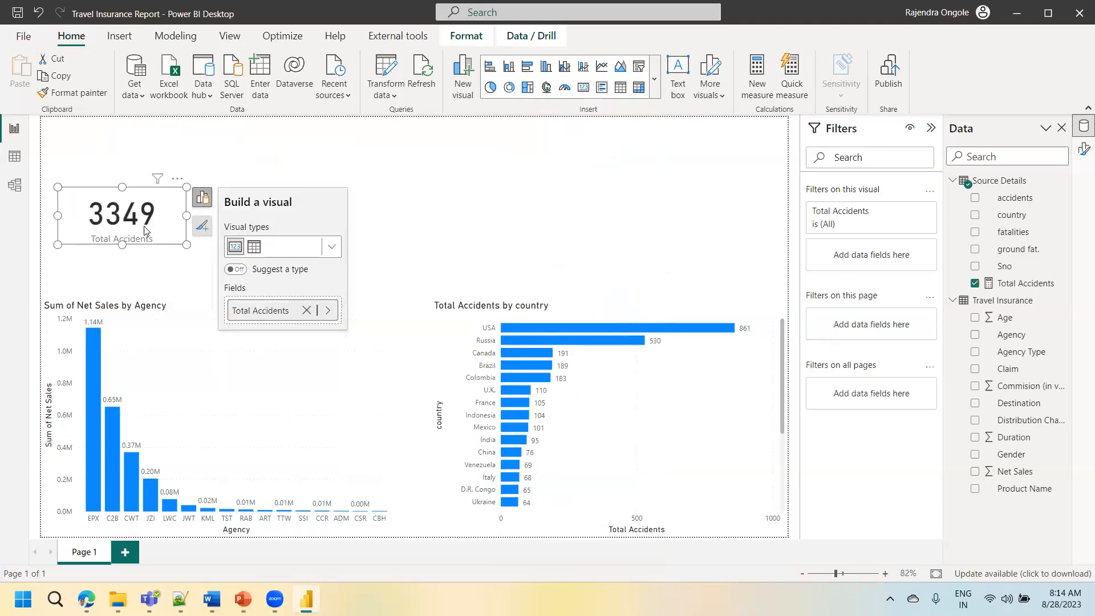
{"action": "left_click_drag", "start_coordinate": [188, 245], "coordinate": [197, 252]}
Step: Set the card's callout value font to Arial at size 28 and reduce the card's size to fit
{"action": "left_click", "coordinate": [206, 225]}
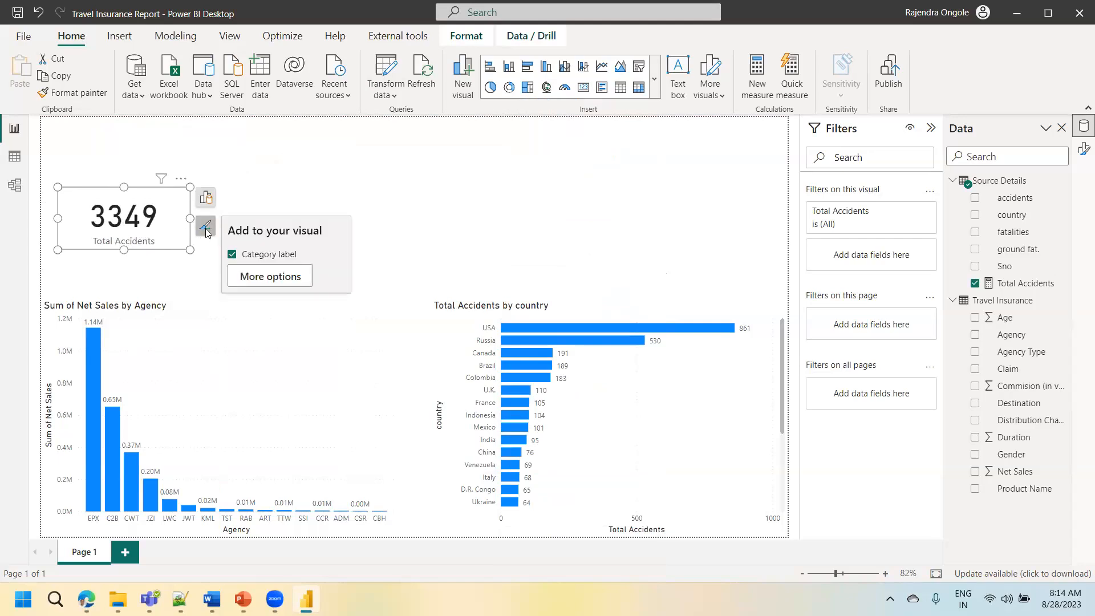
{"action": "left_click", "coordinate": [279, 280]}
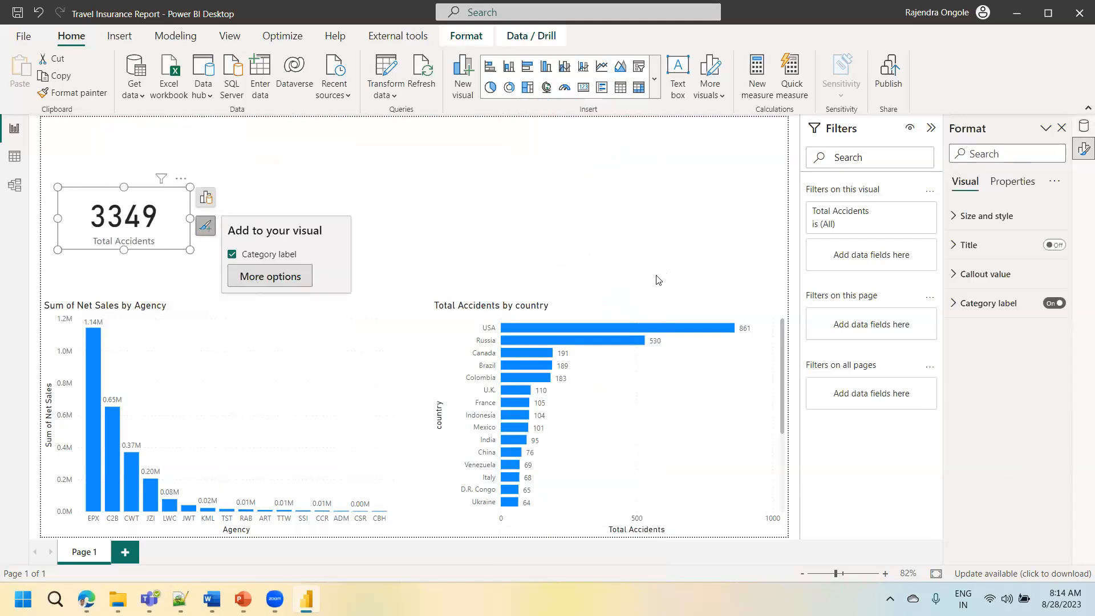
{"action": "left_click", "coordinate": [961, 278]}
{"action": "double_click", "coordinate": [1041, 322]}
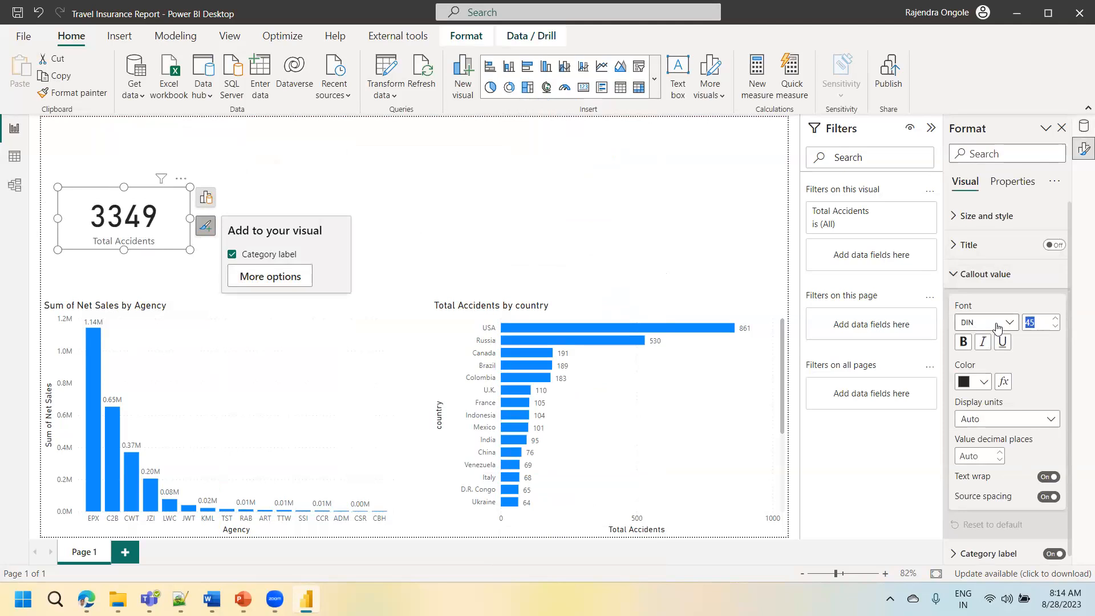
{"action": "type", "text": "28"}
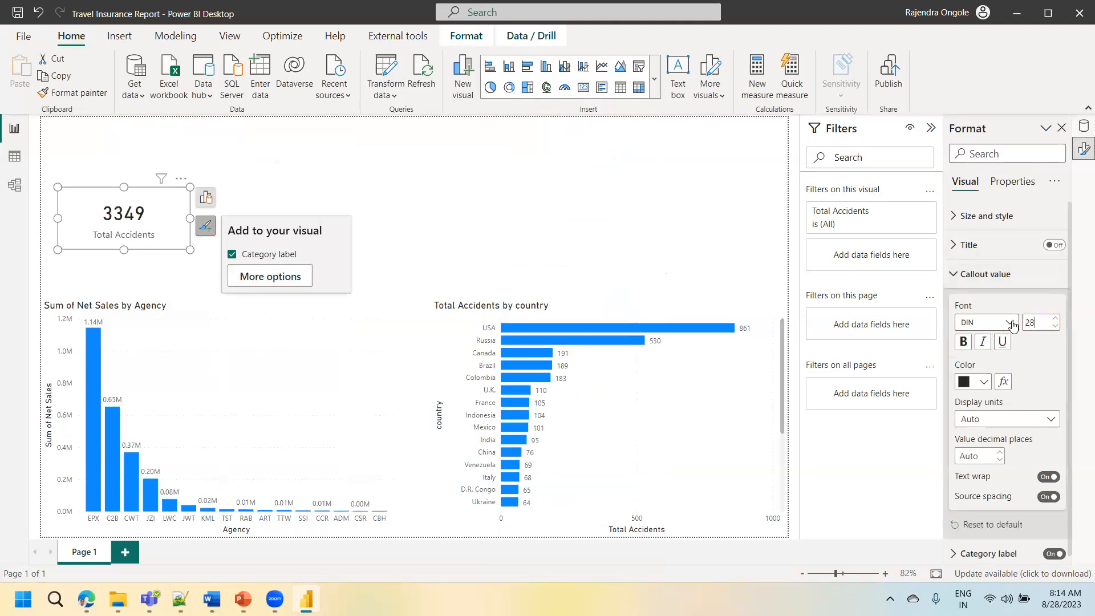
{"action": "left_click", "coordinate": [1014, 325]}
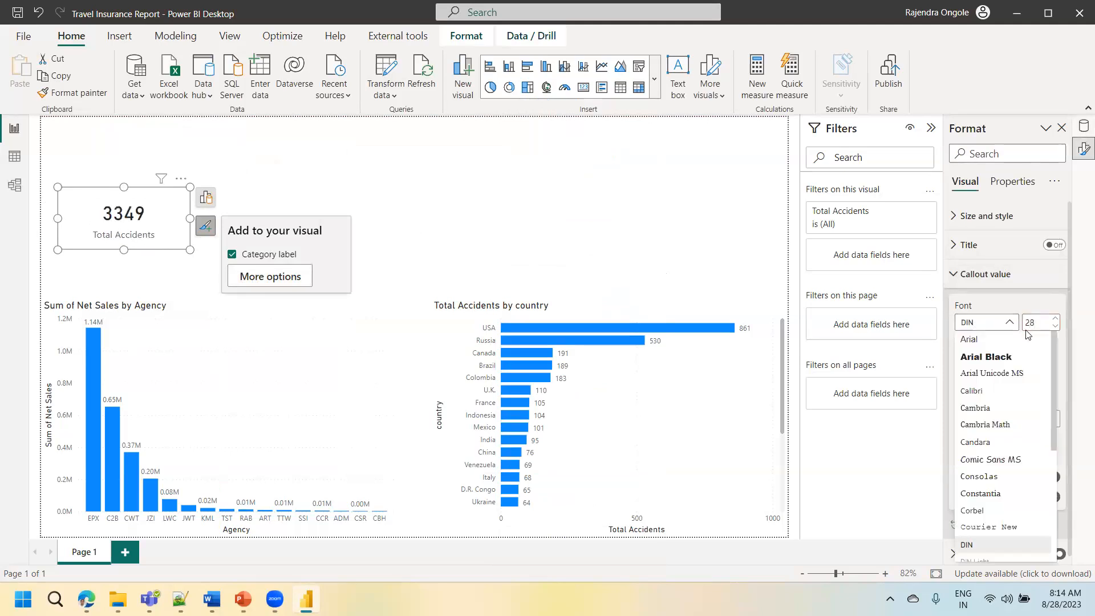
{"action": "left_click", "coordinate": [969, 340]}
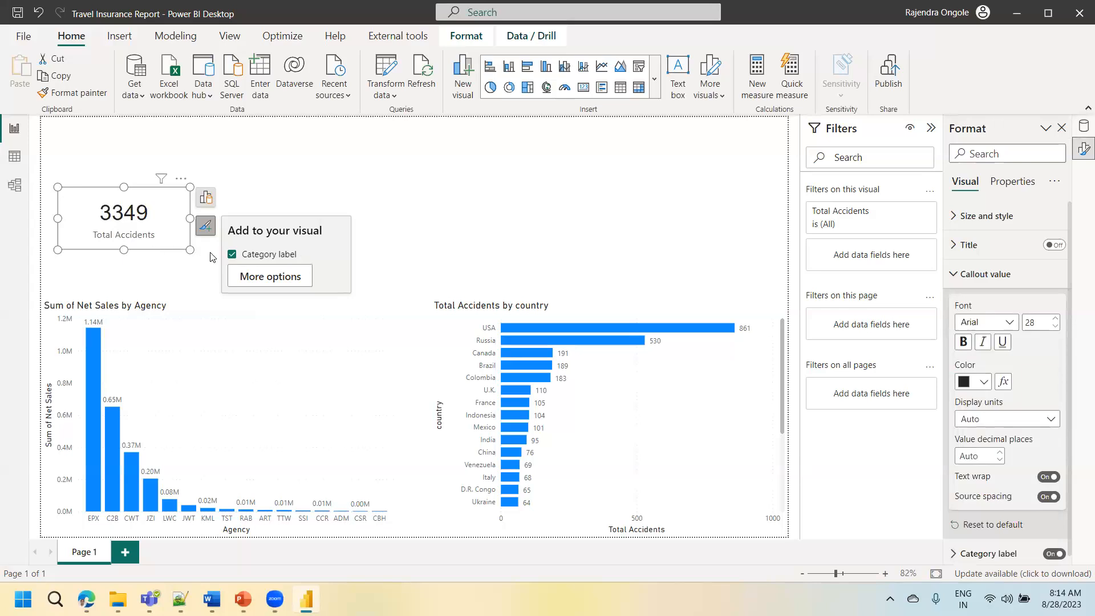
{"action": "left_click_drag", "start_coordinate": [190, 250], "coordinate": [171, 242]}
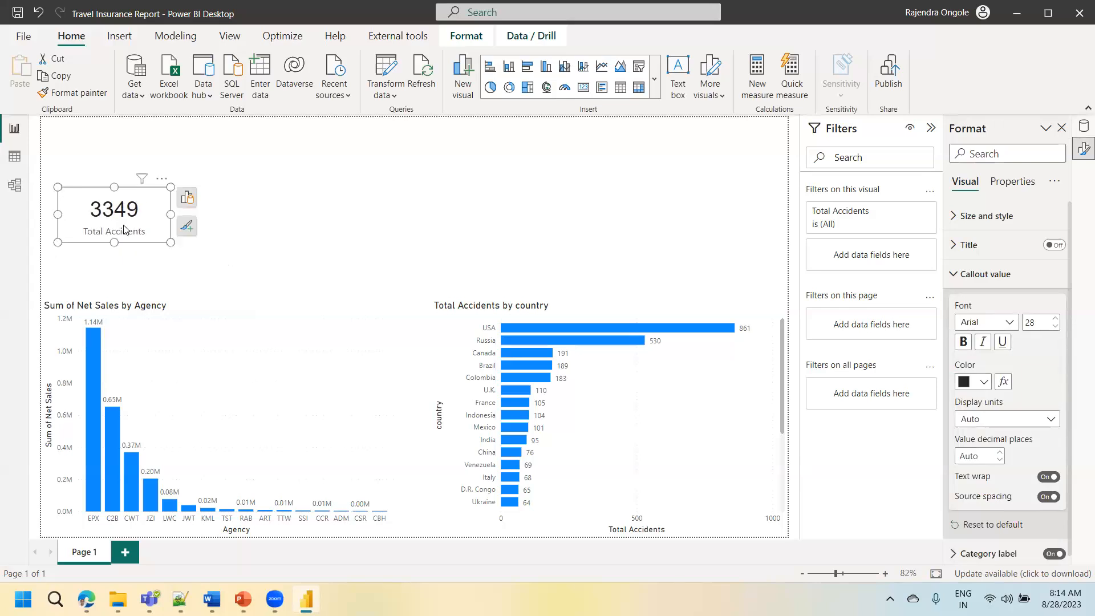
Step: Duplicate the Total Accidents card three times and line up all four cards in a row above the charts
{"action": "key", "text": "ctrl+c"}
{"action": "key", "text": "ctrl+v"}
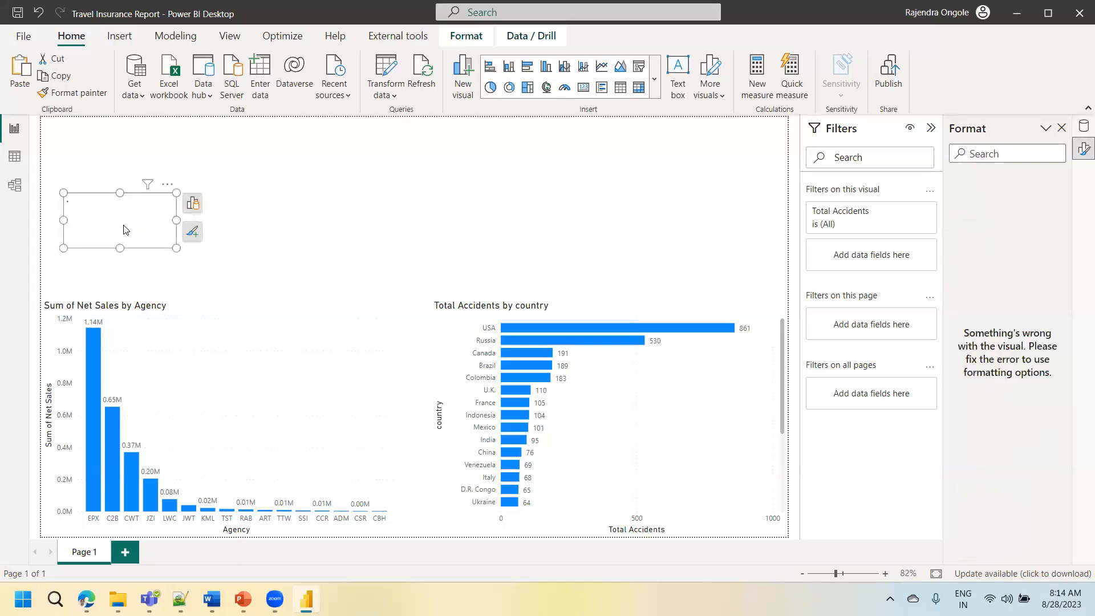
{"action": "left_click_drag", "start_coordinate": [126, 229], "coordinate": [263, 224]}
{"action": "key", "text": "ctrl+v"}
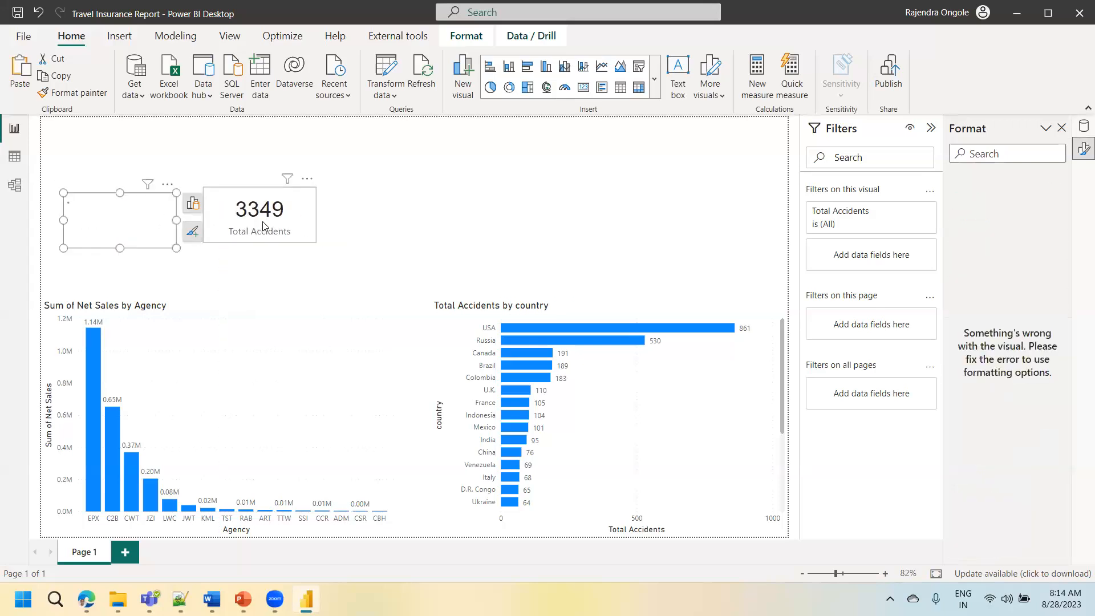
{"action": "left_click_drag", "start_coordinate": [132, 229], "coordinate": [418, 228]}
{"action": "left_click", "coordinate": [268, 222]}
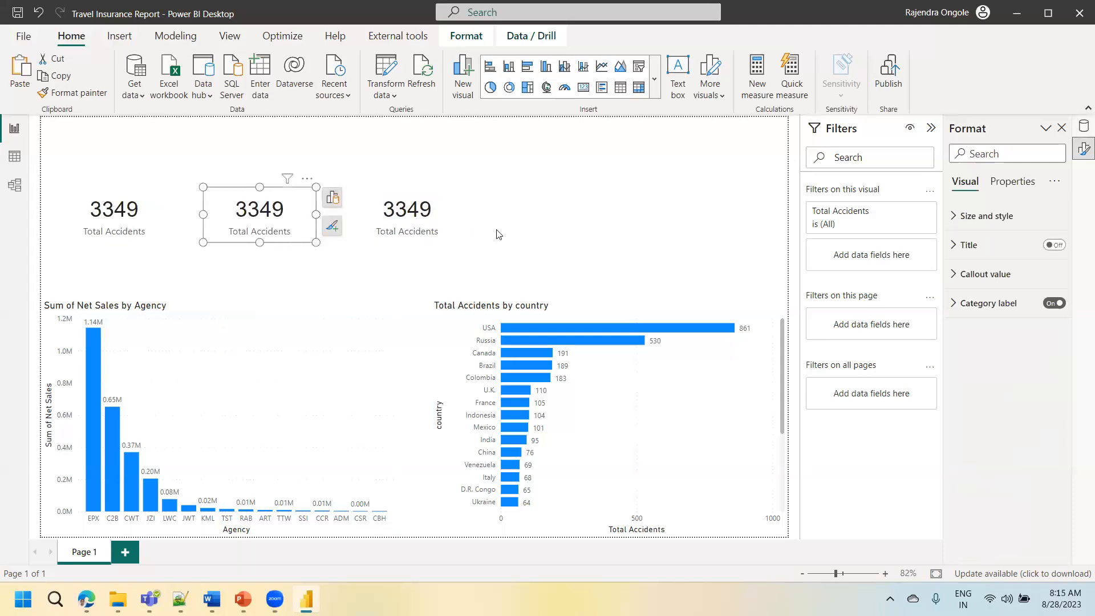
{"action": "key", "text": "ctrl+v"}
{"action": "left_click_drag", "start_coordinate": [152, 235], "coordinate": [569, 231]}
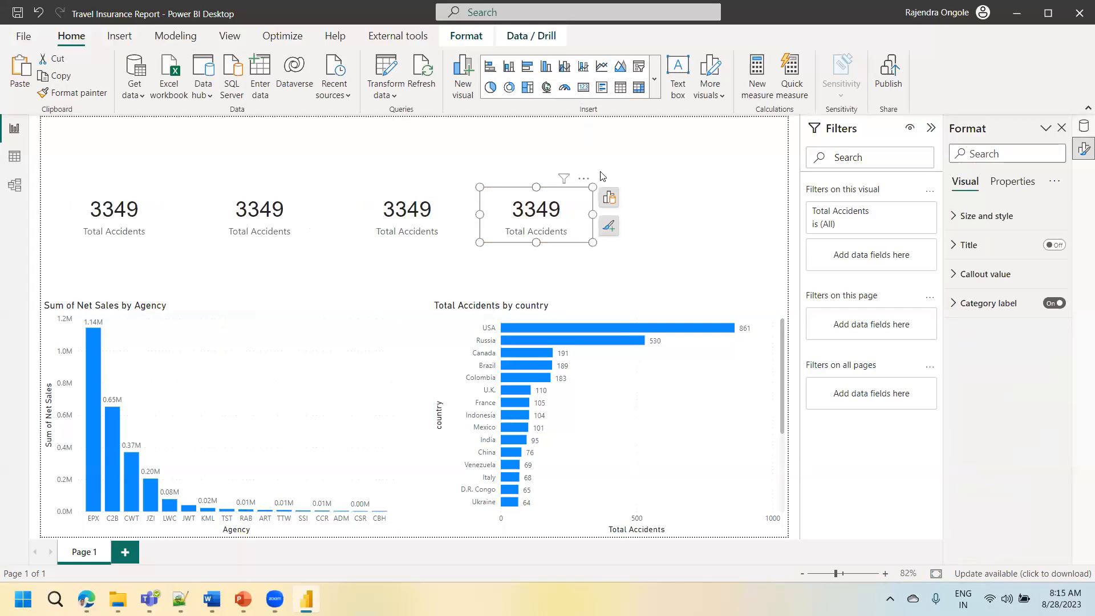
Step: Replace Total Accidents on the second card with Commision (in value) from the Travel Insurance table
{"action": "left_click", "coordinate": [275, 224]}
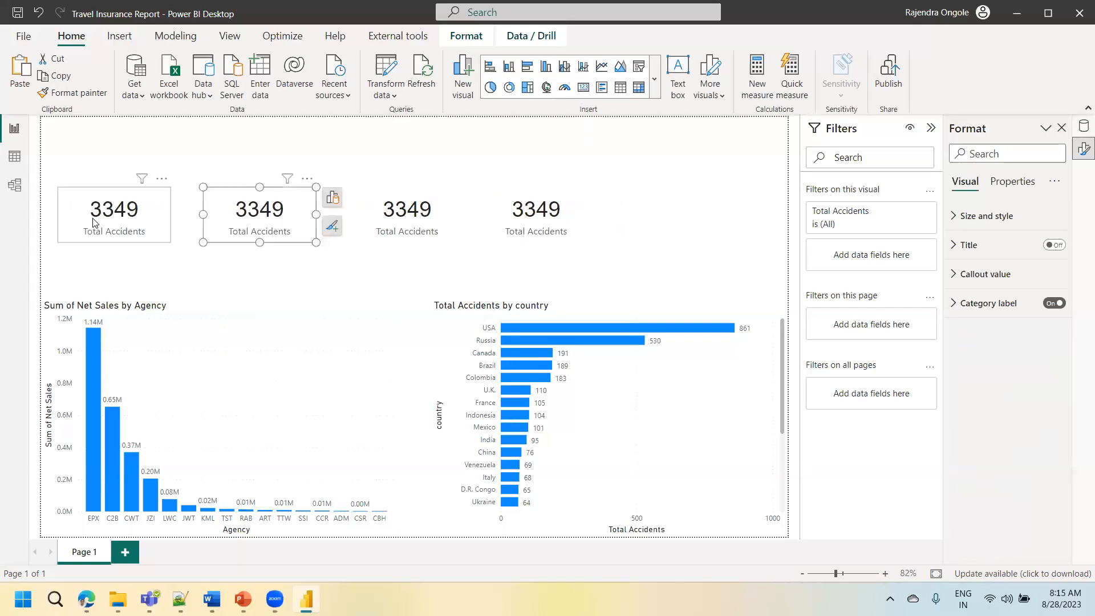
{"action": "left_click", "coordinate": [332, 197]}
{"action": "left_click", "coordinate": [435, 310]}
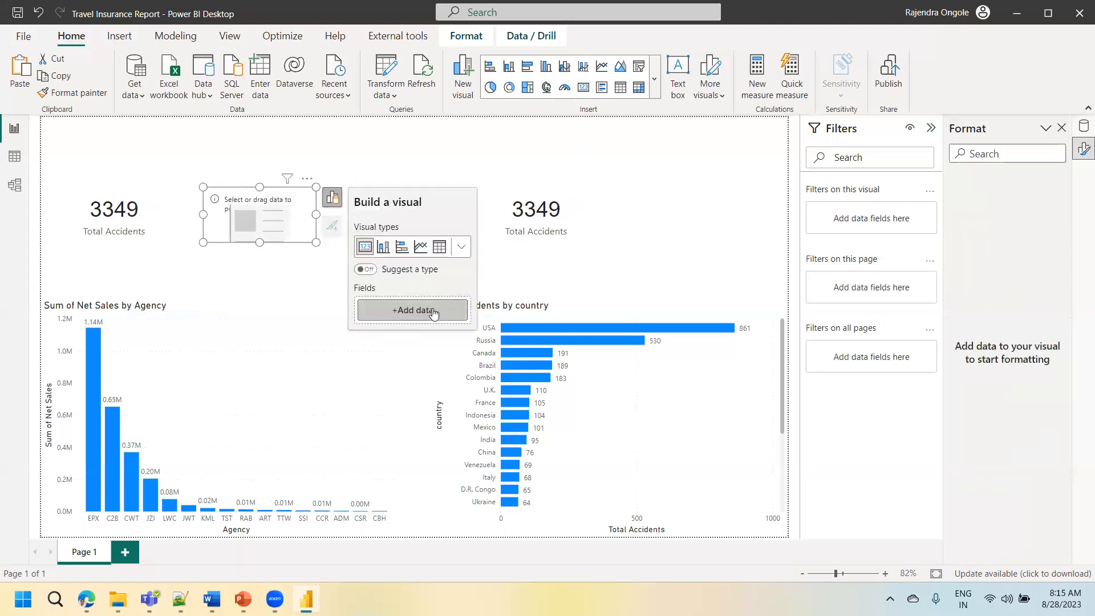
{"action": "left_click", "coordinate": [421, 315]}
{"action": "left_click", "coordinate": [490, 226]}
{"action": "left_click", "coordinate": [534, 312]}
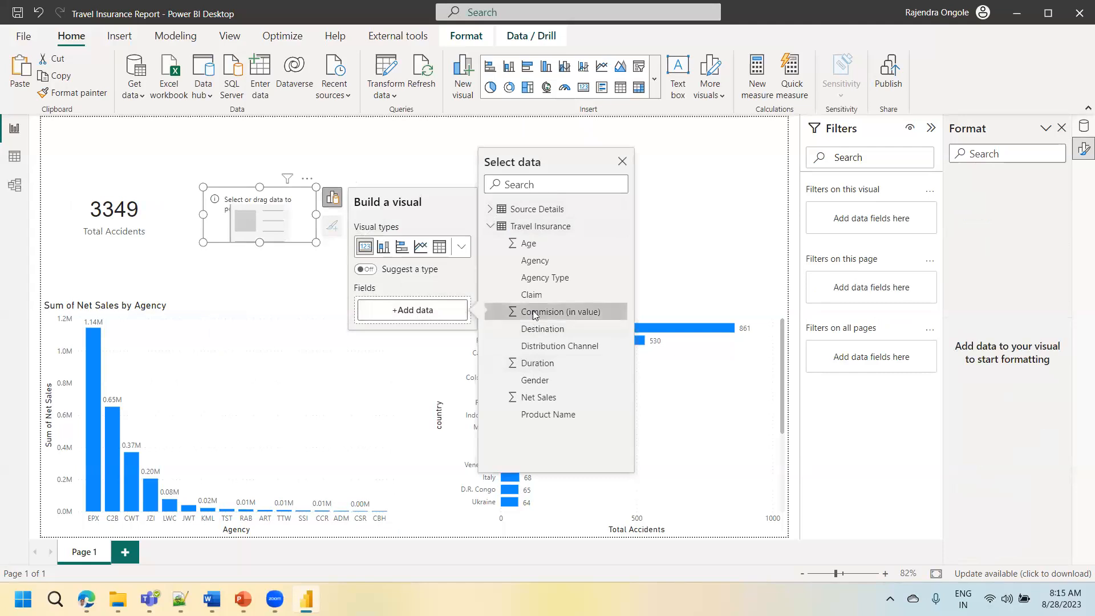
{"action": "left_click", "coordinate": [643, 222]}
Step: Replace Total Accidents on the third card with Net Sales from the Travel Insurance table
{"action": "left_click", "coordinate": [445, 214]}
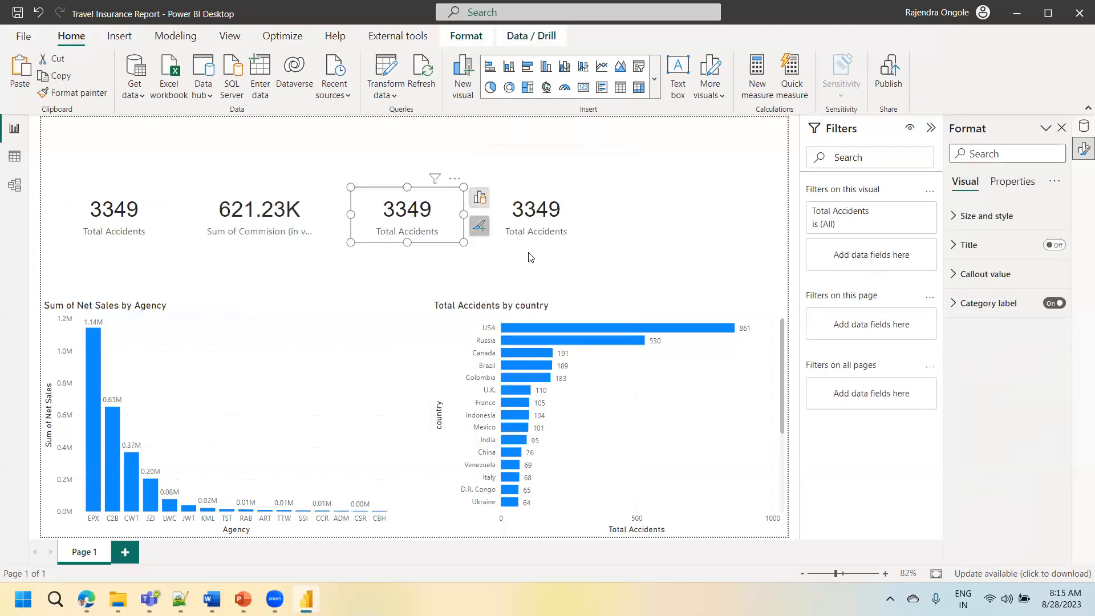
{"action": "left_click", "coordinate": [480, 197]}
{"action": "left_click", "coordinate": [606, 311]}
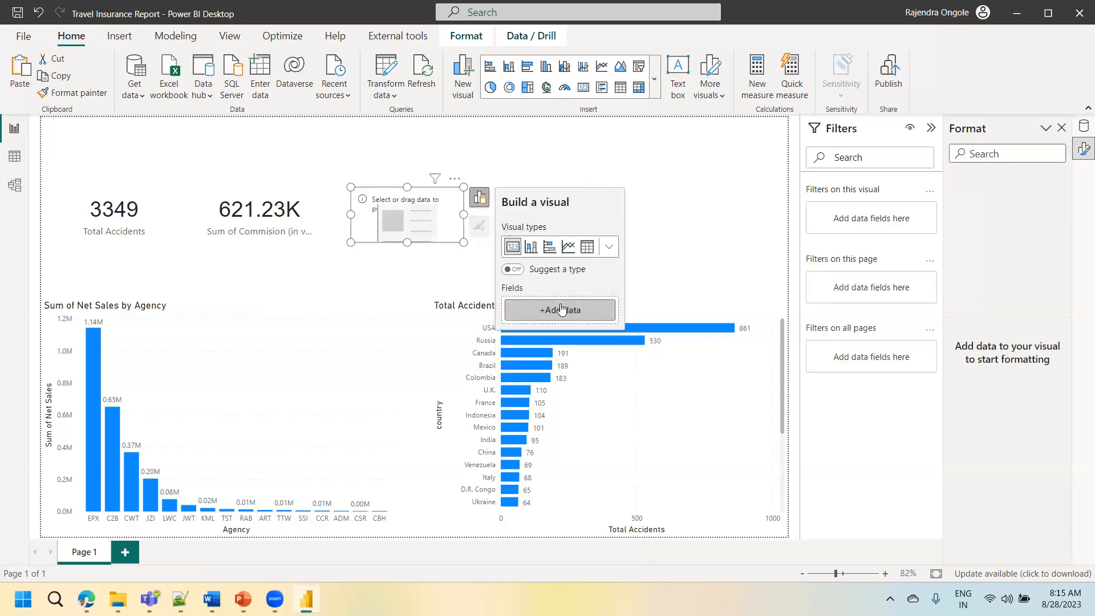
{"action": "left_click", "coordinate": [560, 309]}
{"action": "type", "text": "net"}
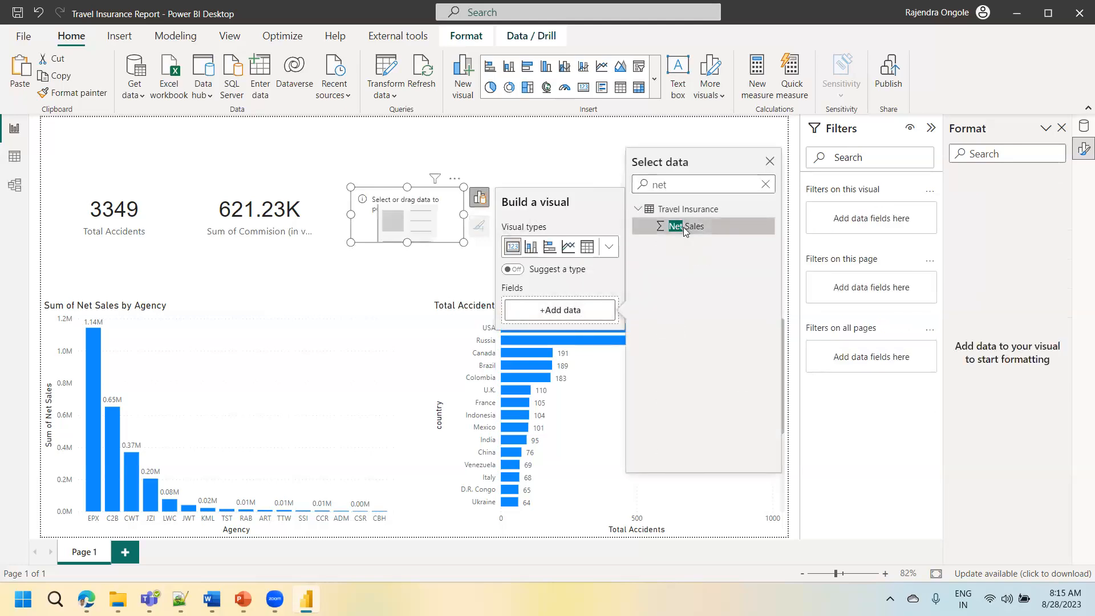
{"action": "left_click", "coordinate": [683, 227]}
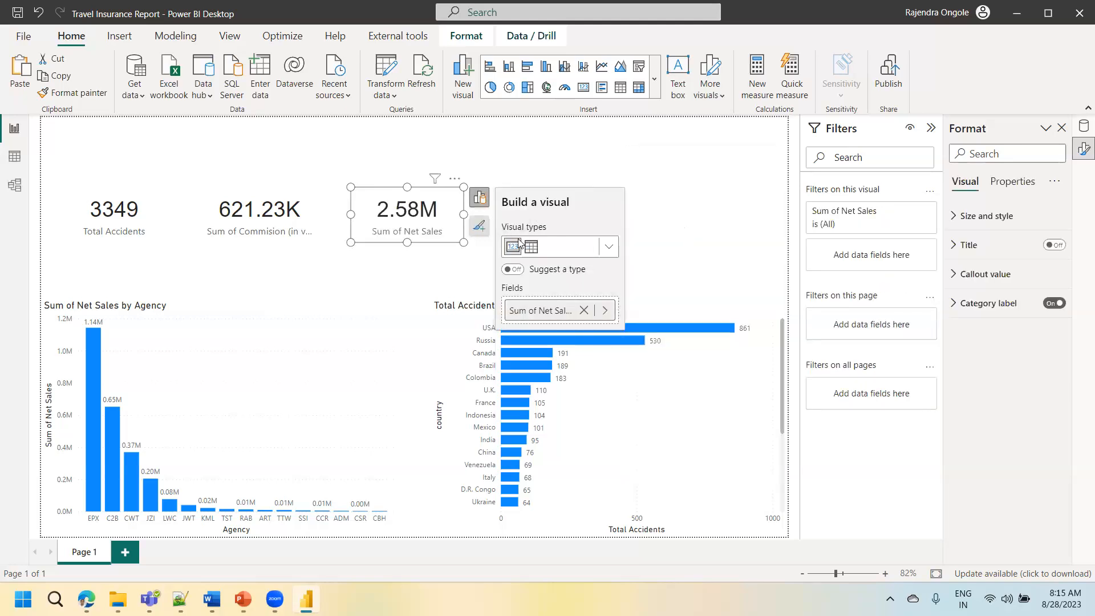
{"action": "left_click", "coordinate": [675, 184]}
Step: Replace Total Accidents on the fourth card with Duration from the Travel Insurance table
{"action": "left_click", "coordinate": [557, 227]}
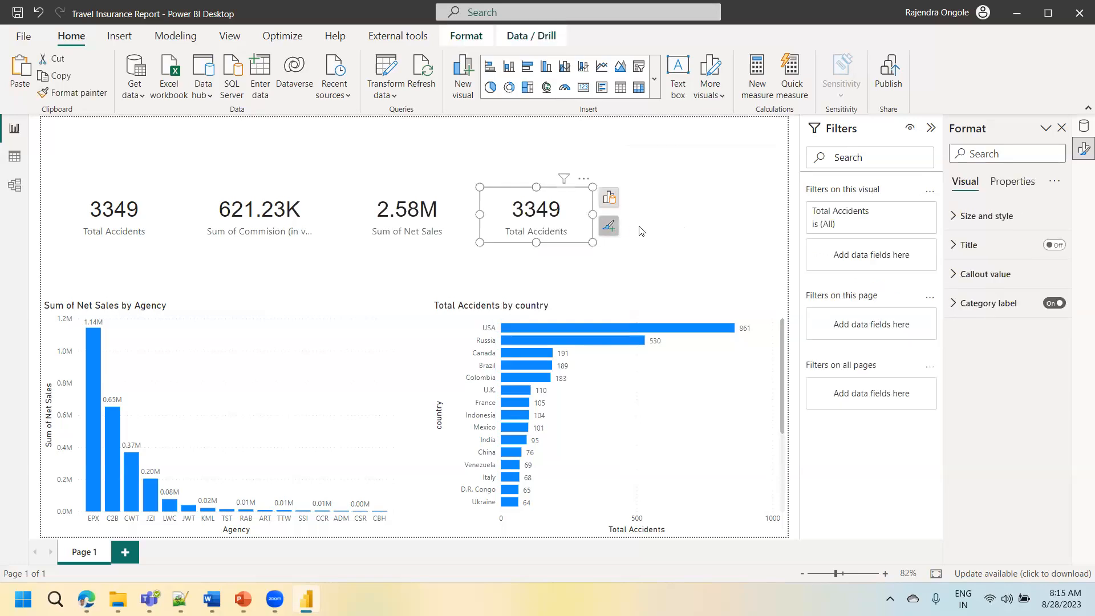
{"action": "left_click", "coordinate": [610, 226]}
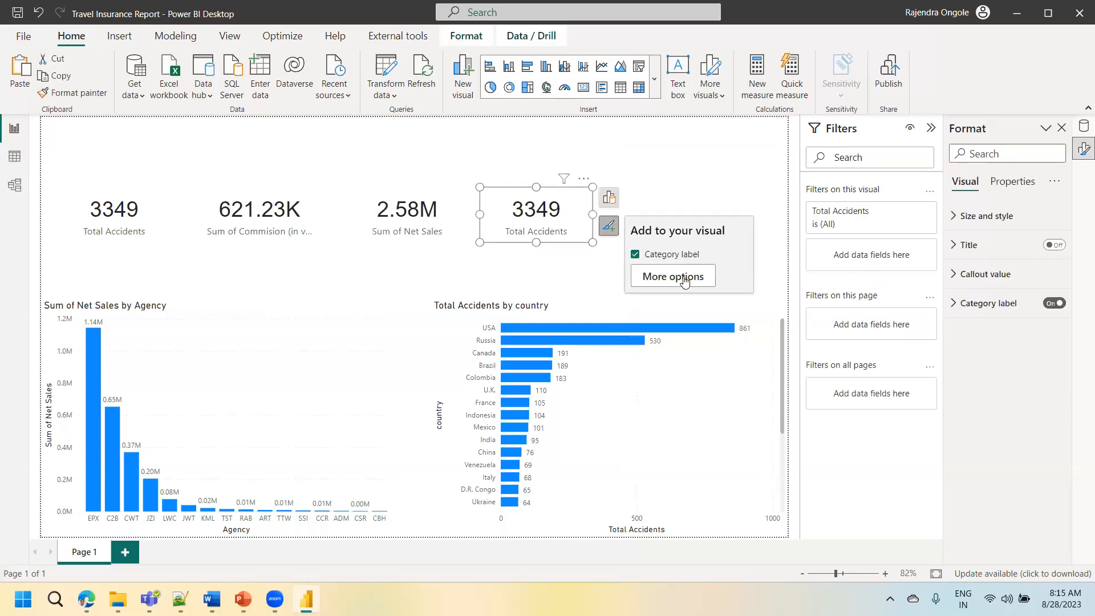
{"action": "left_click", "coordinate": [621, 204]}
{"action": "left_click", "coordinate": [587, 214]}
{"action": "left_click", "coordinate": [608, 197]}
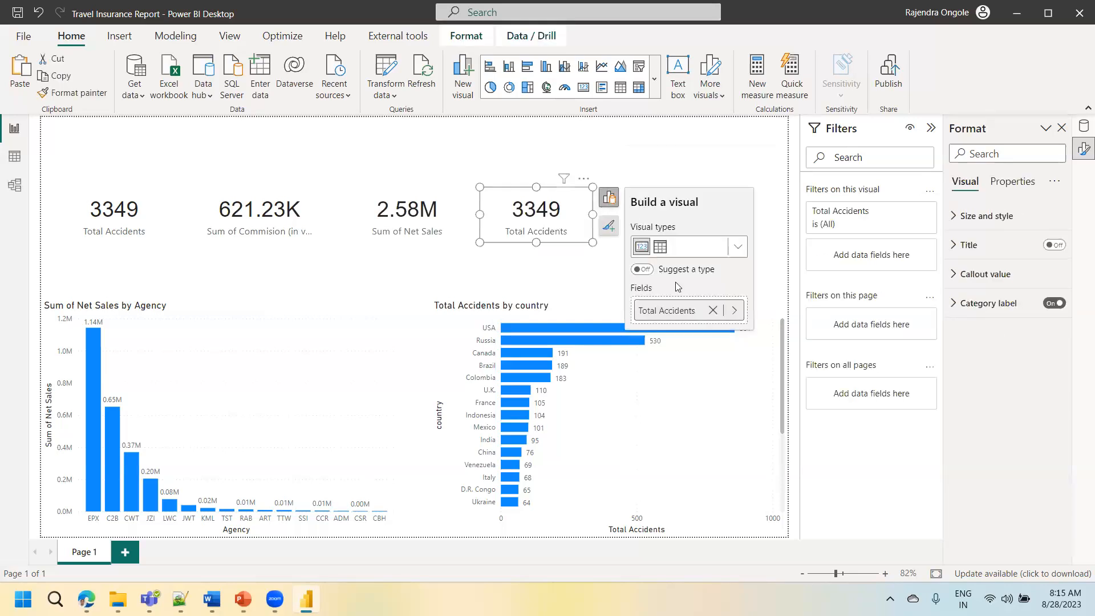
{"action": "left_click", "coordinate": [711, 312]}
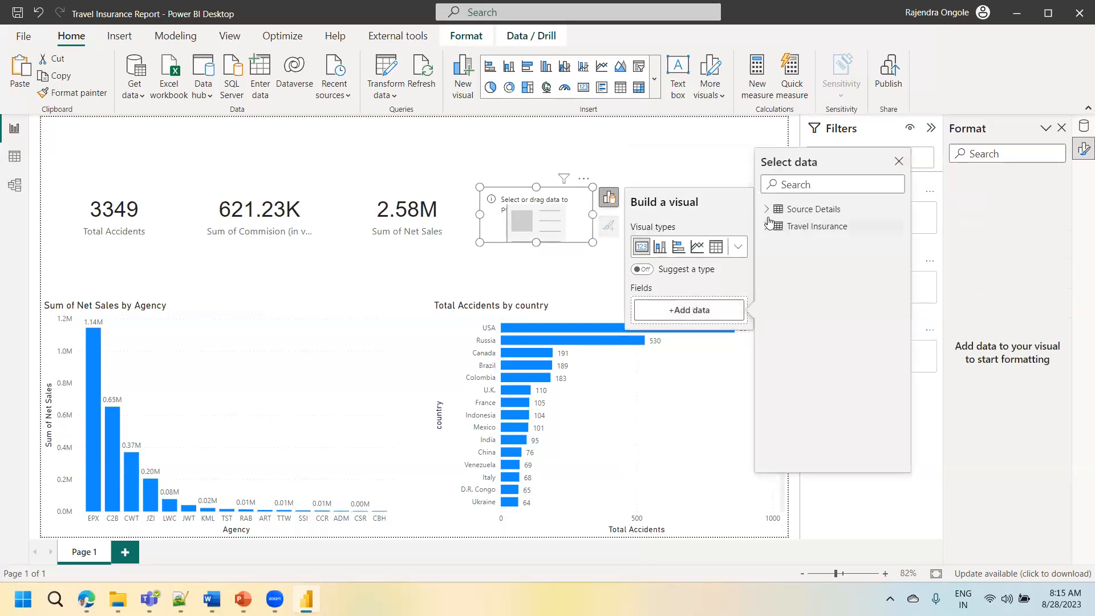
{"action": "left_click", "coordinate": [771, 228]}
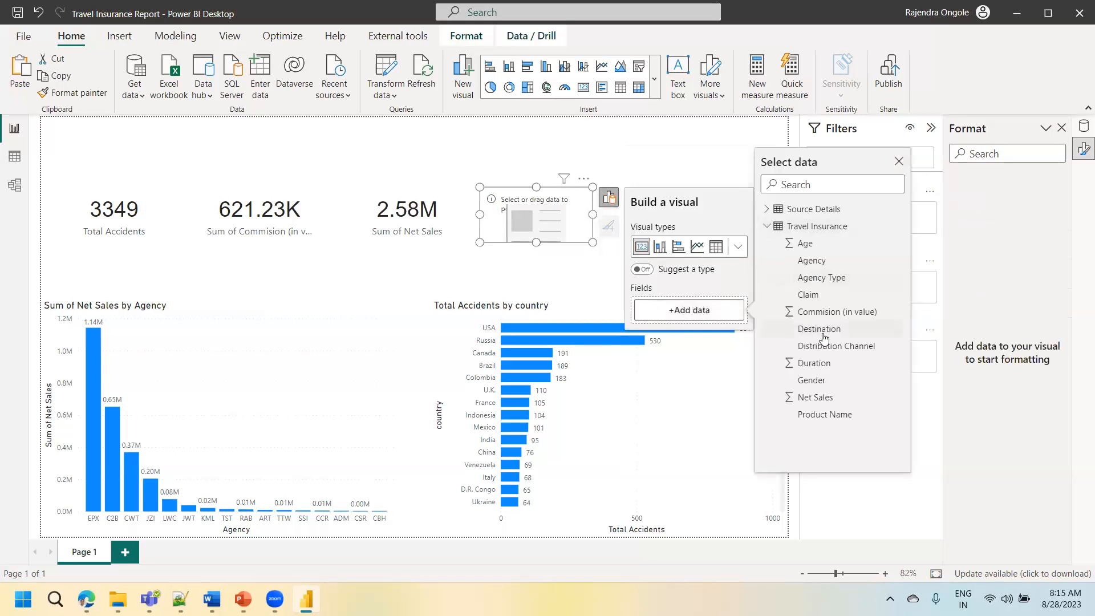
{"action": "left_click", "coordinate": [817, 368]}
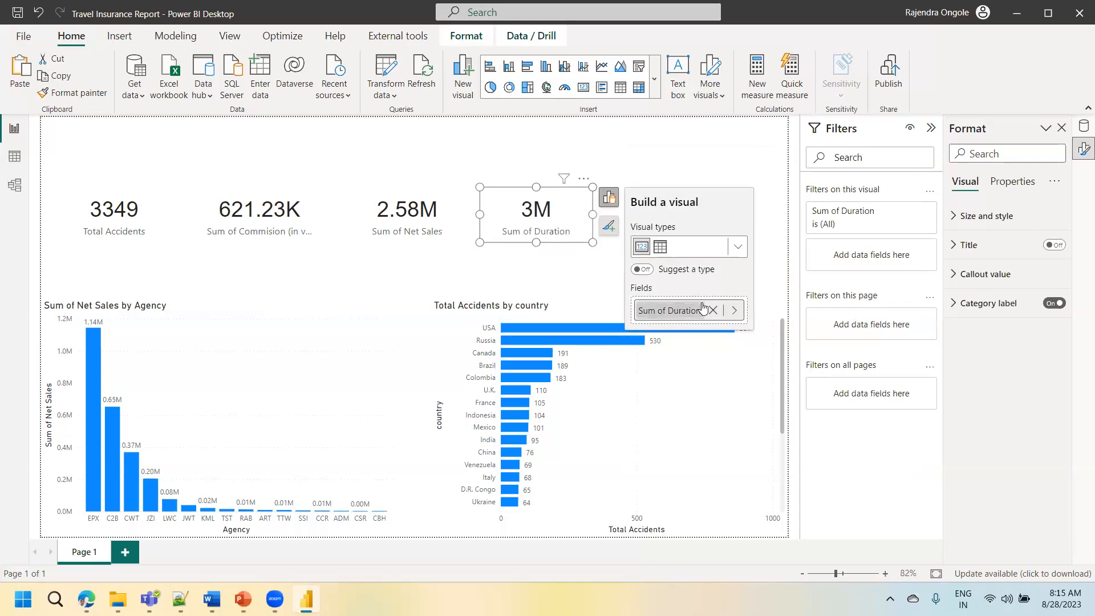
{"action": "left_click", "coordinate": [734, 311]}
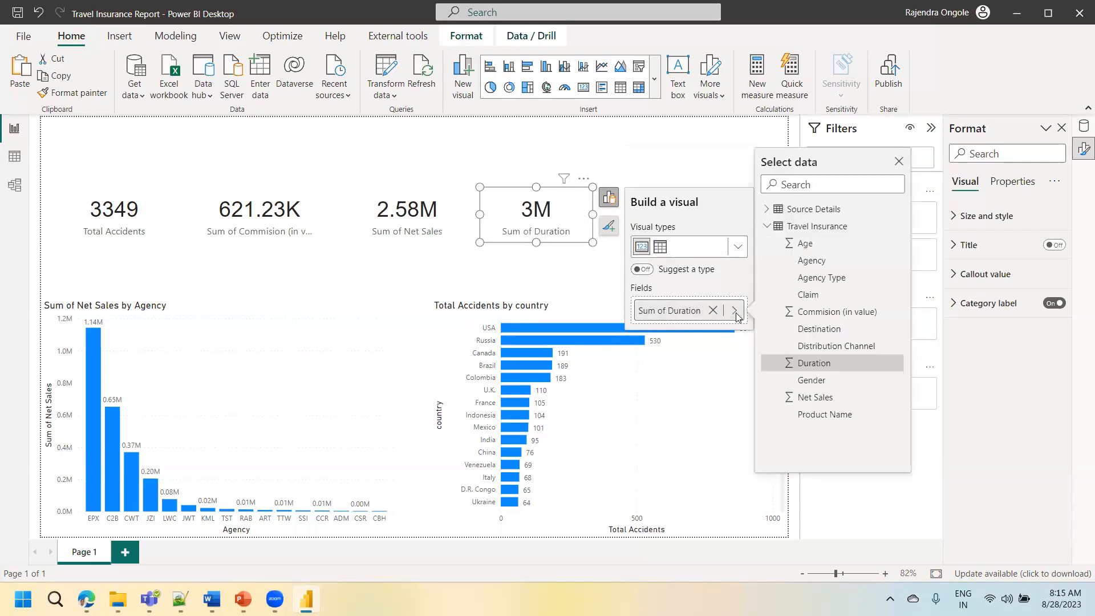
{"action": "left_click", "coordinate": [575, 234]}
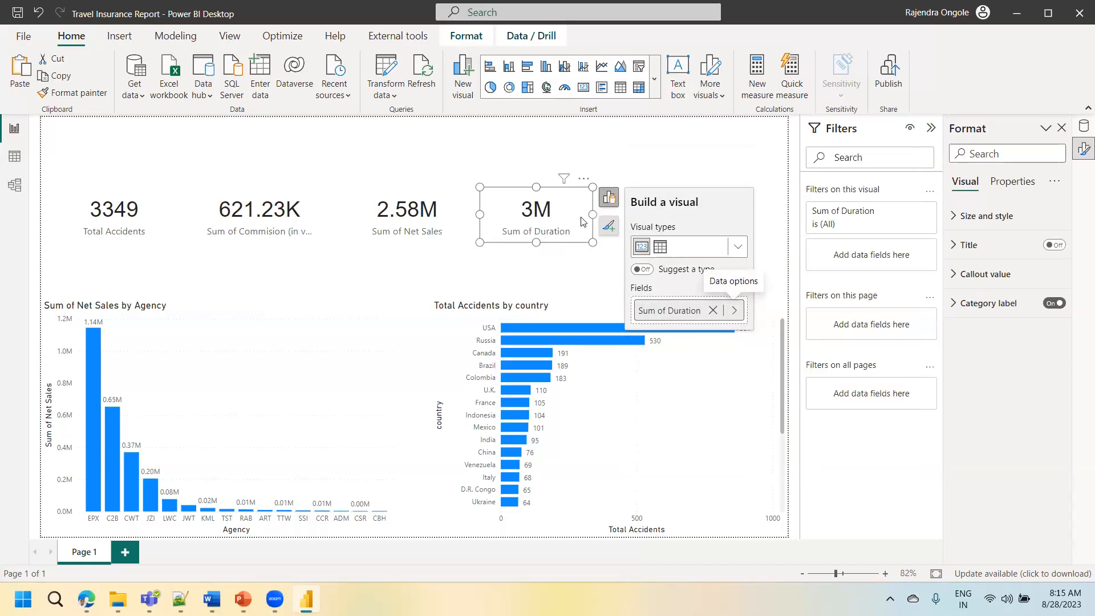
Step: Create a new measure named Average Duration with the formula AVERAGE('Travel Insurance'[Duration])
{"action": "left_click", "coordinate": [757, 88]}
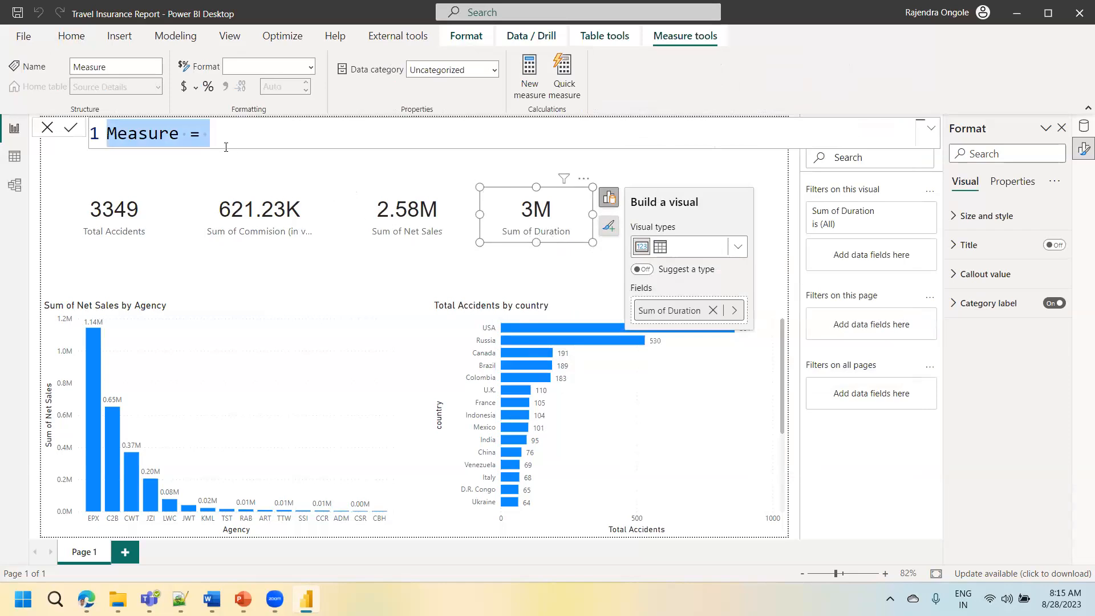
{"action": "type", "text": "Average Du"}
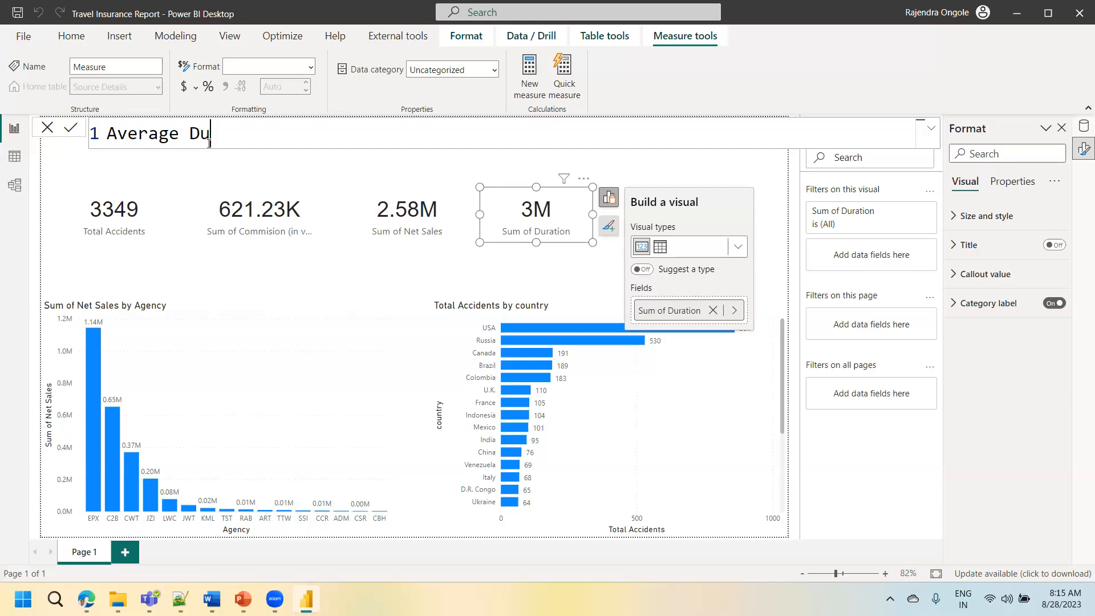
{"action": "type", "text": "ration="}
{"action": "key", "text": "shift+Return"}
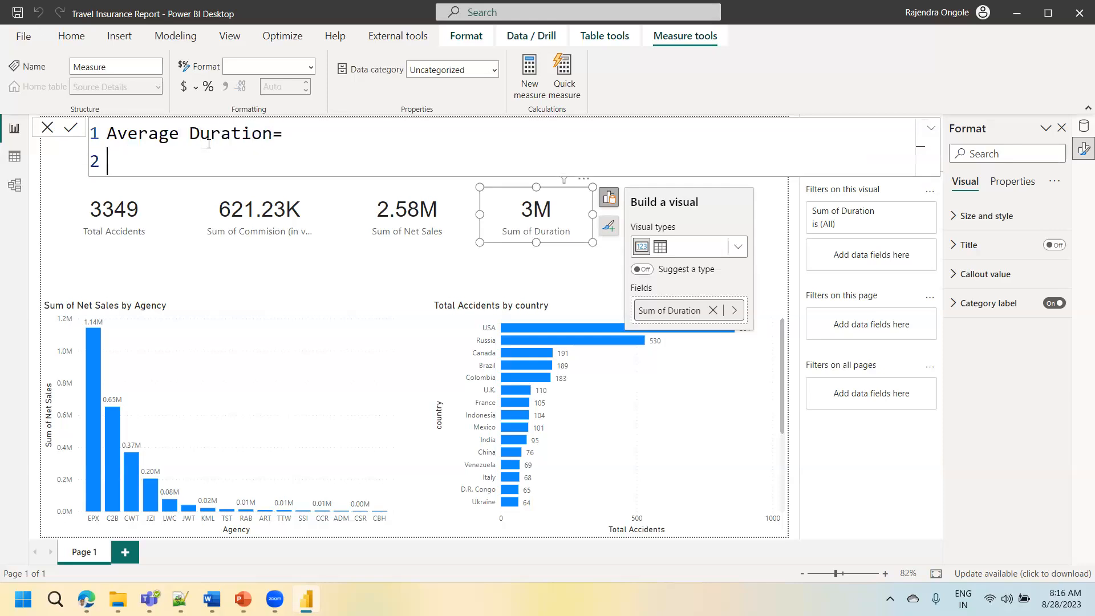
{"action": "type", "text": "SA"}
{"action": "key", "text": "BackSpace"}
{"action": "key", "text": "BackSpace"}
{"action": "type", "text": "aver"}
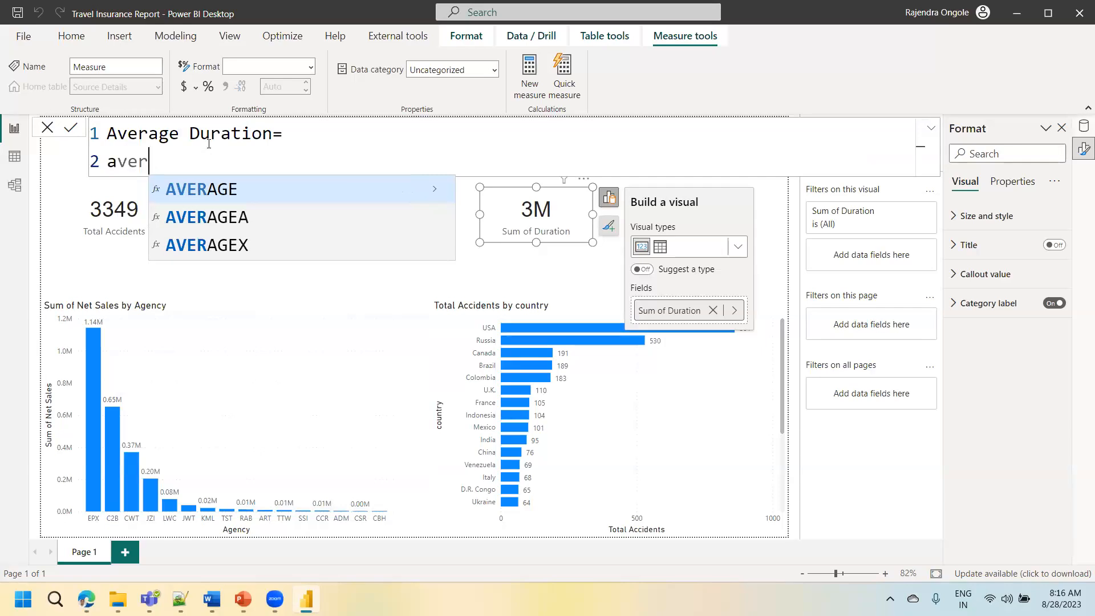
{"action": "left_click", "coordinate": [234, 194]}
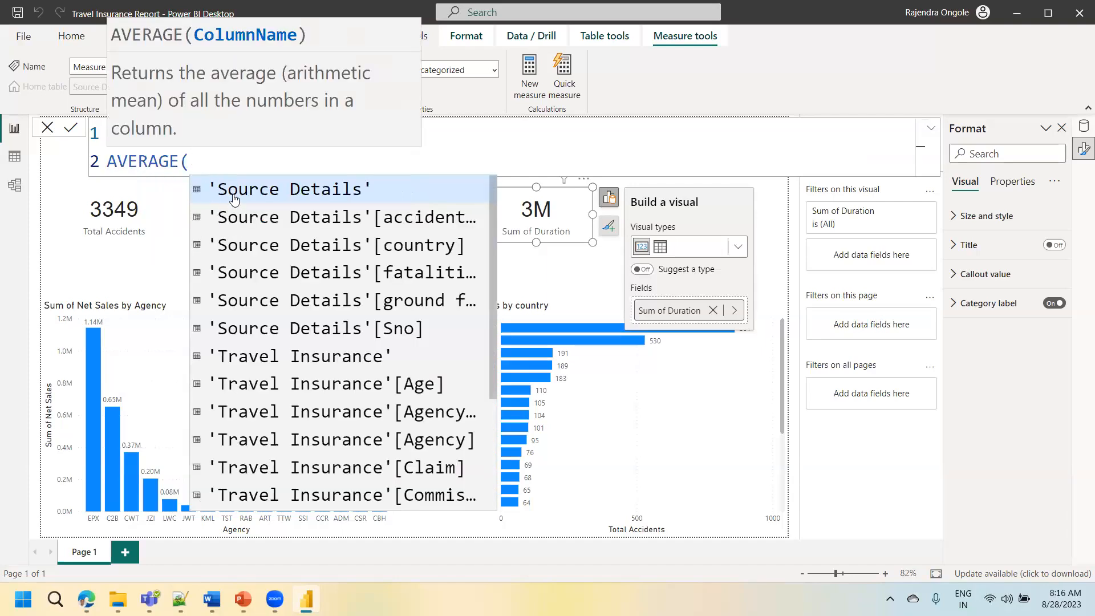
{"action": "type", "text": "dur"}
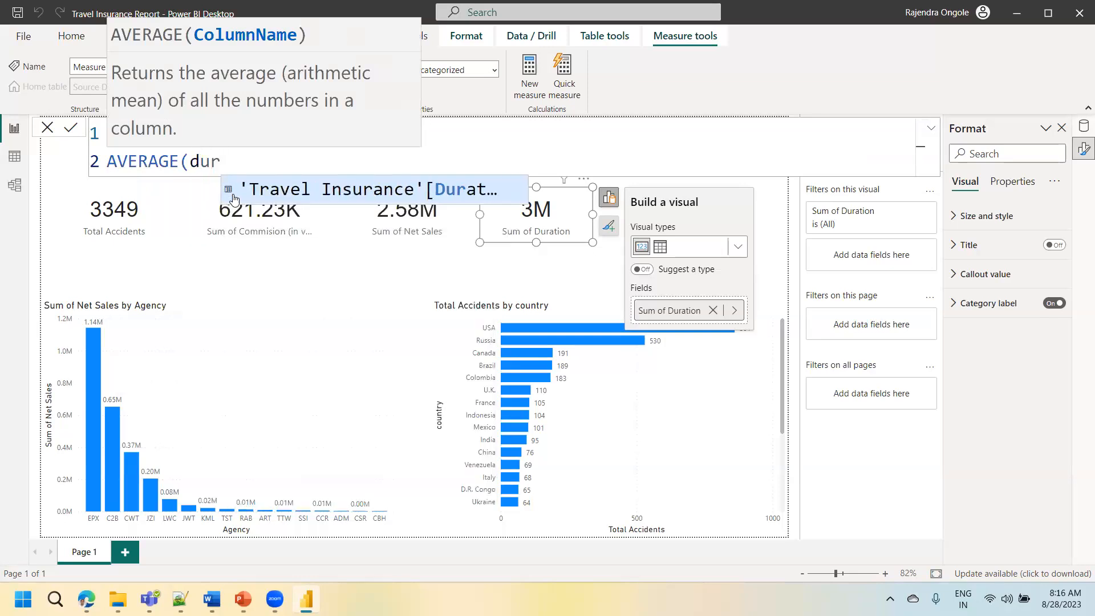
{"action": "left_click", "coordinate": [234, 194]}
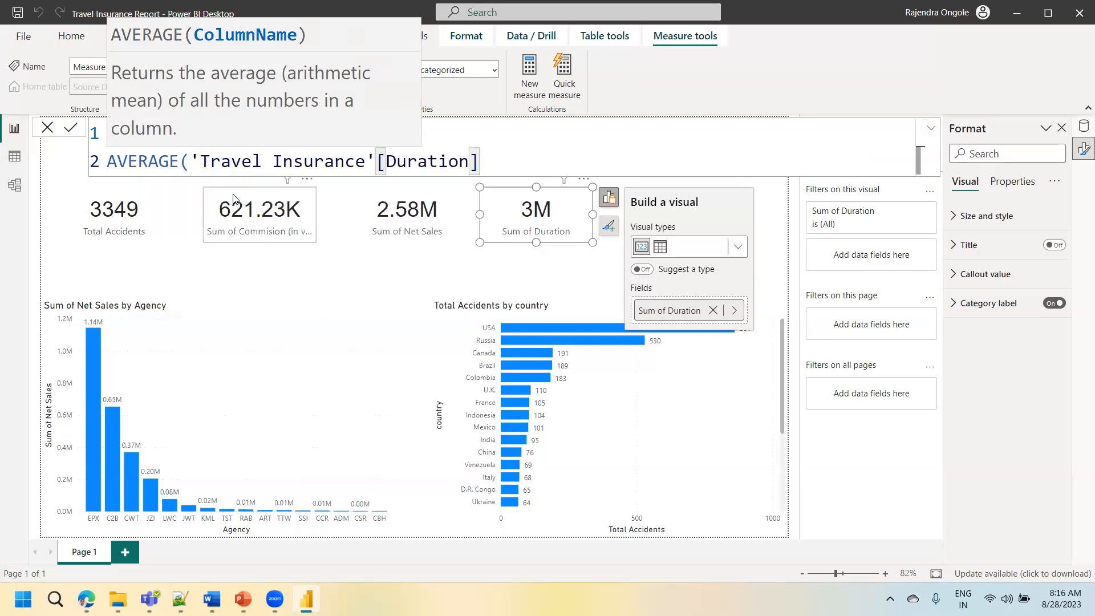
{"action": "type", "text": ")"}
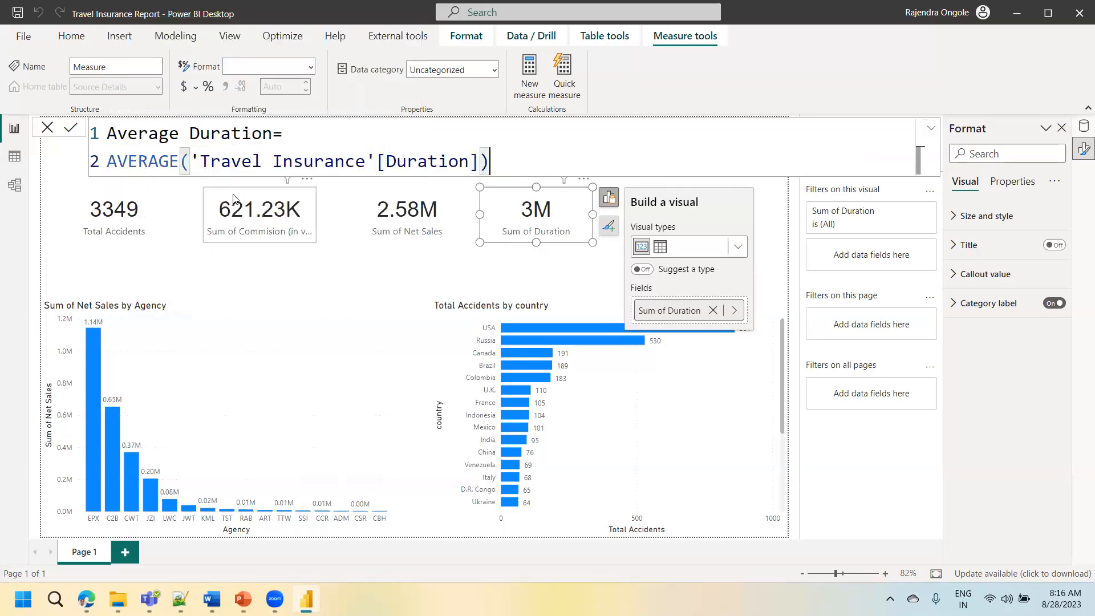
{"action": "left_click", "coordinate": [70, 130]}
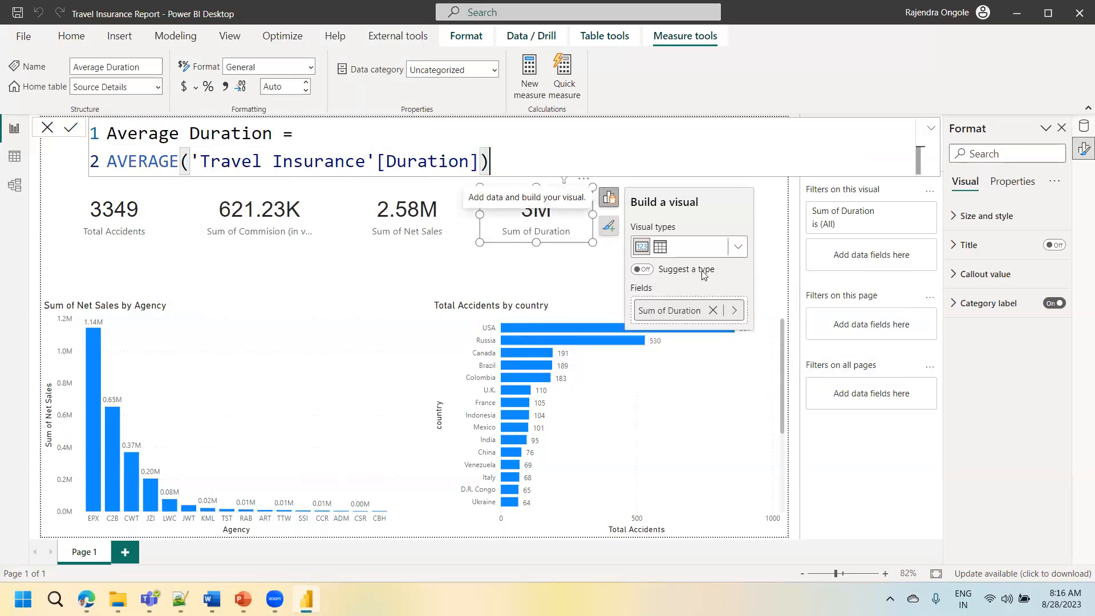
Step: Replace Sum of Duration on the fourth card with the Average Duration measure from Source Details
{"action": "left_click", "coordinate": [713, 310]}
{"action": "left_click", "coordinate": [675, 309]}
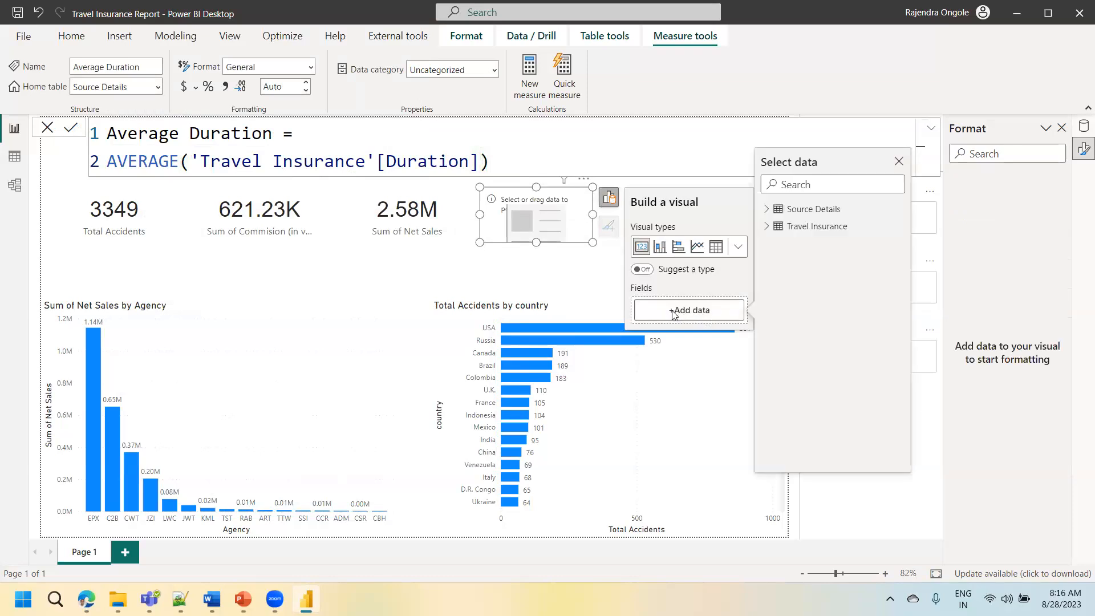
{"action": "left_click", "coordinate": [785, 186]}
{"action": "type", "text": "durat"}
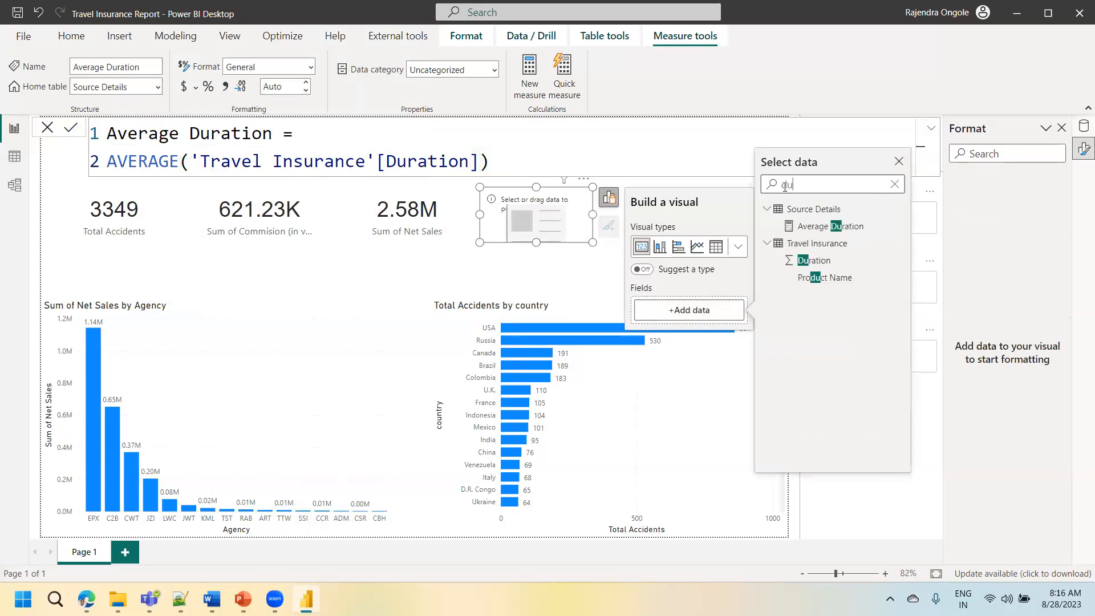
{"action": "left_click", "coordinate": [816, 227]}
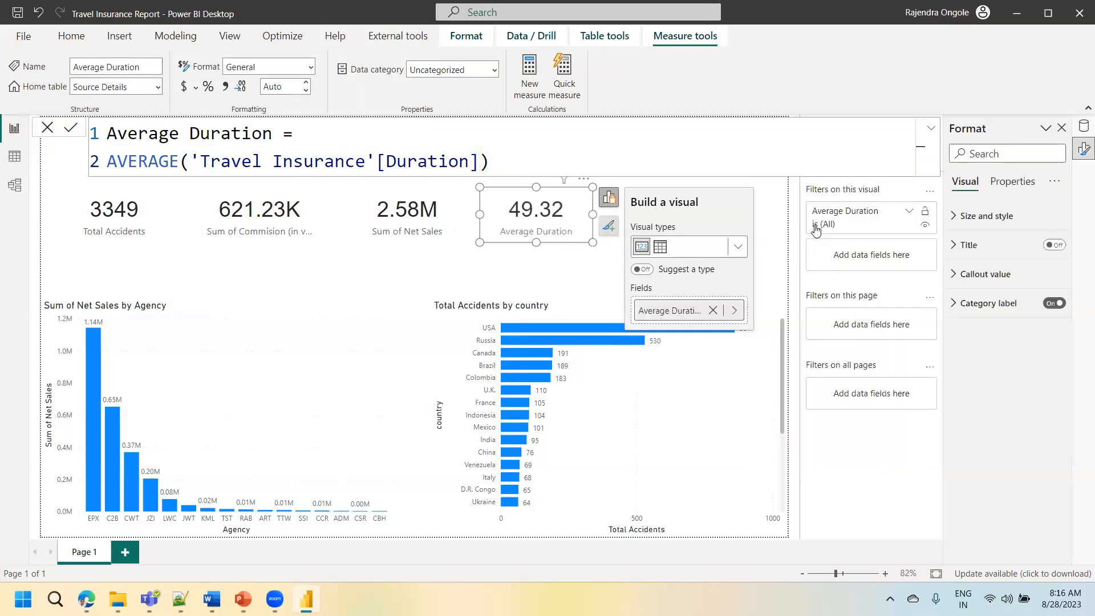
Step: Widen the gap before the Average Duration card, and shift all four cards together to the right above the charts
{"action": "left_click", "coordinate": [552, 228]}
{"action": "left_click_drag", "start_coordinate": [552, 224], "coordinate": [552, 224]}
{"action": "left_click", "coordinate": [140, 220]}
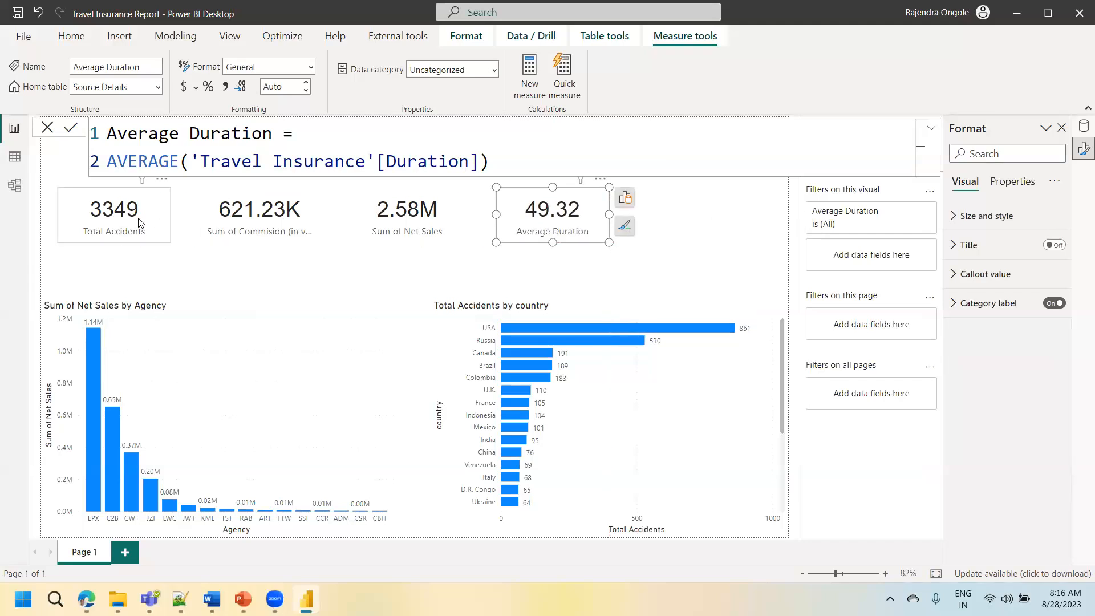
{"action": "left_click", "coordinate": [231, 218], "text": "ctrl"}
{"action": "left_click", "coordinate": [404, 211], "text": "ctrl"}
{"action": "left_click", "coordinate": [544, 215], "text": "ctrl"}
{"action": "left_click_drag", "start_coordinate": [545, 214], "coordinate": [603, 218]}
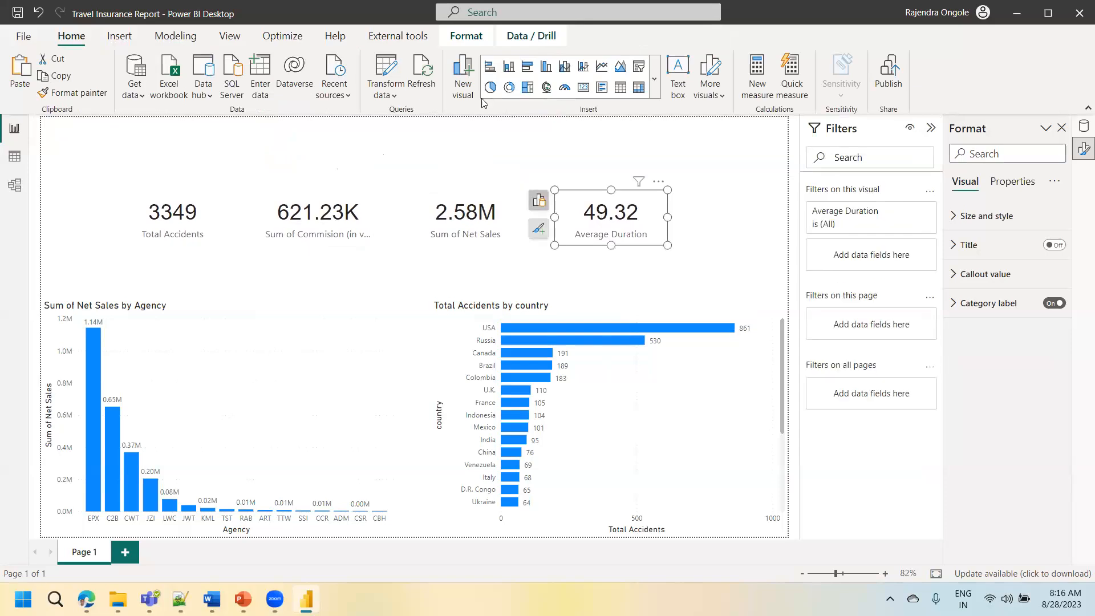
Step: Distribute the four KPI cards horizontally and align their tops
{"action": "left_click", "coordinate": [205, 228], "text": "ctrl"}
{"action": "left_click", "coordinate": [328, 228], "text": "ctrl"}
{"action": "left_click", "coordinate": [462, 226], "text": "ctrl"}
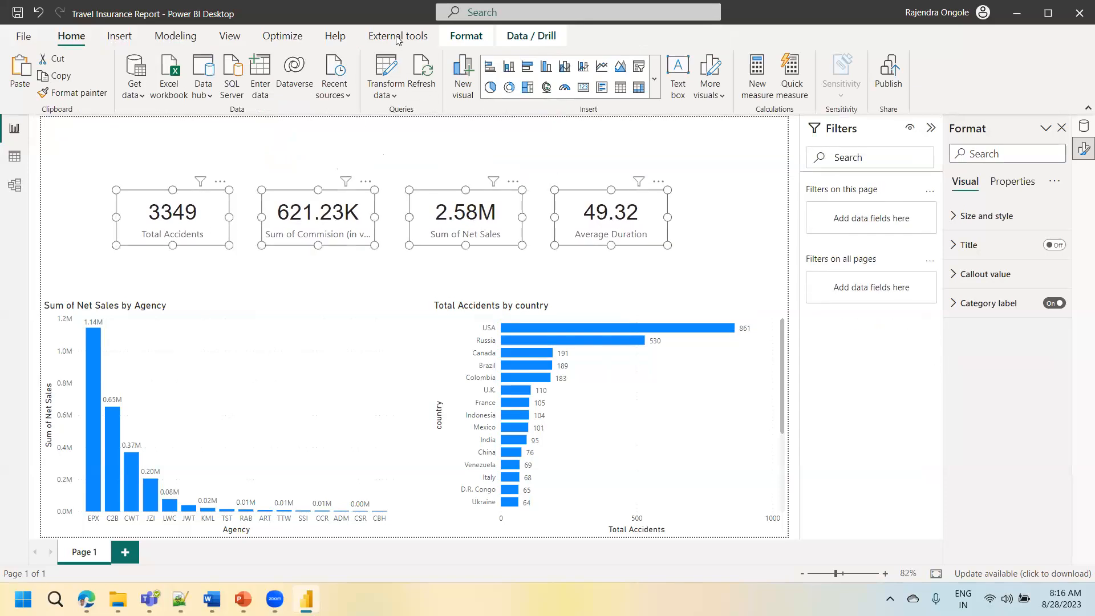
{"action": "left_click", "coordinate": [466, 36]}
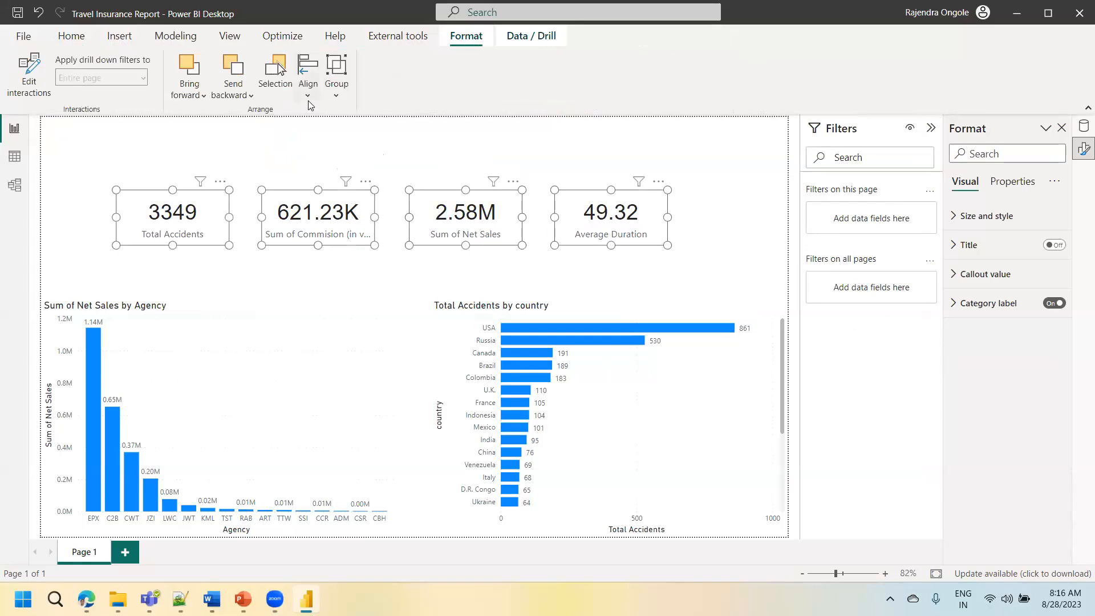
{"action": "left_click", "coordinate": [308, 94]}
{"action": "left_click", "coordinate": [335, 265]}
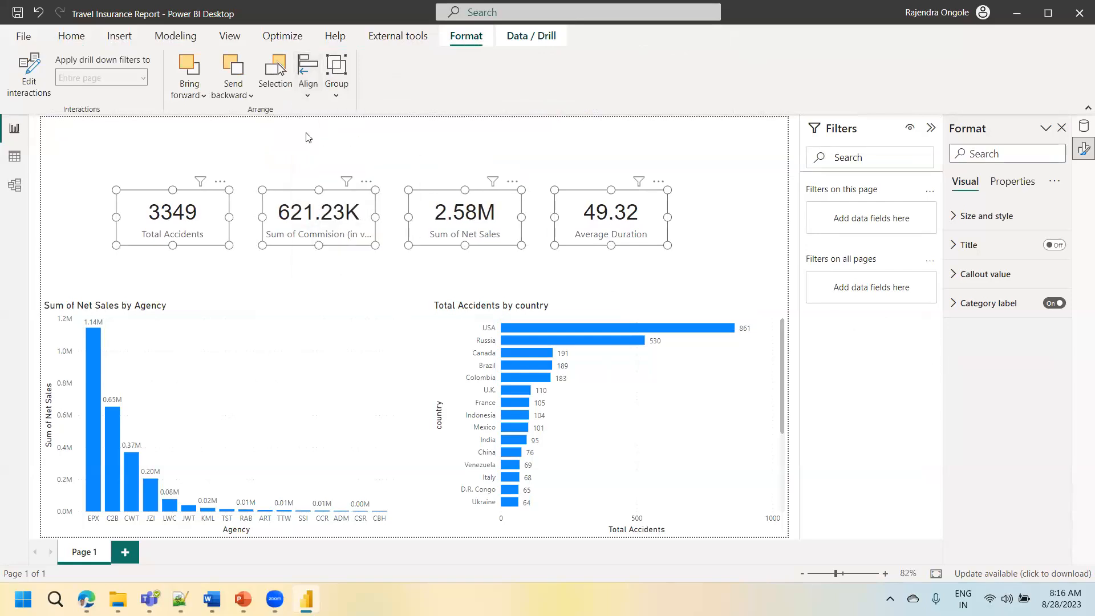
{"action": "left_click", "coordinate": [308, 91]}
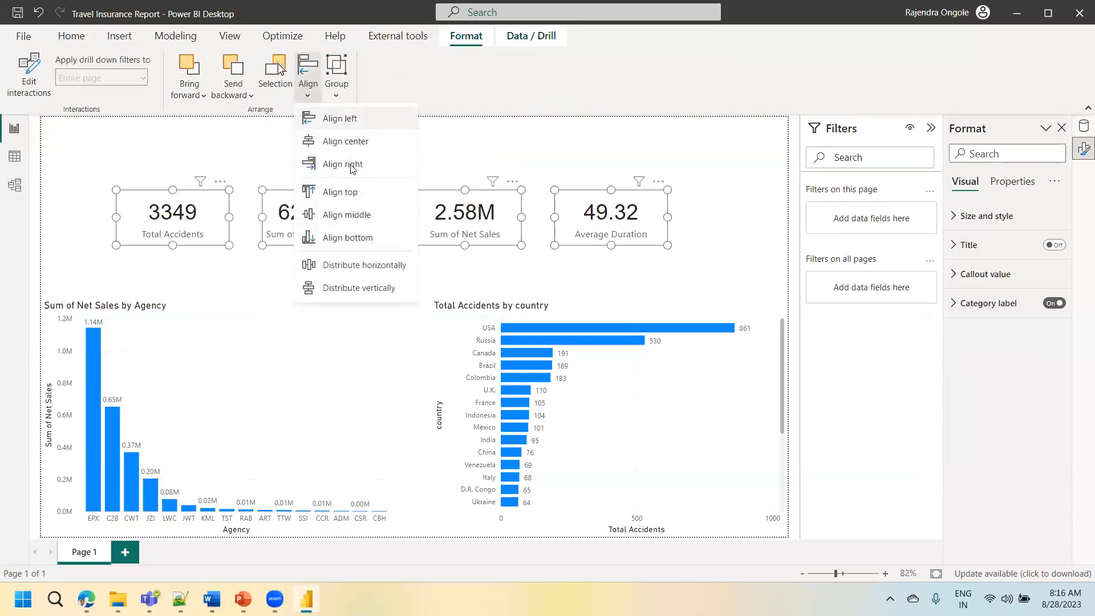
{"action": "left_click", "coordinate": [345, 192]}
{"action": "left_click", "coordinate": [743, 242]}
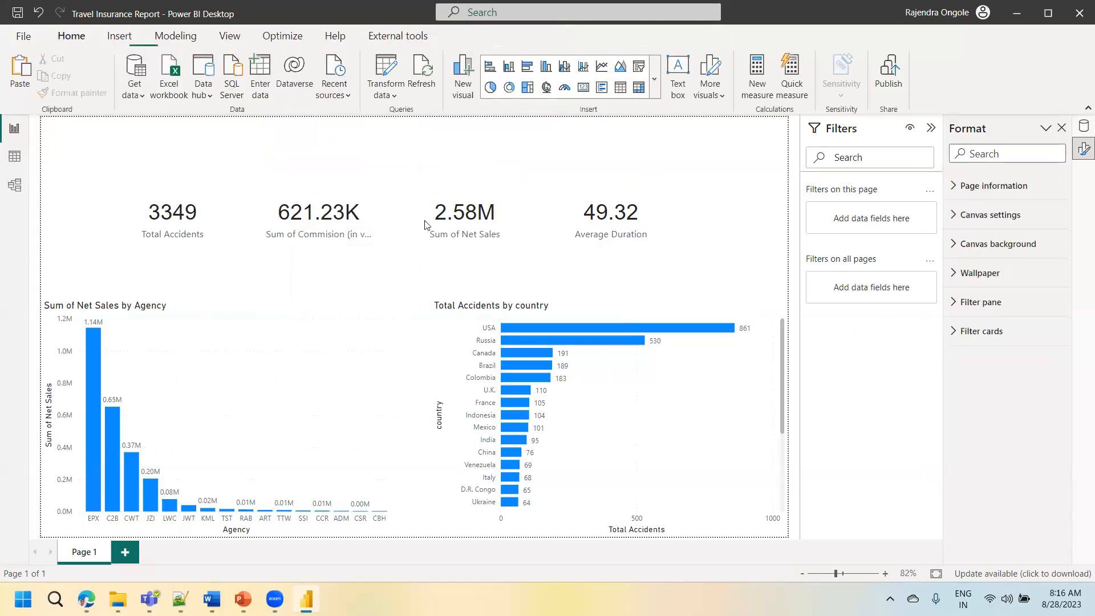
Step: Turn on the visual border and shadow for all four KPI cards at once
{"action": "left_click", "coordinate": [211, 219]}
{"action": "left_click", "coordinate": [296, 215], "text": "ctrl"}
{"action": "left_click", "coordinate": [456, 215], "text": "ctrl"}
{"action": "left_click", "coordinate": [601, 215], "text": "ctrl"}
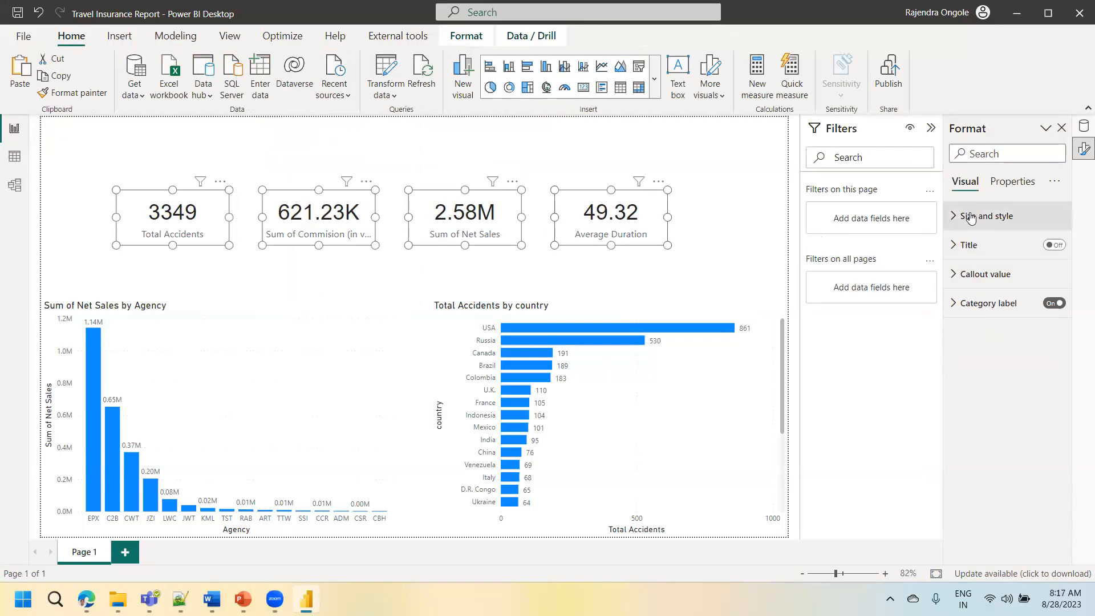
{"action": "left_click", "coordinate": [972, 217]}
{"action": "left_click", "coordinate": [1048, 520]}
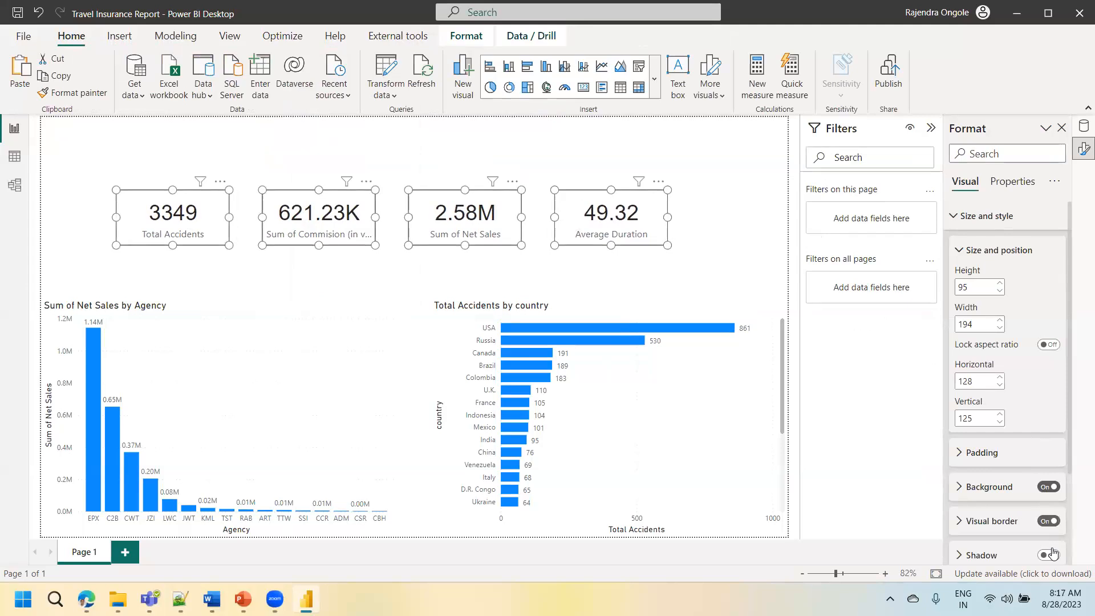
{"action": "left_click", "coordinate": [1027, 549]}
{"action": "left_click", "coordinate": [1049, 555]}
Step: Set the four cards' border colour to White, 10% darker and their rounded corners to 10 px
{"action": "left_click", "coordinate": [994, 520]}
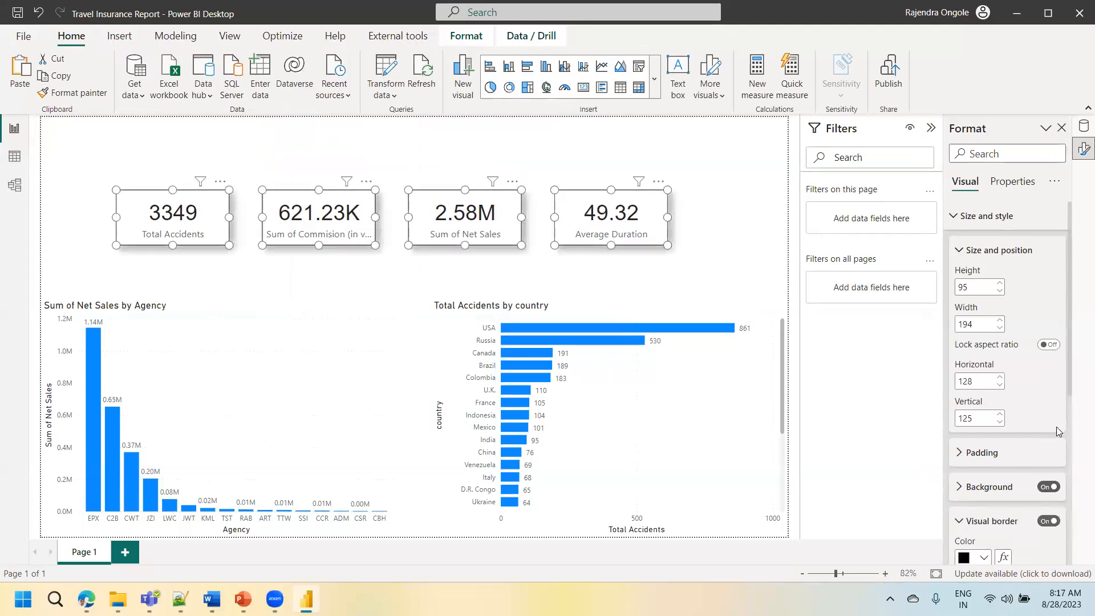
{"action": "left_click_drag", "start_coordinate": [1071, 385], "coordinate": [1079, 443]}
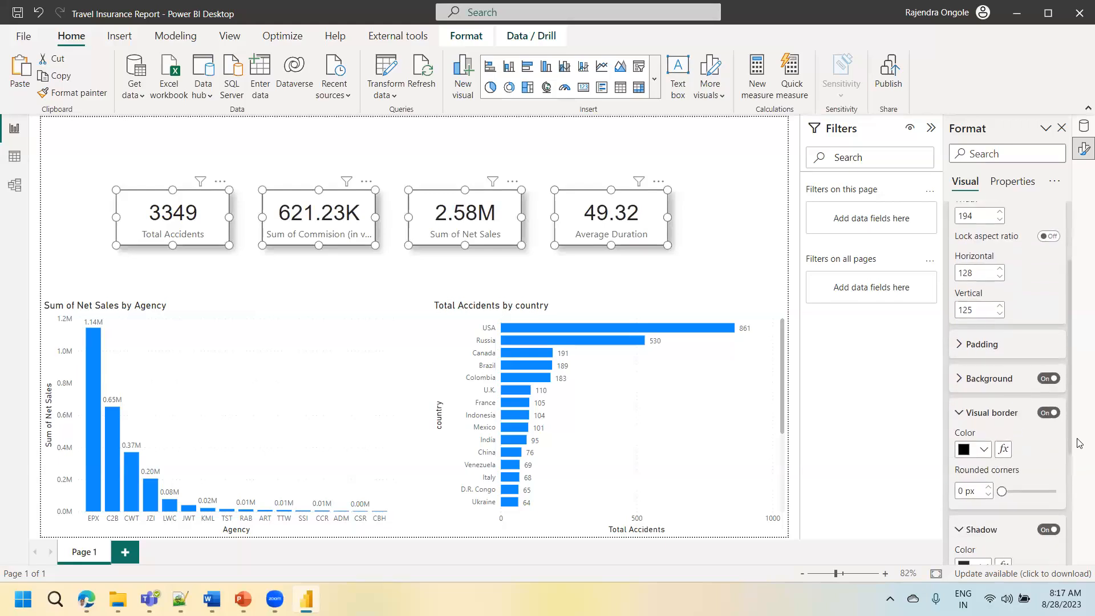
{"action": "left_click", "coordinate": [983, 450]}
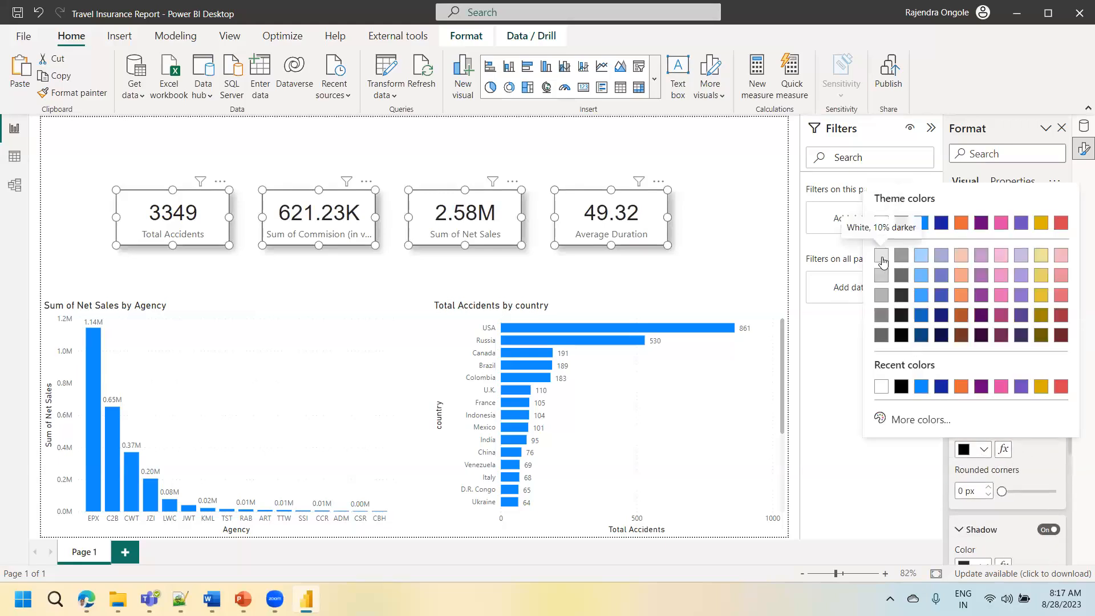
{"action": "left_click", "coordinate": [882, 256]}
{"action": "type", "text": "10"}
{"action": "key", "text": "Return"}
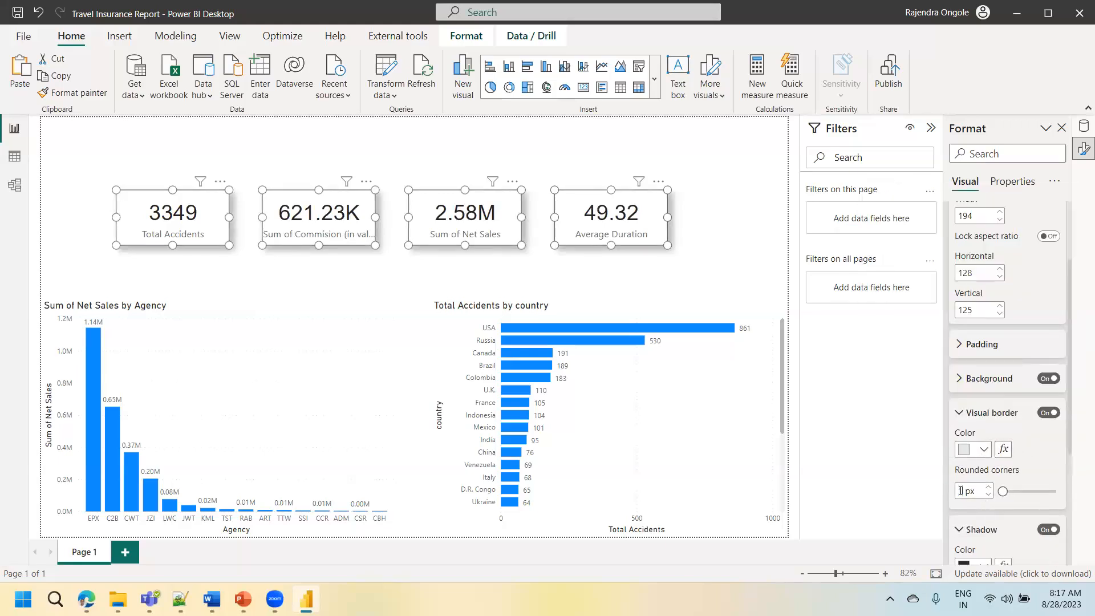
Step: Set the shadow colour of the four KPI cards to White, 10% darker
{"action": "scroll", "coordinate": [1070, 440], "scroll_direction": "down", "scroll_amount": 3}
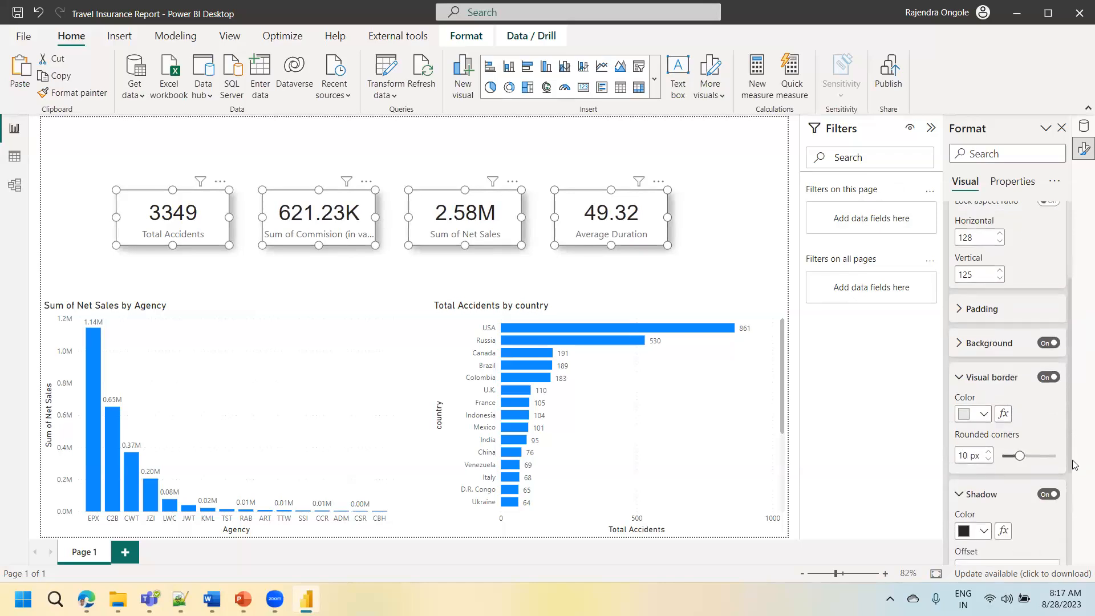
{"action": "left_click", "coordinate": [984, 485]}
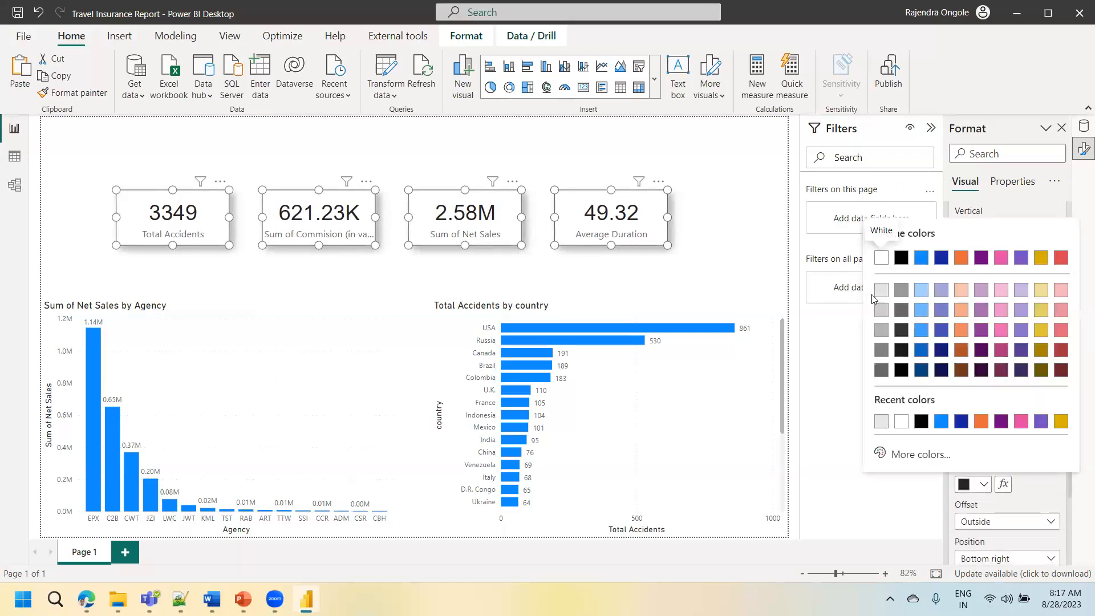
{"action": "left_click", "coordinate": [881, 290]}
{"action": "left_click", "coordinate": [725, 230]}
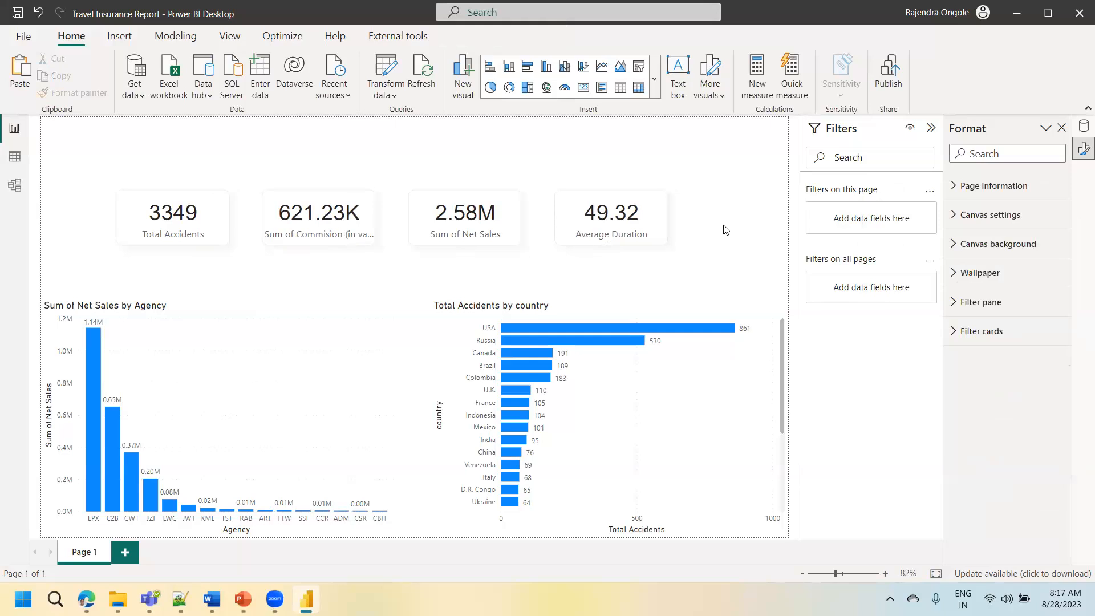
Step: Extend the Net Sales by Agency and Total Accidents by country charts upward to just below the KPI cards, keeping their tops level
{"action": "left_click", "coordinate": [247, 309]}
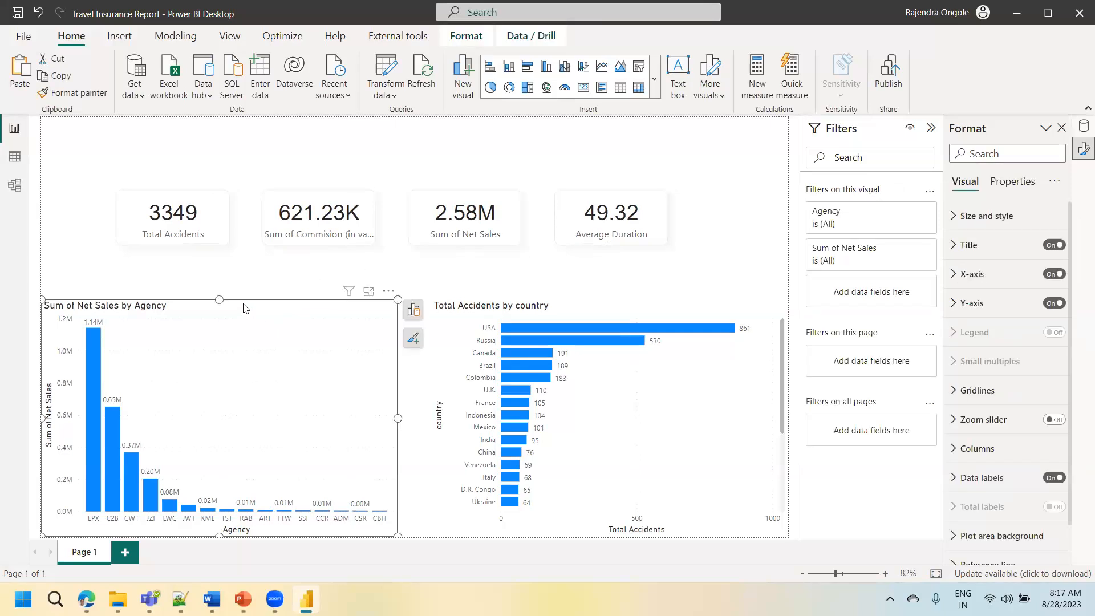
{"action": "left_click_drag", "start_coordinate": [226, 279], "coordinate": [227, 257]}
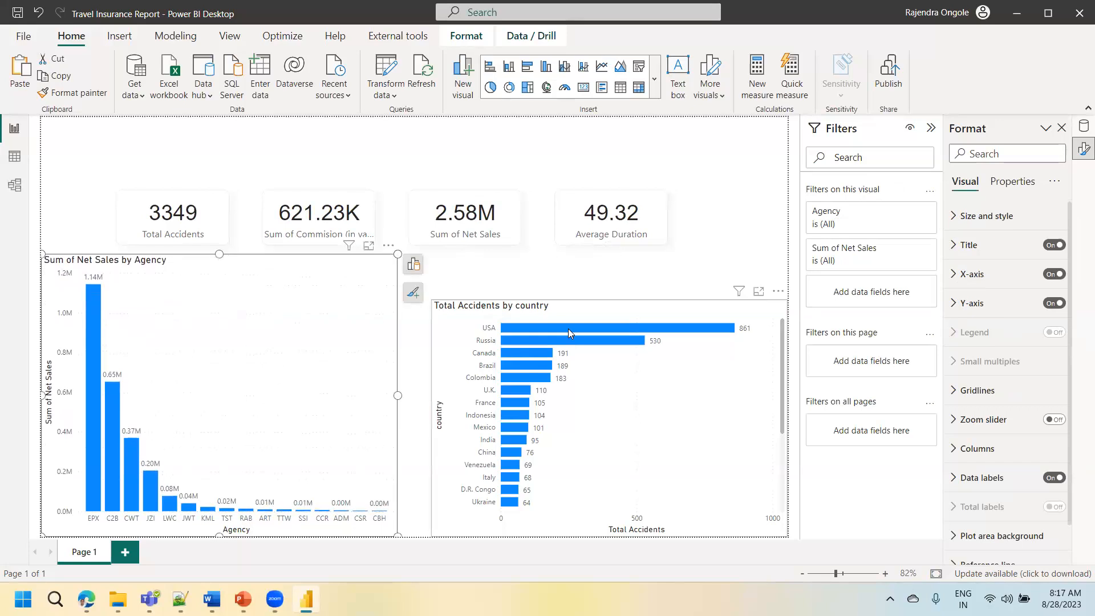
{"action": "left_click", "coordinate": [616, 318]}
{"action": "left_click_drag", "start_coordinate": [605, 269], "coordinate": [605, 261]}
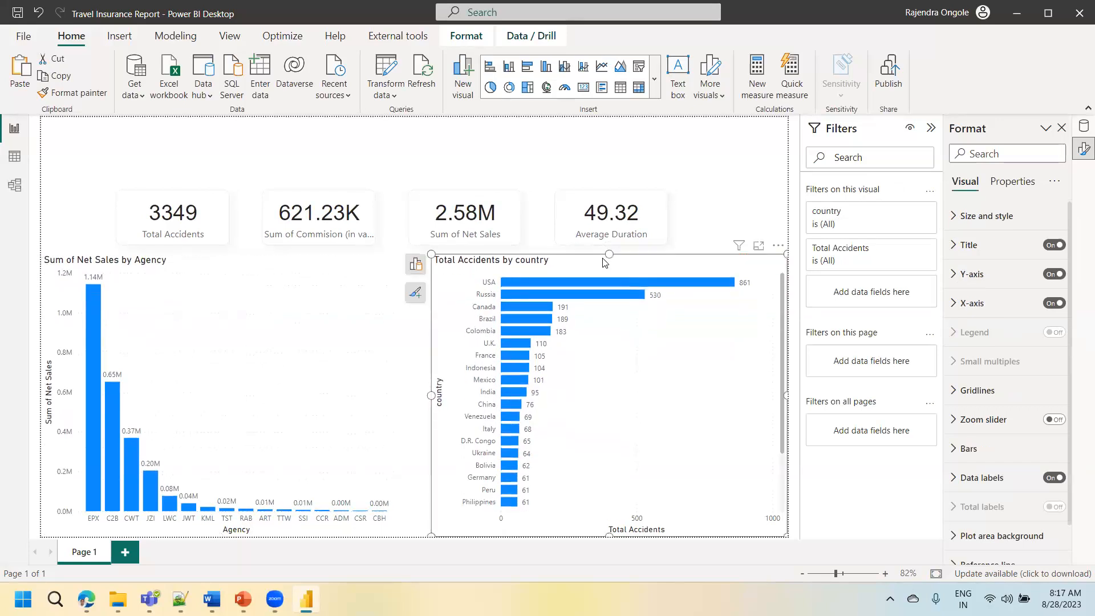
{"action": "left_click", "coordinate": [442, 176]}
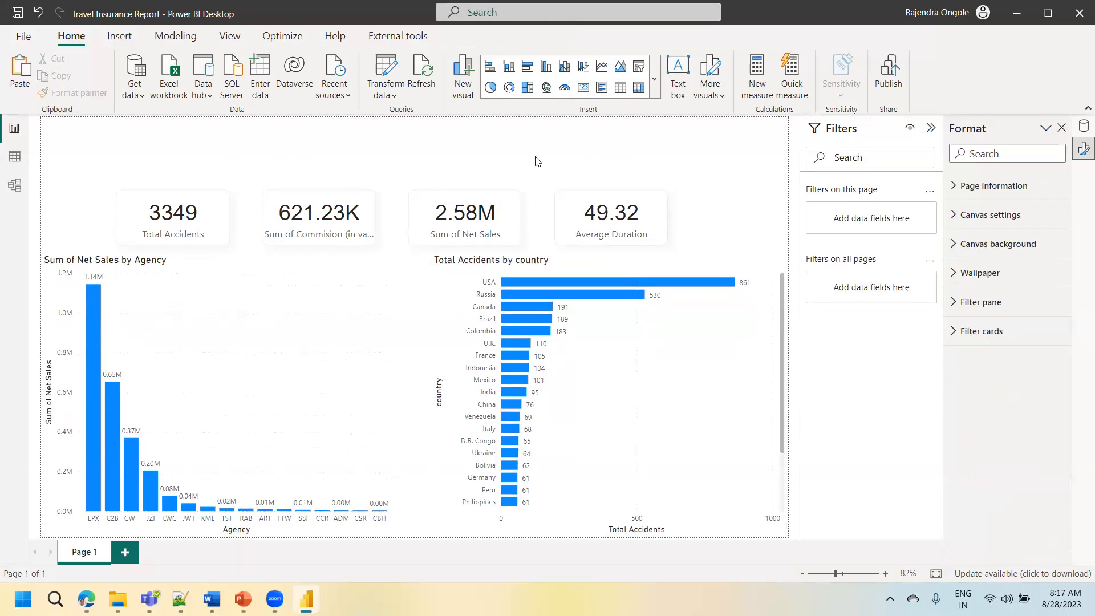
Step: Insert a slicer, shrink it to a small box and place it above the first two KPI cards
{"action": "left_click", "coordinate": [639, 67]}
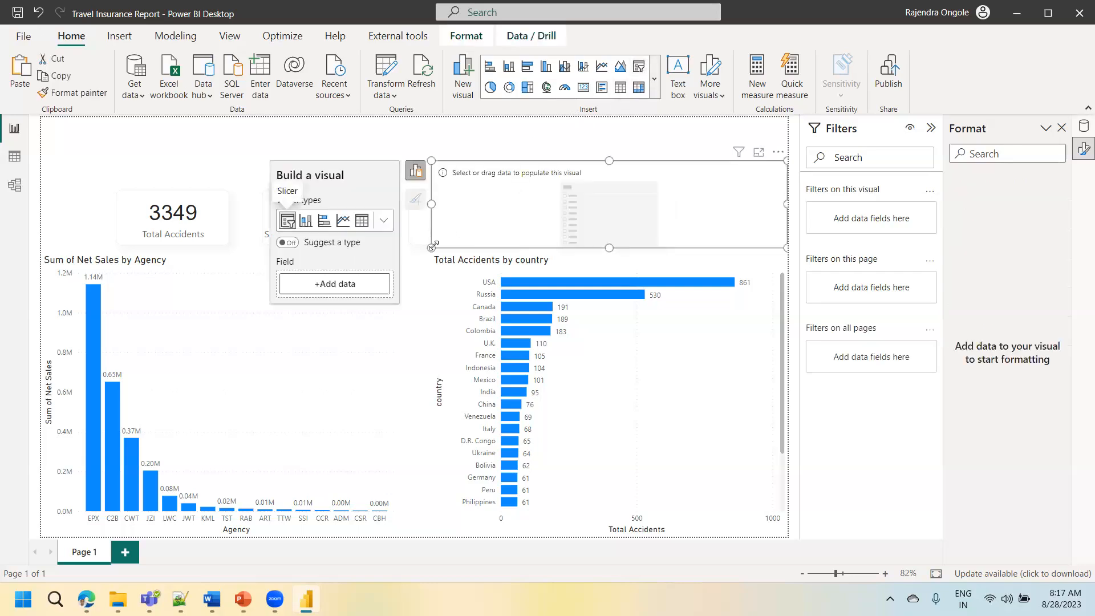
{"action": "left_click_drag", "start_coordinate": [432, 248], "coordinate": [630, 206]}
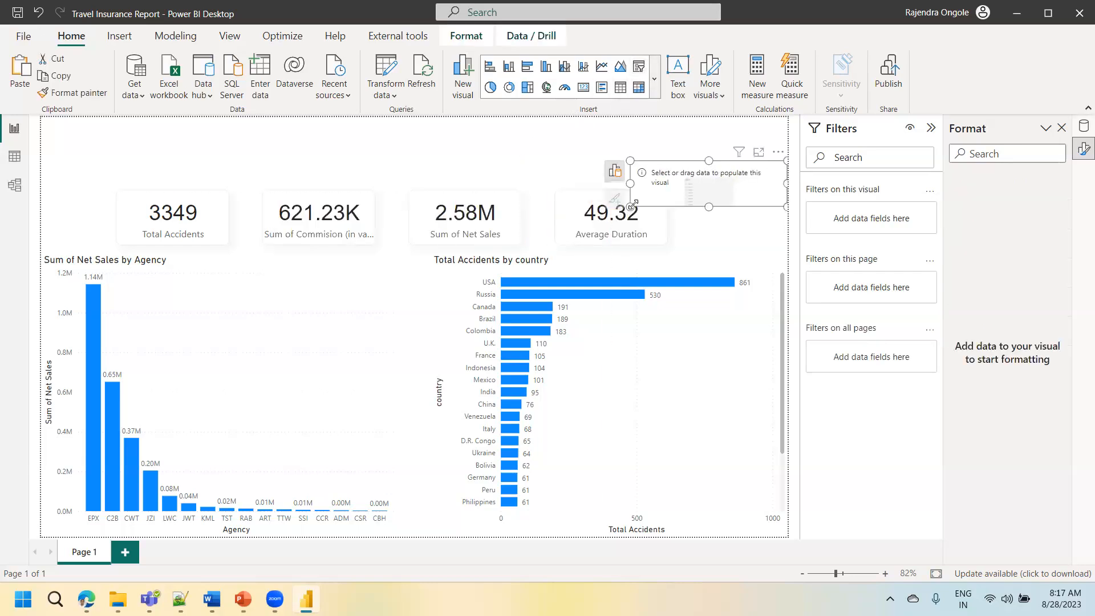
{"action": "left_click_drag", "start_coordinate": [717, 188], "coordinate": [248, 160]}
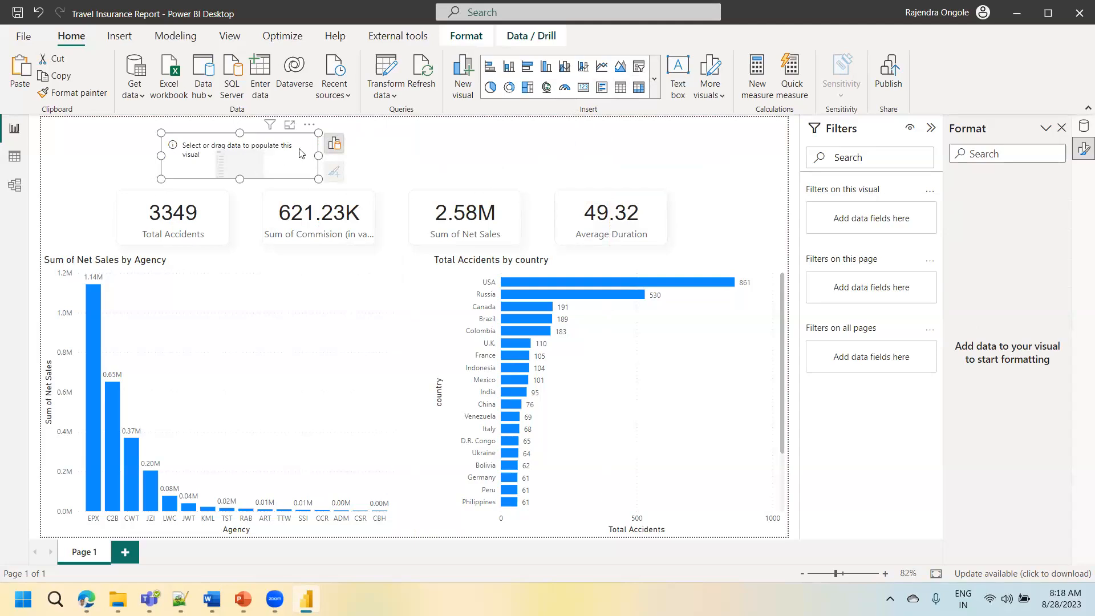
Step: Assign the Agency Type field from the Travel Insurance table to the new slicer
{"action": "left_click", "coordinate": [335, 153]}
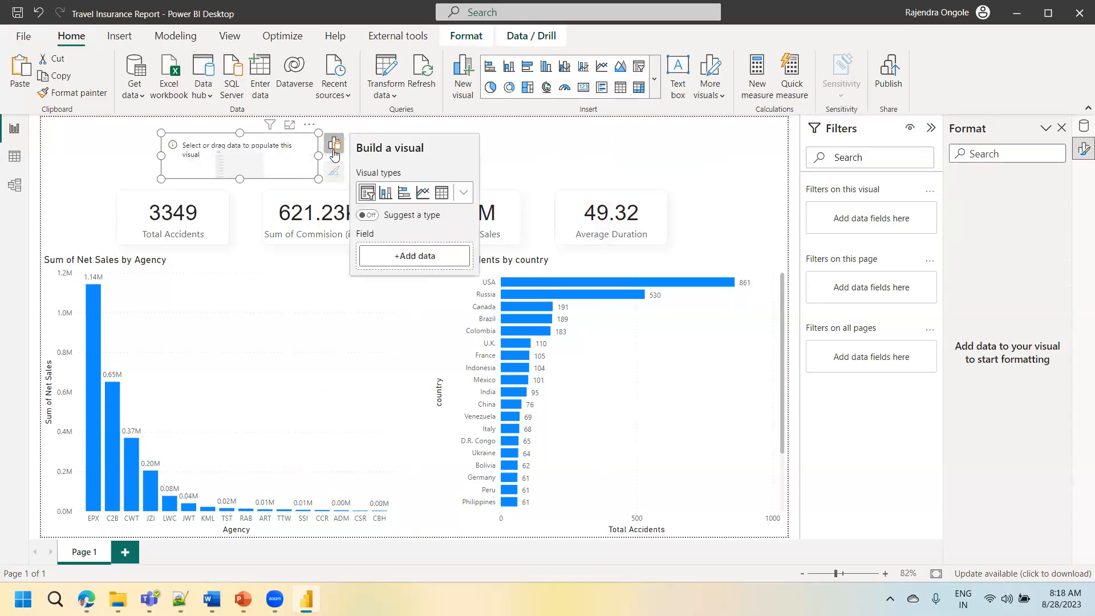
{"action": "left_click", "coordinate": [408, 256]}
{"action": "left_click", "coordinate": [493, 173]}
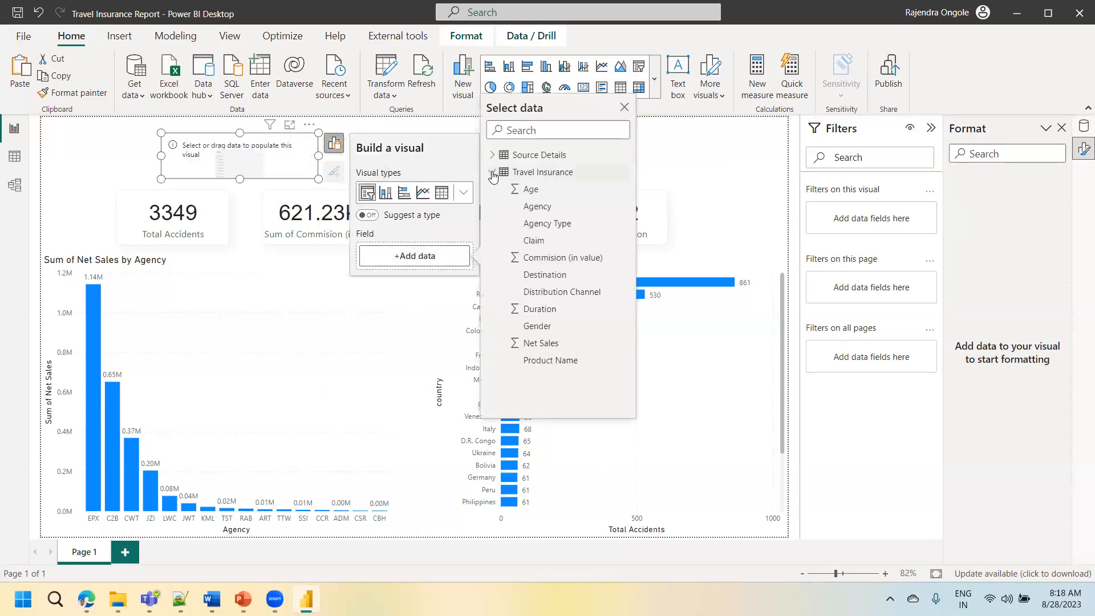
{"action": "left_click", "coordinate": [543, 224]}
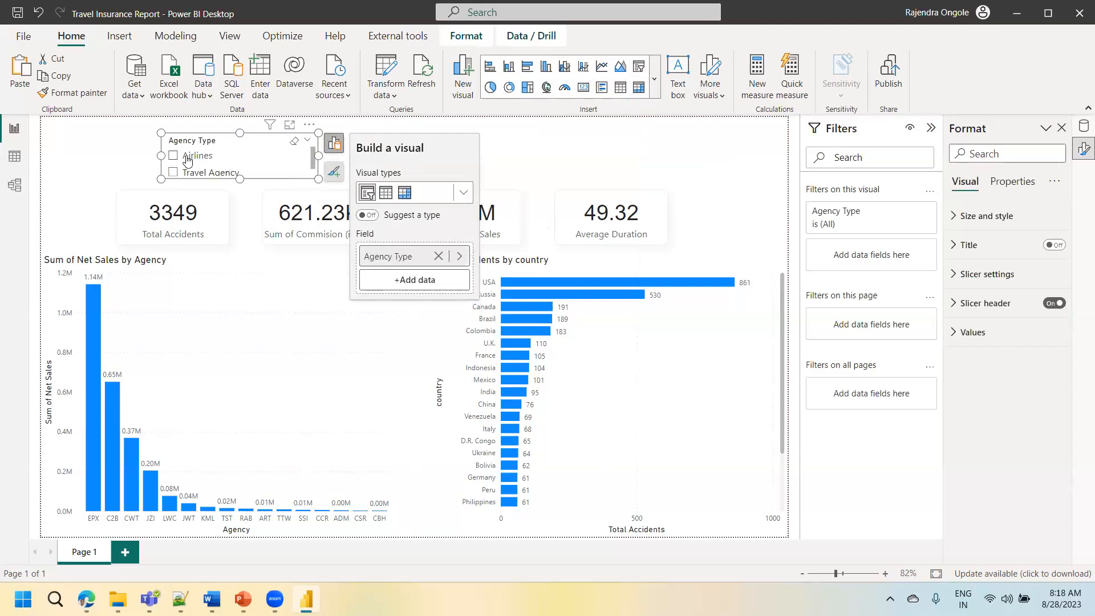
Step: Test the Agency Type slicer by filtering on Airlines and Travel Agency in turn, clearing each selection again
{"action": "left_click", "coordinate": [173, 156]}
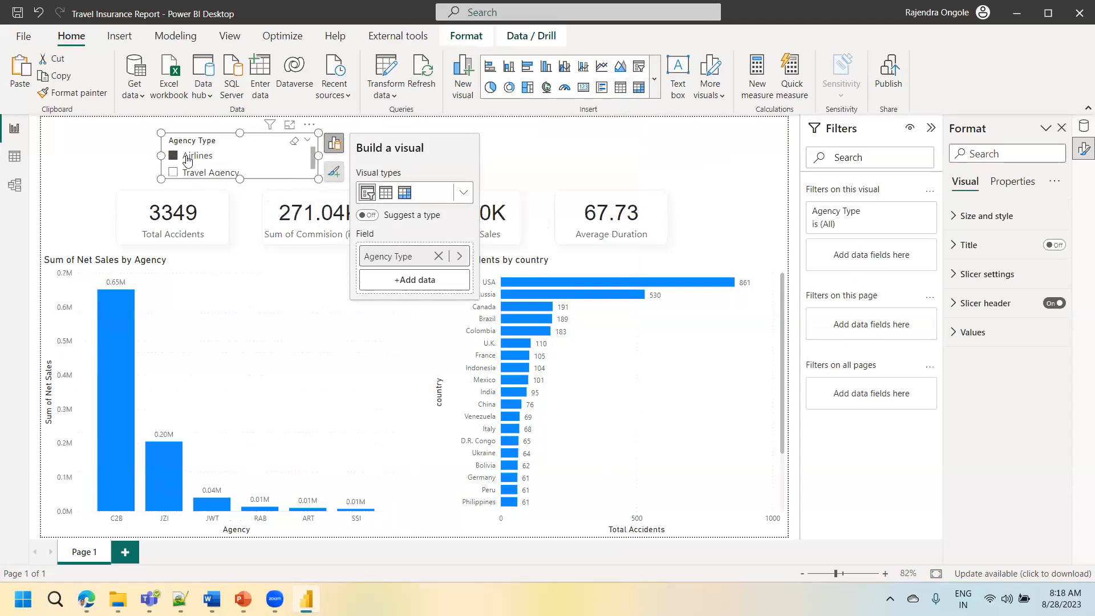
{"action": "left_click", "coordinate": [187, 160]}
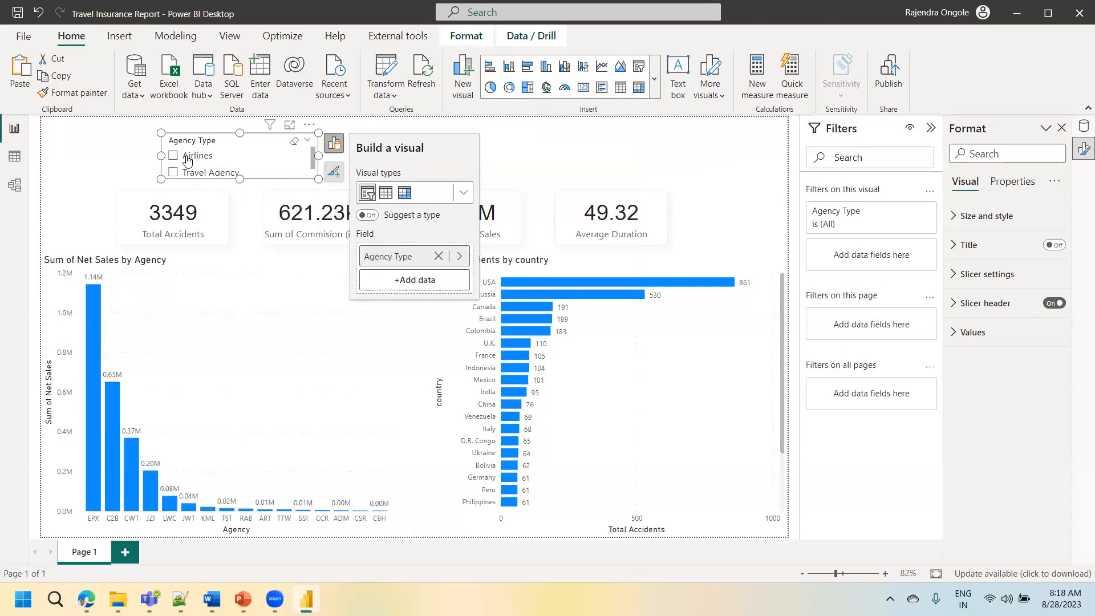
{"action": "left_click", "coordinate": [187, 160]}
{"action": "left_click", "coordinate": [191, 173]}
{"action": "left_click", "coordinate": [191, 173]}
{"action": "left_click", "coordinate": [191, 164]}
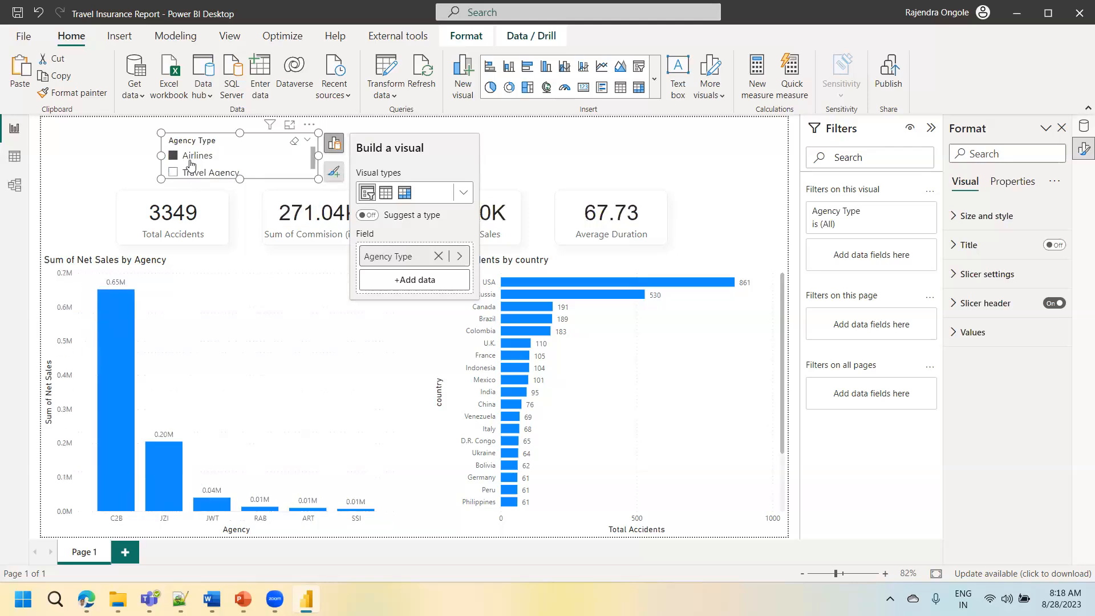
{"action": "left_click", "coordinate": [191, 165]}
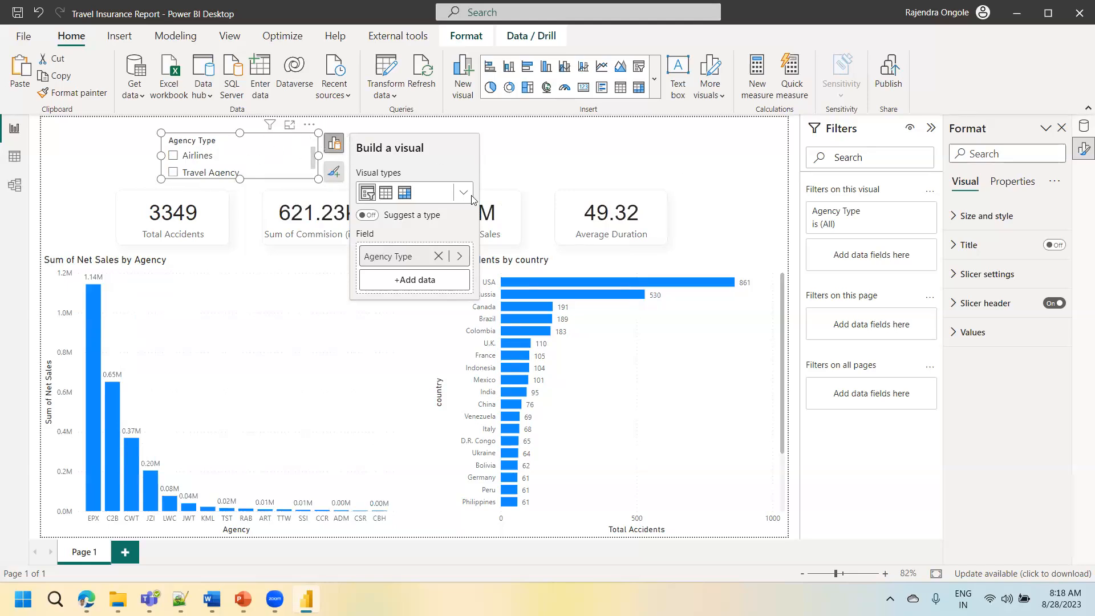
Step: Change the Agency Type slicer's style to Dropdown, check its list of options, and narrow the slicer from its left edge
{"action": "left_click", "coordinate": [967, 277]}
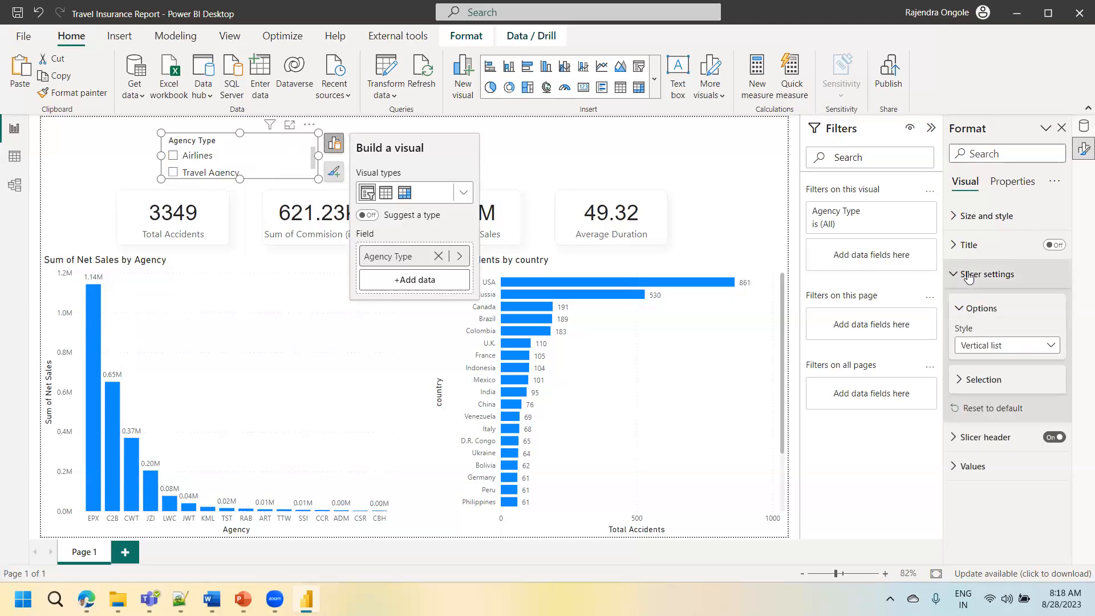
{"action": "left_click", "coordinate": [1001, 345]}
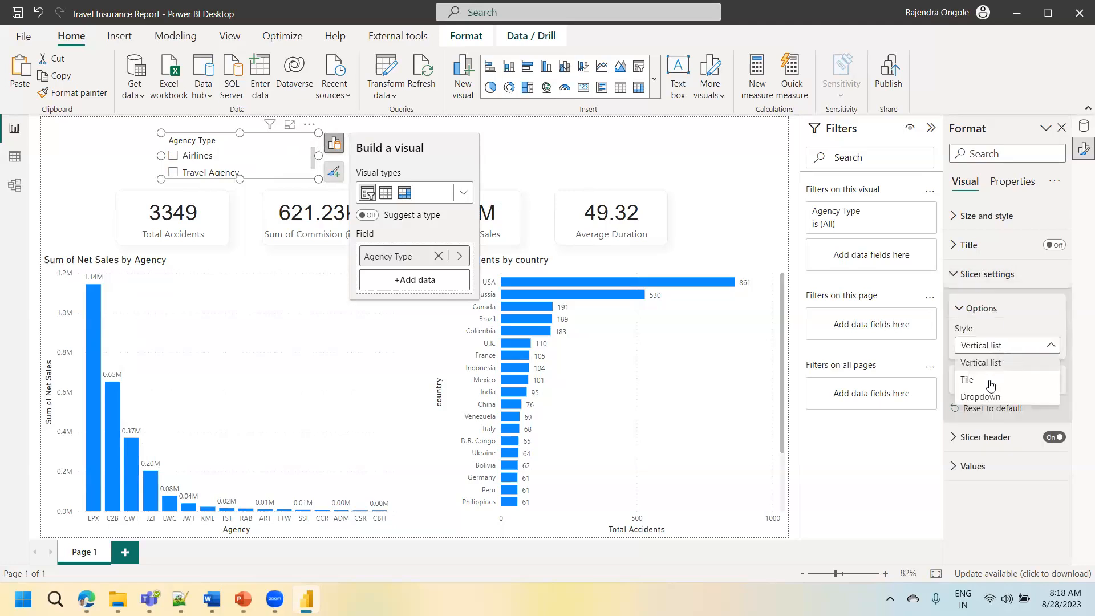
{"action": "left_click", "coordinate": [987, 396]}
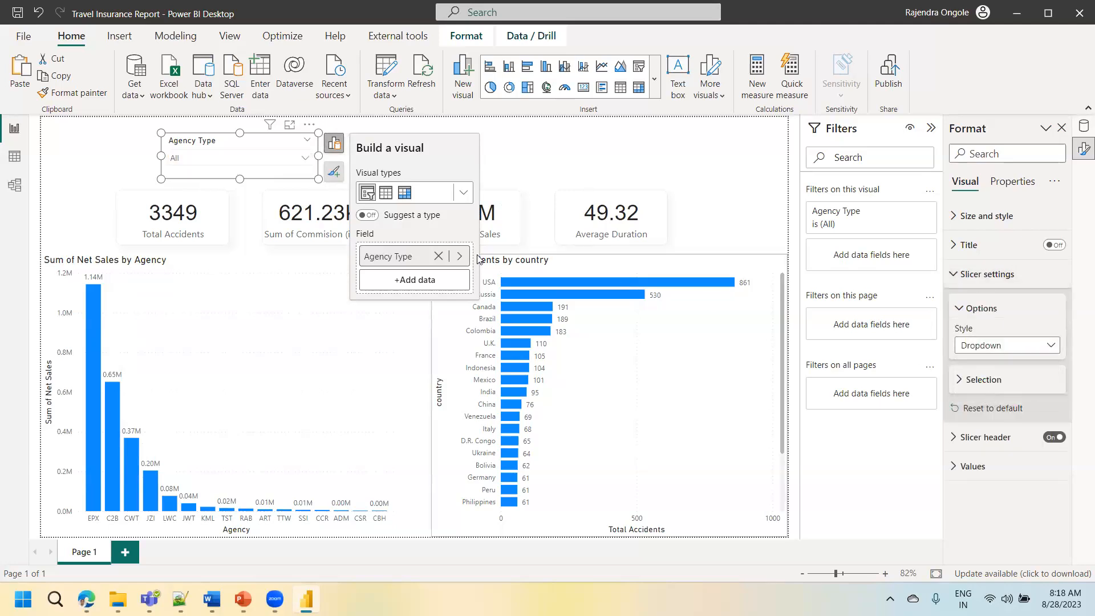
{"action": "left_click", "coordinate": [300, 161]}
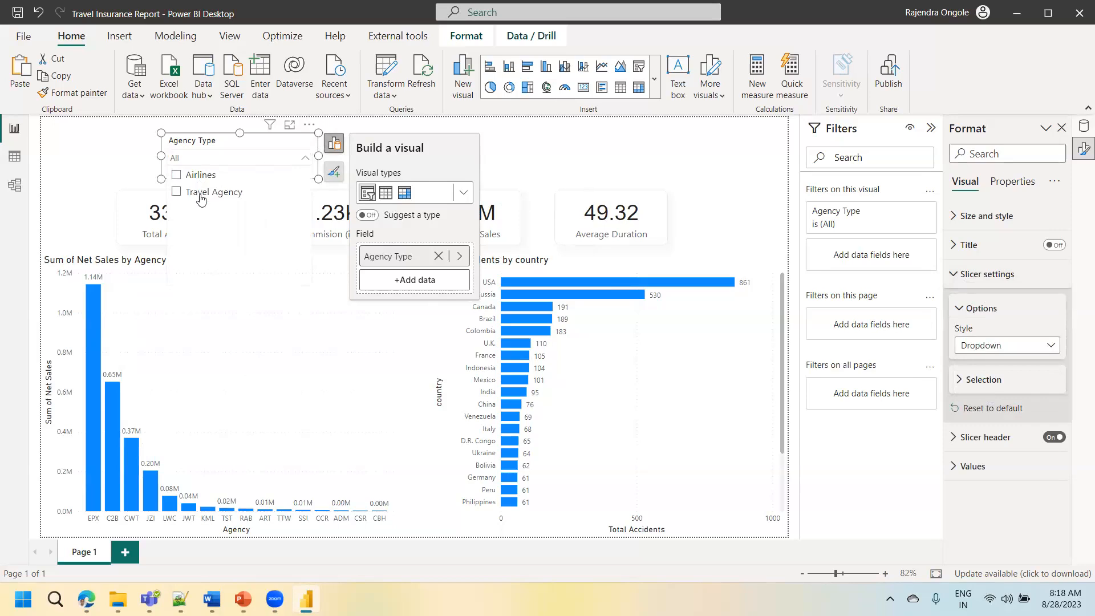
{"action": "left_click", "coordinate": [202, 150]}
{"action": "left_click_drag", "start_coordinate": [161, 155], "coordinate": [198, 156]}
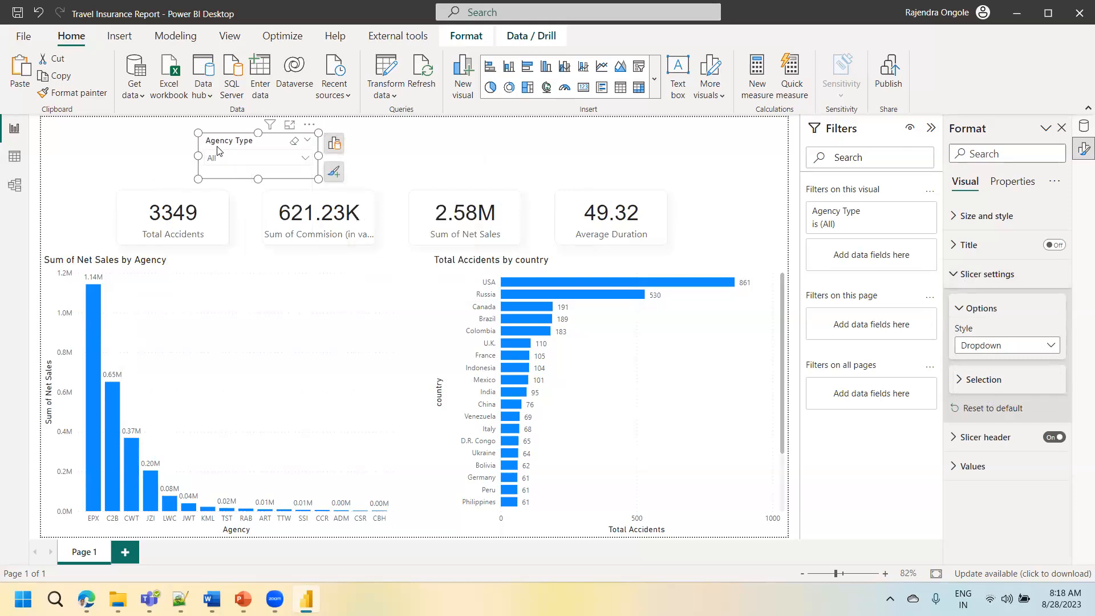
Step: Duplicate the Agency Type slicer and place the copy to its right in the same row
{"action": "key", "text": "ctrl+c"}
{"action": "key", "text": "ctrl+v"}
{"action": "left_click_drag", "start_coordinate": [220, 147], "coordinate": [417, 143]}
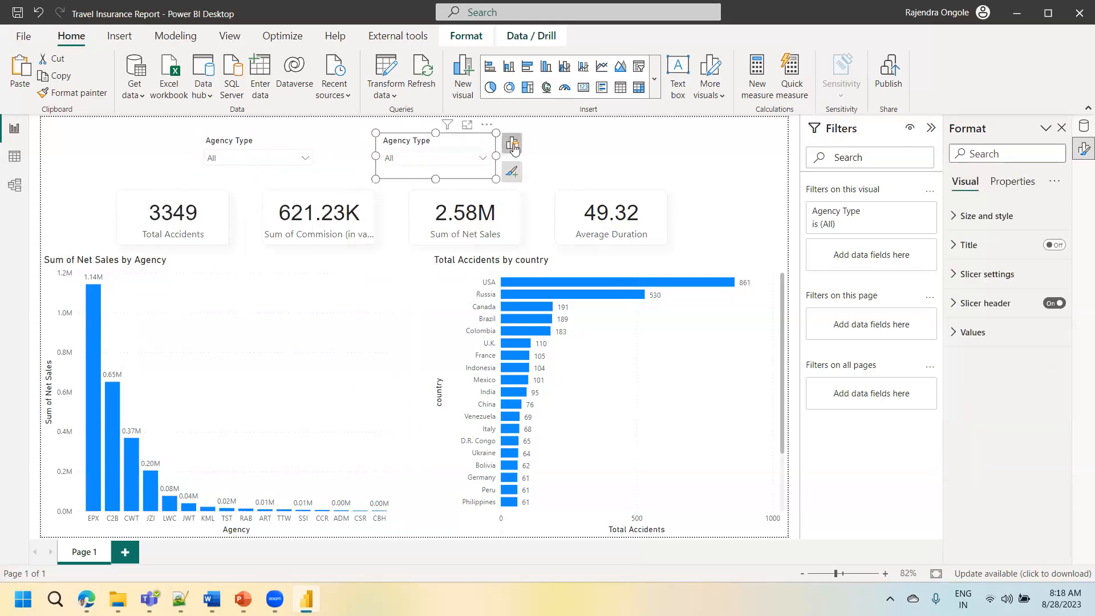
Step: Replace Agency Type in the copied slicer with the country field from the Source Details table
{"action": "left_click", "coordinate": [513, 145]}
{"action": "left_click", "coordinate": [615, 256]}
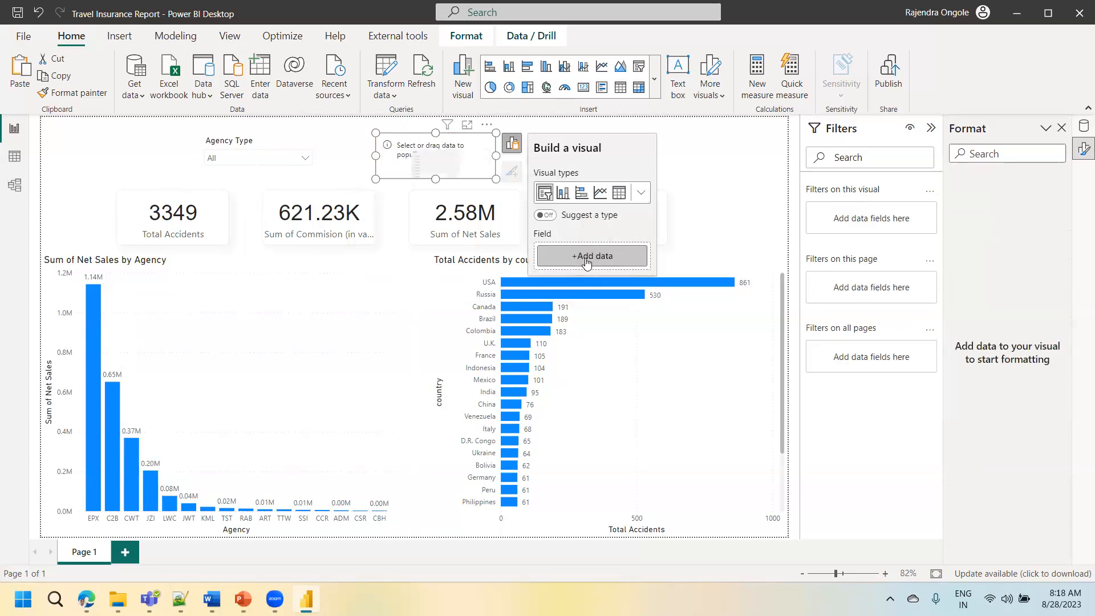
{"action": "left_click", "coordinate": [588, 258]}
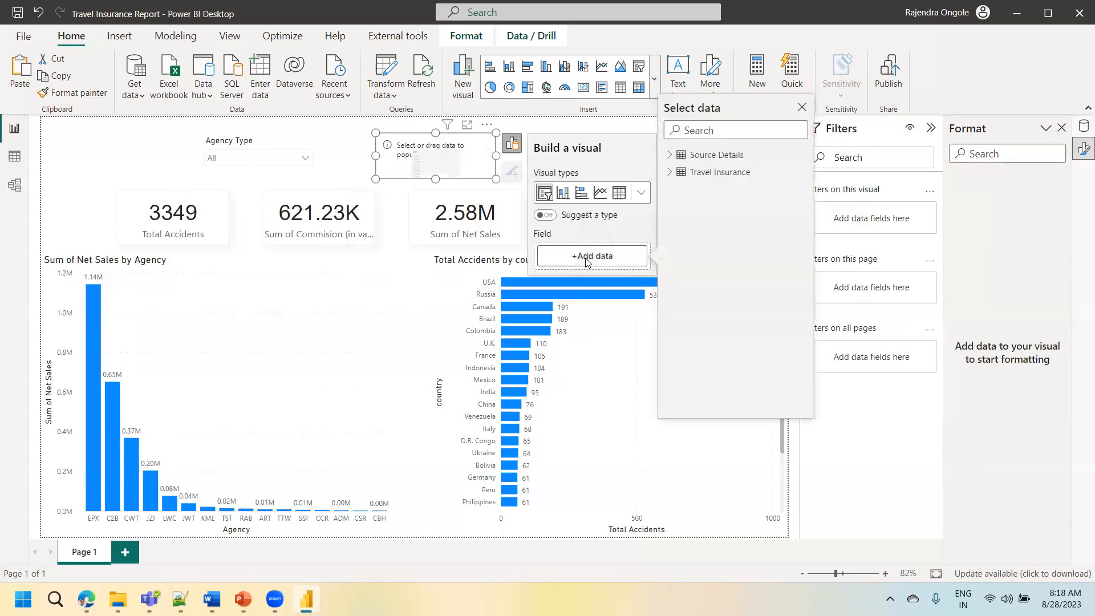
{"action": "left_click", "coordinate": [671, 162]}
{"action": "left_click", "coordinate": [714, 207]}
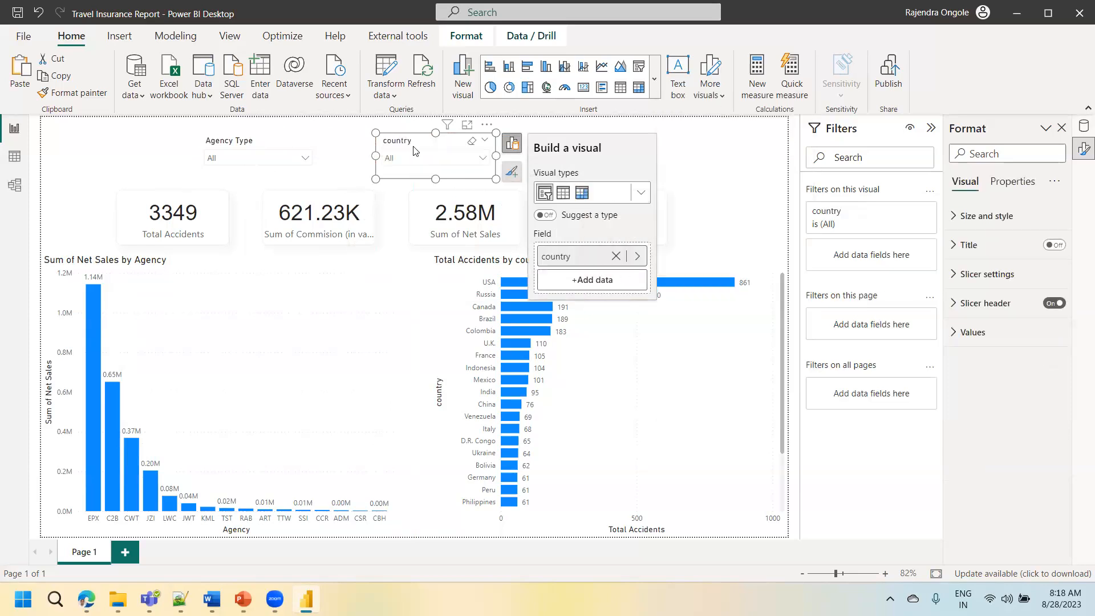
Step: Add two copies of the country slicer and line them up to its right in the slicer row
{"action": "key", "text": "ctrl+v"}
{"action": "left_click_drag", "start_coordinate": [413, 147], "coordinate": [697, 139]}
{"action": "key", "text": "ctrl+v"}
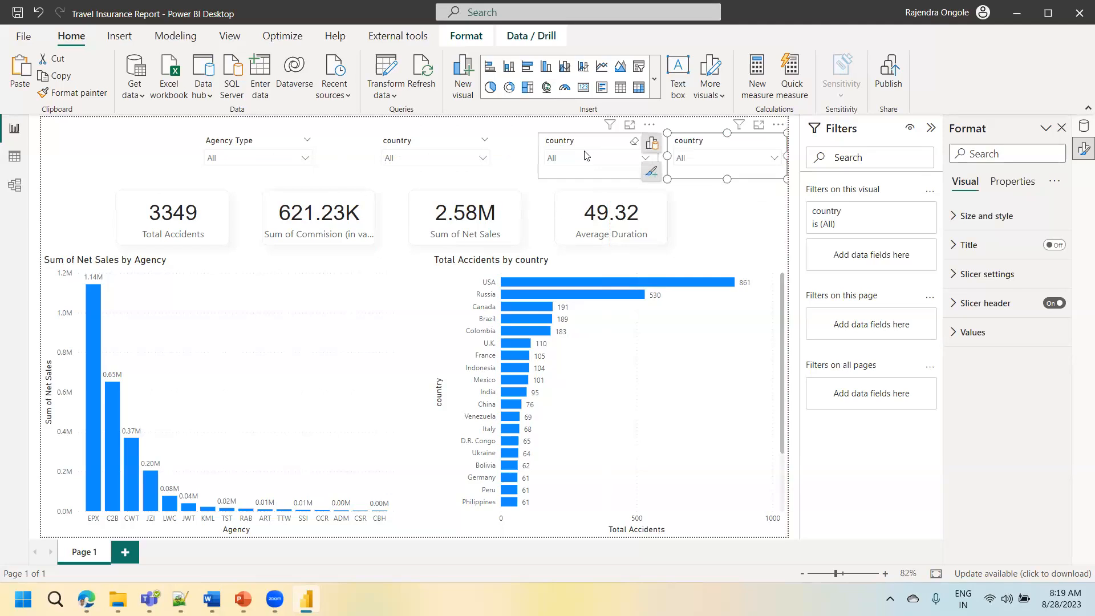
Step: Replace country in the third slicer of the row with the Agency field from the Travel Insurance table
{"action": "left_click", "coordinate": [588, 157]}
{"action": "left_click", "coordinate": [601, 148]}
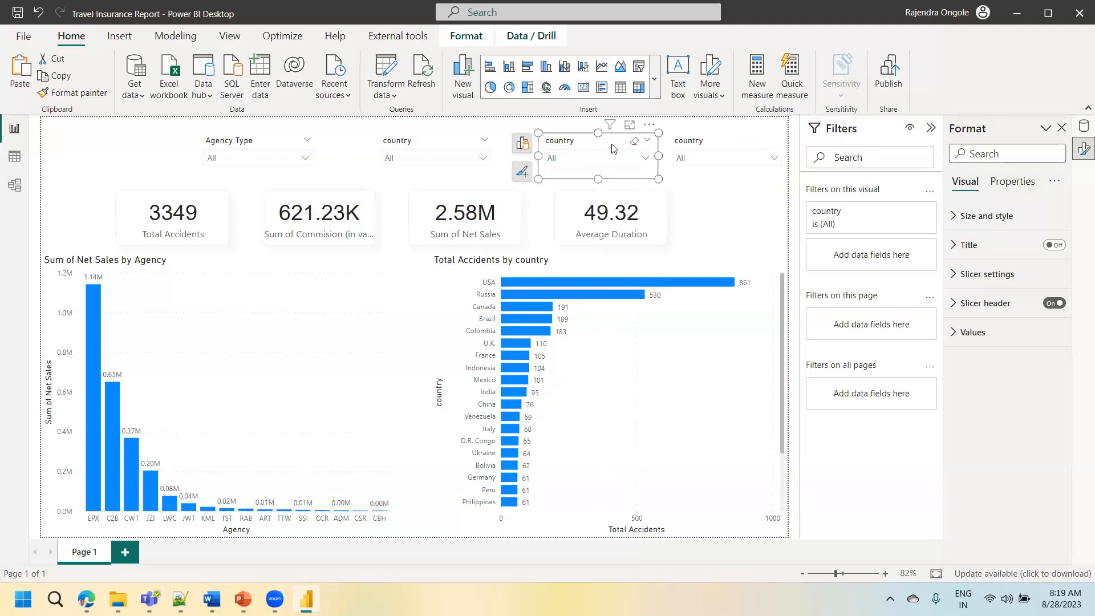
{"action": "left_click", "coordinate": [521, 146]}
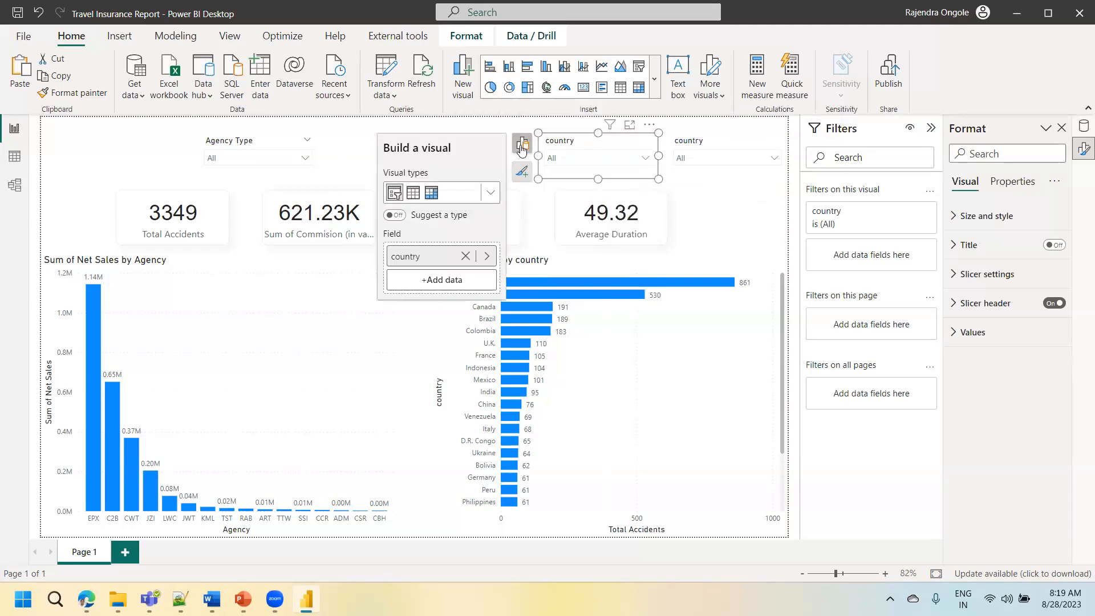
{"action": "left_click", "coordinate": [484, 256]}
{"action": "left_click", "coordinate": [445, 258]}
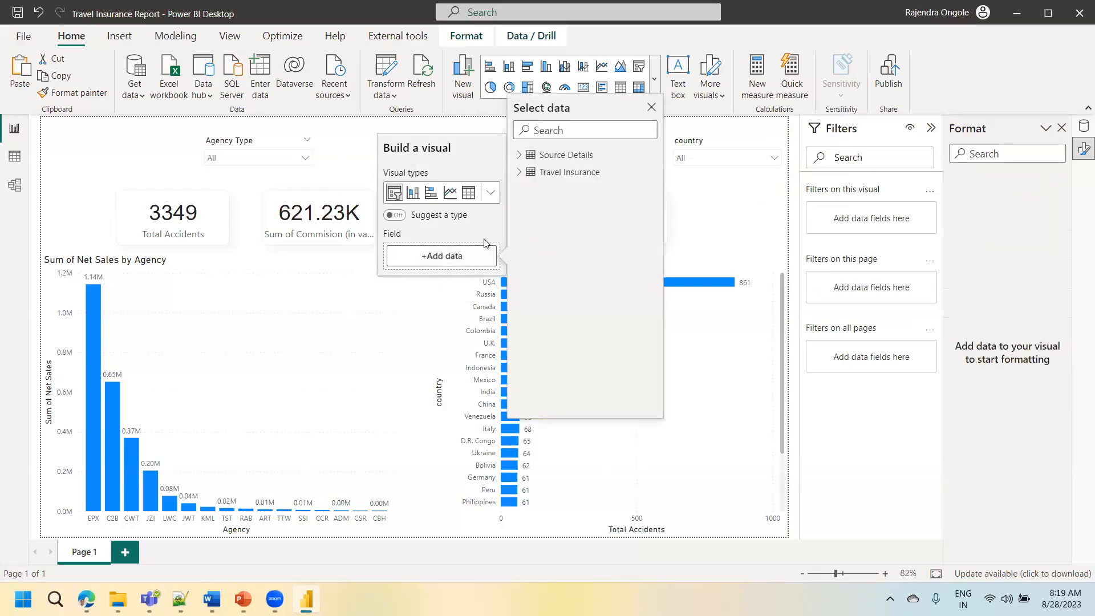
{"action": "left_click", "coordinate": [518, 172]}
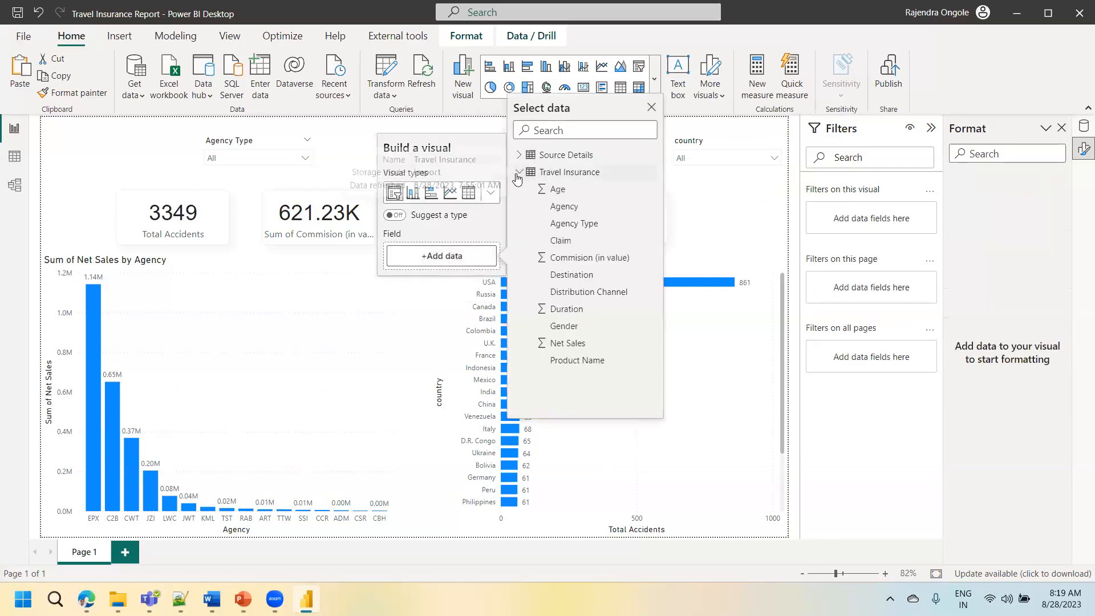
{"action": "left_click", "coordinate": [564, 207]}
Step: Replace country in the fourth slicer of the row with the Distribution Channel field from the Travel Insurance table
{"action": "left_click", "coordinate": [700, 144]}
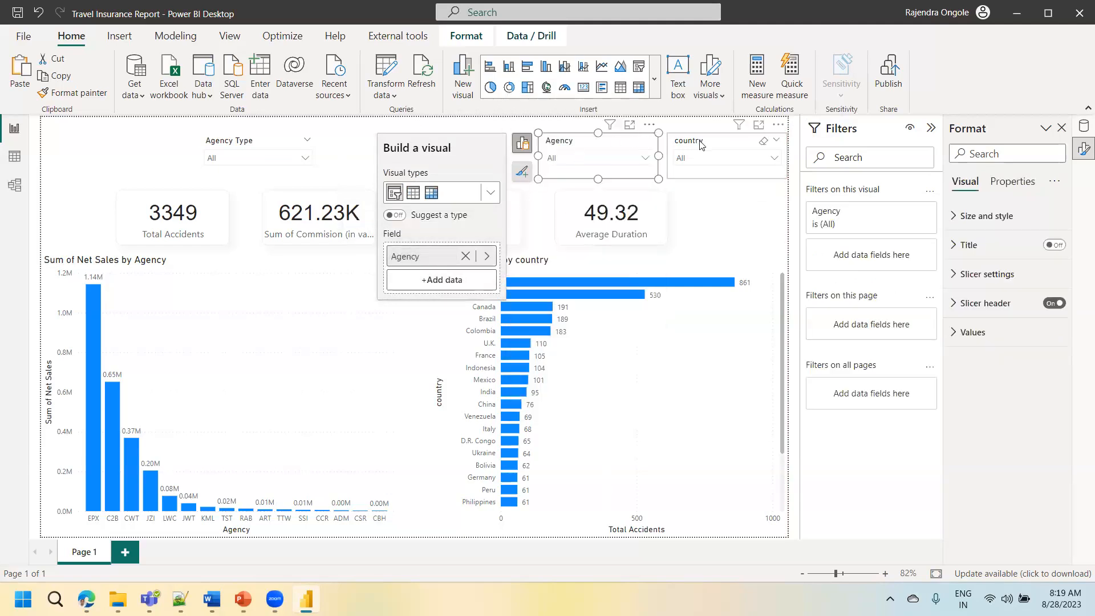
{"action": "left_click", "coordinate": [652, 148]}
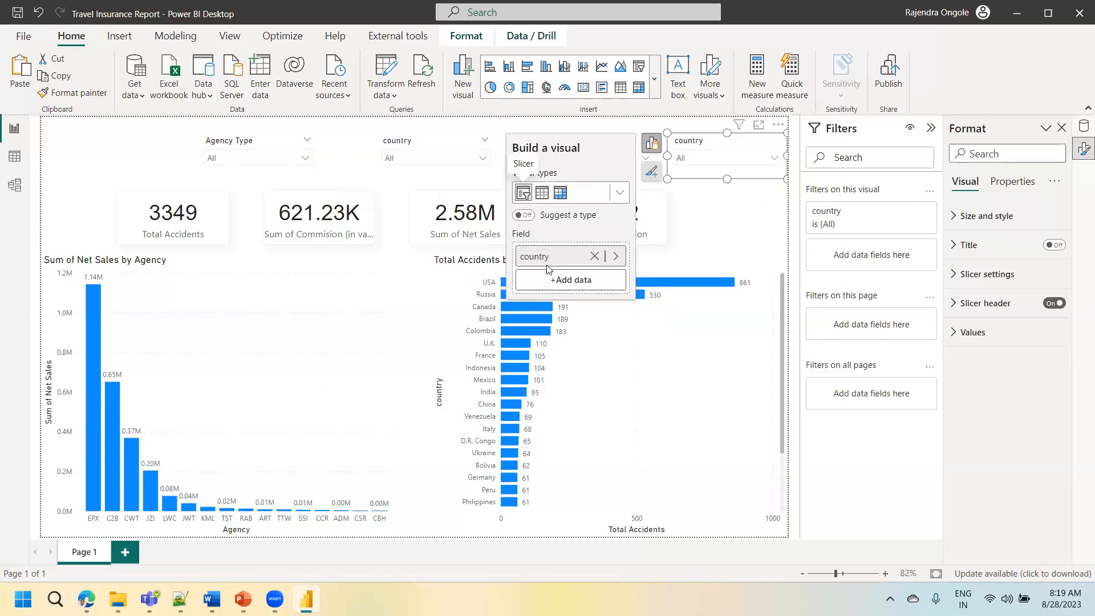
{"action": "left_click", "coordinate": [594, 256]}
{"action": "left_click", "coordinate": [568, 256]}
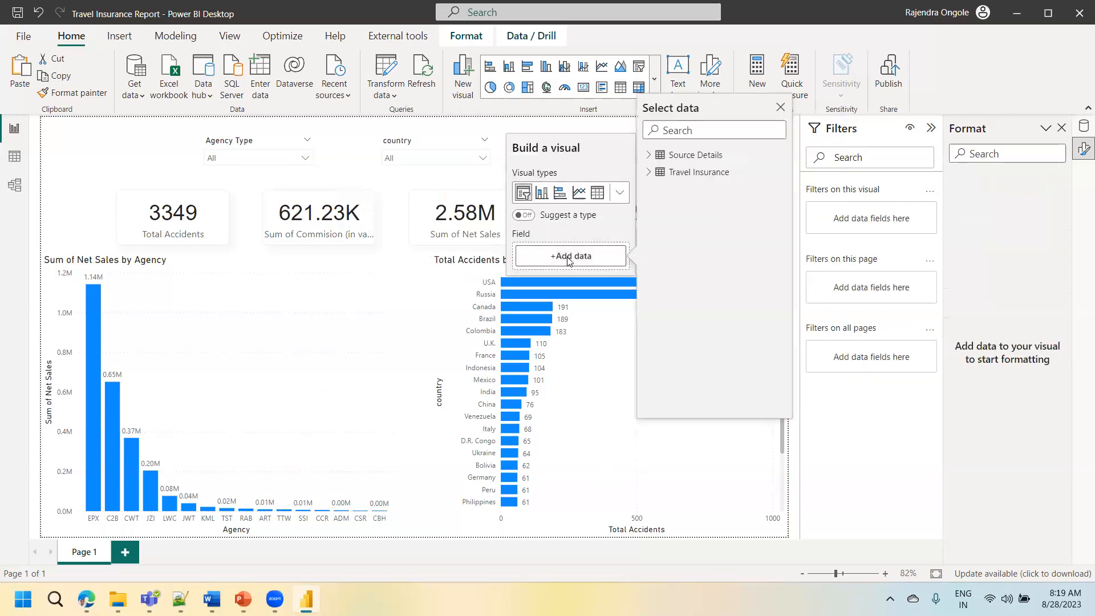
{"action": "left_click", "coordinate": [648, 172]}
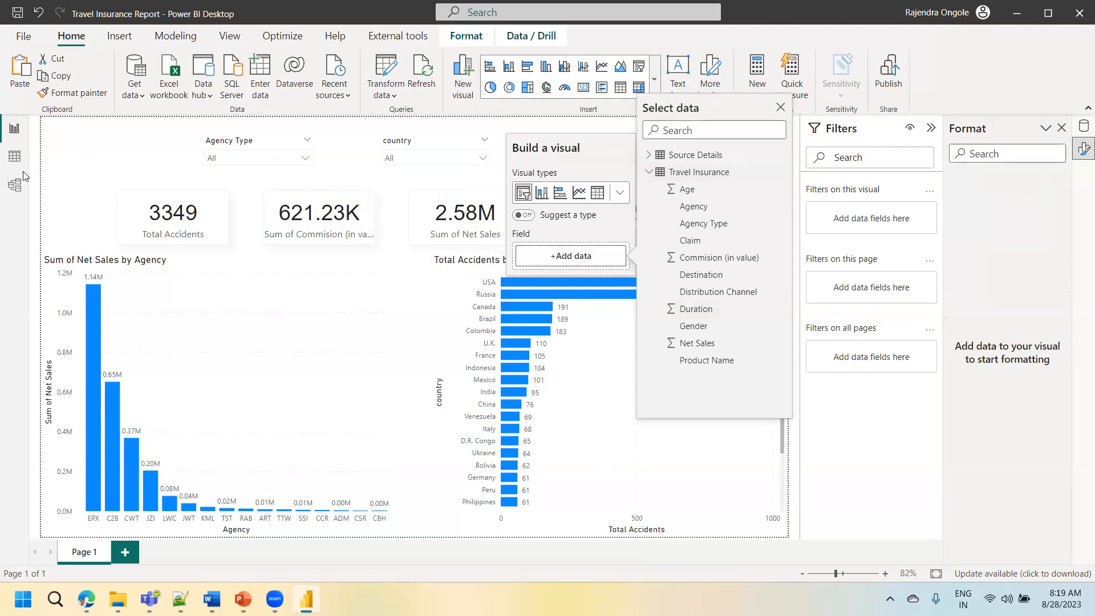
{"action": "left_click", "coordinate": [15, 158]}
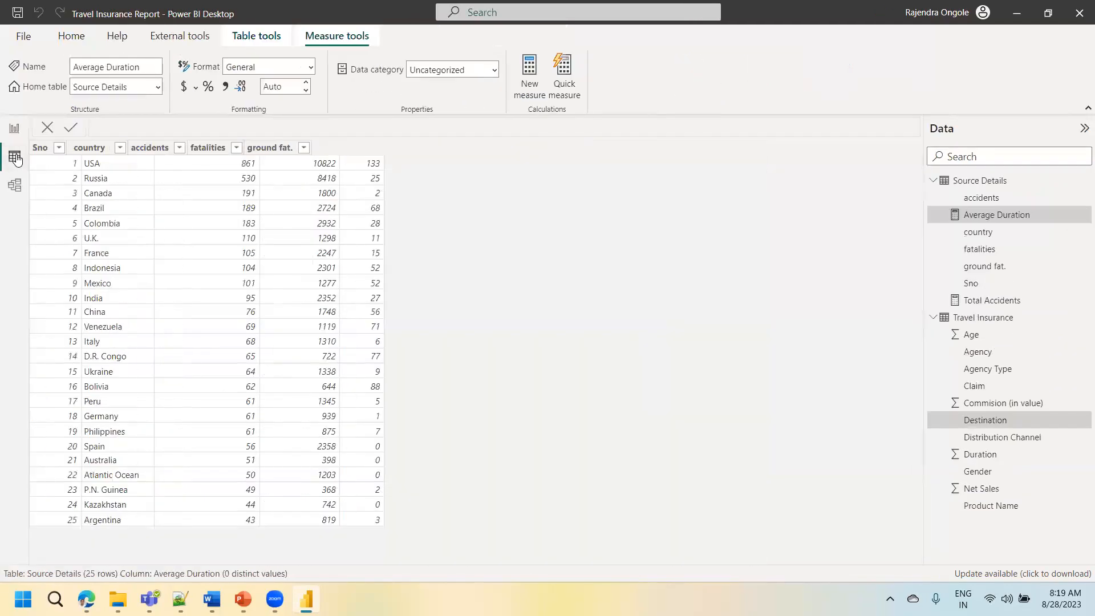
{"action": "left_click", "coordinate": [969, 317]}
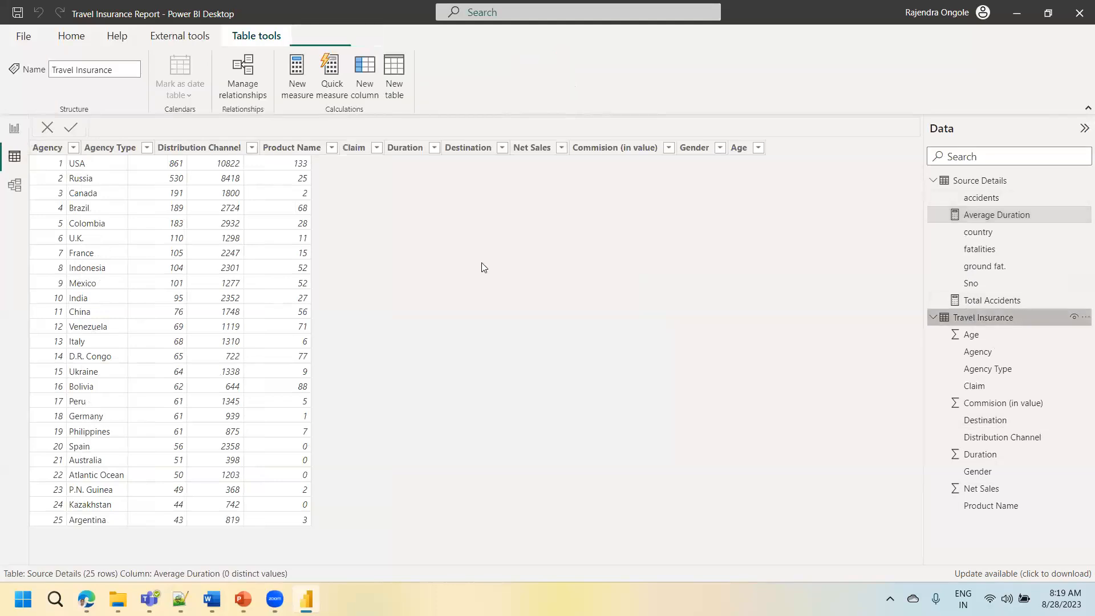
{"action": "left_click", "coordinate": [15, 128]}
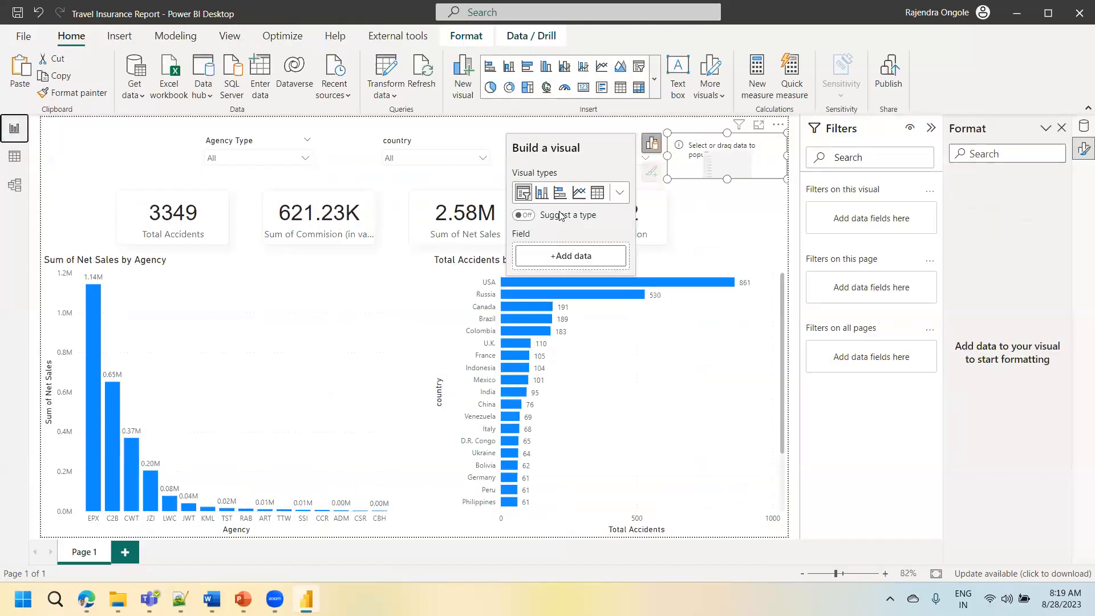
{"action": "left_click", "coordinate": [571, 256]}
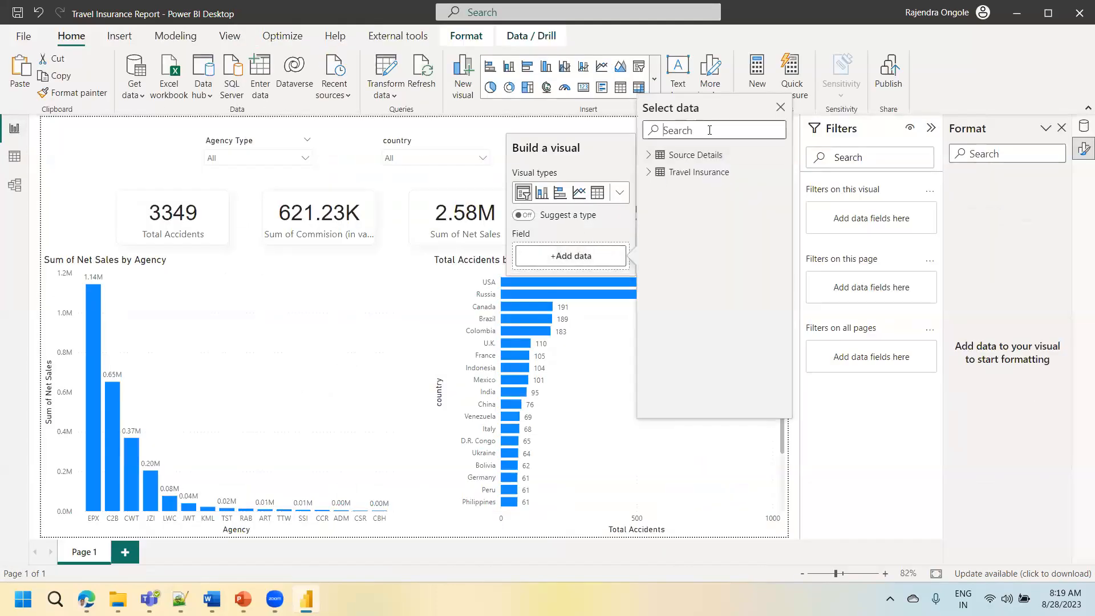
{"action": "type", "text": "dis"}
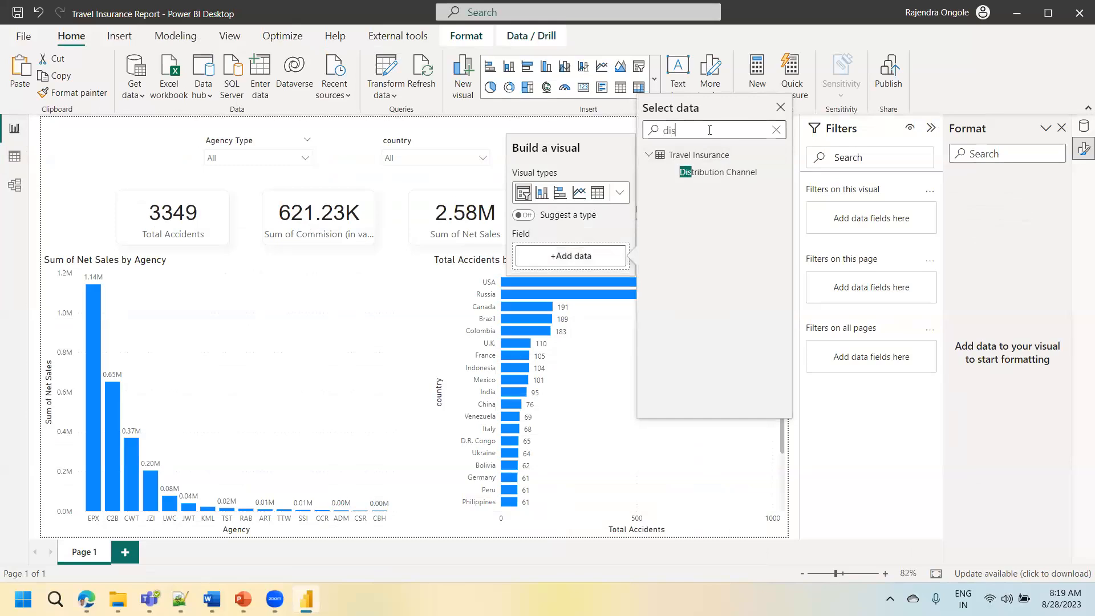
{"action": "left_click", "coordinate": [713, 173]}
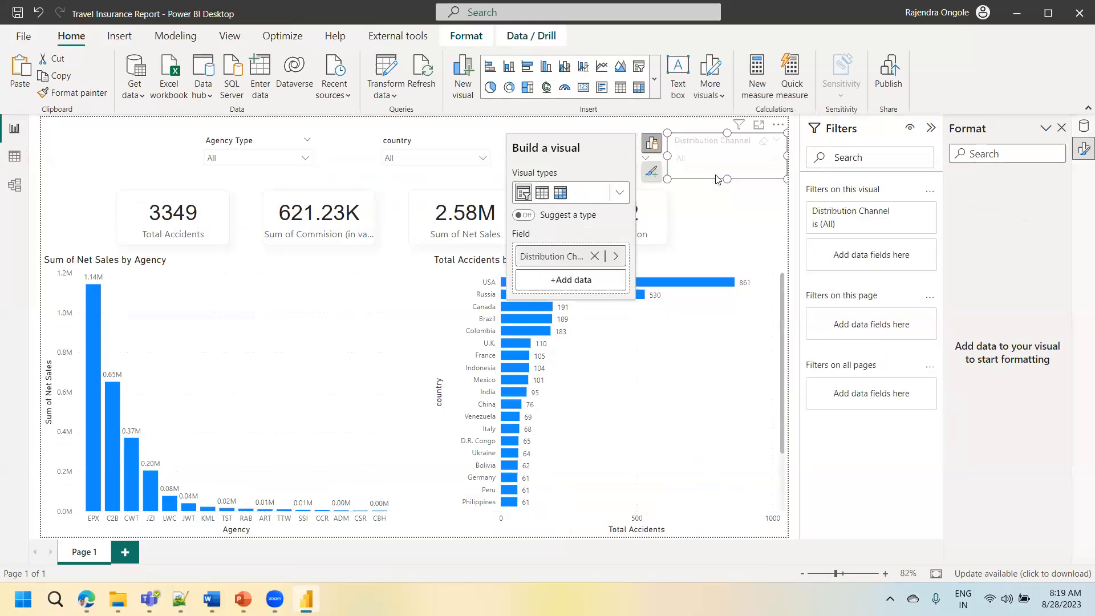
{"action": "left_click", "coordinate": [105, 172]}
Step: Copy the Total Accidents card's formatting onto the Agency Type slicer with Format Painter
{"action": "left_click", "coordinate": [245, 144]}
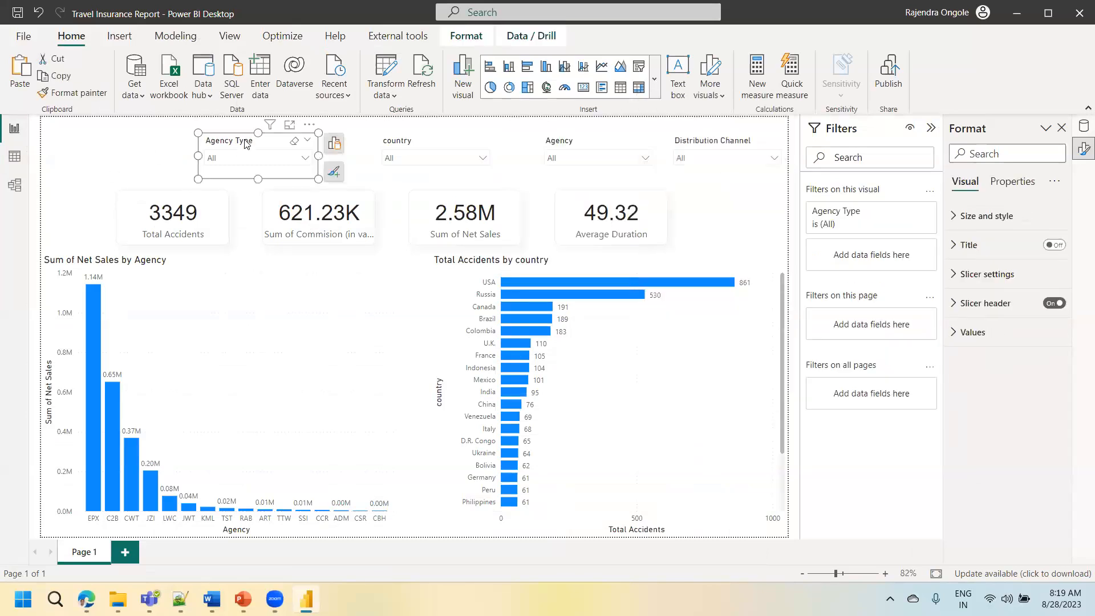
{"action": "left_click", "coordinate": [213, 211]}
{"action": "left_click", "coordinate": [73, 92]}
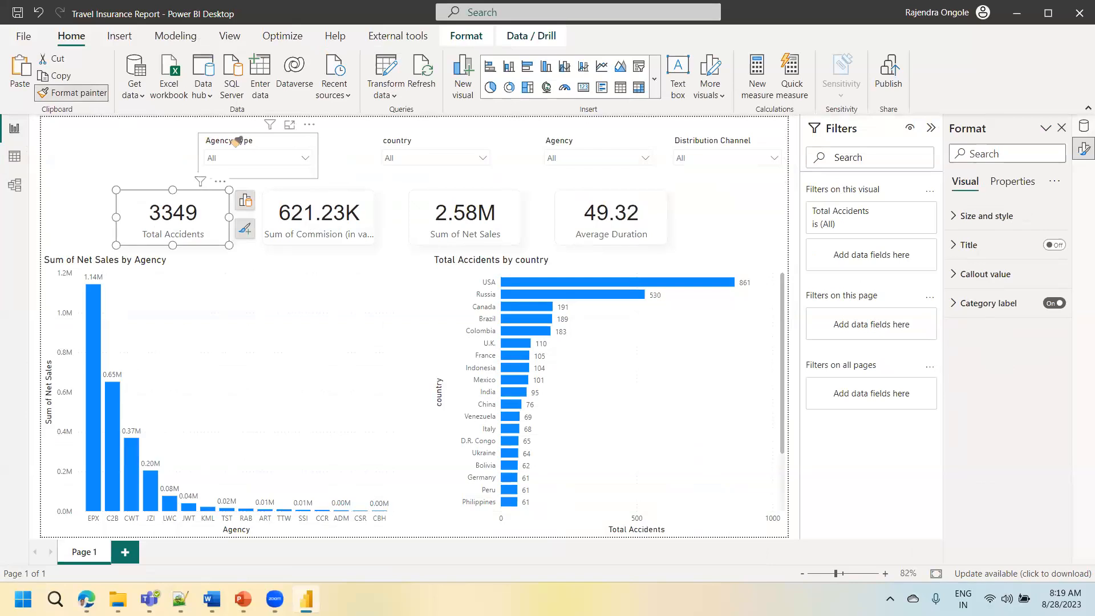
{"action": "left_click", "coordinate": [240, 142]}
{"action": "left_click", "coordinate": [140, 170]}
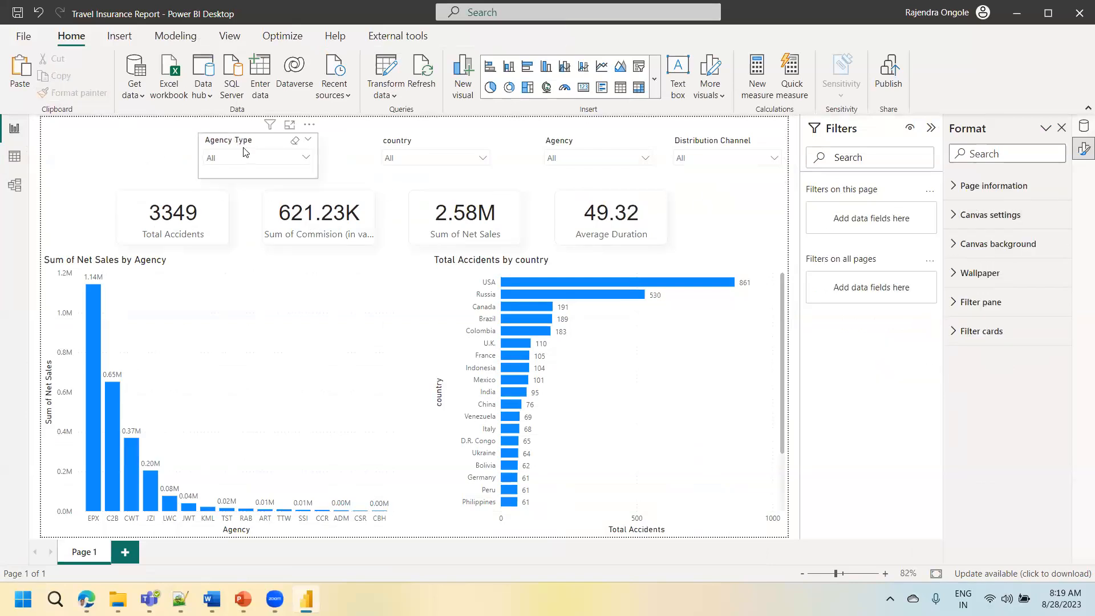
{"action": "left_click", "coordinate": [307, 151]}
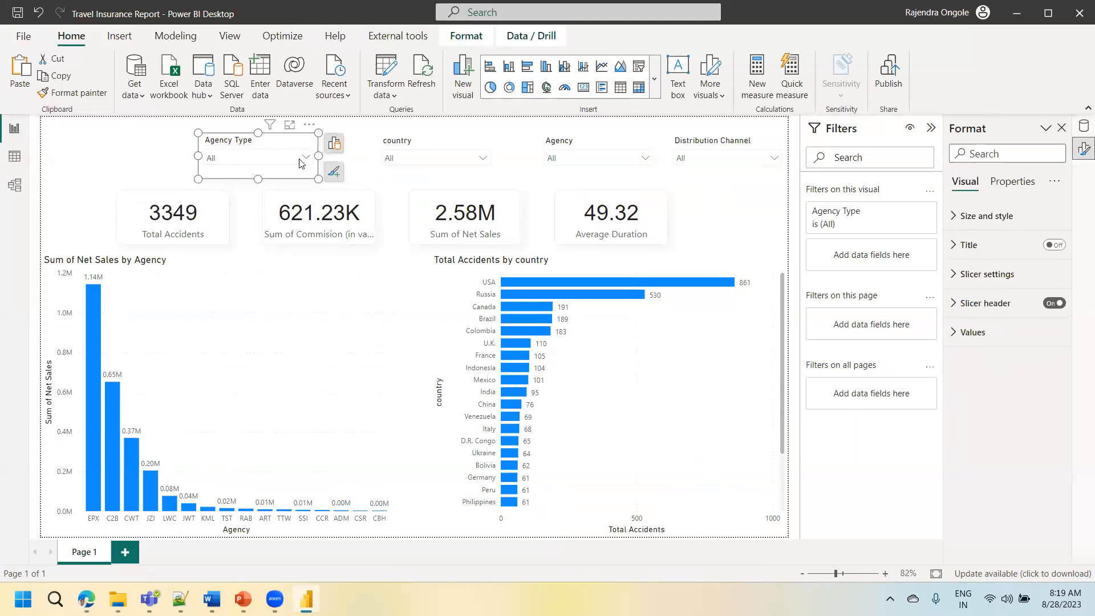
Step: Apply the Total Accidents card's formatting to the country, Agency and Distribution Channel slicers with Format Painter
{"action": "left_click", "coordinate": [193, 215]}
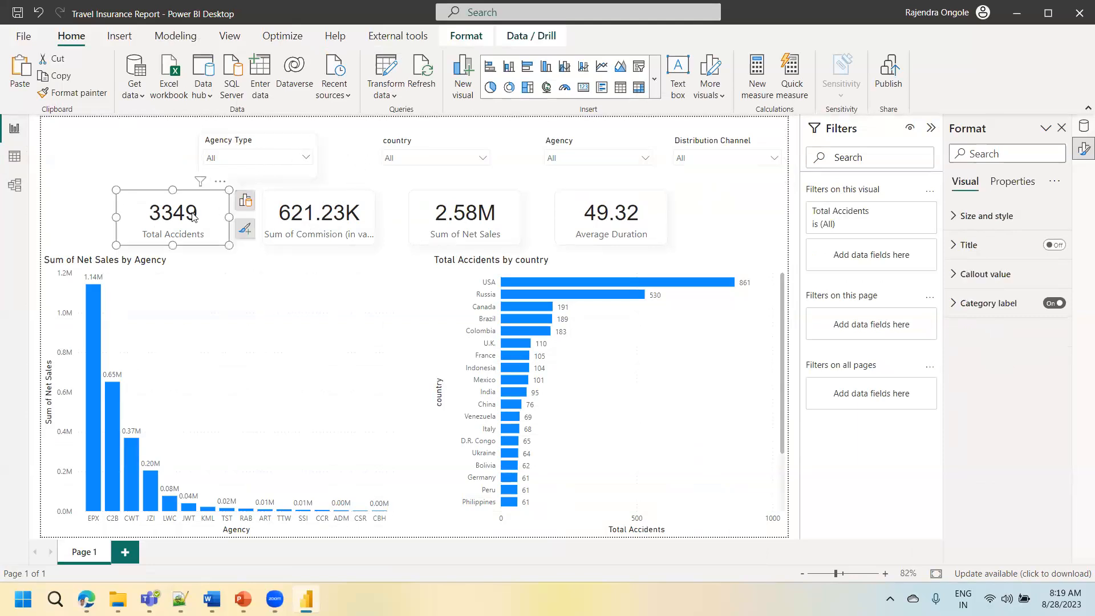
{"action": "left_click", "coordinate": [77, 93]}
{"action": "left_click", "coordinate": [412, 160]}
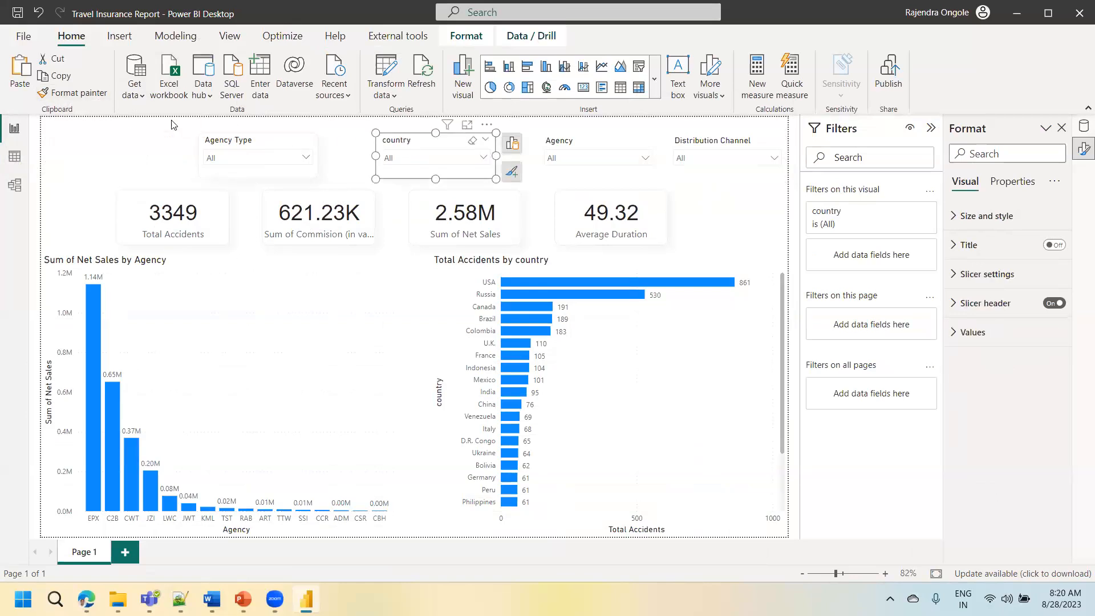
{"action": "left_click", "coordinate": [80, 93]}
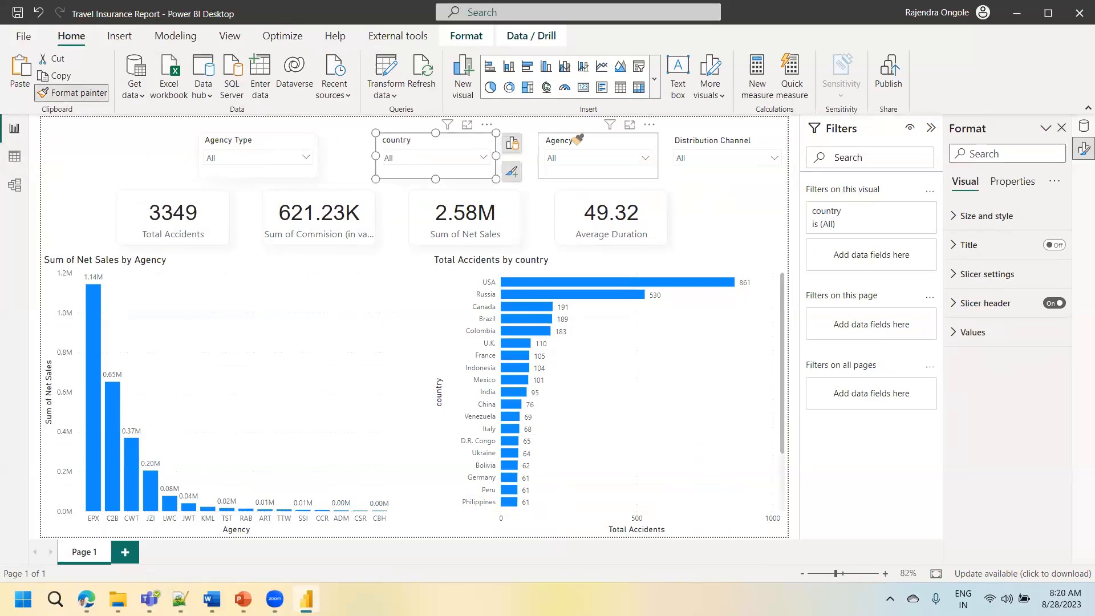
{"action": "left_click", "coordinate": [573, 142]}
{"action": "left_click", "coordinate": [77, 92]}
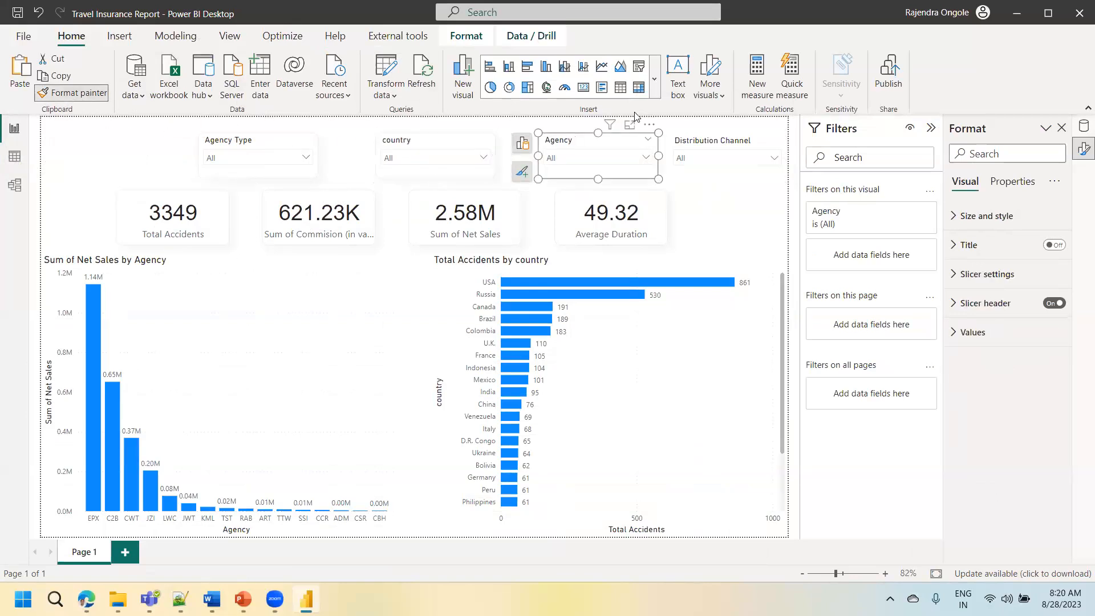
{"action": "left_click", "coordinate": [705, 142]}
Step: Select all four slicers in the row and distribute them horizontally at equal spacing
{"action": "left_click", "coordinate": [272, 146]}
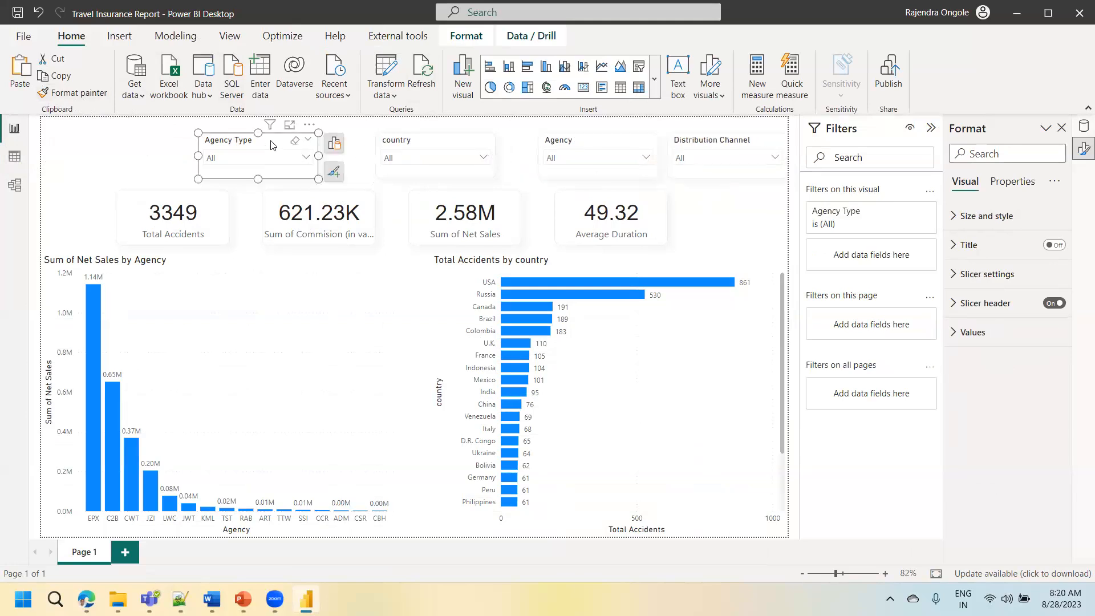
{"action": "left_click", "coordinate": [411, 147], "text": "ctrl"}
{"action": "left_click", "coordinate": [577, 146], "text": "ctrl"}
{"action": "left_click", "coordinate": [719, 150], "text": "ctrl"}
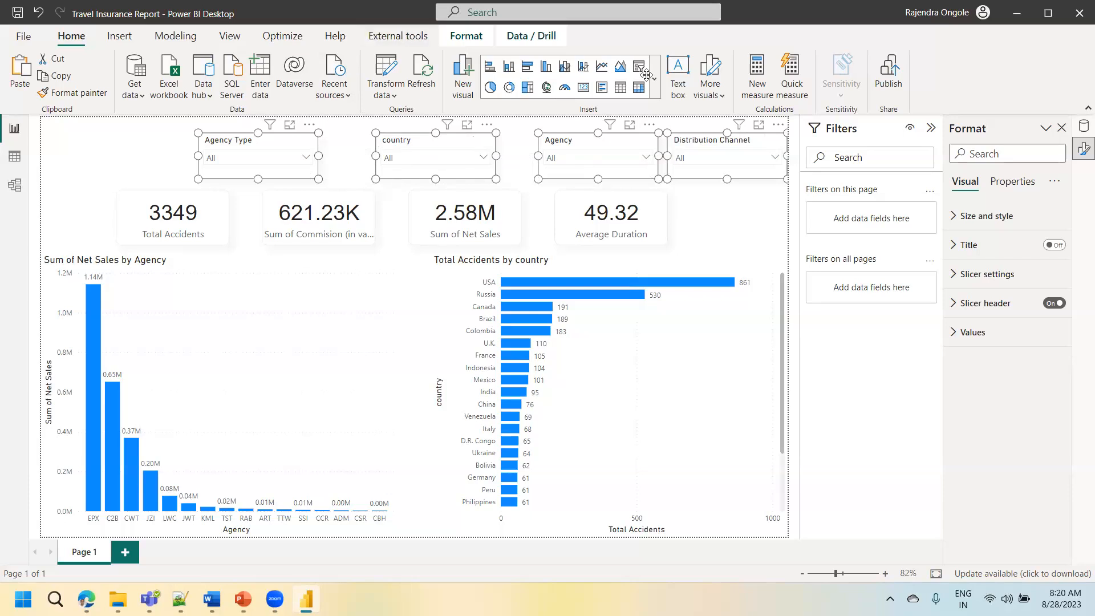
{"action": "left_click", "coordinate": [485, 34]}
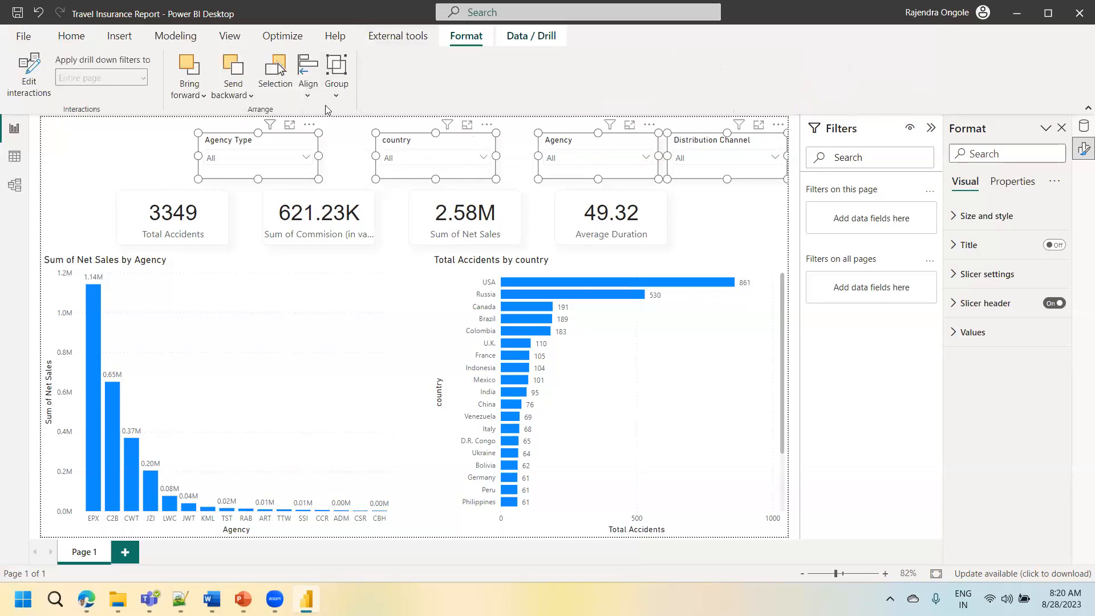
{"action": "left_click", "coordinate": [308, 80]}
{"action": "left_click", "coordinate": [359, 268]}
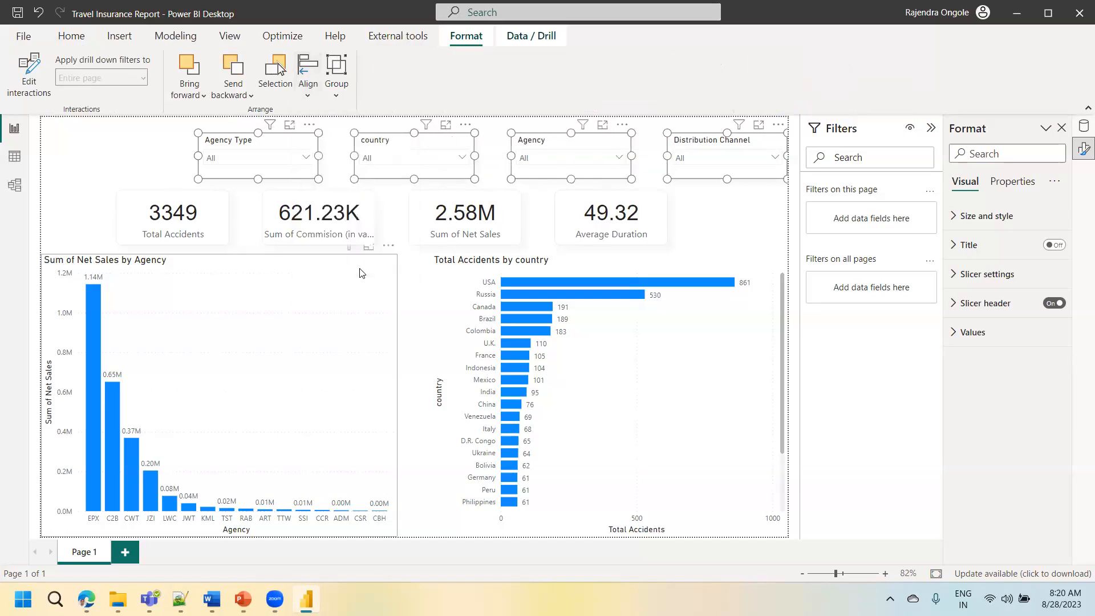
{"action": "left_click", "coordinate": [100, 173]}
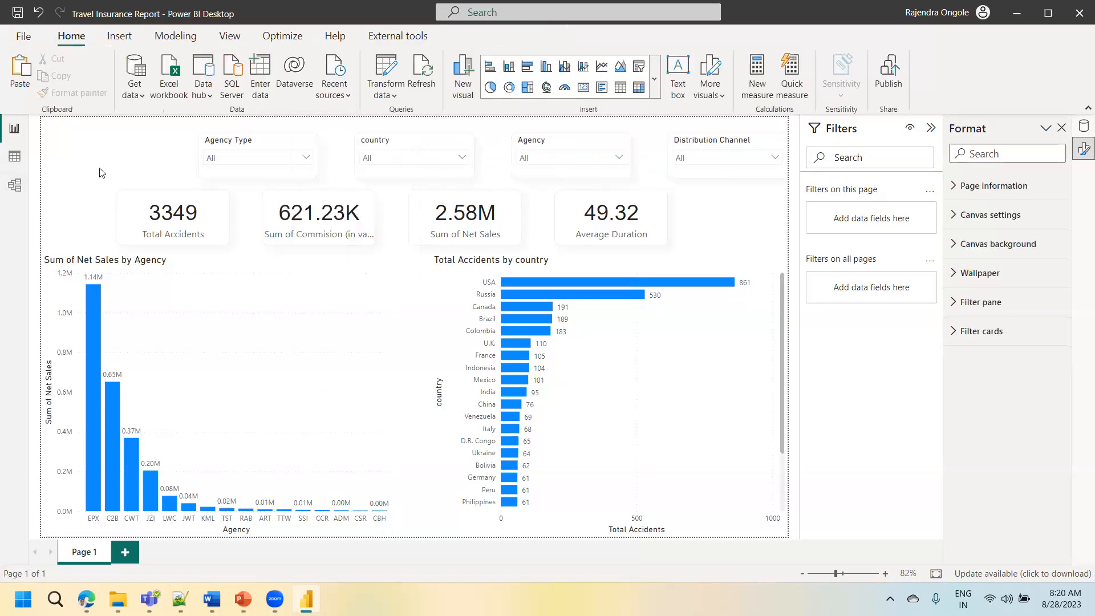
Step: Examine the options offered by the slicers and the rows of the Travel Insurance table
{"action": "left_click", "coordinate": [709, 164]}
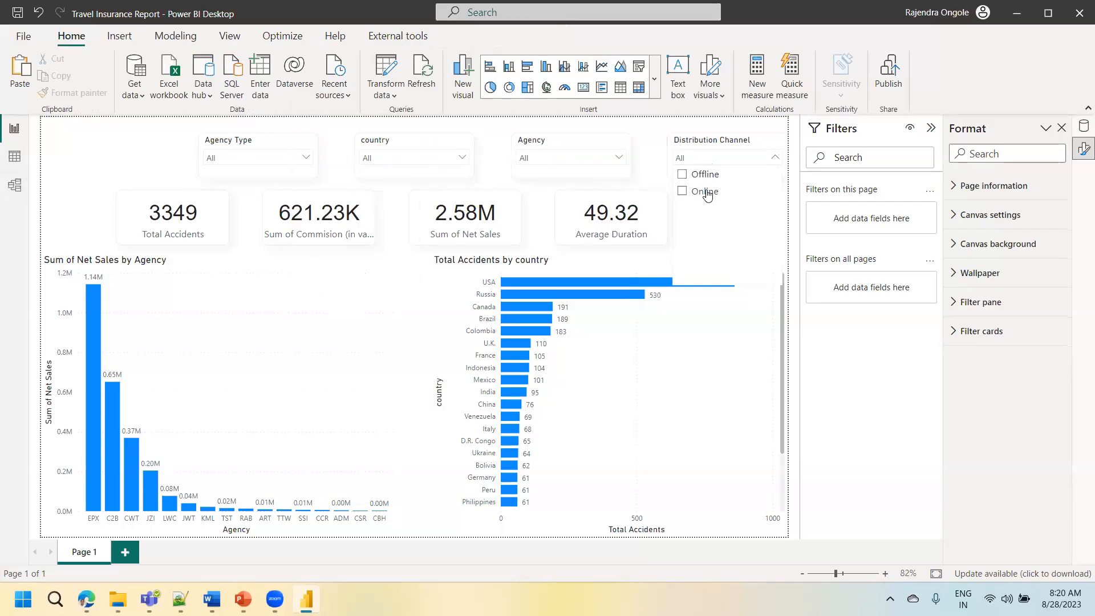
{"action": "left_click", "coordinate": [540, 160]}
{"action": "left_click", "coordinate": [398, 158]}
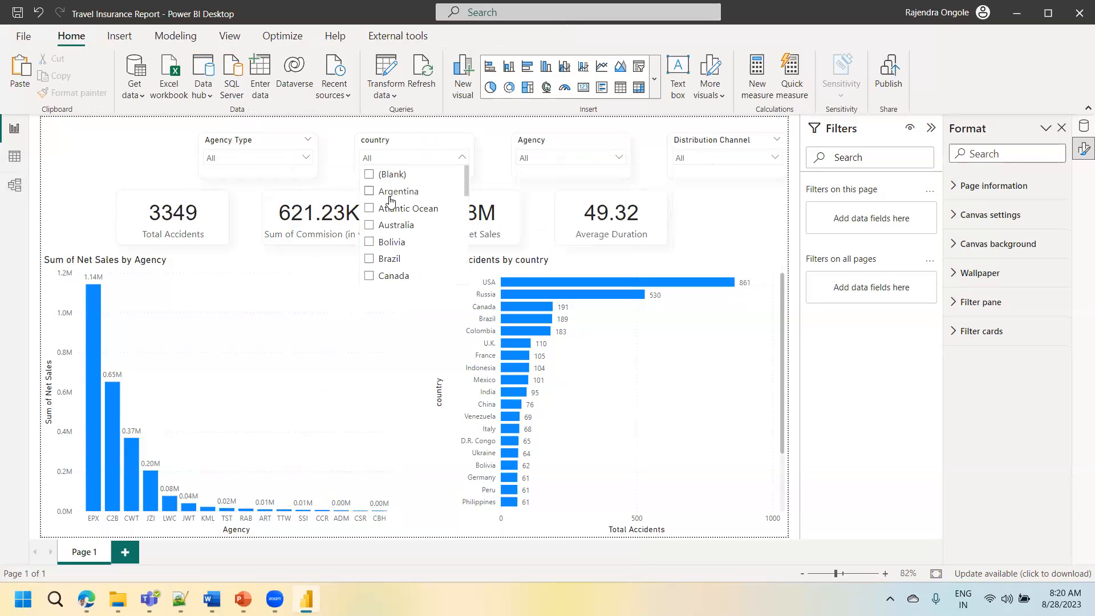
{"action": "left_click", "coordinate": [391, 197]}
{"action": "left_click", "coordinate": [390, 197]}
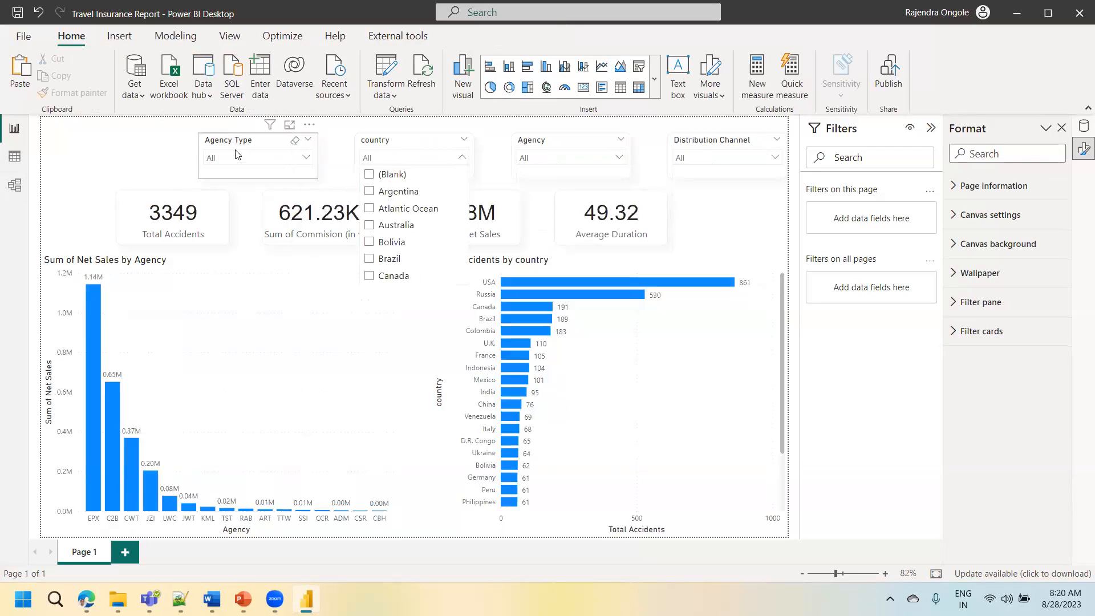
{"action": "left_click", "coordinate": [237, 165]}
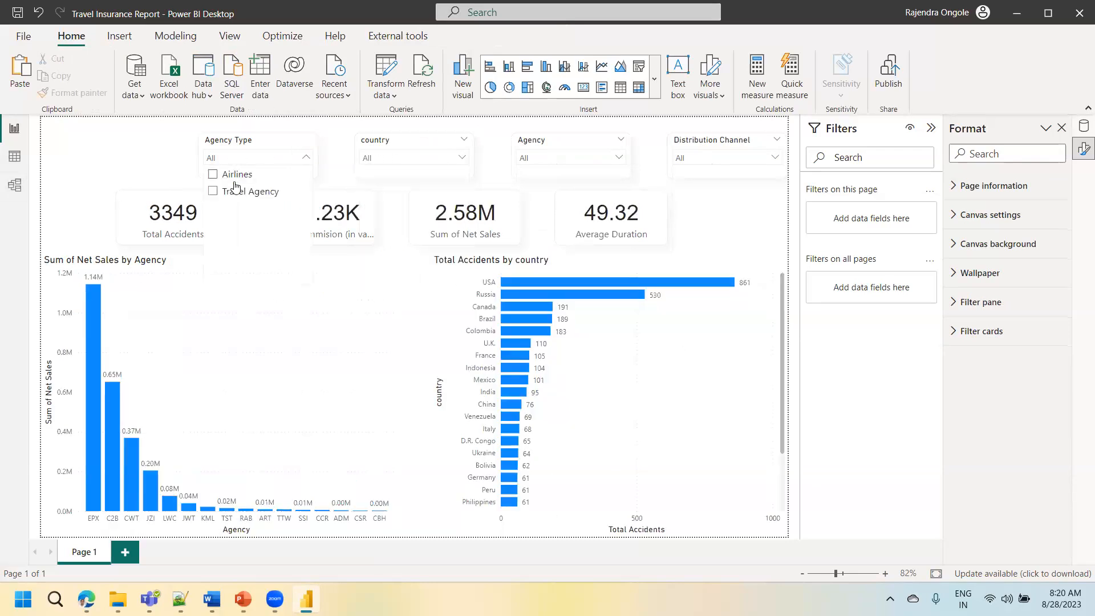
{"action": "left_click", "coordinate": [235, 183]}
{"action": "left_click", "coordinate": [235, 182]}
{"action": "left_click", "coordinate": [104, 147]}
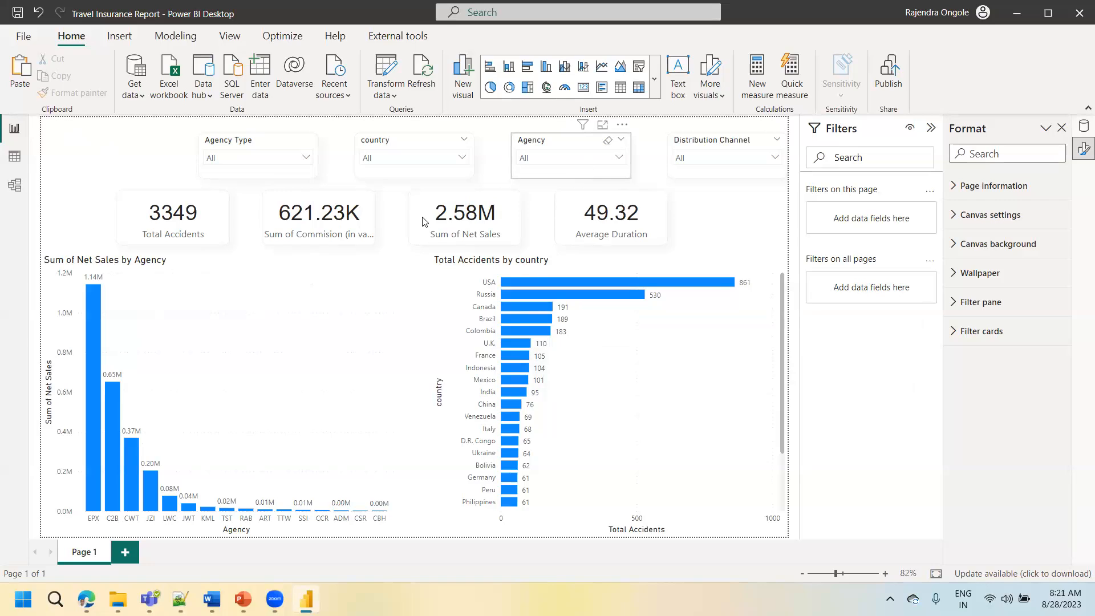
{"action": "left_click", "coordinate": [15, 157]}
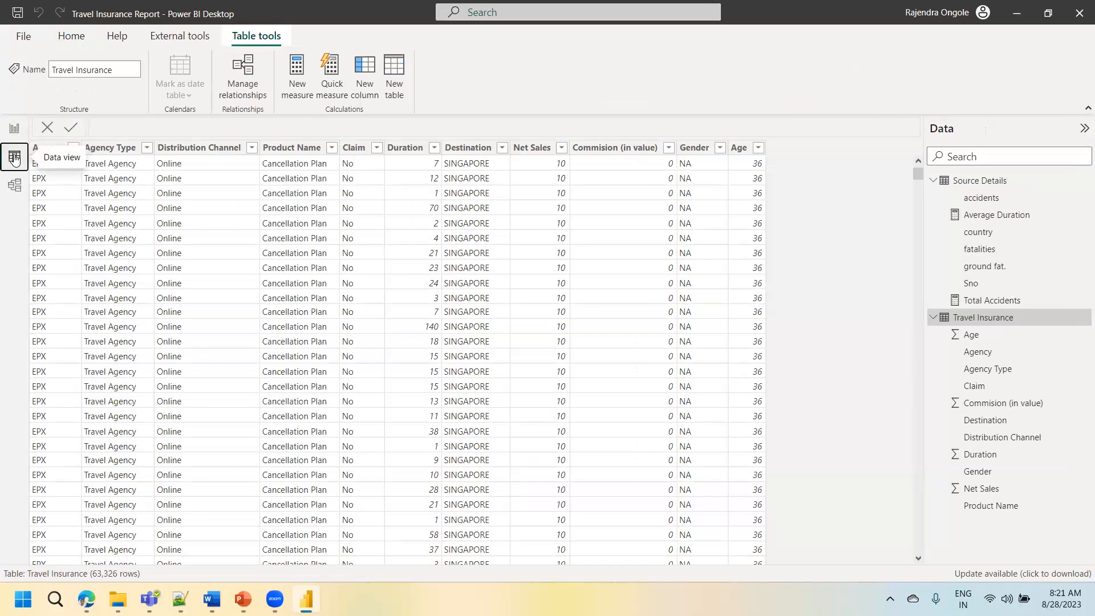
{"action": "left_click", "coordinate": [11, 132]}
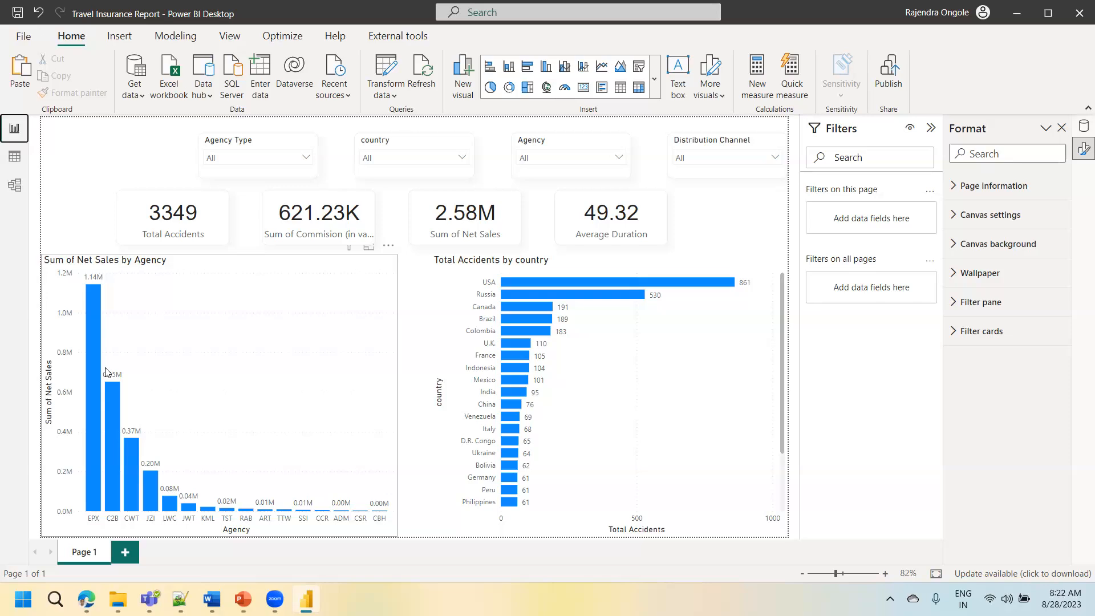
Step: Publish the Travel Insurance Report to the Synapseanalytics workspace in the Power BI service
{"action": "left_click", "coordinate": [886, 86]}
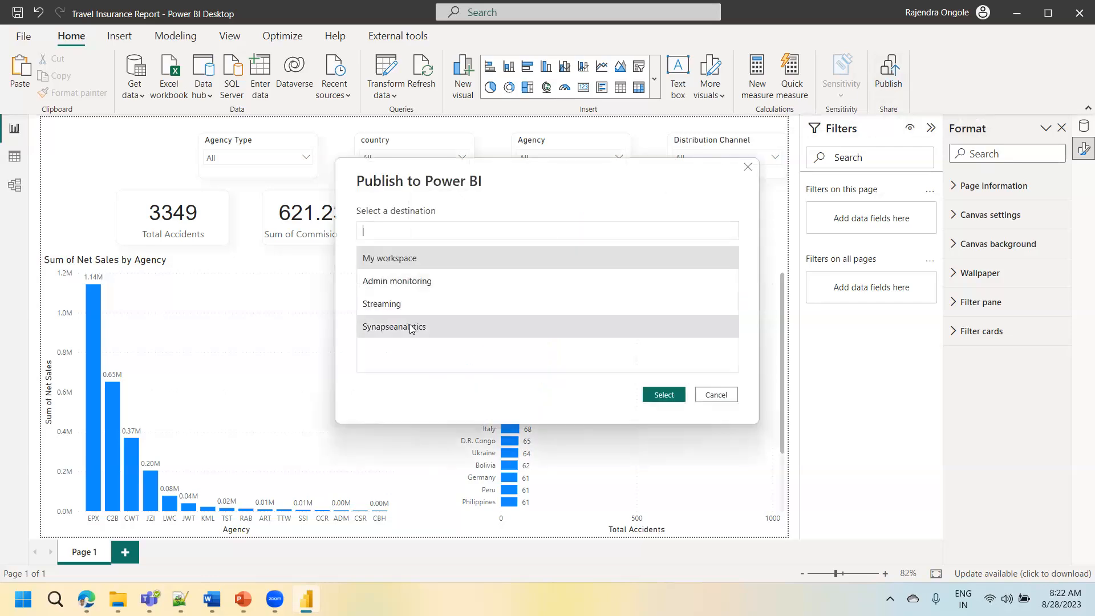
{"action": "left_click", "coordinate": [410, 328]}
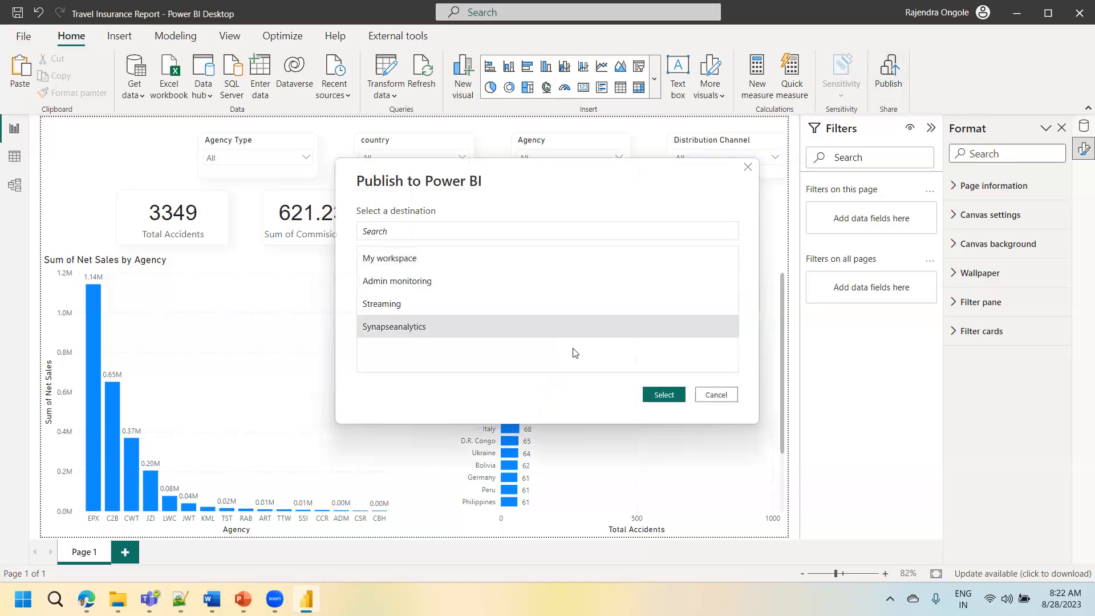
{"action": "left_click", "coordinate": [662, 396]}
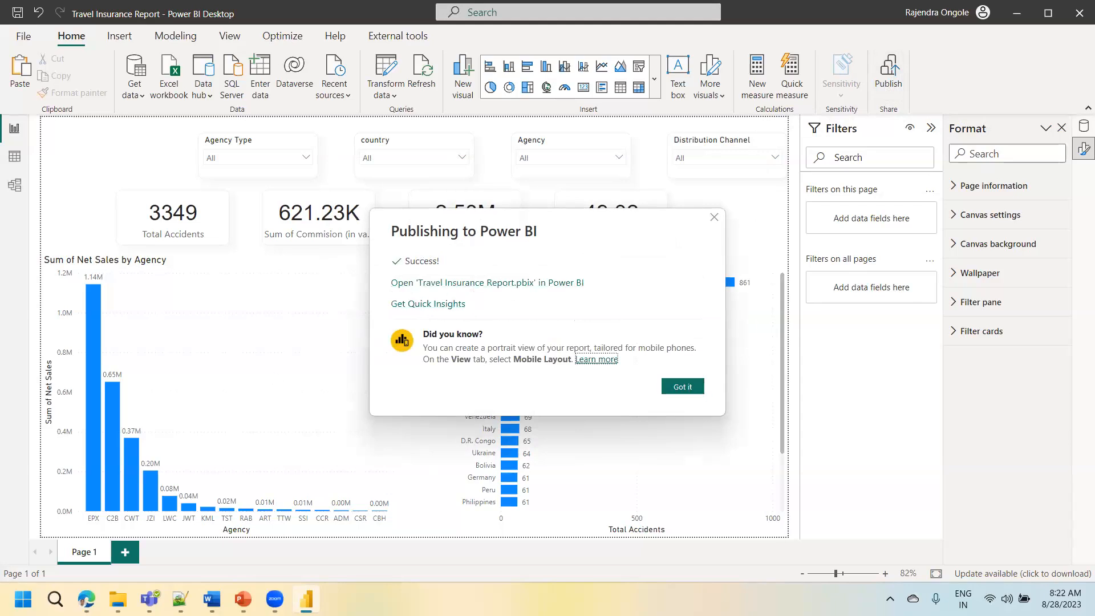
Step: Switch to Microsoft Edge in a new InPrivate window and go to app.powerbi.com
{"action": "mouse_move", "coordinate": [86, 599]}
{"action": "right_click", "coordinate": [86, 599]}
{"action": "left_click", "coordinate": [91, 488]}
{"action": "type", "text": "app"}
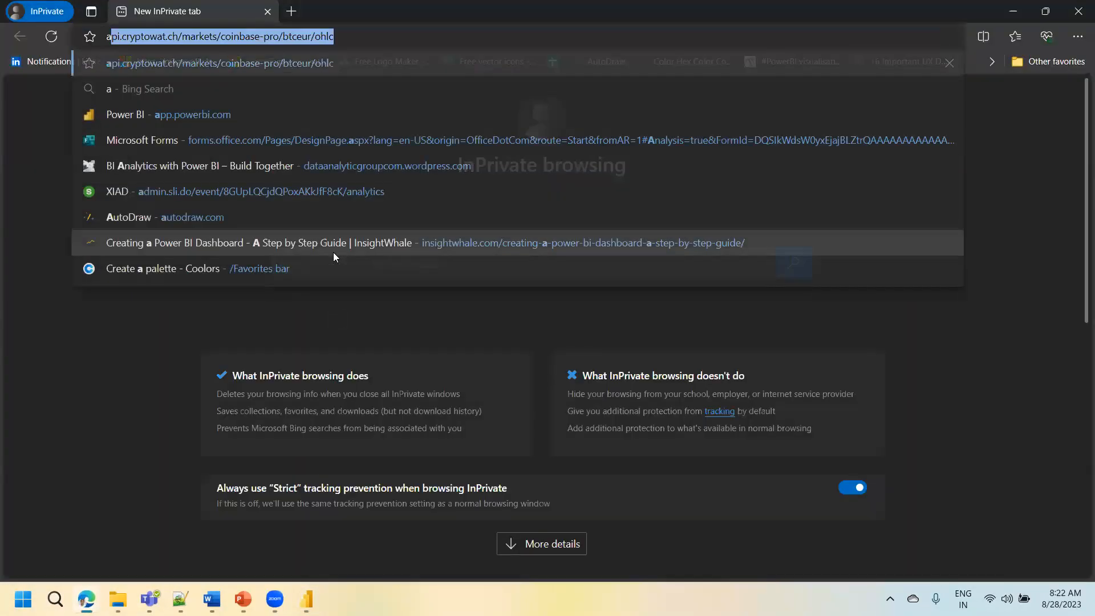
{"action": "key", "text": "Return"}
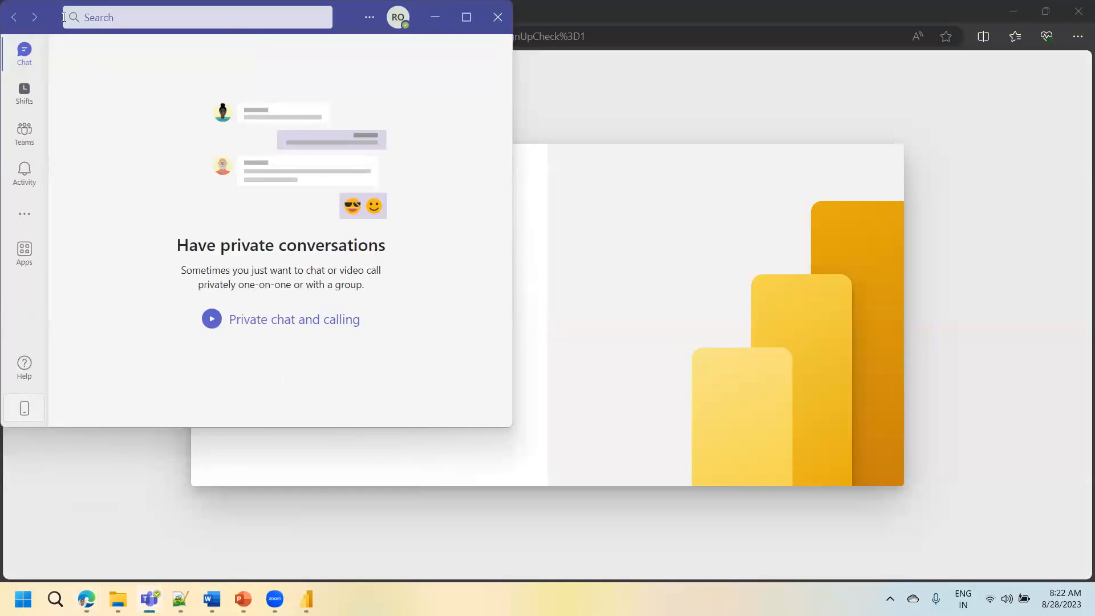
Step: Copy the account's e-mail address from the contact details of the signed-in user's profile card in Microsoft Teams
{"action": "left_click", "coordinate": [64, 17]}
{"action": "key", "text": "Escape"}
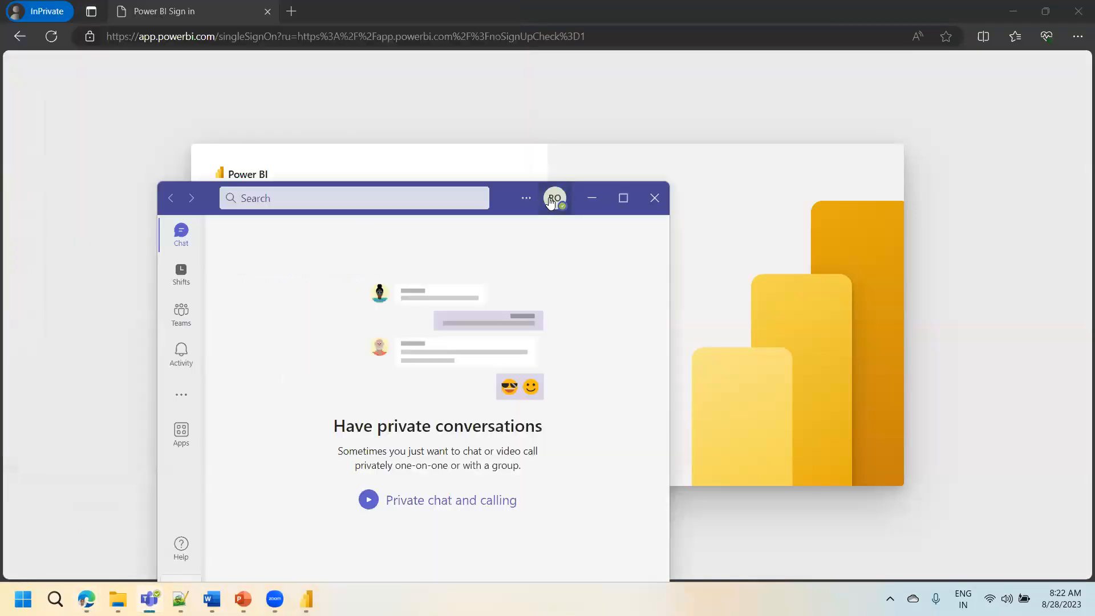
{"action": "left_click", "coordinate": [555, 198]}
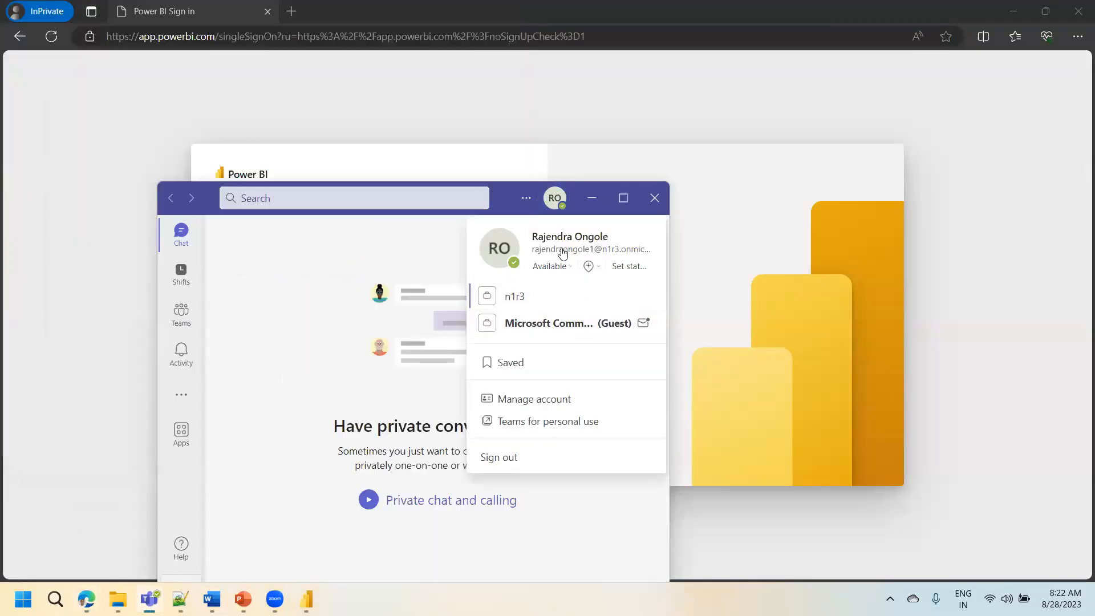
{"action": "mouse_move", "coordinate": [559, 249]}
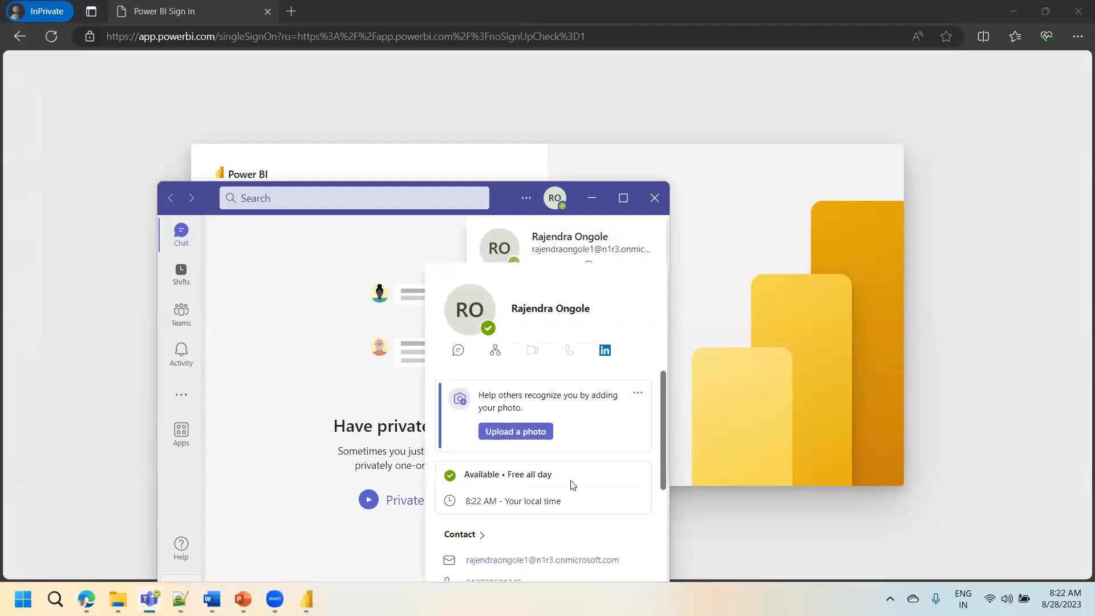
{"action": "left_click", "coordinate": [636, 559]}
Step: Return to the Power BI sign-in page in Edge, paste the copied account e-mail and submit it
{"action": "left_click", "coordinate": [995, 364]}
{"action": "left_click", "coordinate": [341, 285]}
{"action": "key", "text": "ctrl+v"}
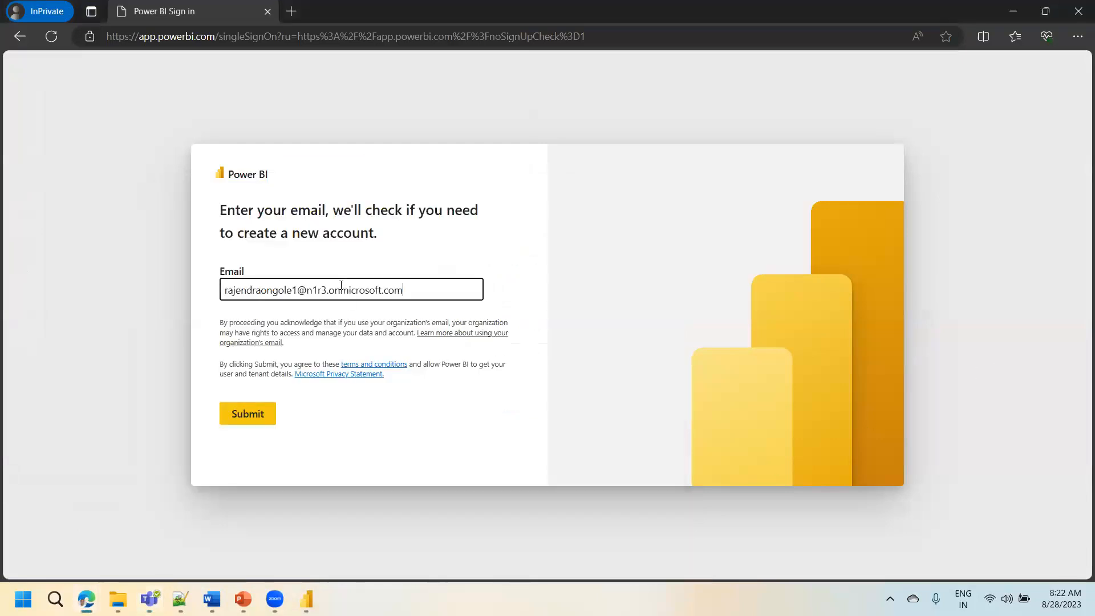
{"action": "key", "text": "Return"}
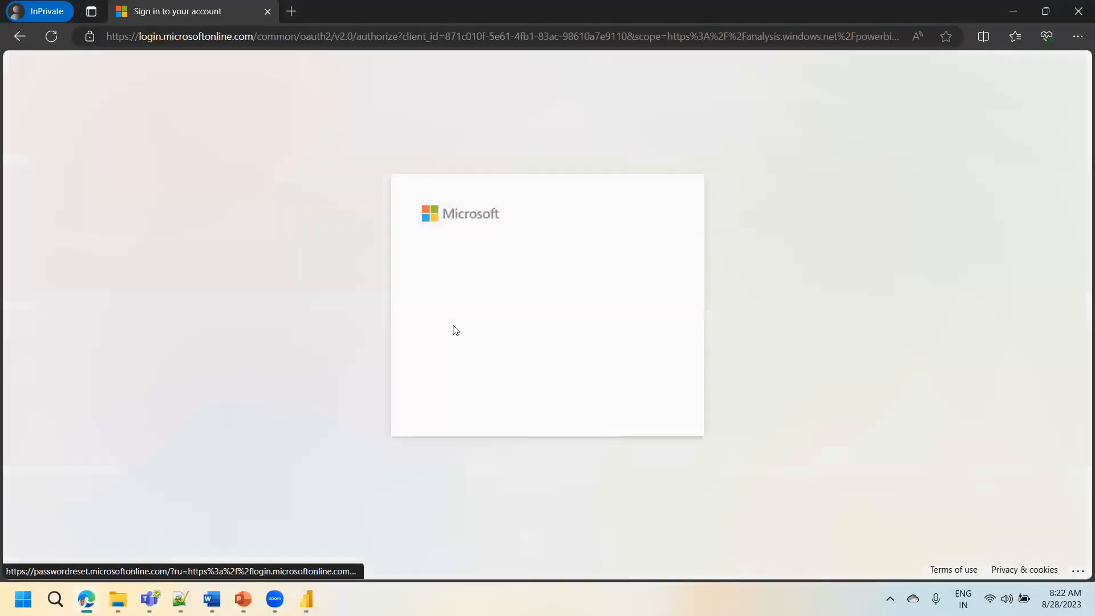
Step: Enter the account password on the Microsoft sign-in page and sign in
{"action": "left_click", "coordinate": [485, 306]}
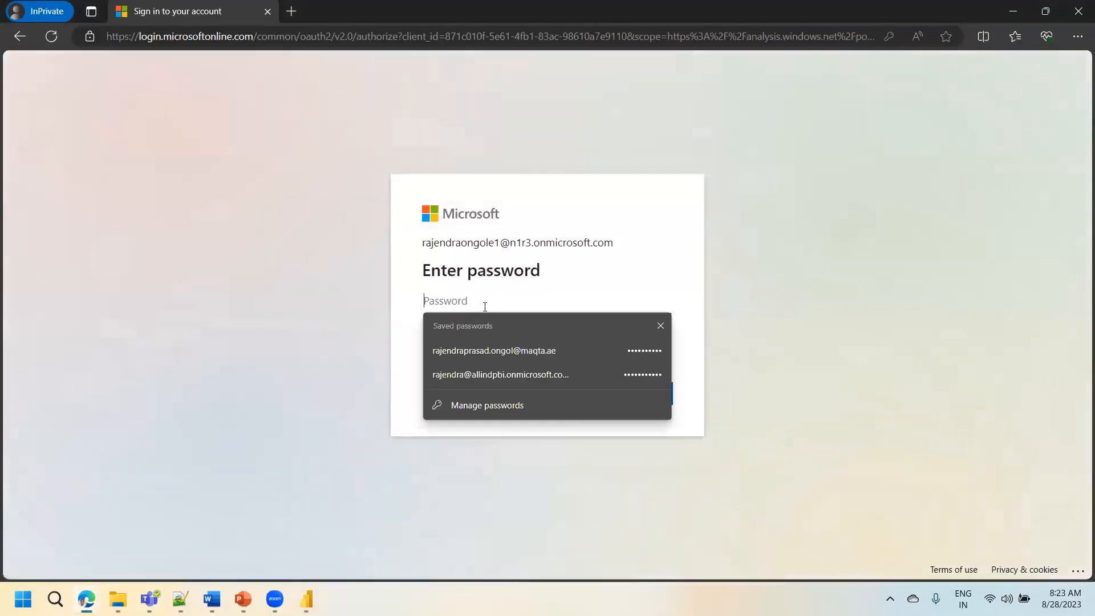
{"action": "type", "text": "********"}
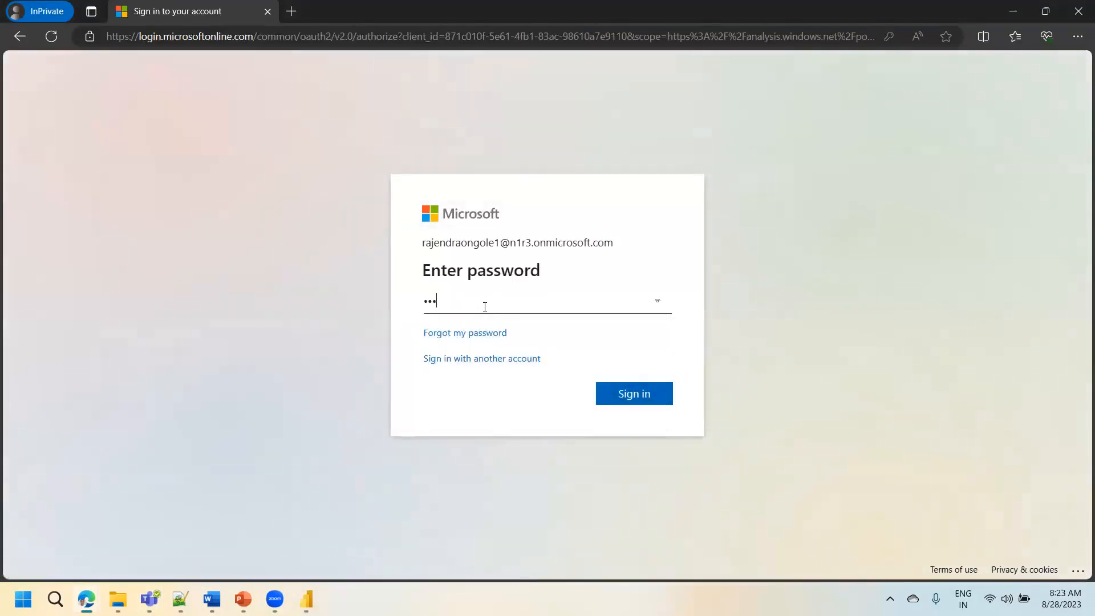
{"action": "key", "text": "Return"}
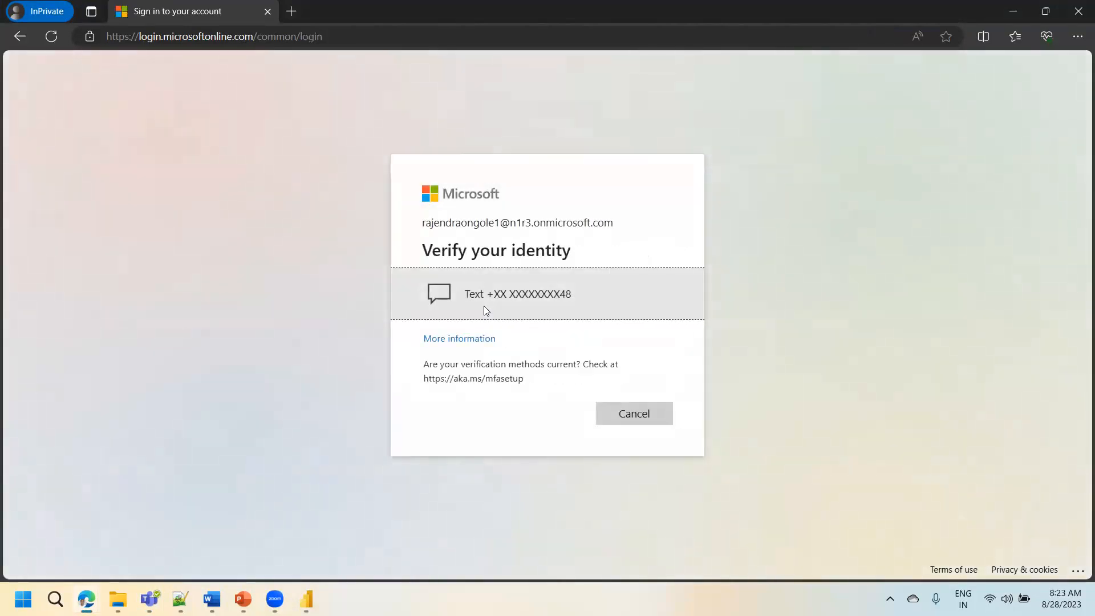
Step: Request a verification code by text message, enter the code to verify the identity, and choose to stay signed in
{"action": "left_click", "coordinate": [539, 280]}
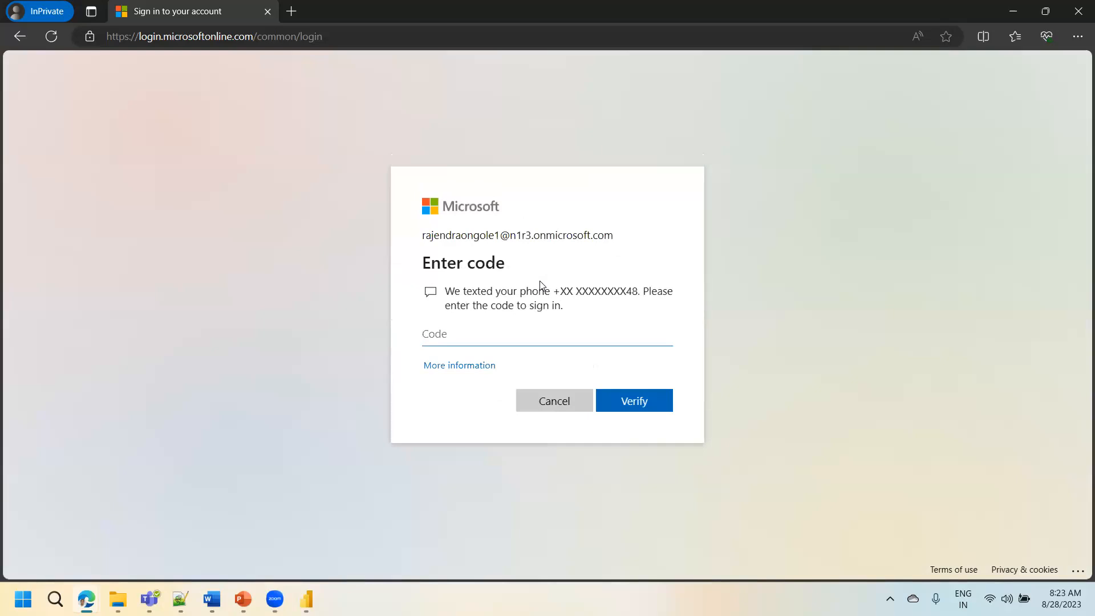
{"action": "key", "text": "Return"}
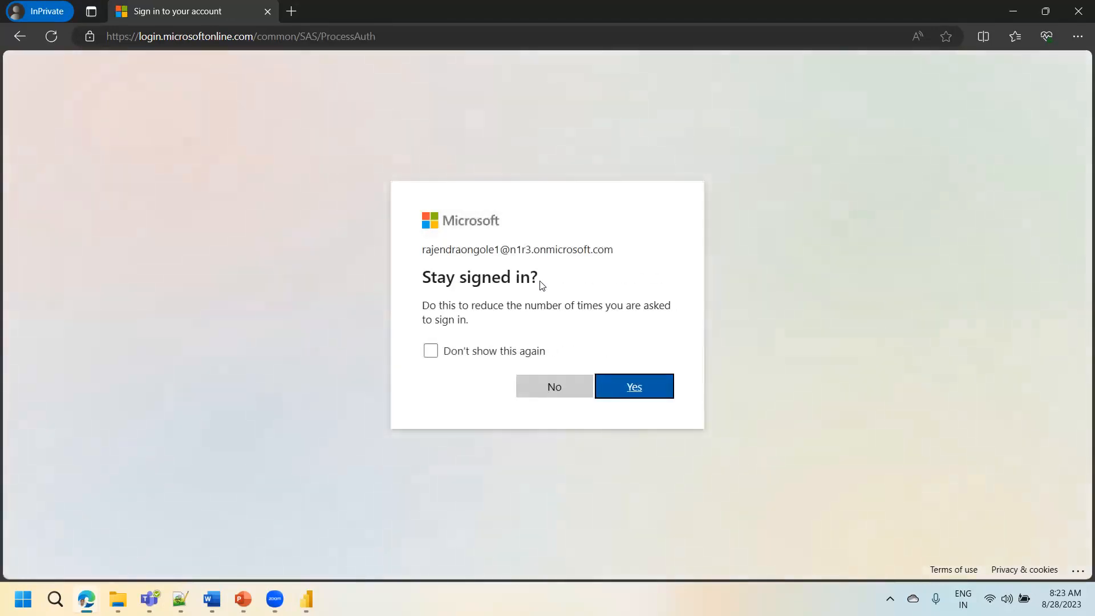
{"action": "left_click", "coordinate": [632, 384]}
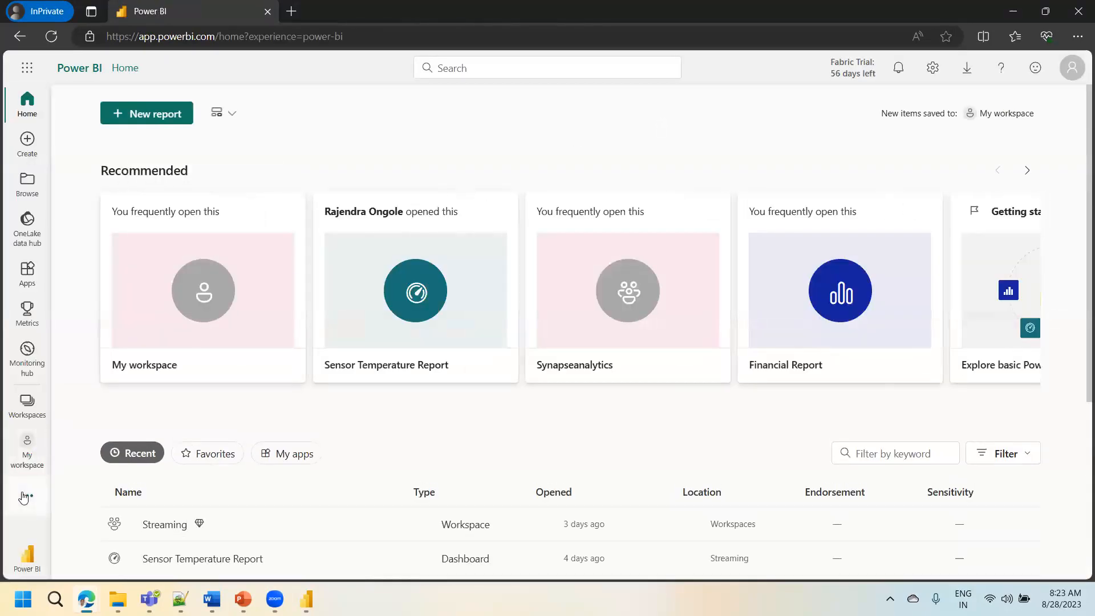
Step: Open the Travel Insurance Report from the Synapseanalytics workspace
{"action": "left_click", "coordinate": [27, 402]}
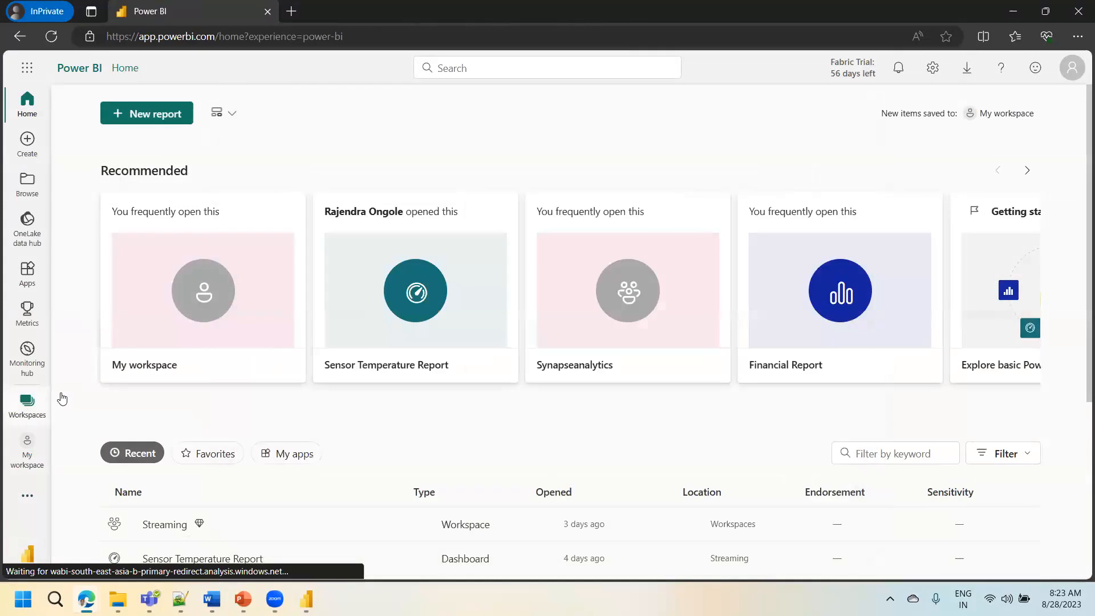
{"action": "left_click", "coordinate": [25, 406]}
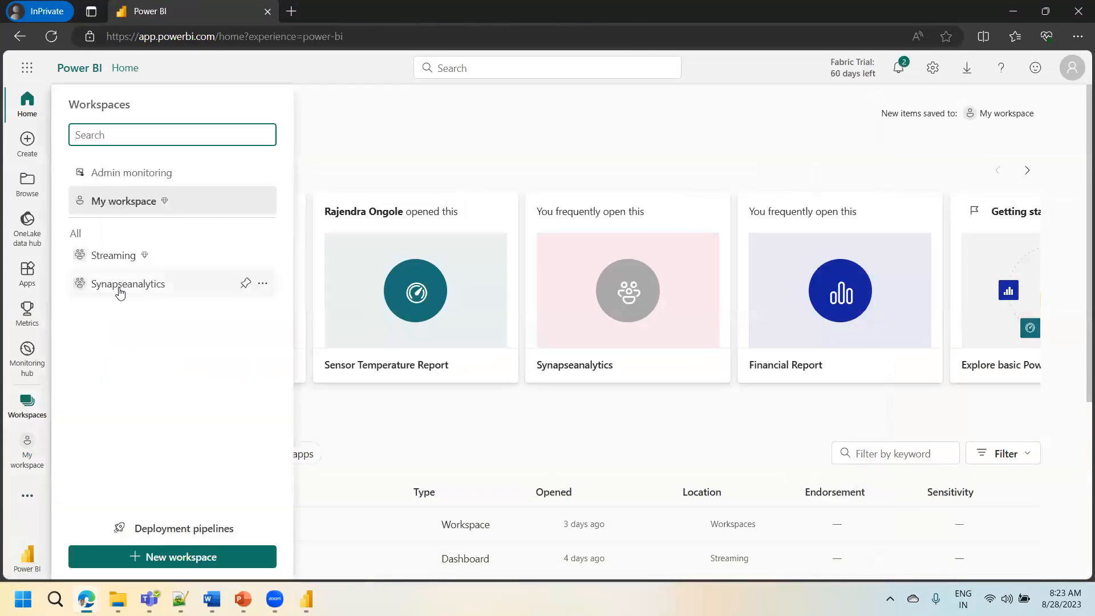
{"action": "left_click", "coordinate": [120, 287]}
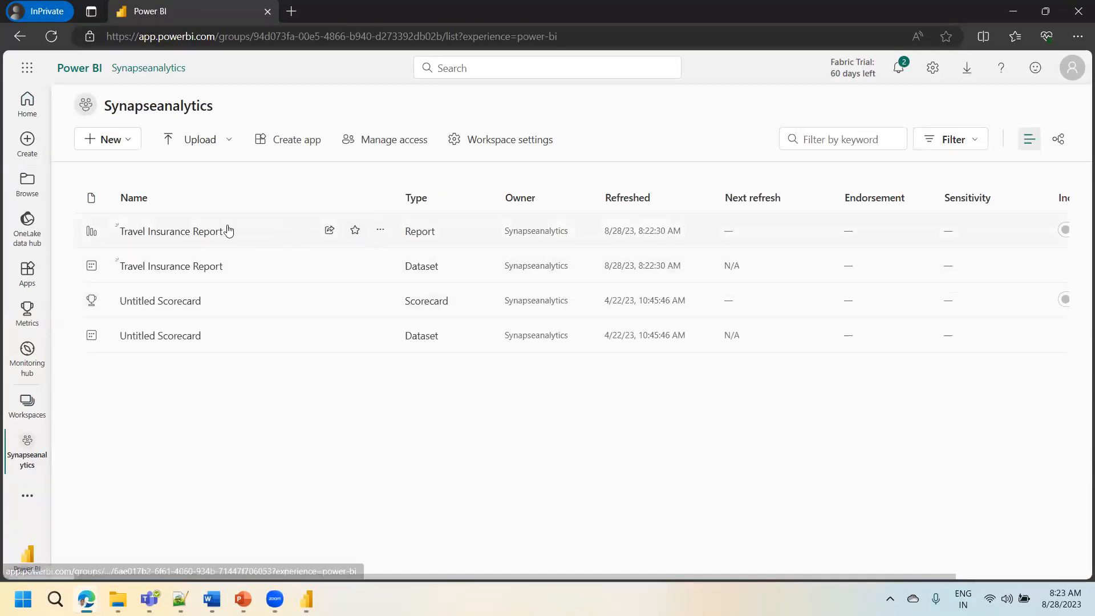
{"action": "left_click", "coordinate": [196, 232]}
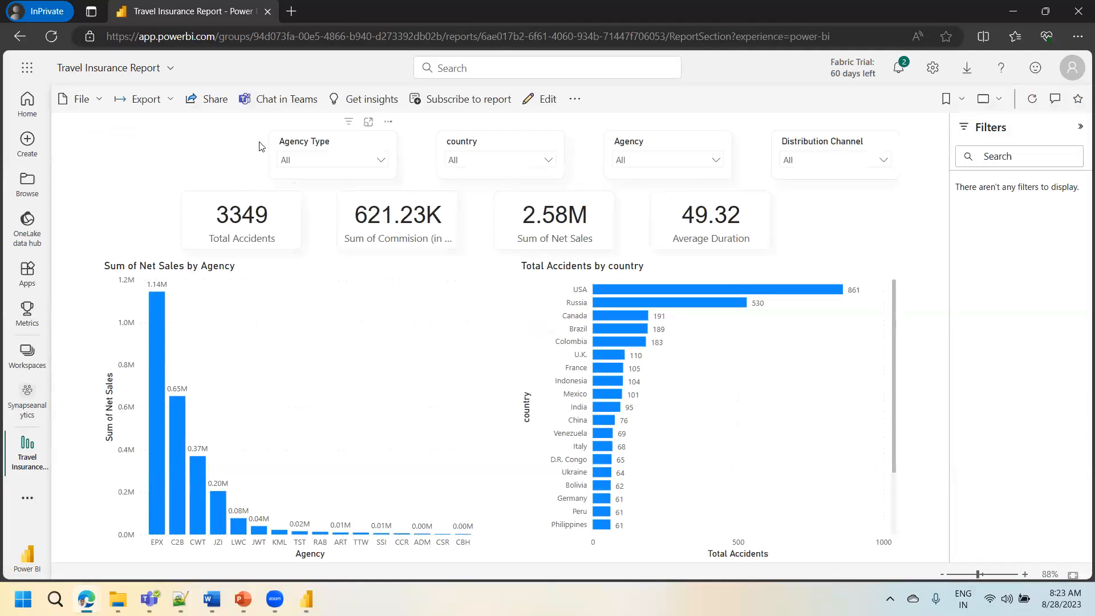
Step: Share the Travel Insurance Report by sending its link to a colleague found by name, and close the confirmation
{"action": "left_click", "coordinate": [207, 107]}
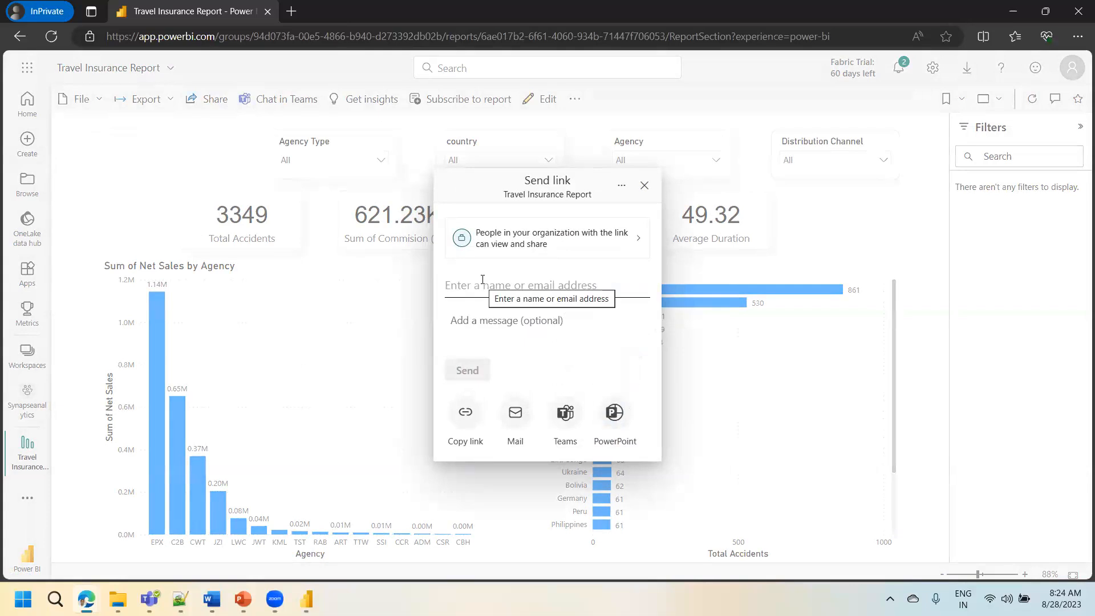
{"action": "left_click", "coordinate": [482, 279]}
{"action": "type", "text": "michael"}
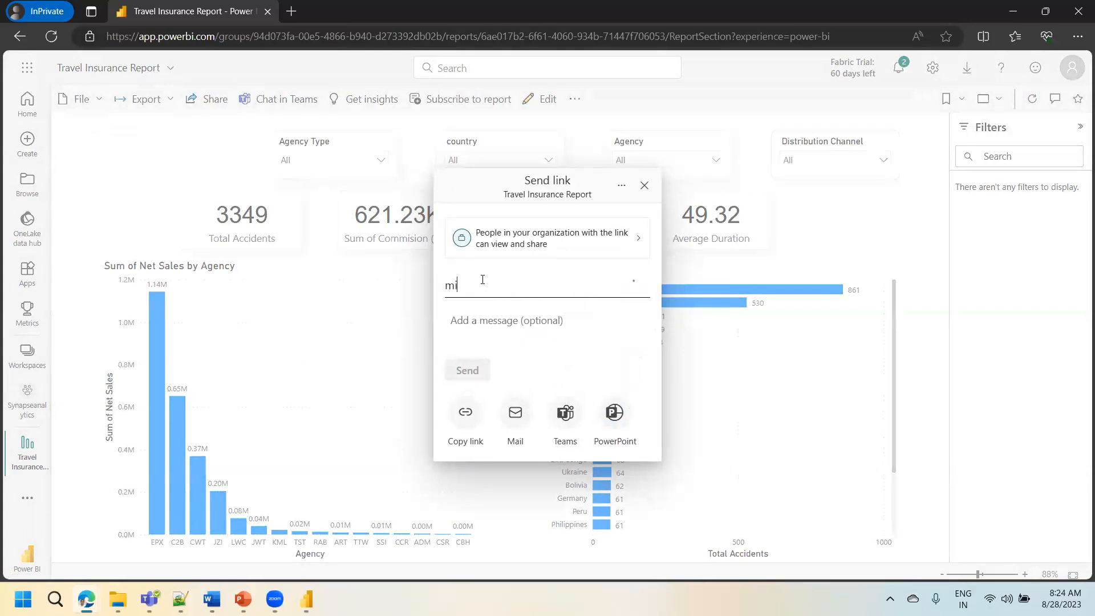
{"action": "left_click", "coordinate": [520, 310]}
{"action": "left_click", "coordinate": [478, 381]}
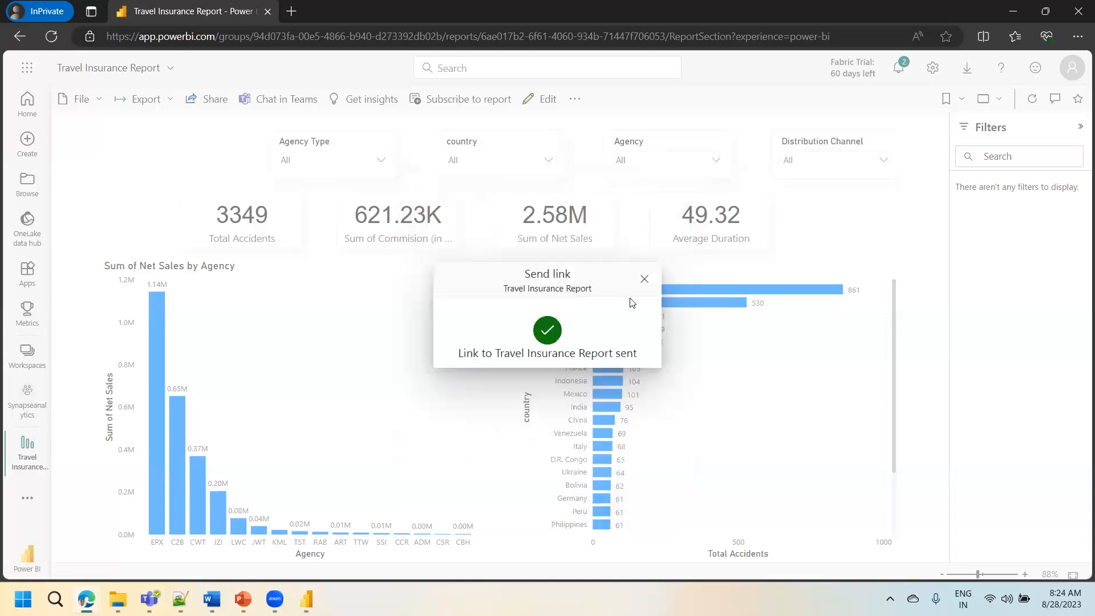
{"action": "left_click", "coordinate": [643, 279]}
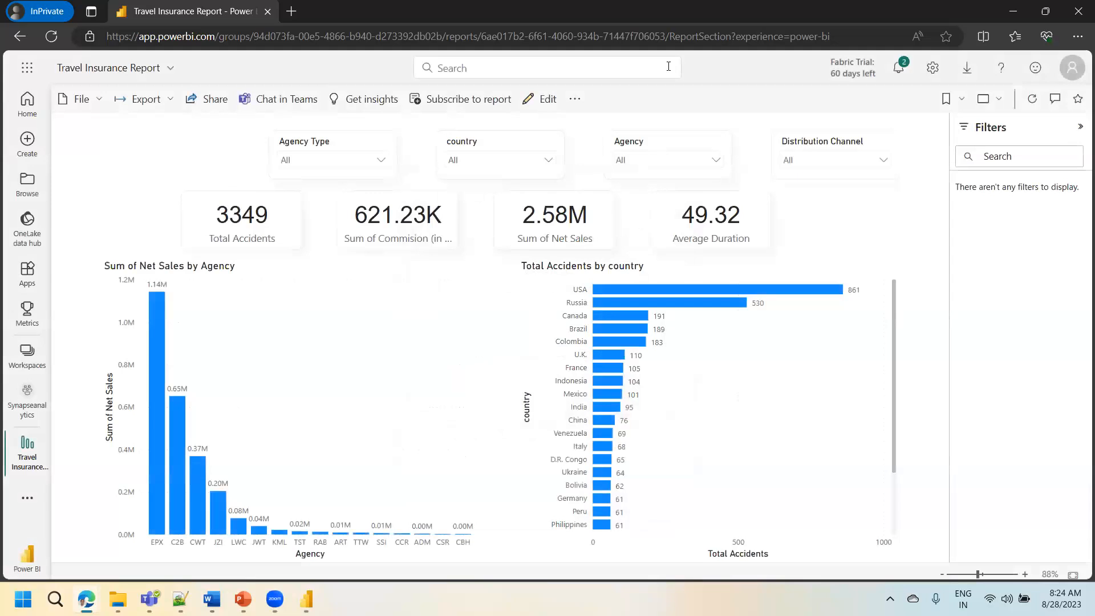
Step: Switch to the Demos presentation in PowerPoint and examine the end-to-end analytic solution diagram on slide 6
{"action": "left_click", "coordinate": [243, 599]}
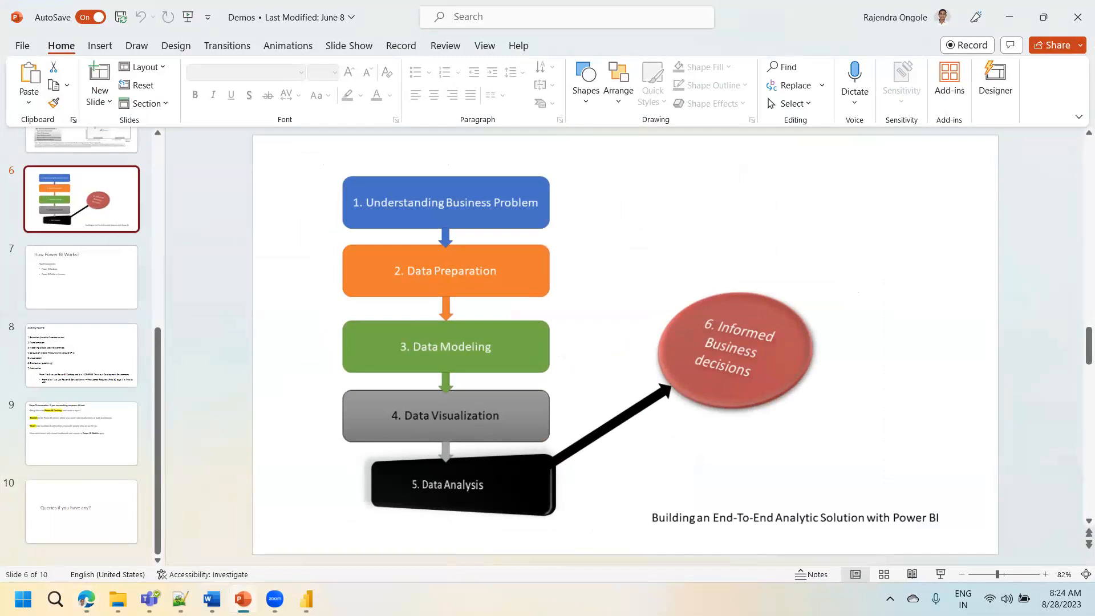
{"action": "left_click", "coordinate": [716, 341]}
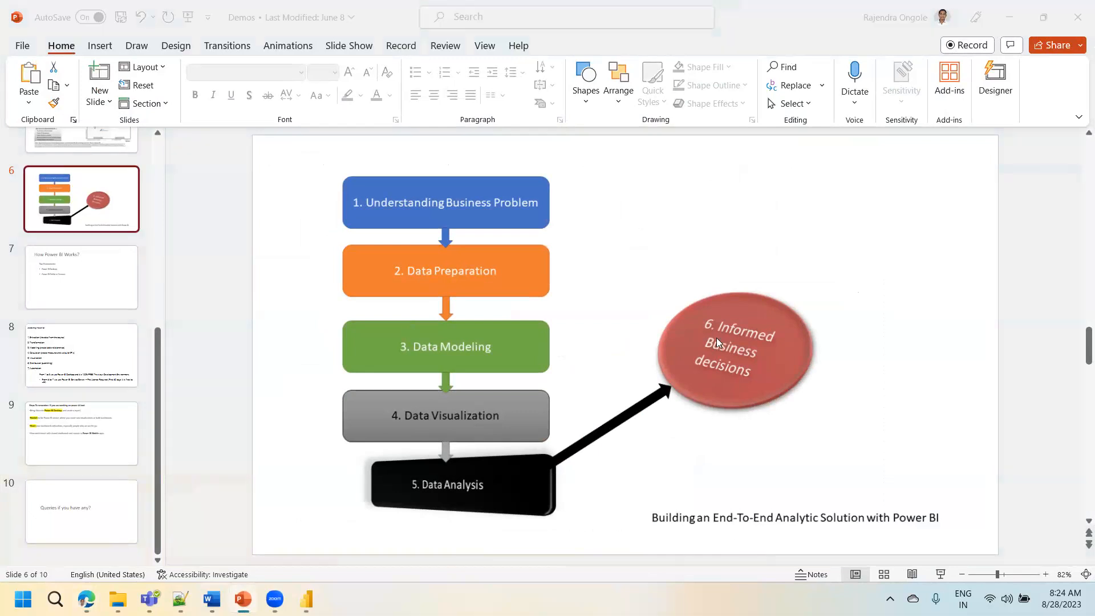